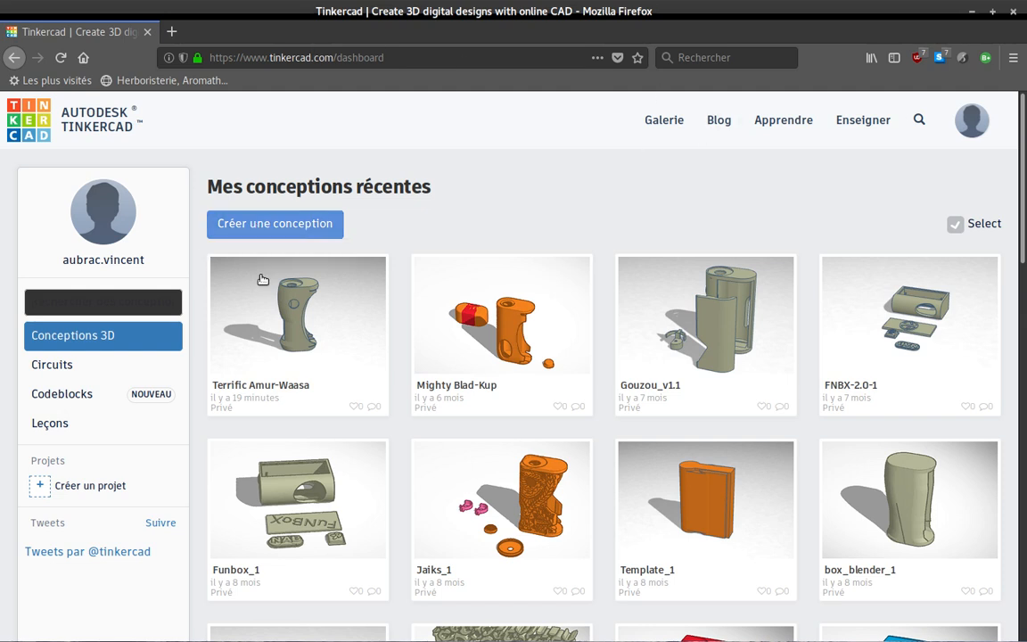
- Create a new 3D design and rename it "Steph_21700"
click(279, 224)
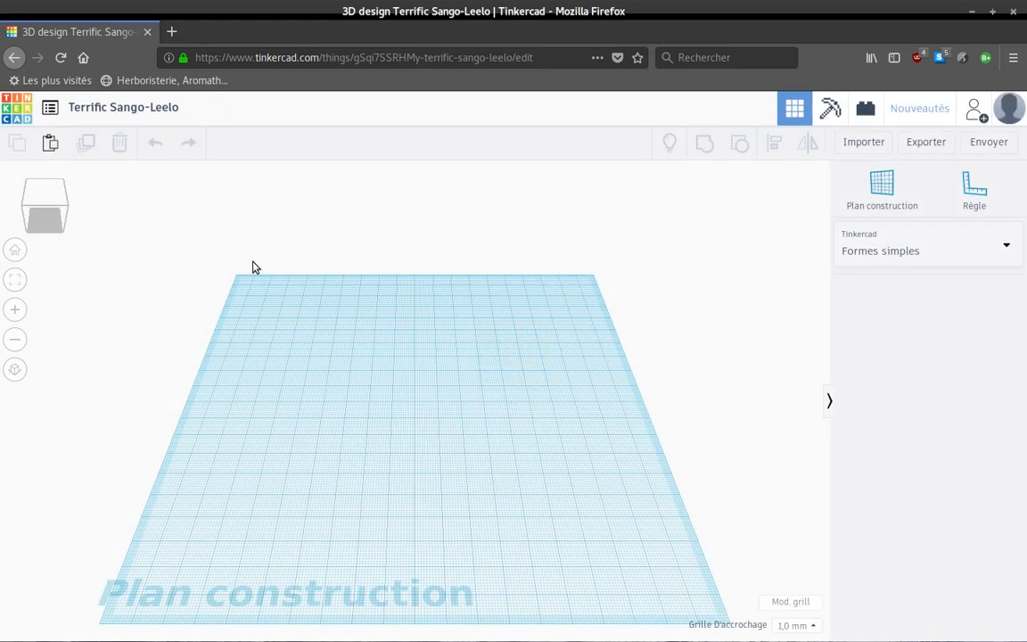
click(116, 108)
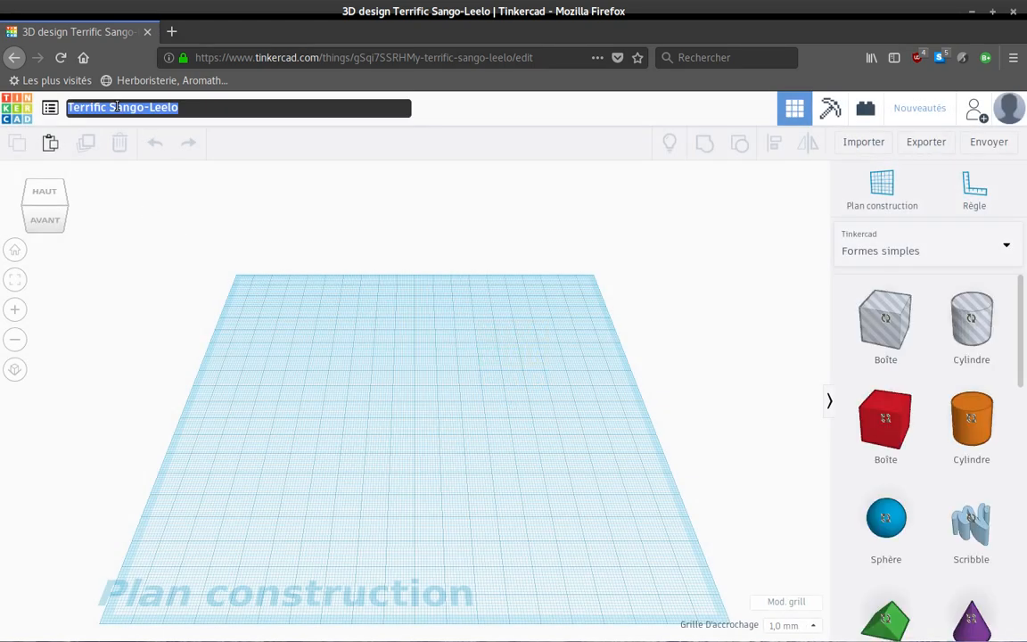
key(BackSpace)
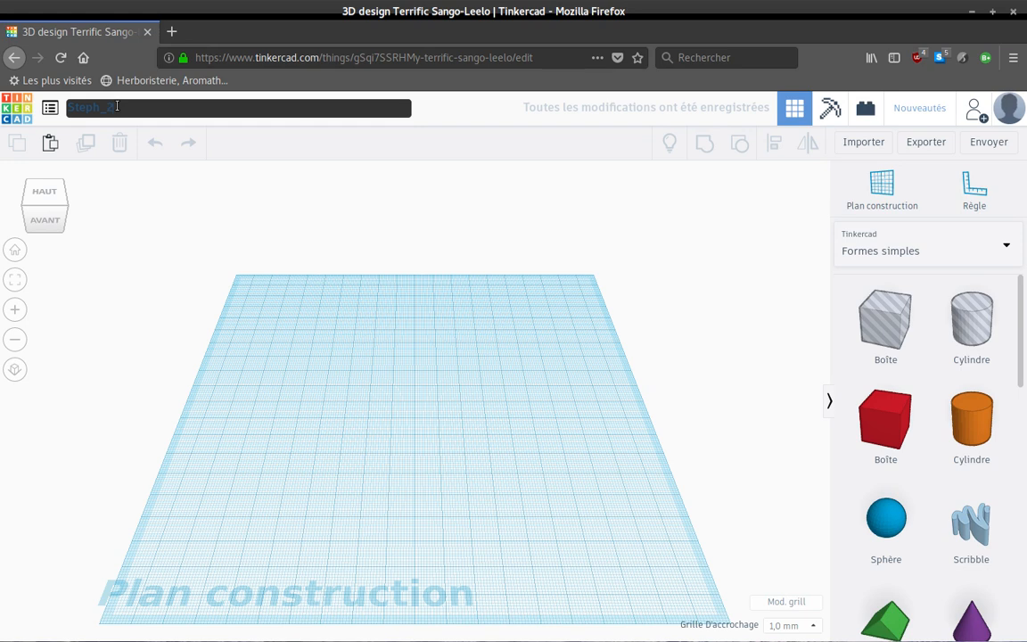
text(Steph_21700)
click(308, 433)
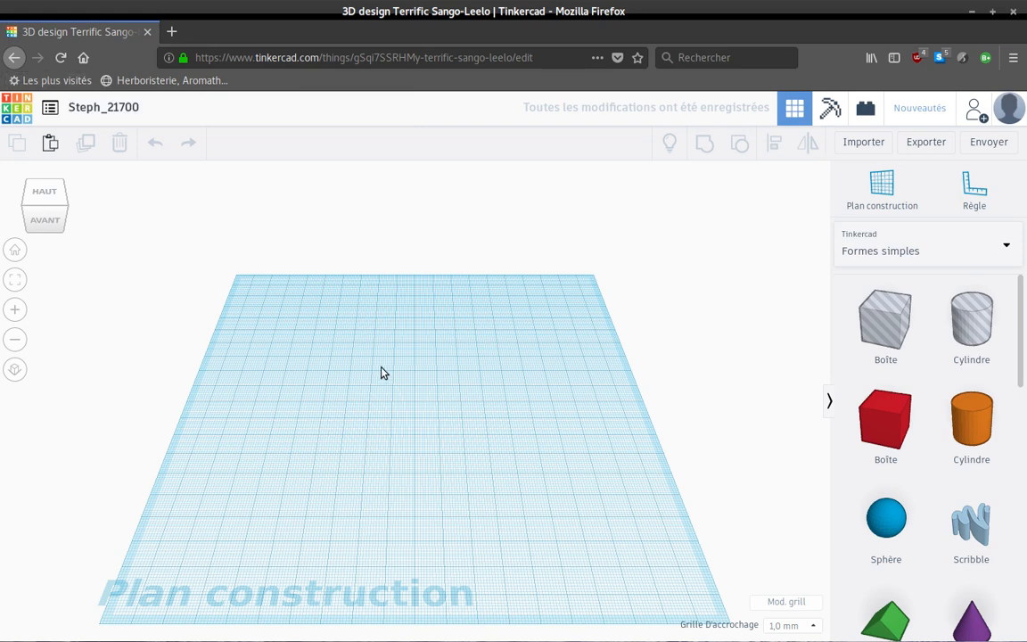
- Place the ruler with its origin at the centre of the workplane
click(970, 194)
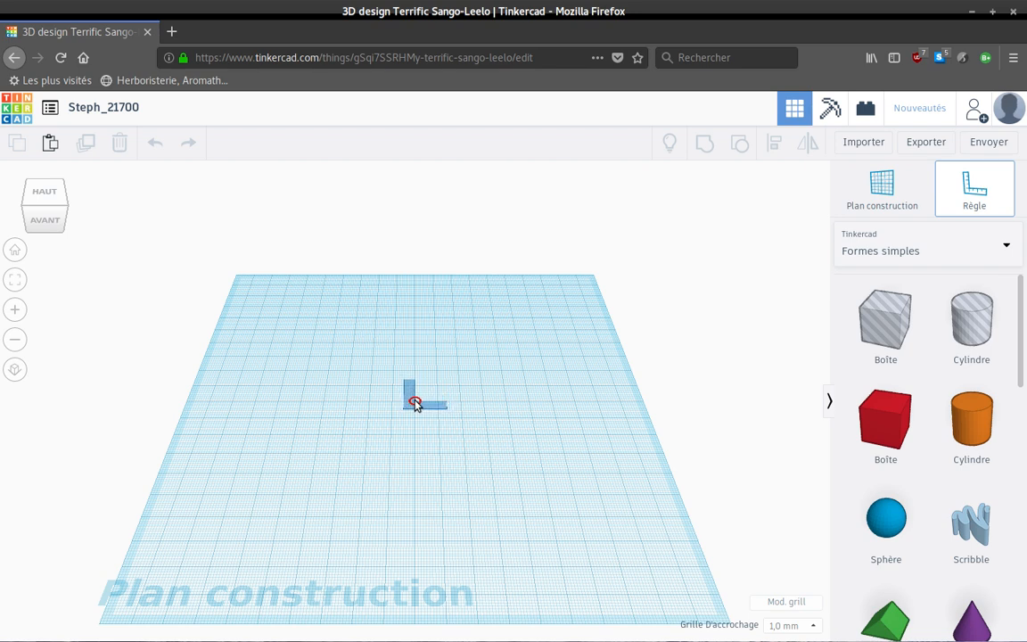
click(415, 402)
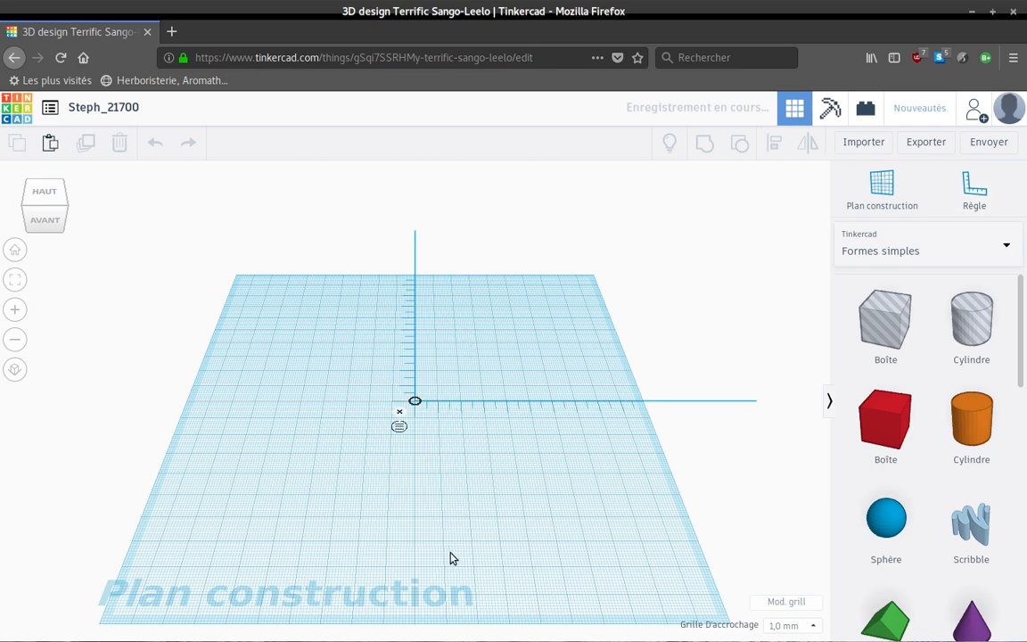
right_drag(450, 450, 461, 448)
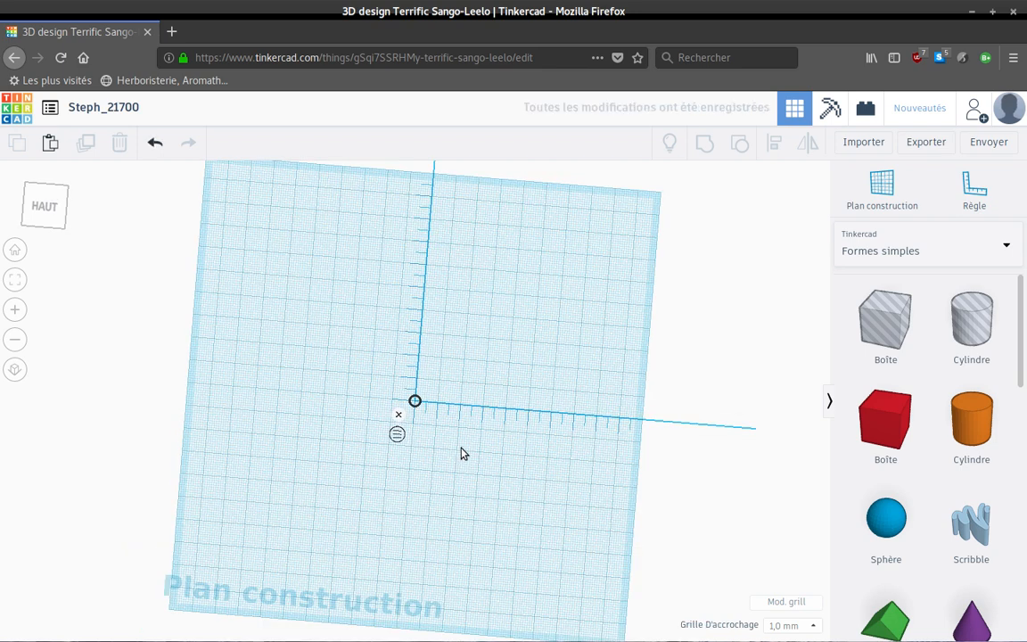
scroll(437, 500, up, 3)
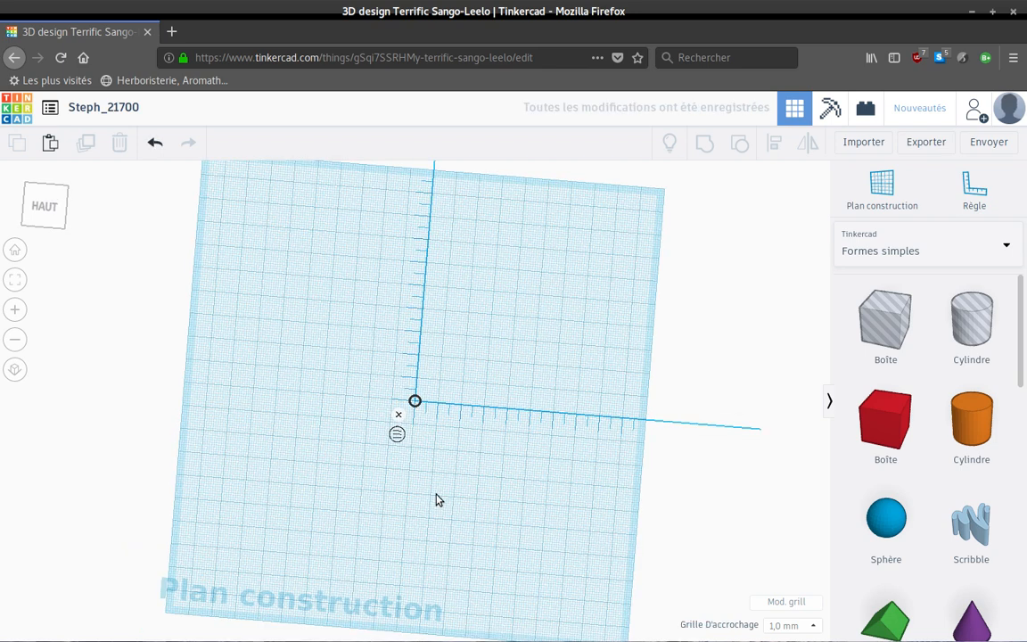
- Place a solid cylinder against the ruler origin and set both its length and width to 24 mm
click(33, 201)
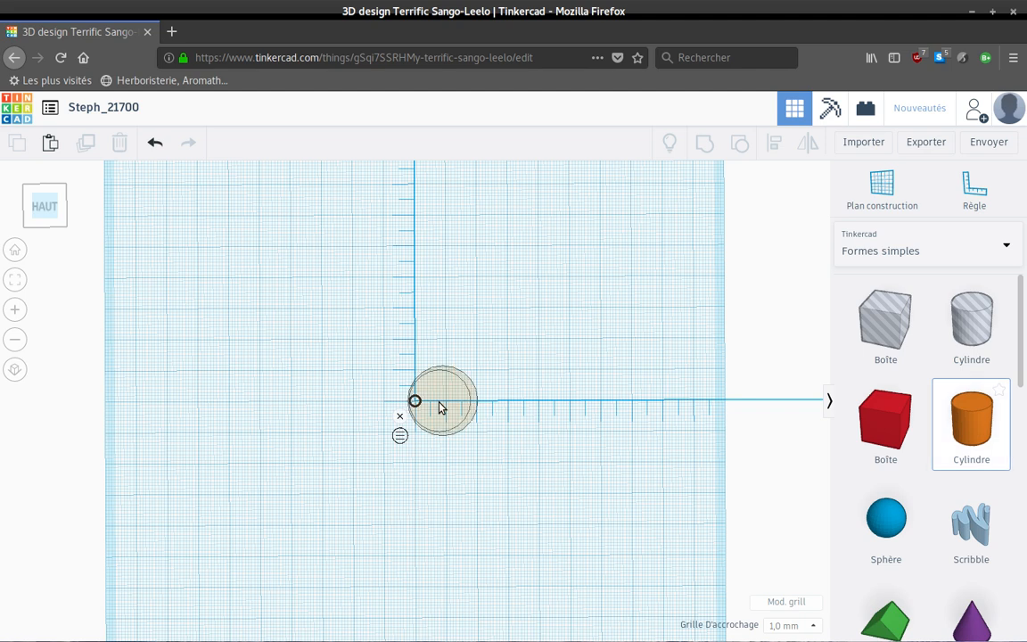
click(447, 411)
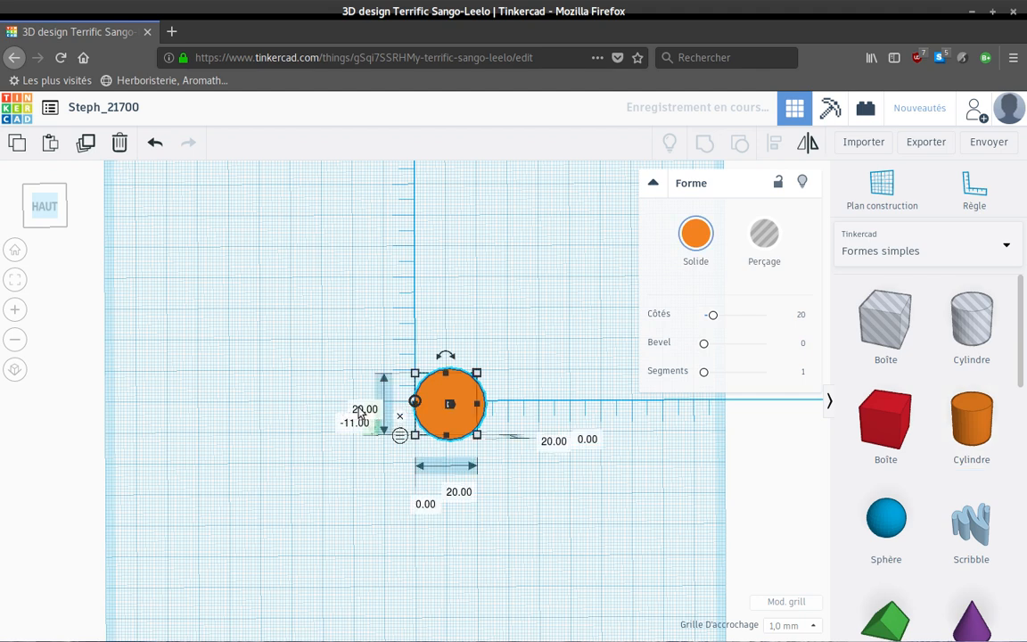
click(361, 409)
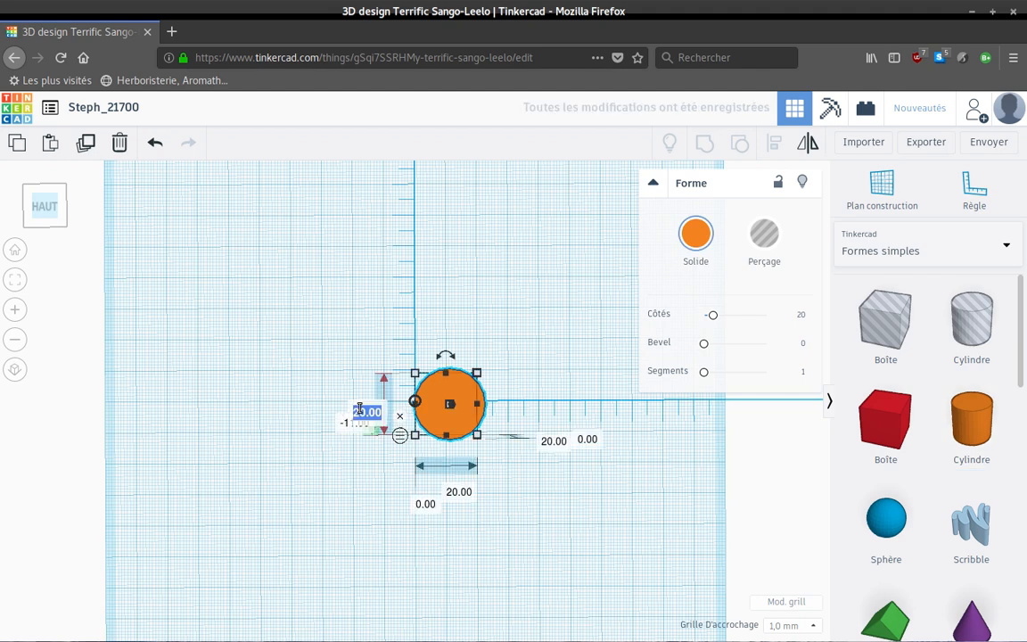
text(24)
key(Return)
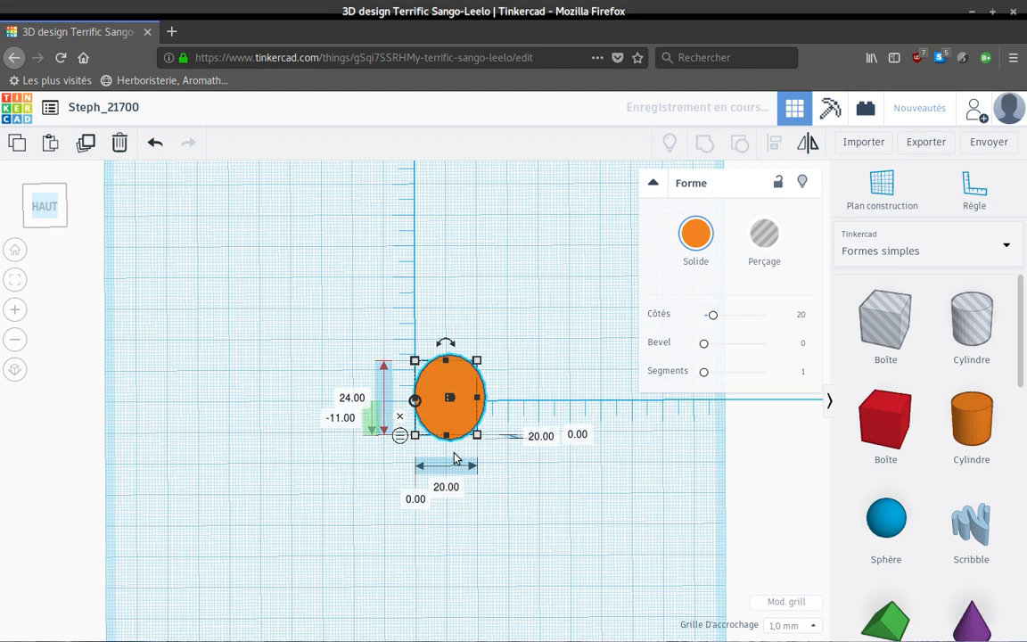
click(448, 490)
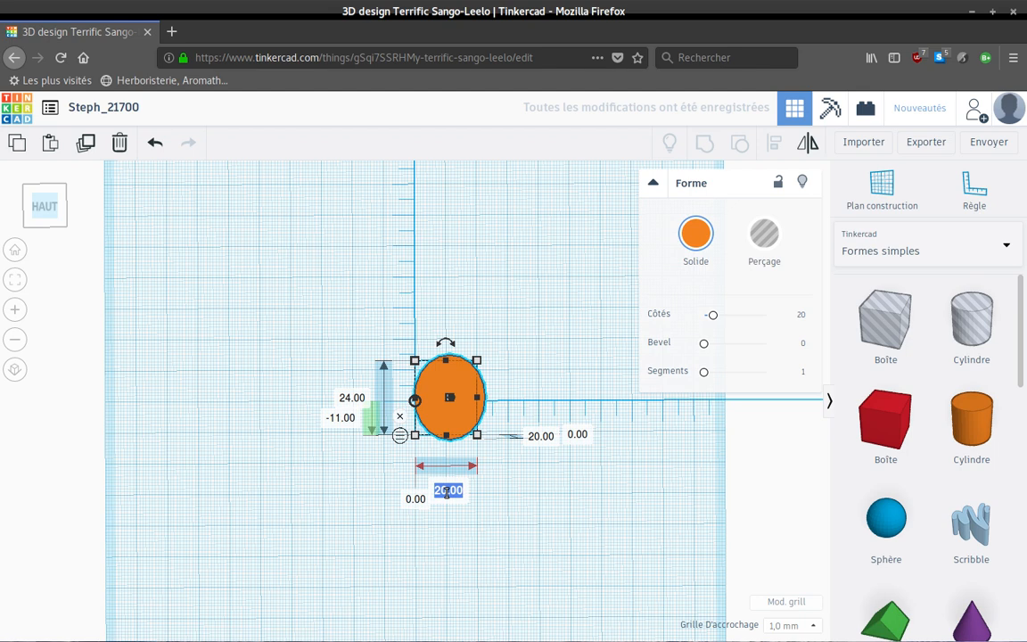
text(24)
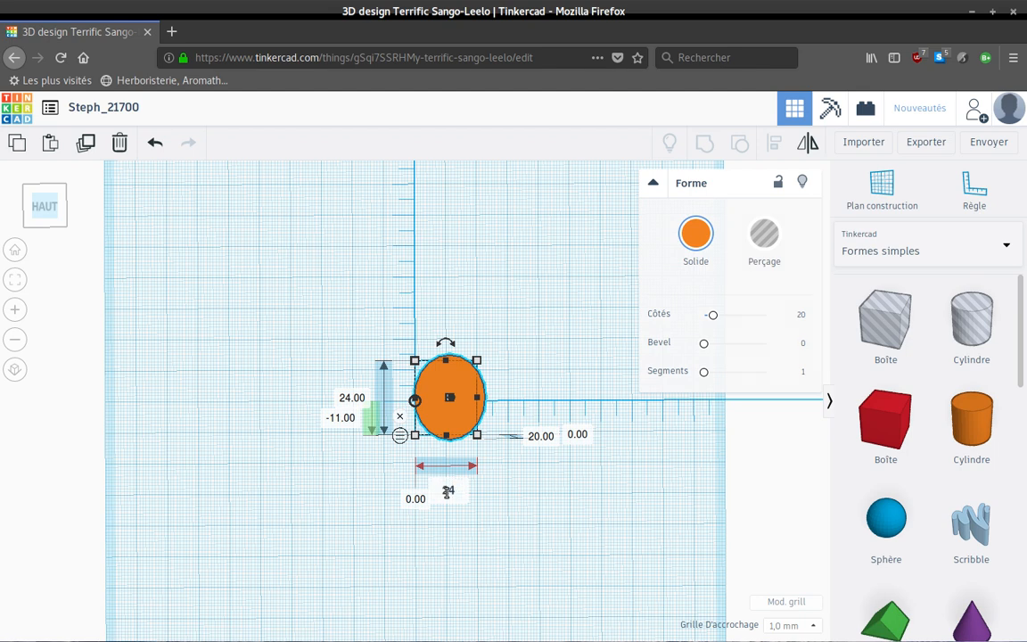
key(Return)
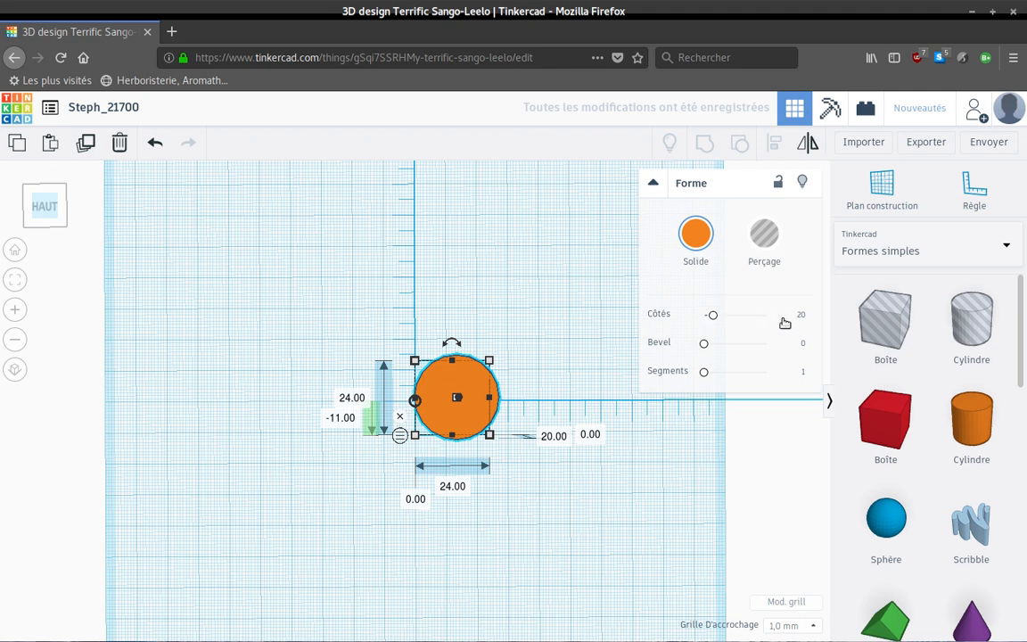
- Give the 24 mm cylinder 64 sides and set its front-back offset from the ruler to -12 mm
drag(785, 323, 814, 318)
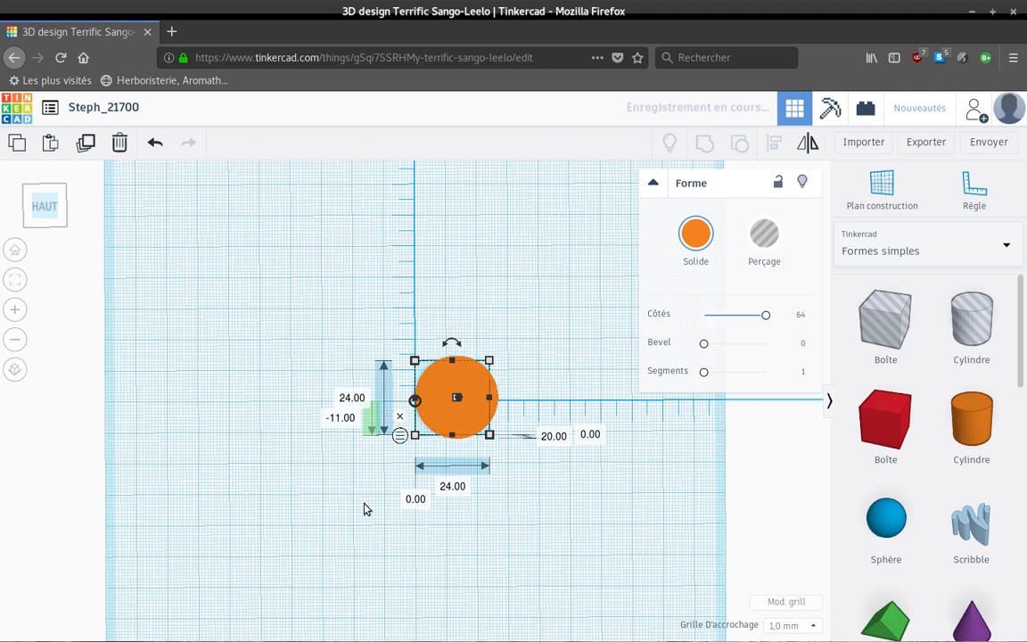
click(342, 420)
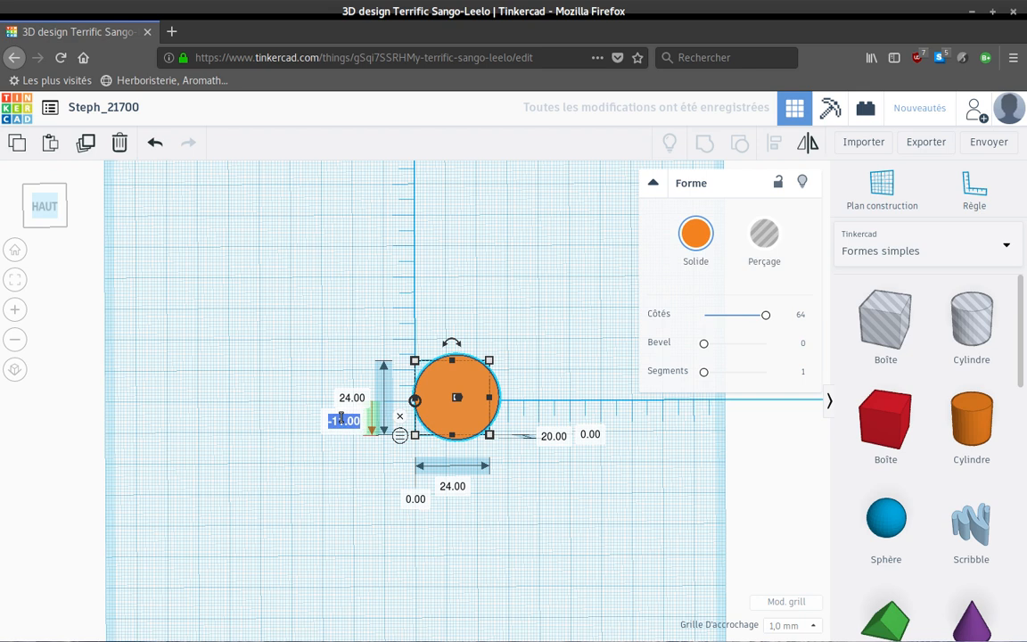
text(-12)
key(Return)
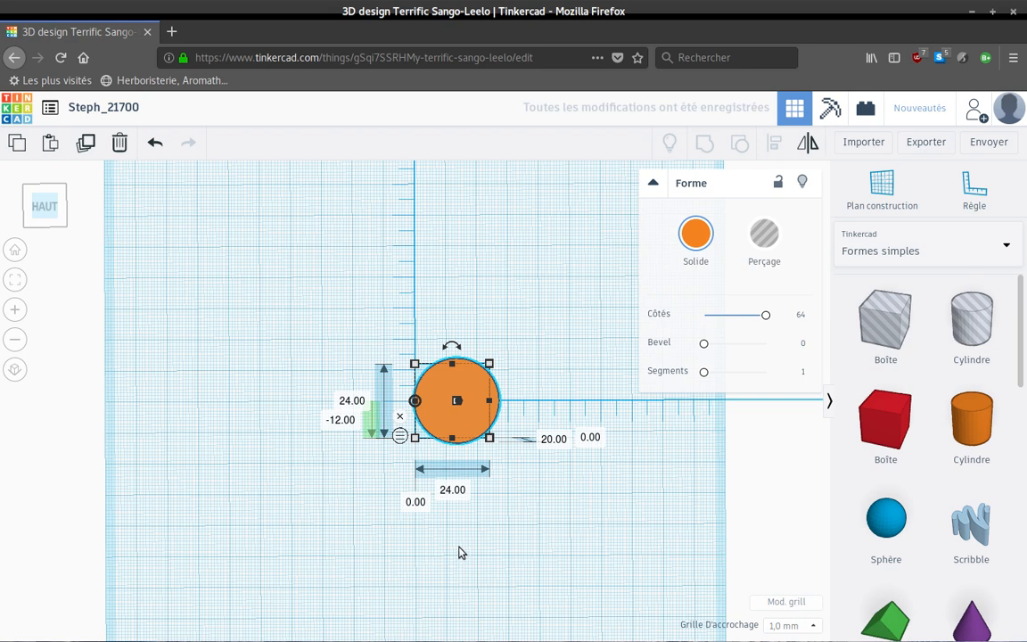
click(505, 423)
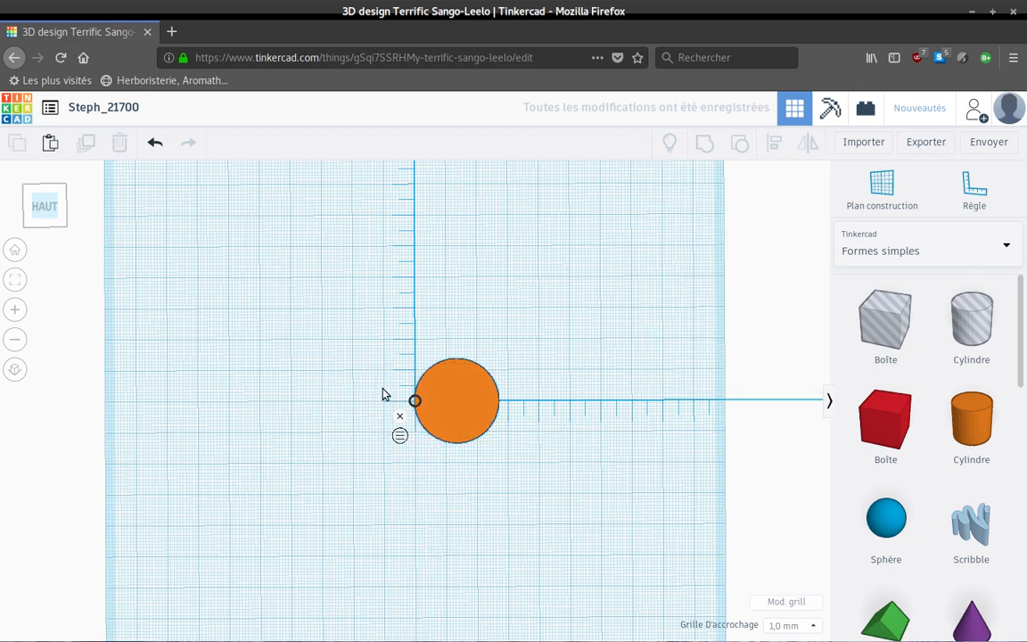
- Place a second solid cylinder away from the first, about 49 mm across and 48 mm back from the ruler origin
right_drag(499, 381, 498, 596)
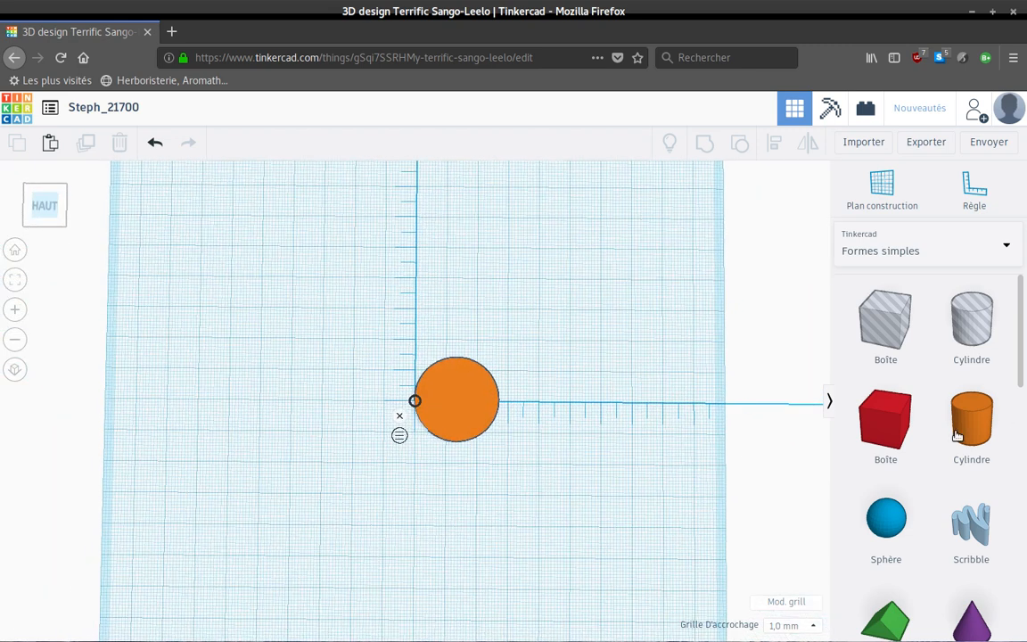
click(957, 434)
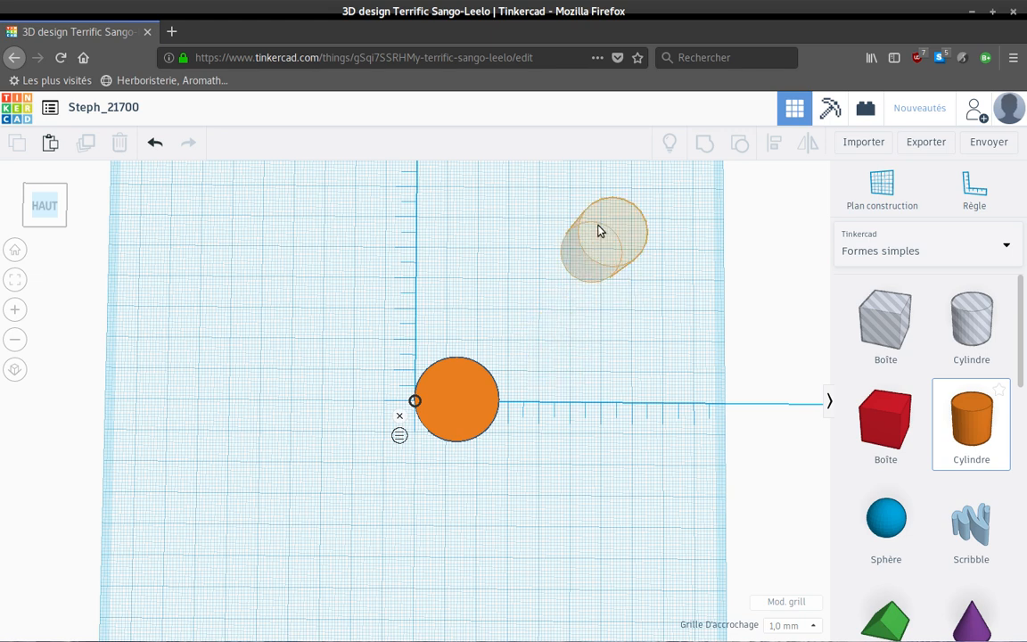
click(592, 225)
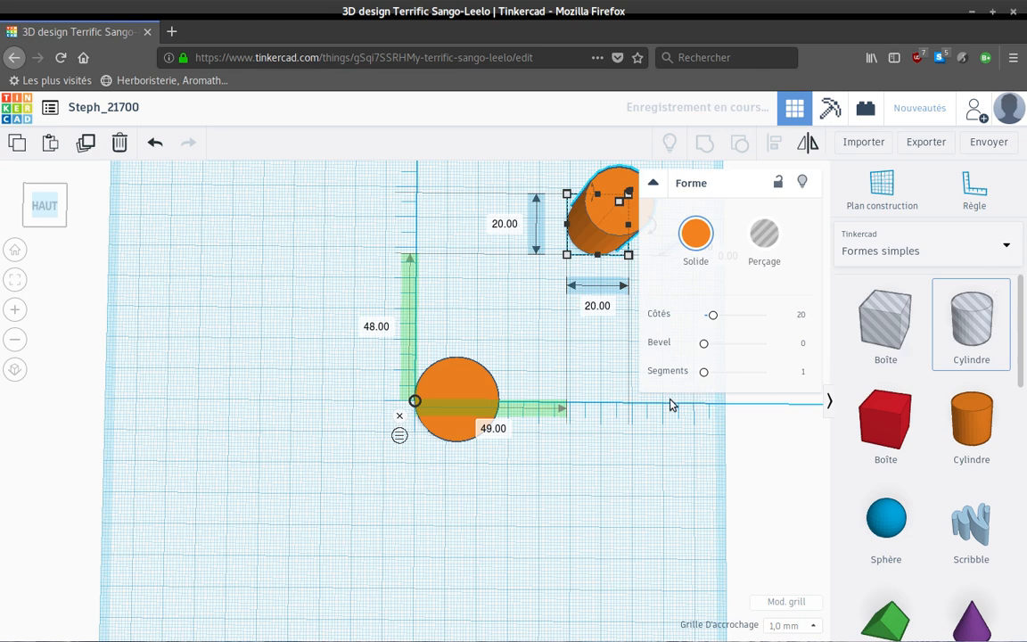
- Place a hole cylinder inside the 24 mm cylinder and nudge it to ruler offsets of 3 mm and -10 mm
click(581, 451)
click(572, 454)
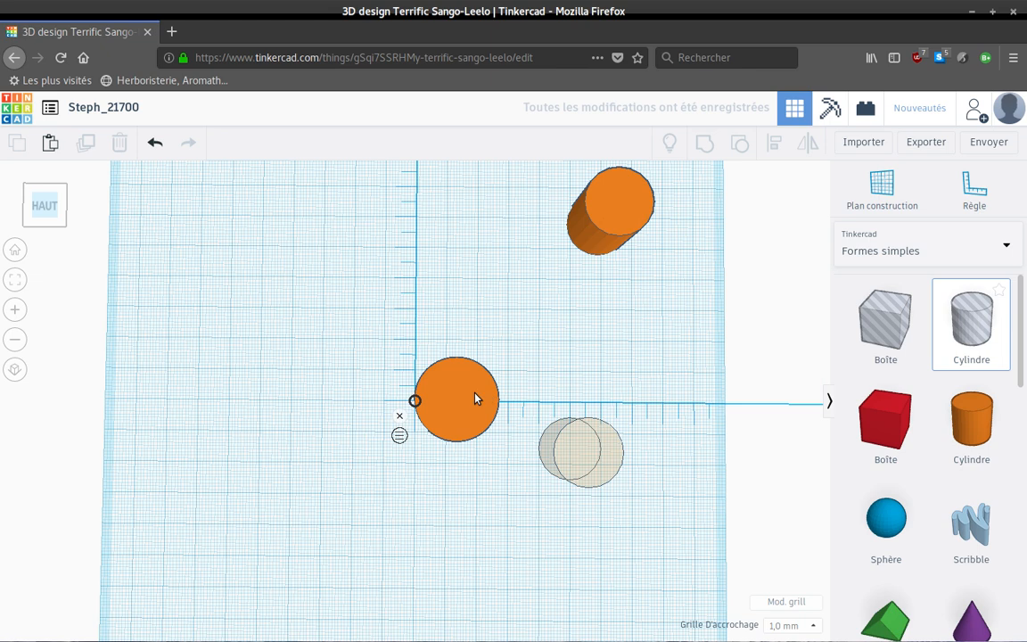
drag(571, 454, 448, 403)
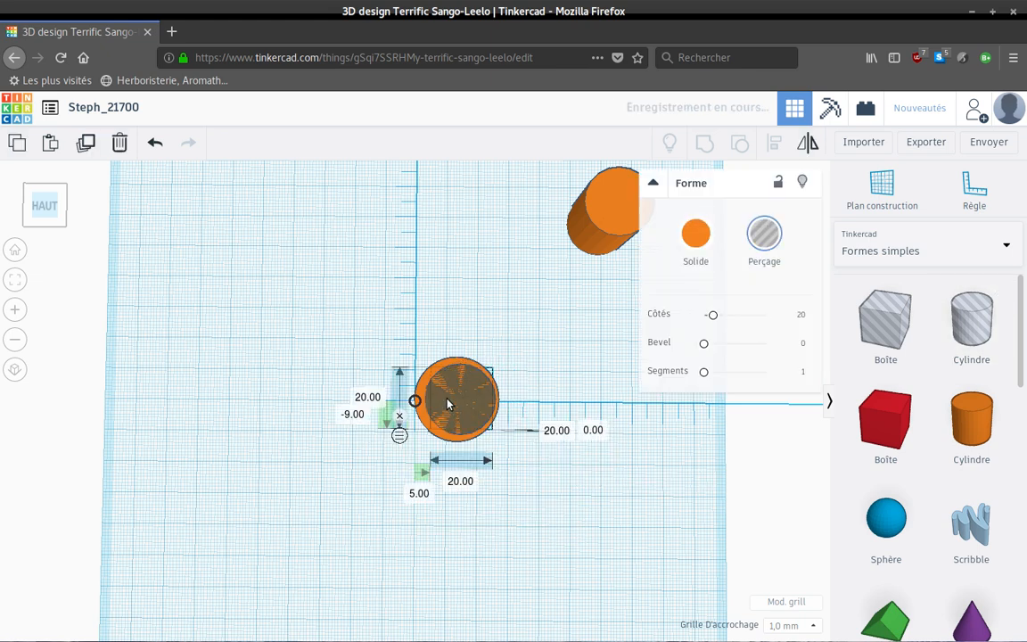
key(Down)
key(Left)
key(Left)
key(Left)
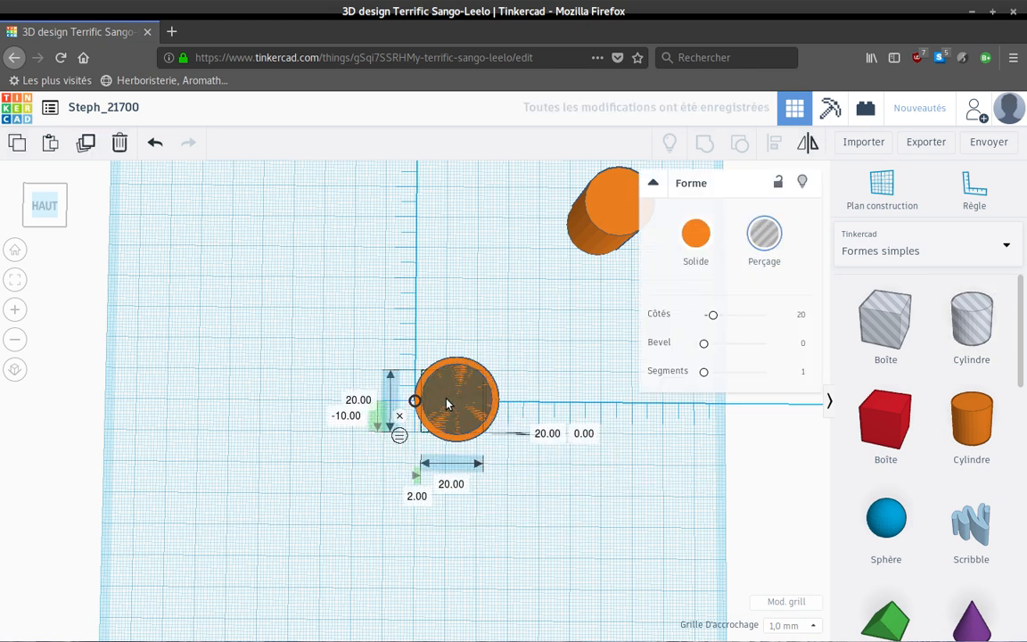
key(Right)
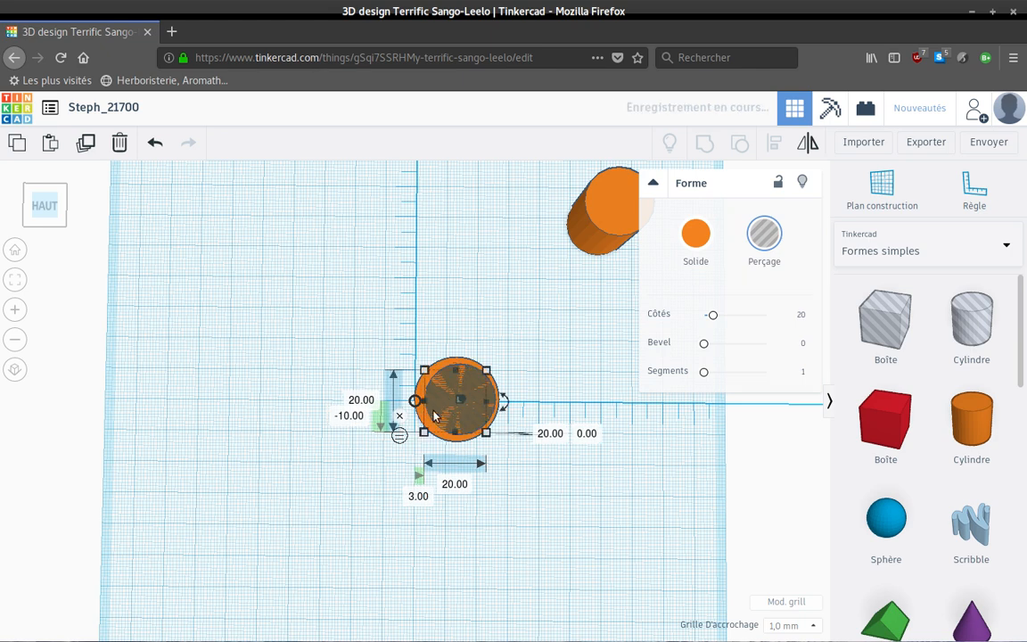
- Set the hole cylinder's length and width to 19 mm each
click(360, 401)
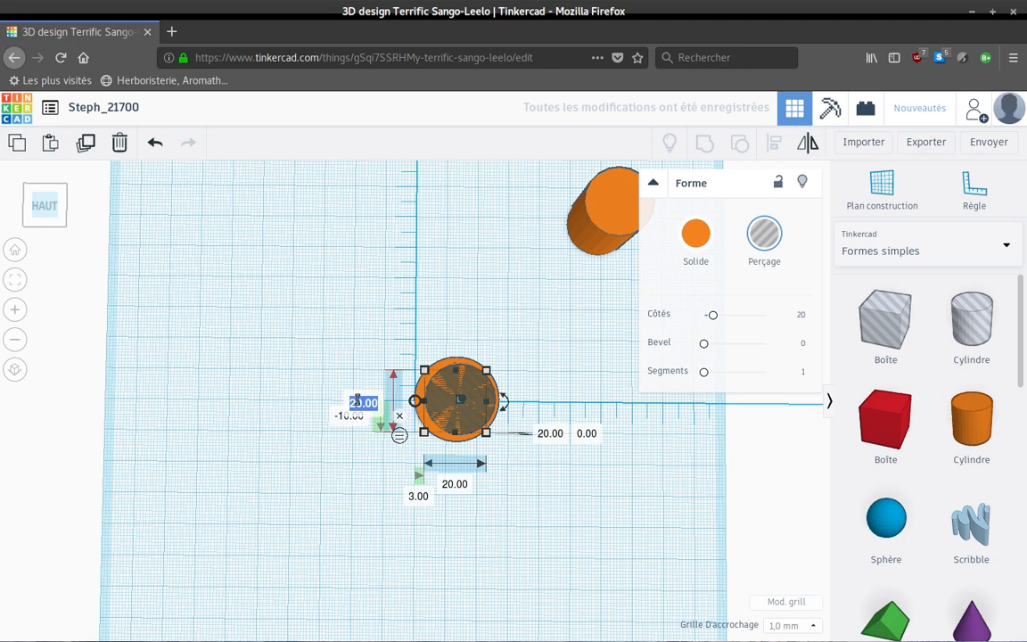
text(19)
key(Return)
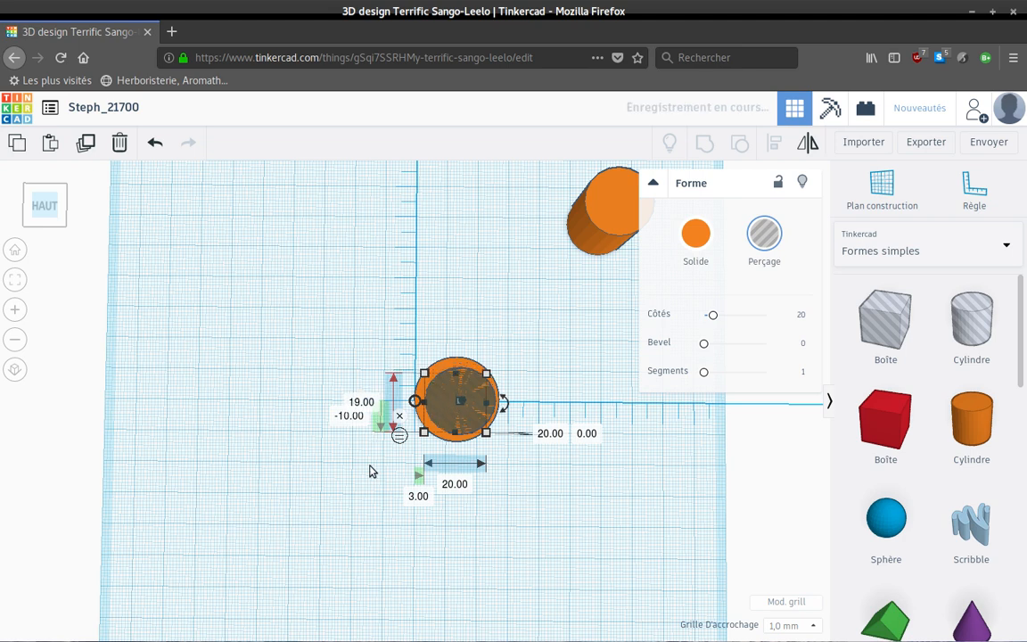
click(450, 485)
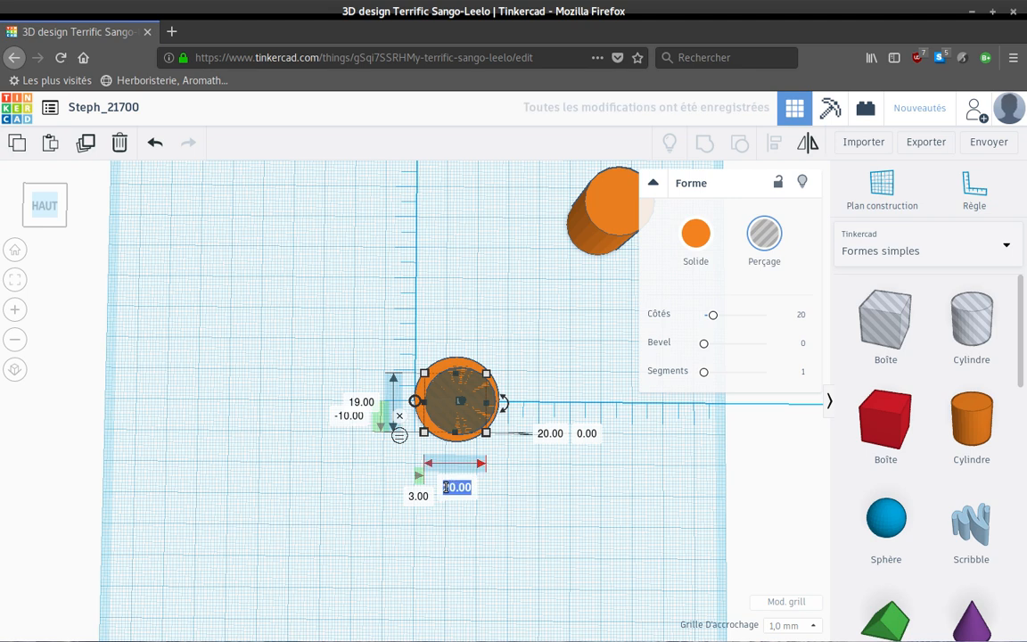
text(19)
key(Return)
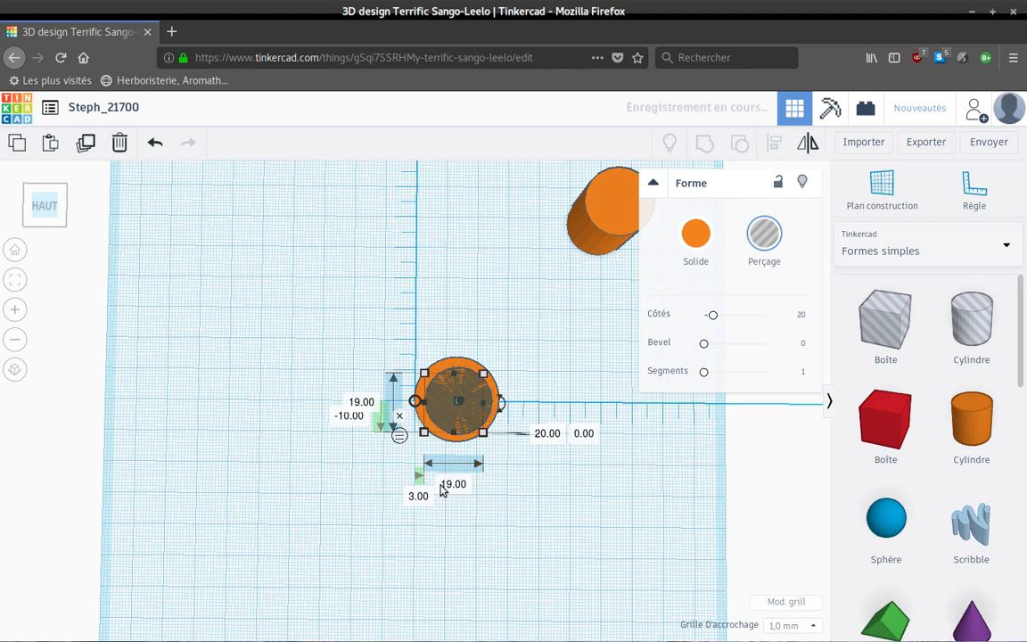
- Set the hole cylinder's front-back ruler offset to -9.5 mm and increase its sides to 64
click(353, 417)
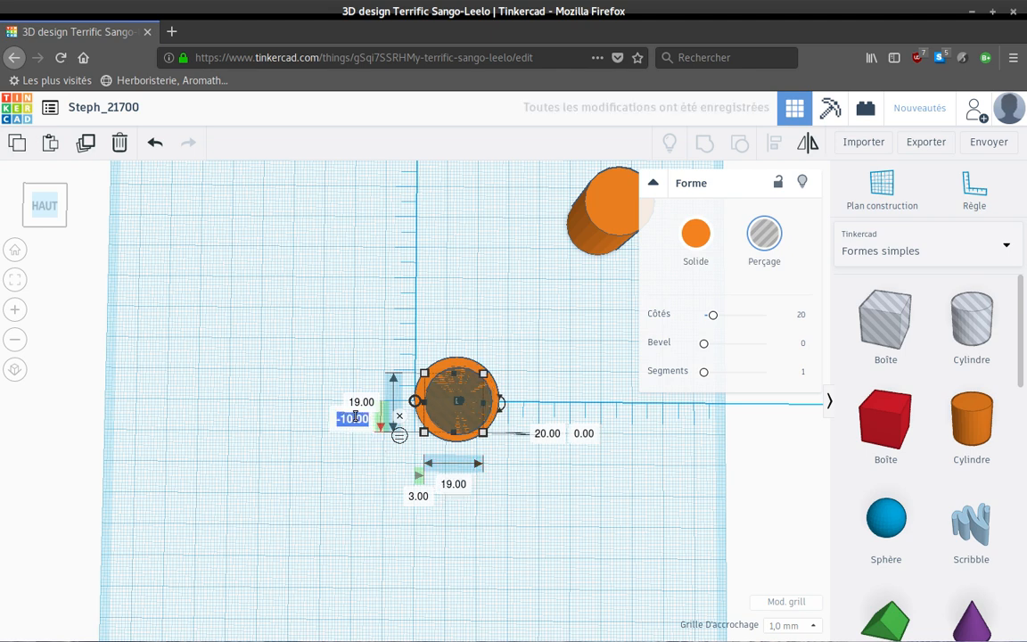
text(-9.5)
key(Return)
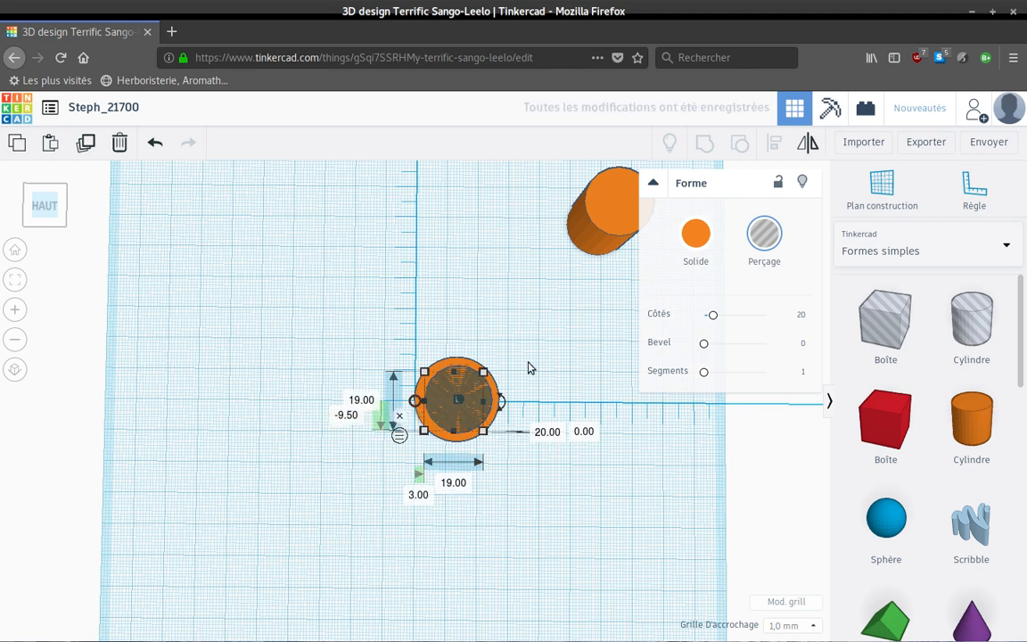
drag(713, 319, 808, 321)
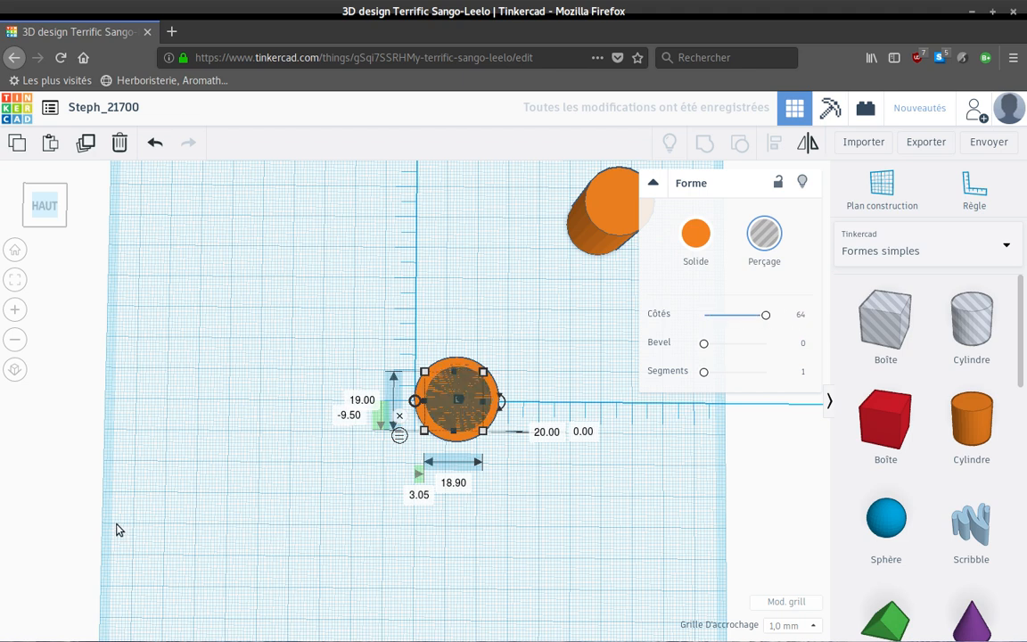
click(192, 443)
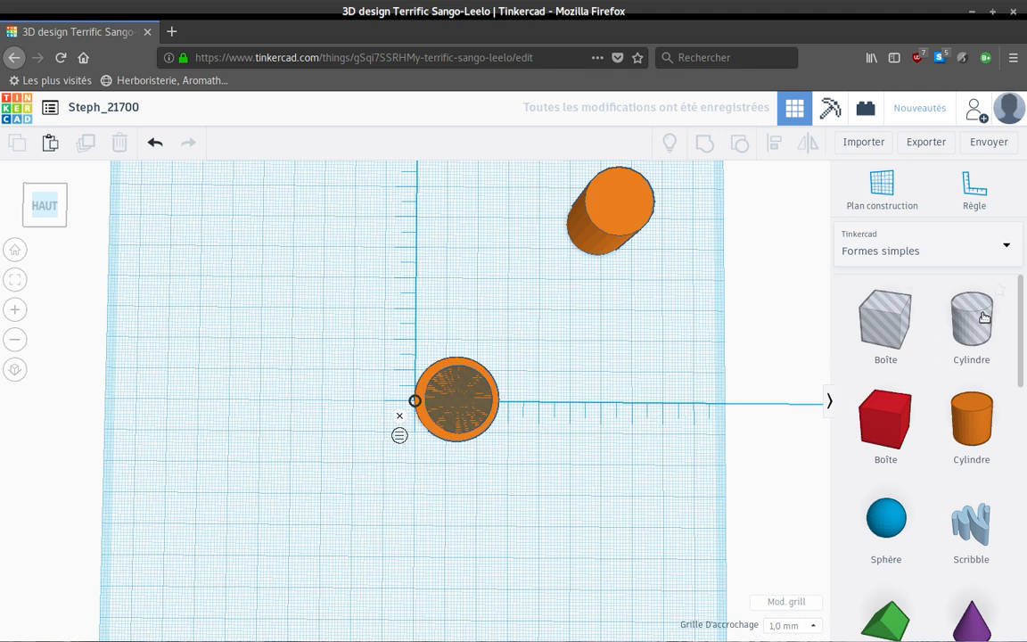
- Place a hole cylinder beside the 24 mm cylinder at a 22 mm ruler offset and set its length and width to 22 mm
drag(984, 318, 515, 406)
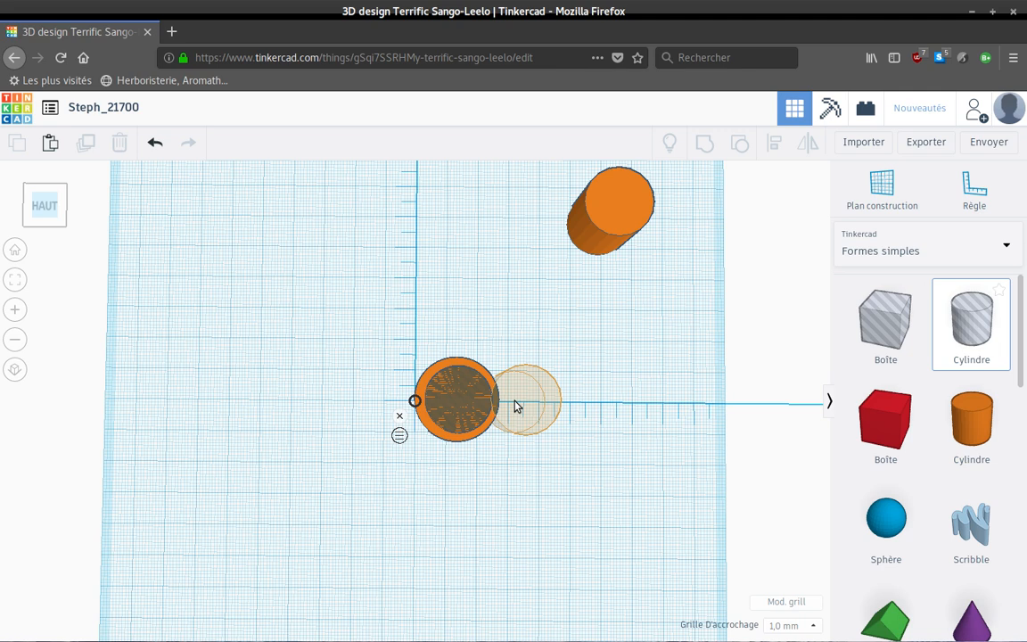
drag(518, 404, 520, 405)
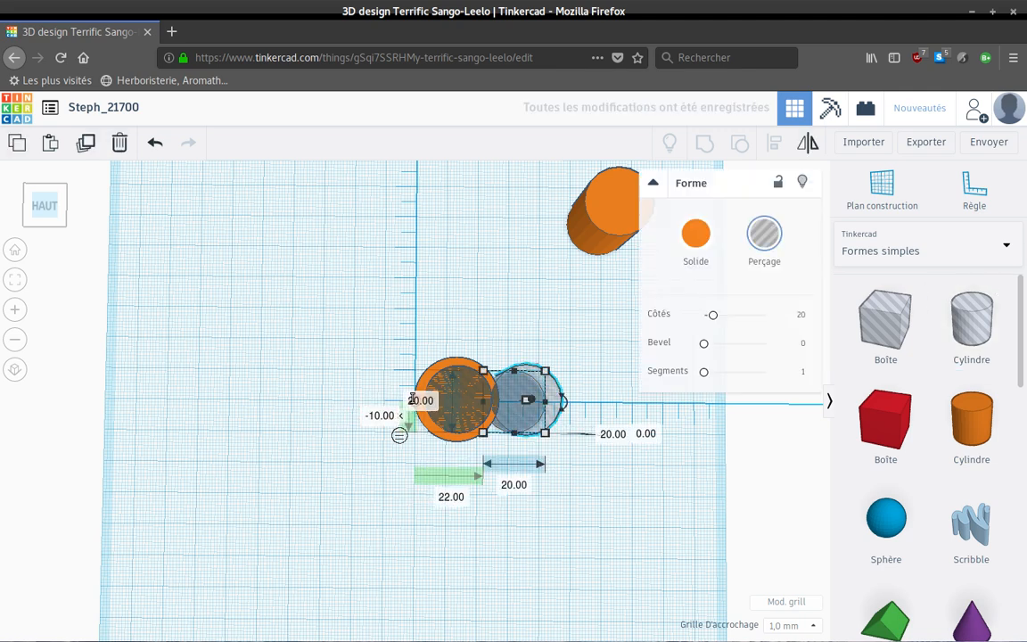
click(415, 401)
text(22)
key(Return)
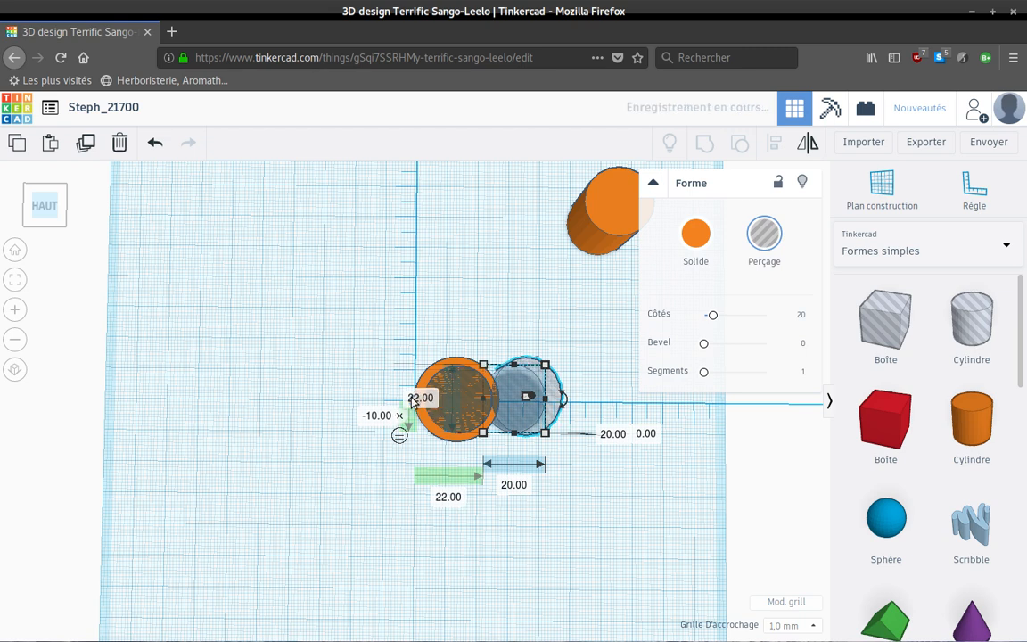
click(514, 487)
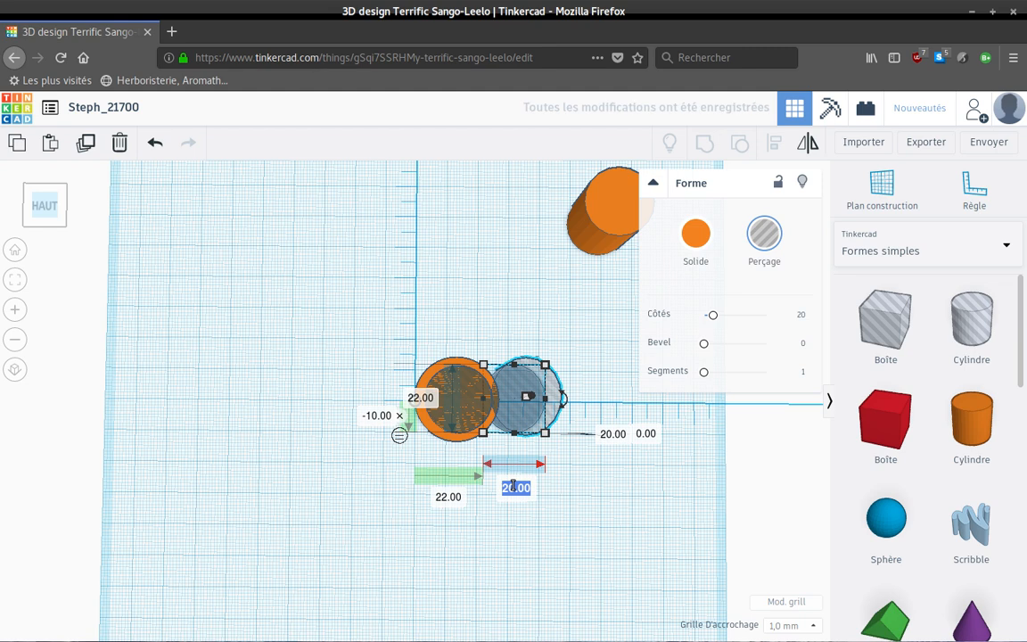
text(22)
key(Return)
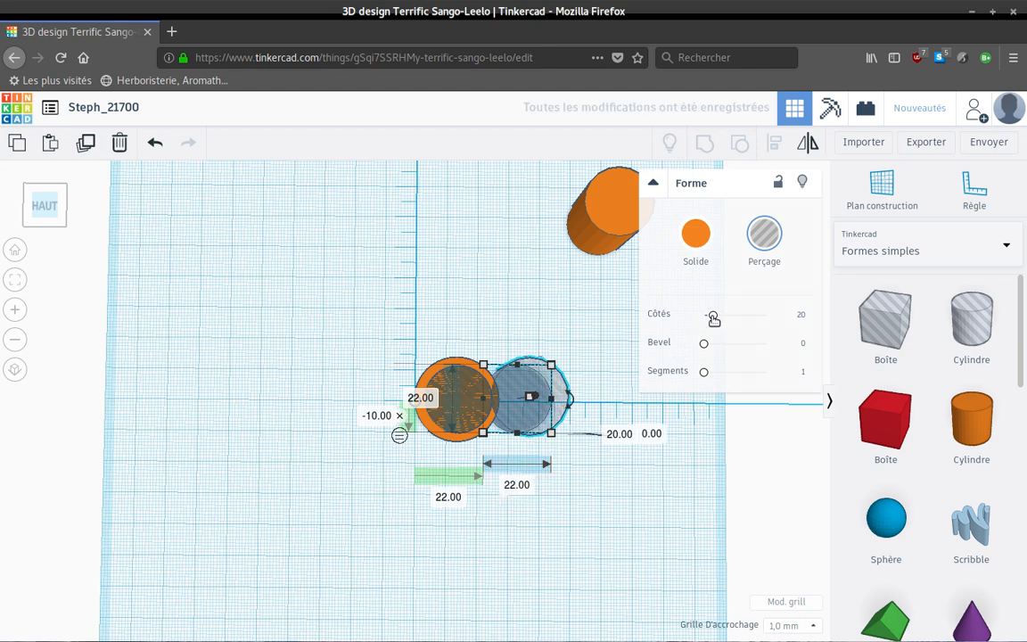
- Increase the 22 mm hole cylinder's sides to 64 and set its front-back ruler offset to -11 mm
drag(712, 316, 715, 317)
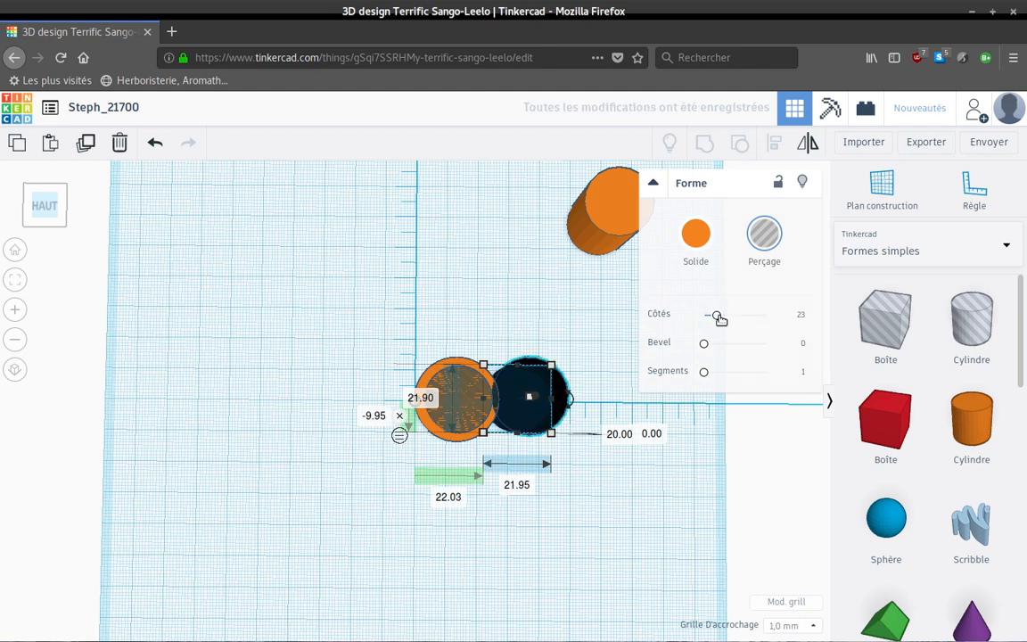
click(765, 317)
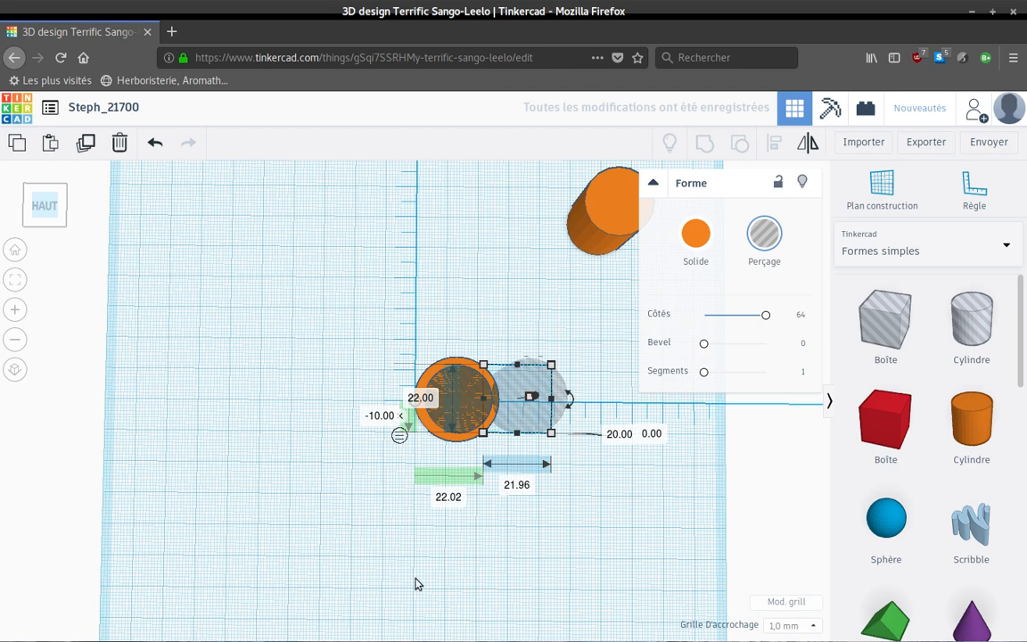
click(379, 415)
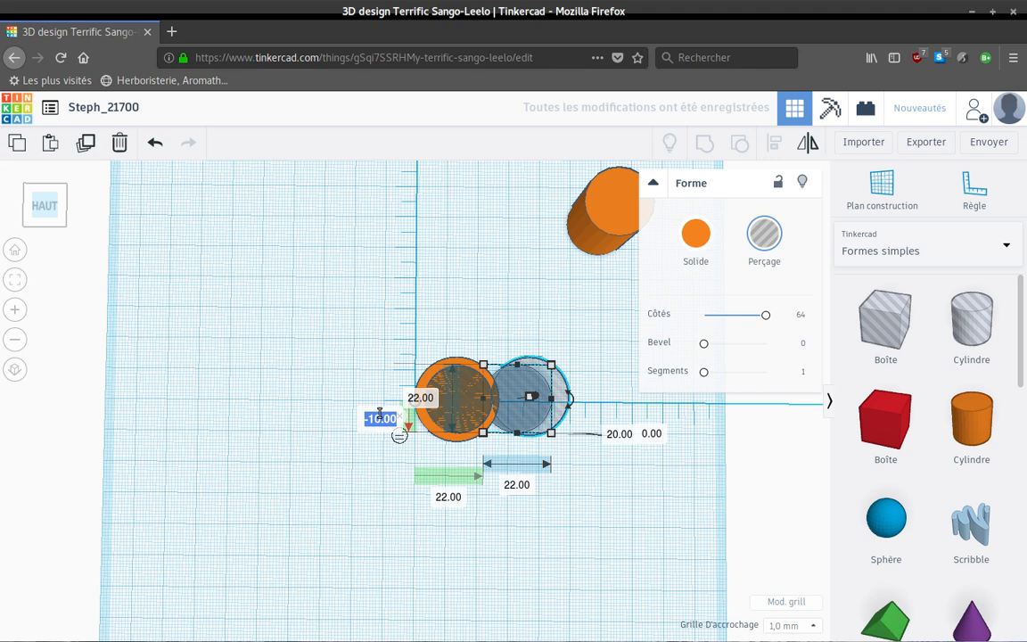
text(-11)
key(Return)
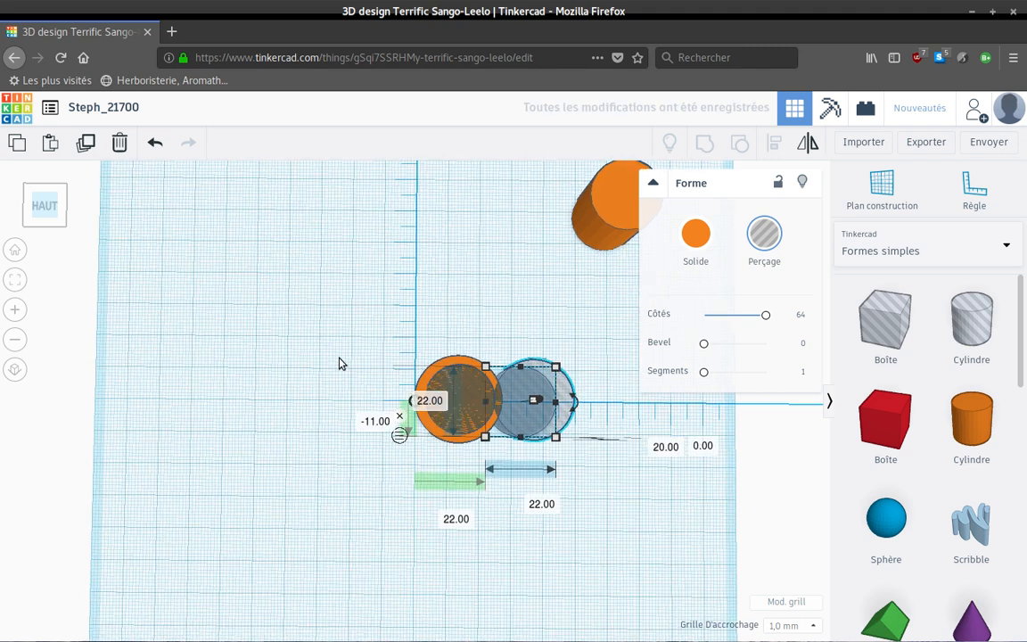
- Move the far solid cylinder next to the 22 mm hole cylinder and set its length and width to 27 mm
scroll(374, 372, up, 2)
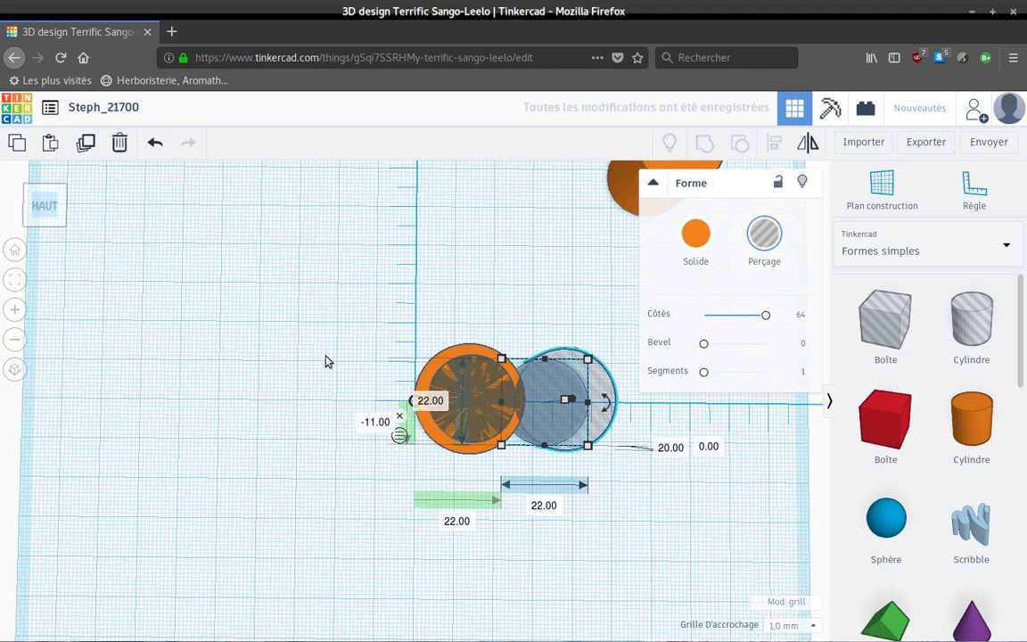
middle_drag(234, 354, 204, 355)
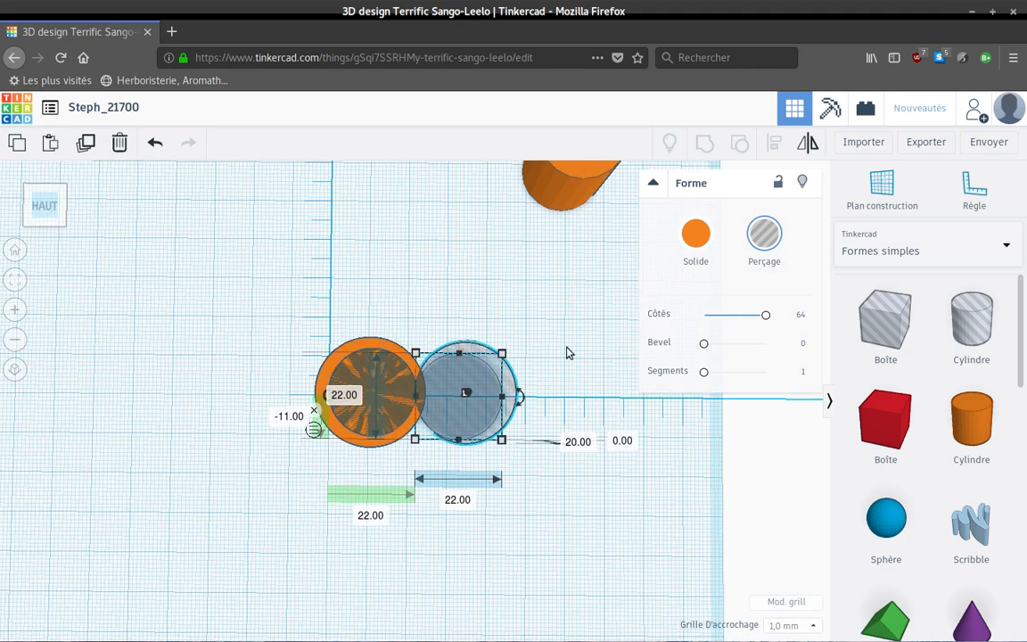
drag(570, 187, 567, 450)
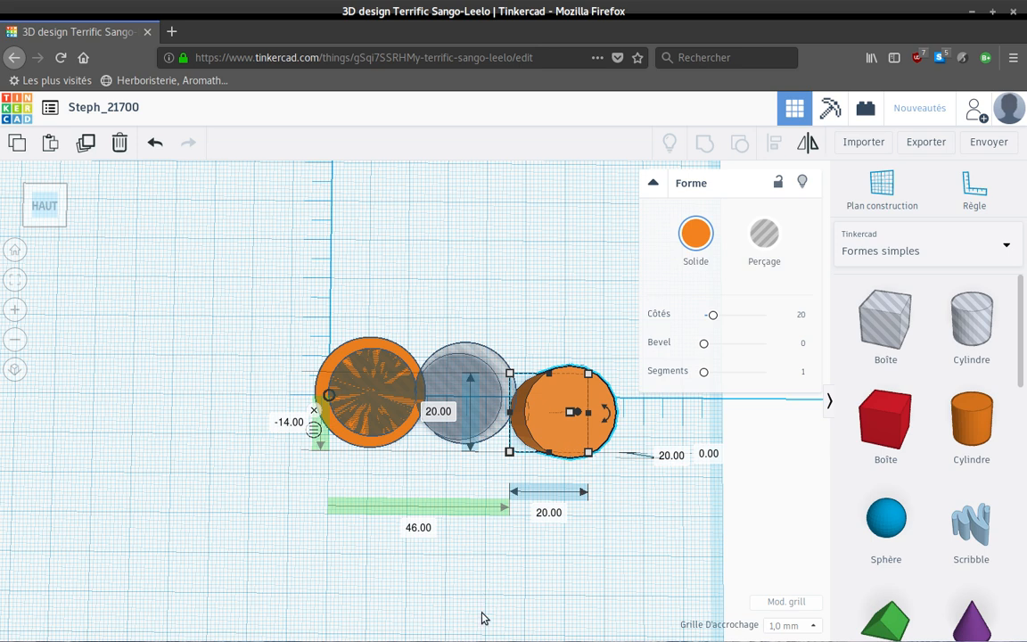
click(548, 513)
text(27)
key(Return)
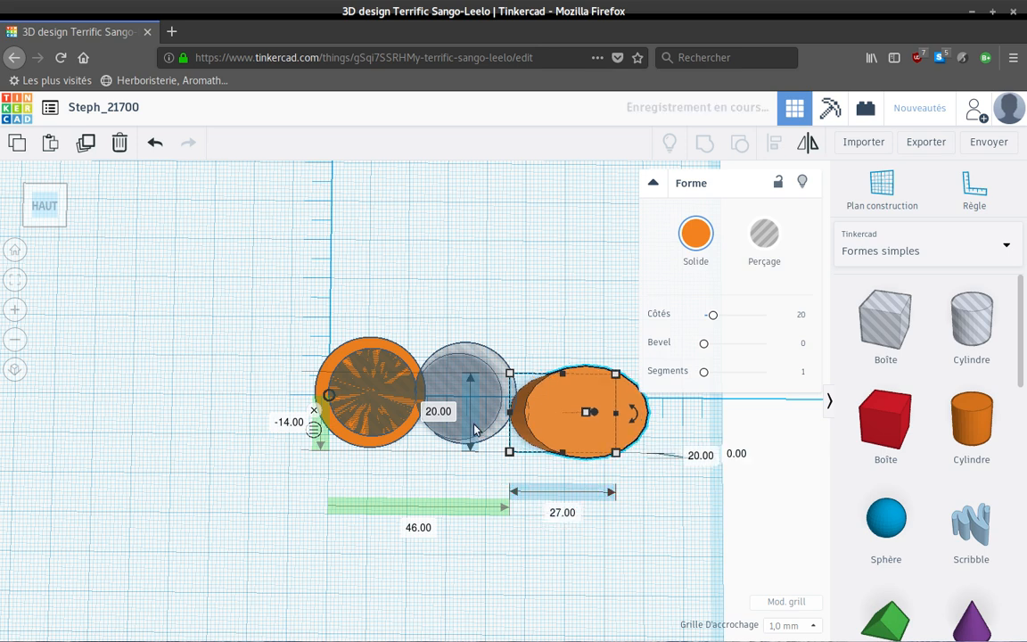
click(431, 410)
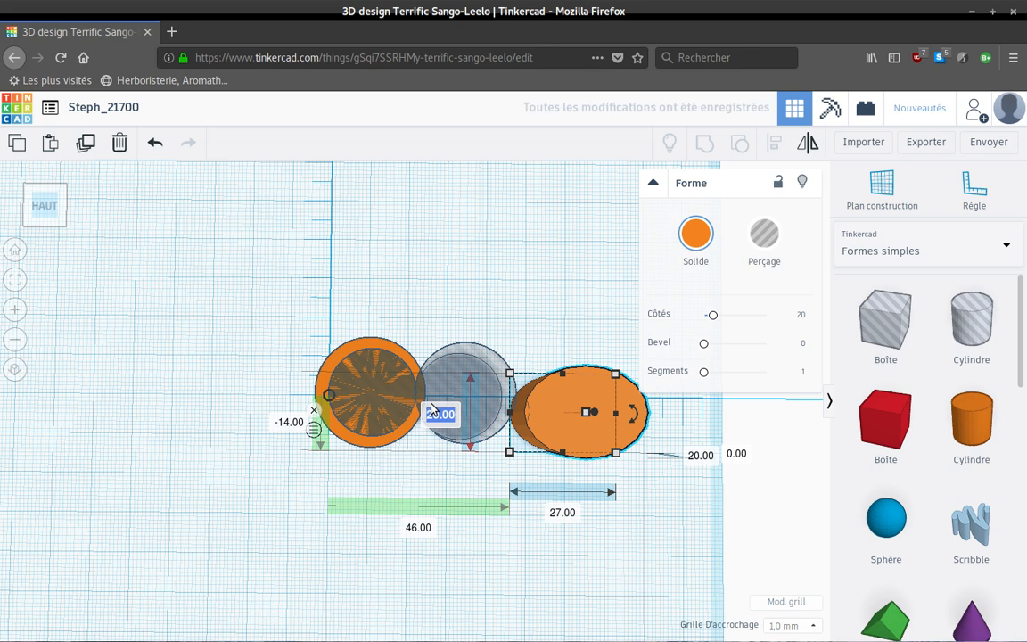
text(27)
key(Return)
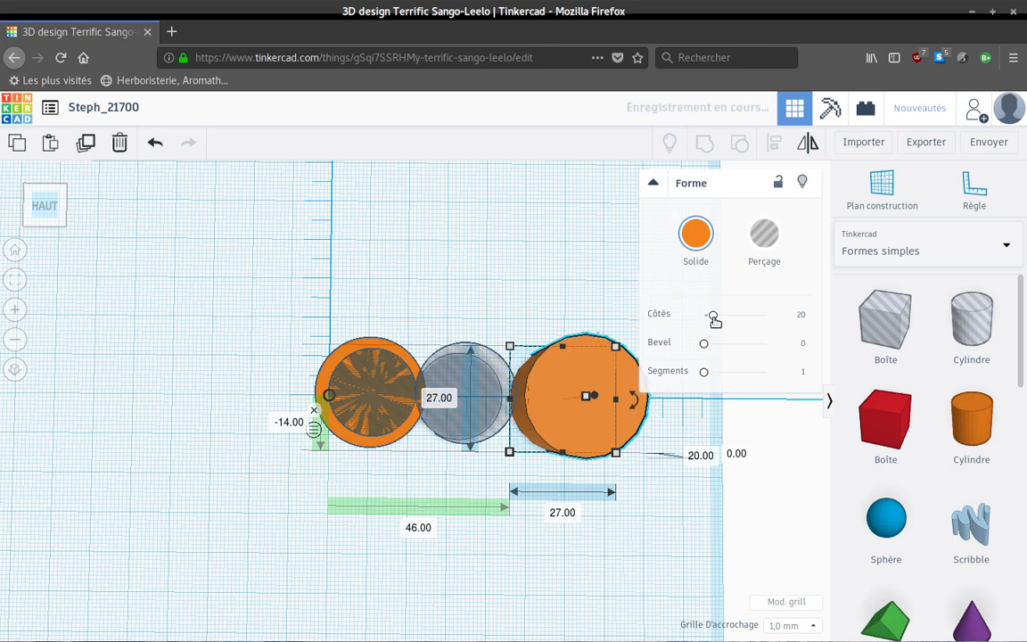
- Increase the 27 mm cylinder's sides to 64 and move it over the 22 mm hole, at ruler offsets of 17 mm and -13 mm
drag(713, 318, 821, 327)
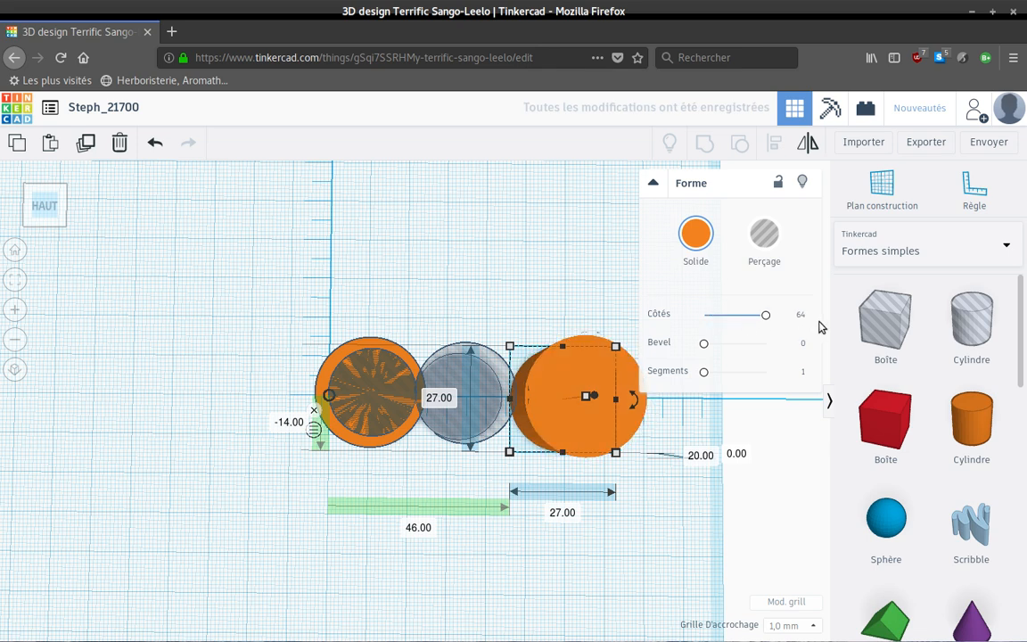
click(574, 577)
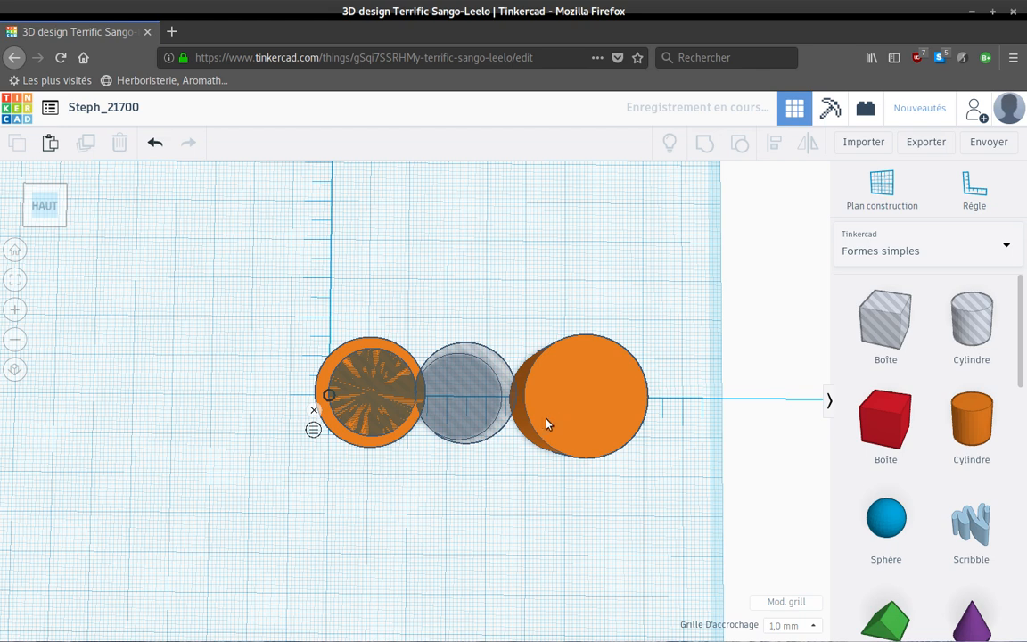
drag(533, 419, 467, 427)
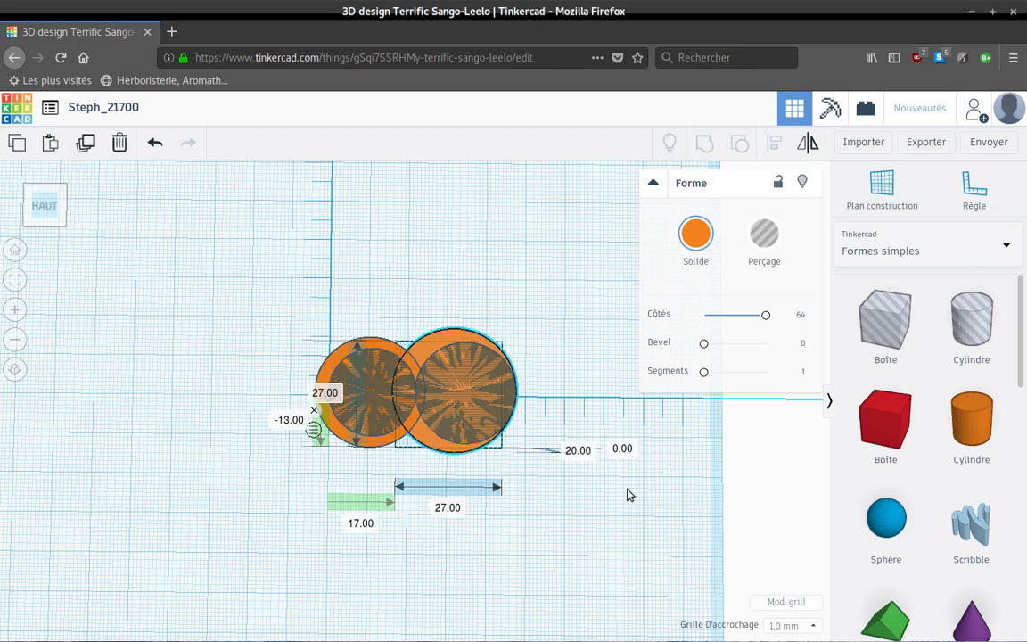
- Set the 27 mm cylinder's front-back ruler offset to -13.5 mm and select the 22 mm hole cylinder inside it
right_drag(531, 489, 613, 497)
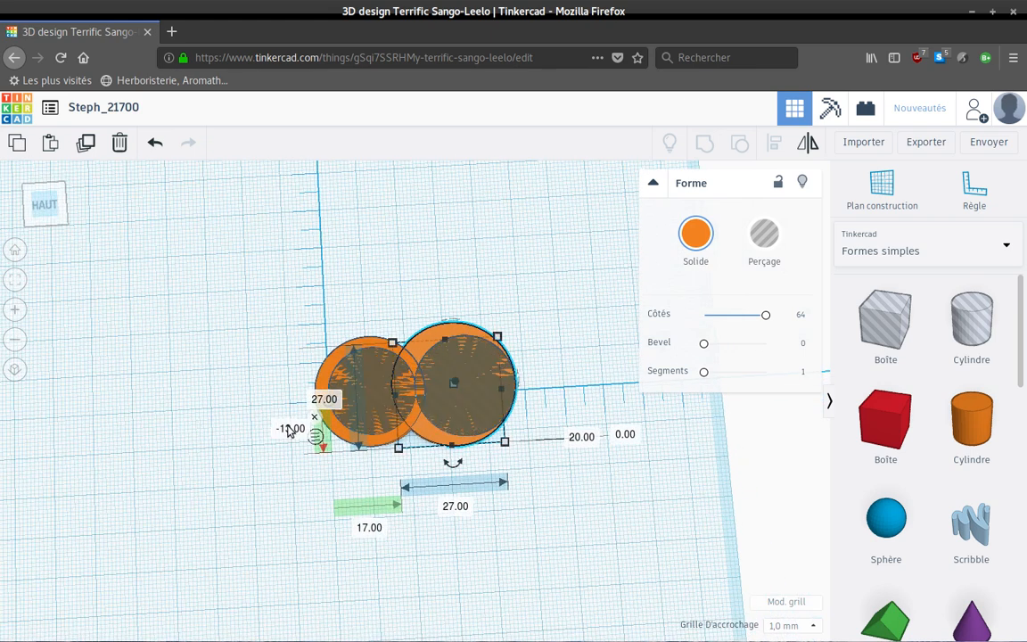
click(291, 431)
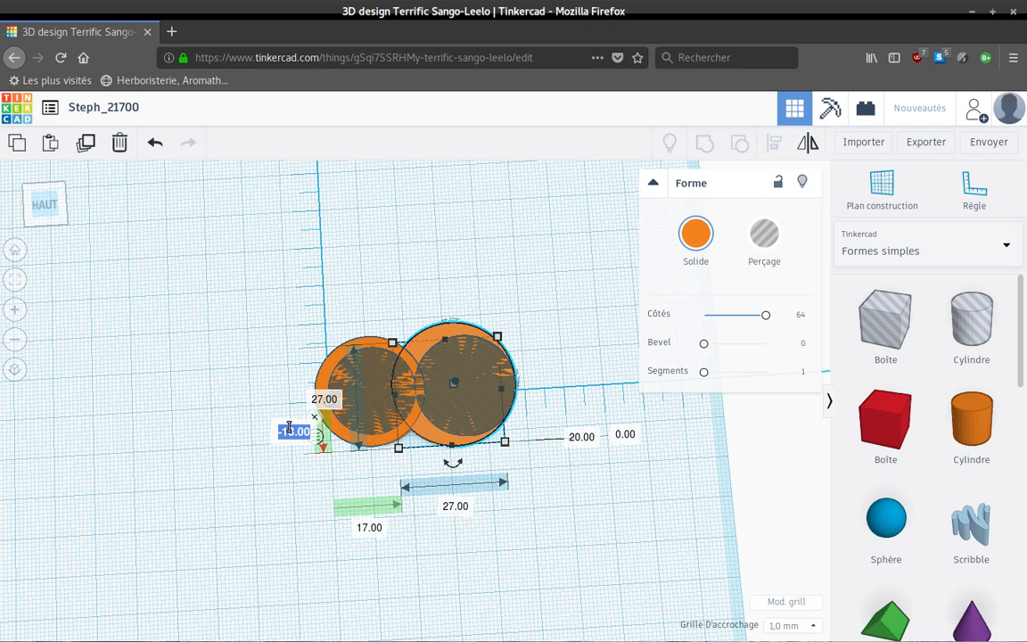
text(1)
text(1.5)
key(Return)
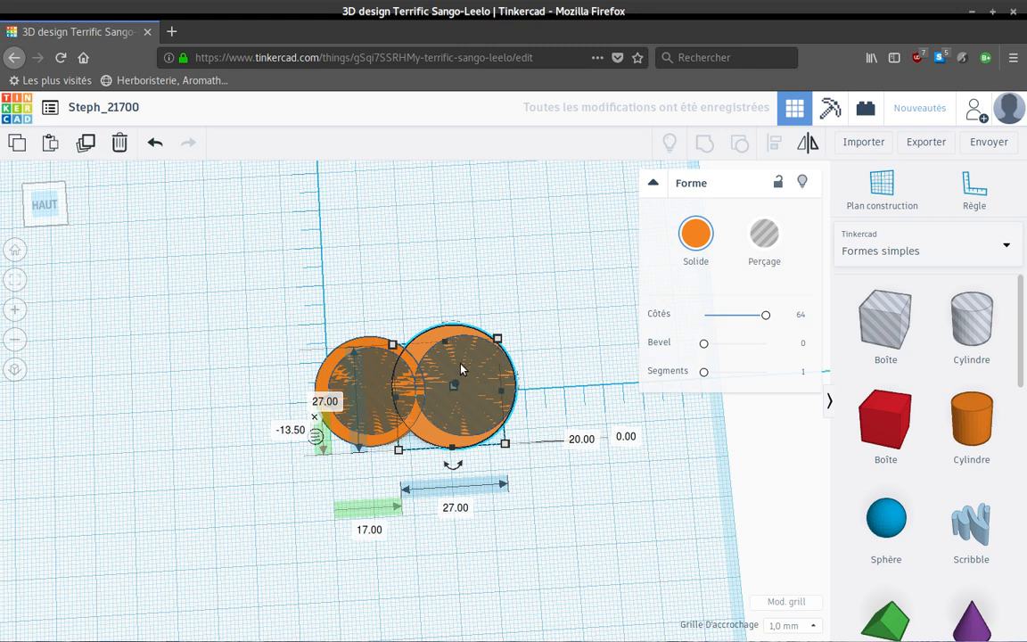
click(473, 426)
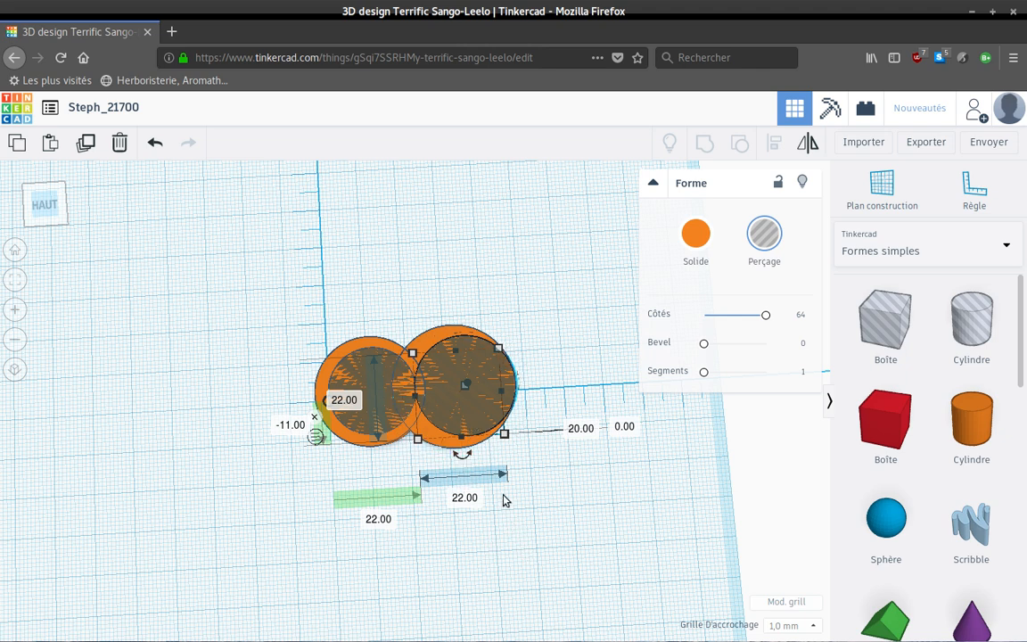
- Place a hole box beyond the 27 mm cylinder, about 57 mm across and 11 mm back from the ruler origin, and make it 12 mm deep front to back
right_drag(503, 500, 521, 529)
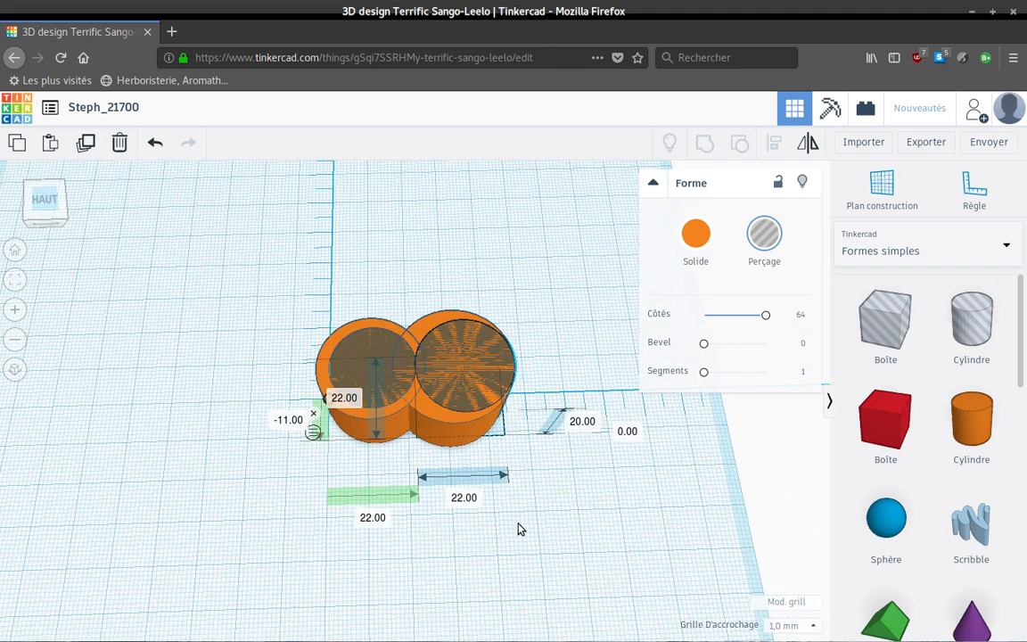
right_drag(473, 495, 548, 541)
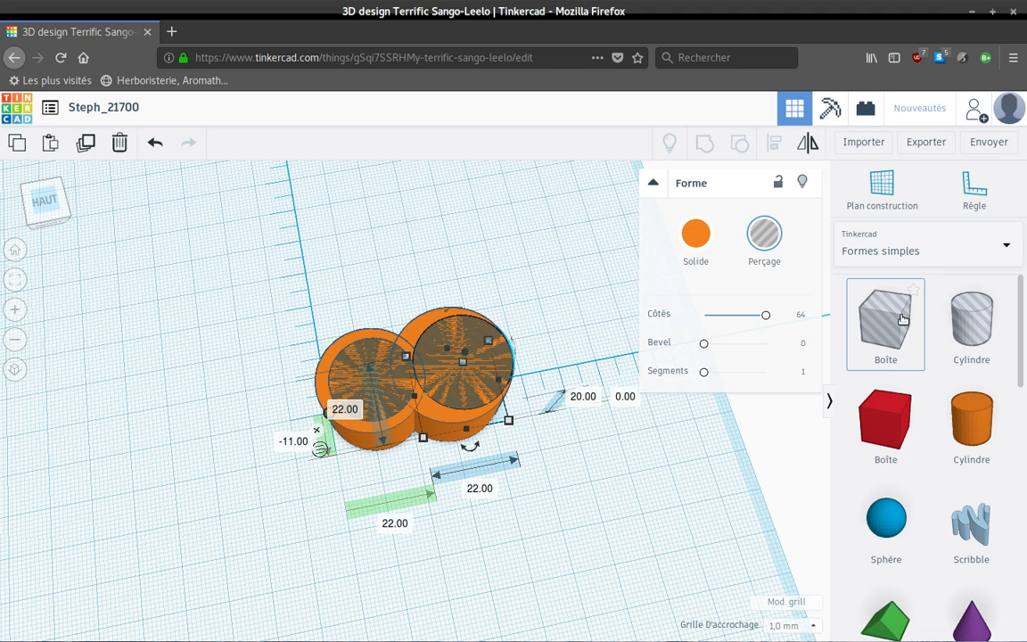
drag(892, 321, 559, 295)
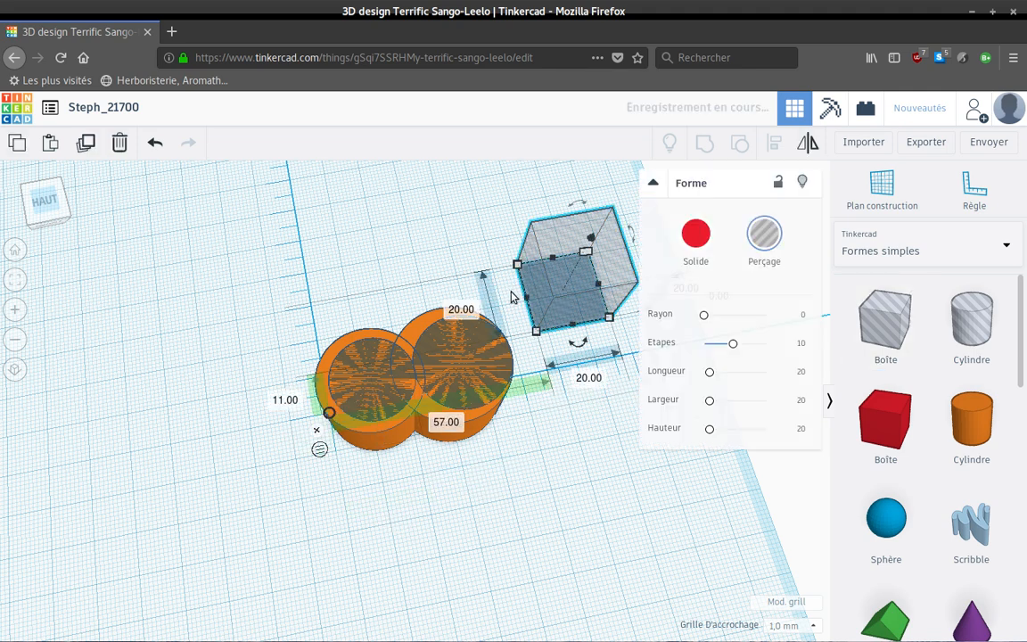
click(461, 310)
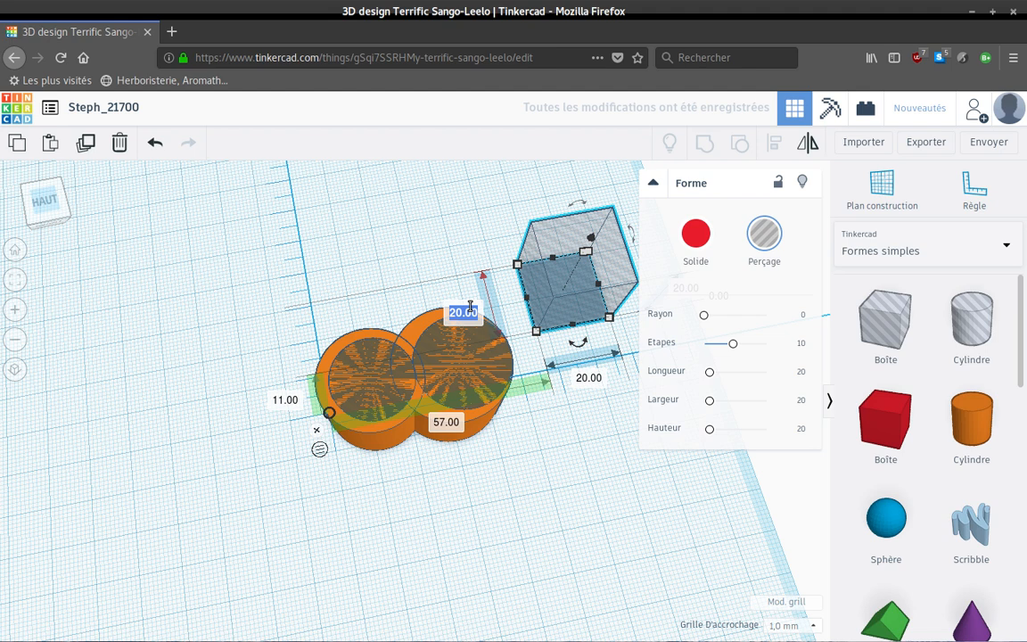
text(12)
key(Return)
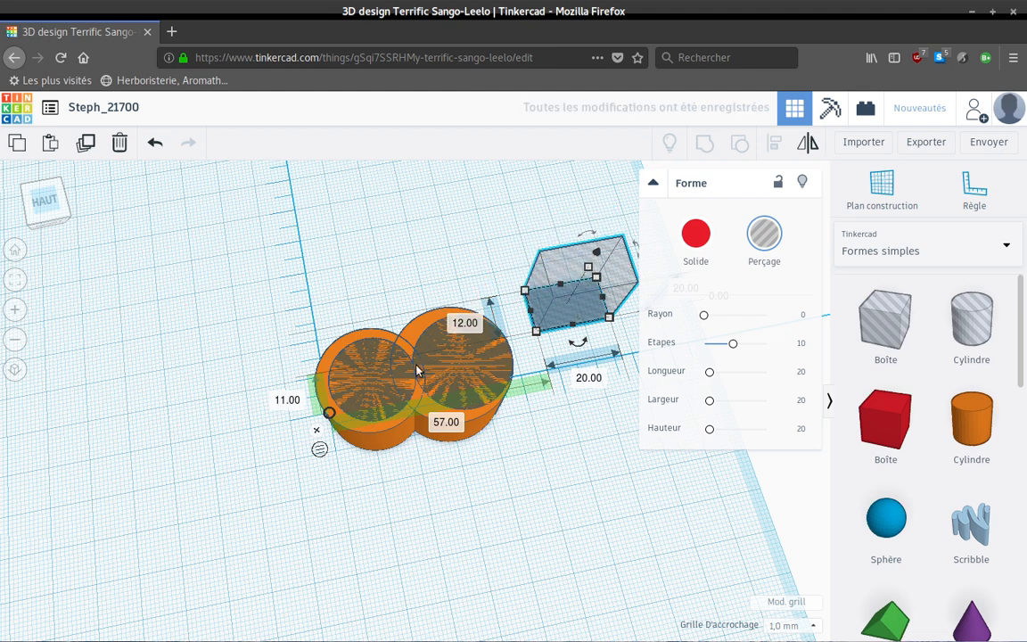
- Set the hole box's ruler offsets to -6 mm and 3 mm, and stretch it through both cylinders to 54 mm long
click(284, 401)
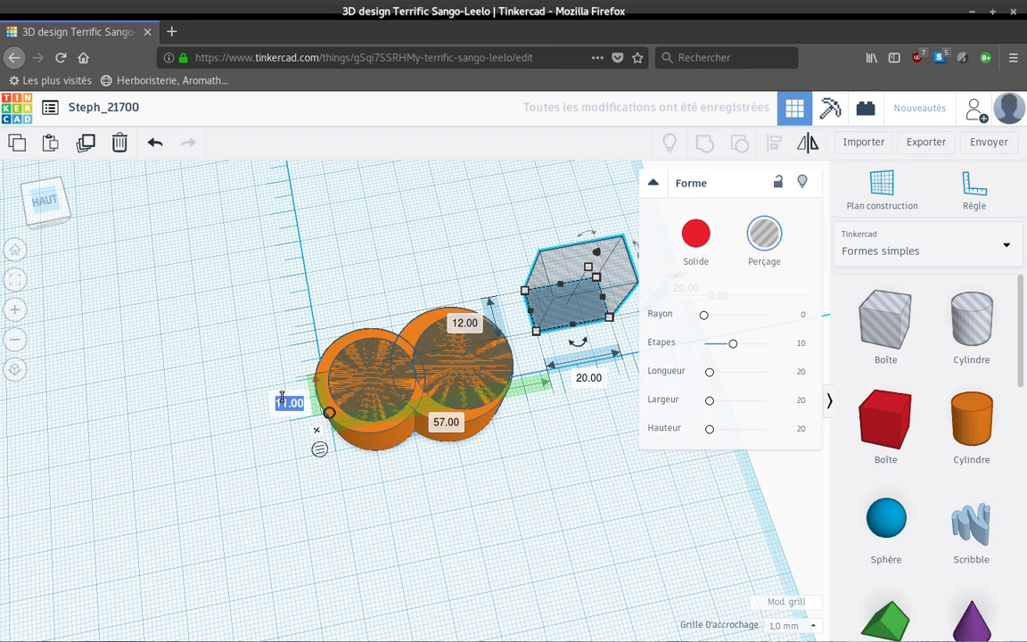
text(-6)
key(Return)
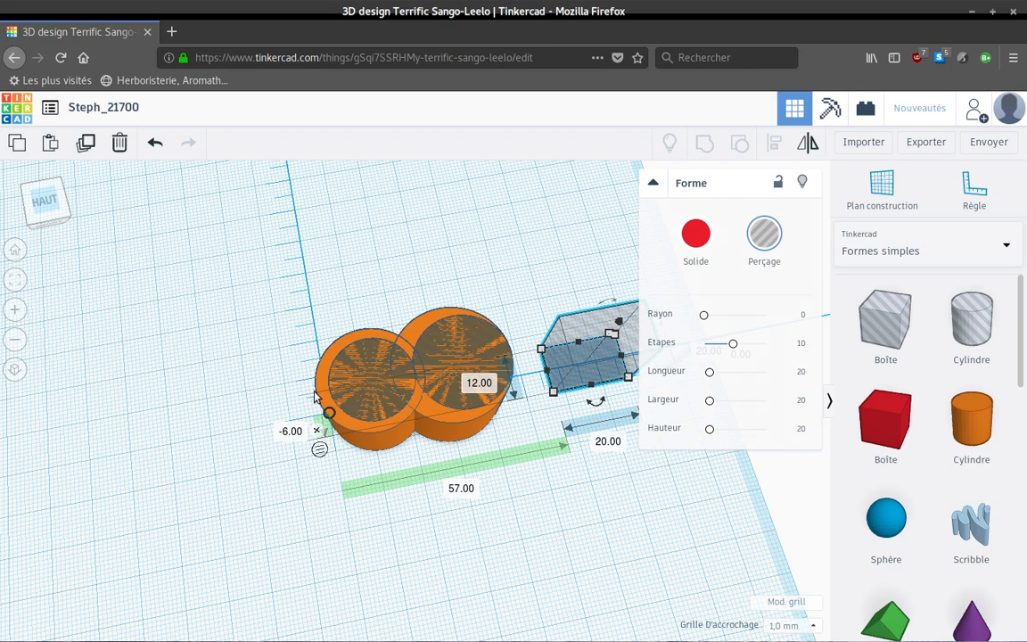
click(456, 489)
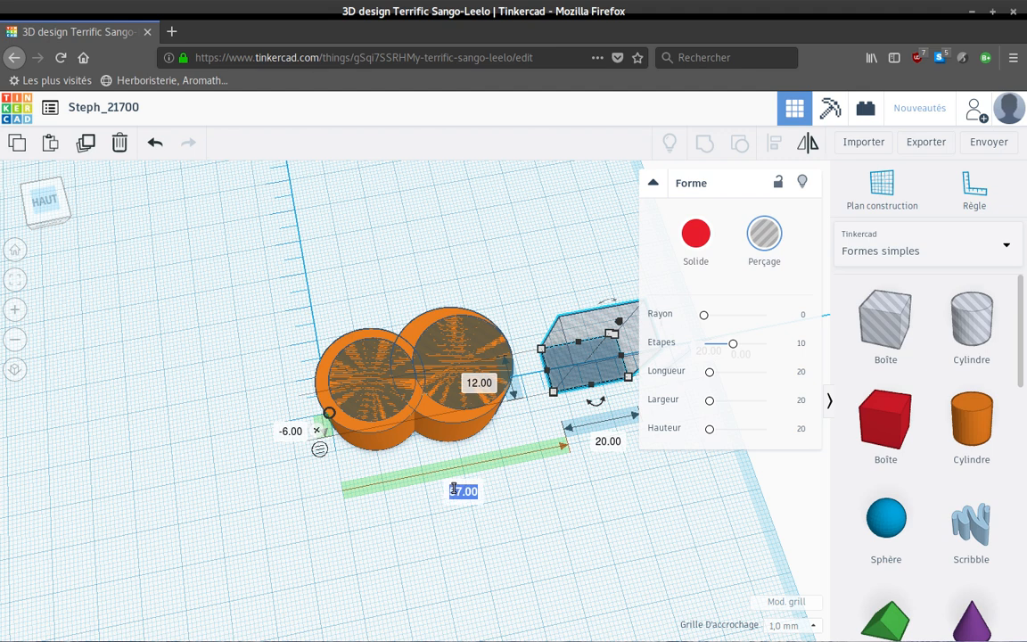
text(3)
key(Return)
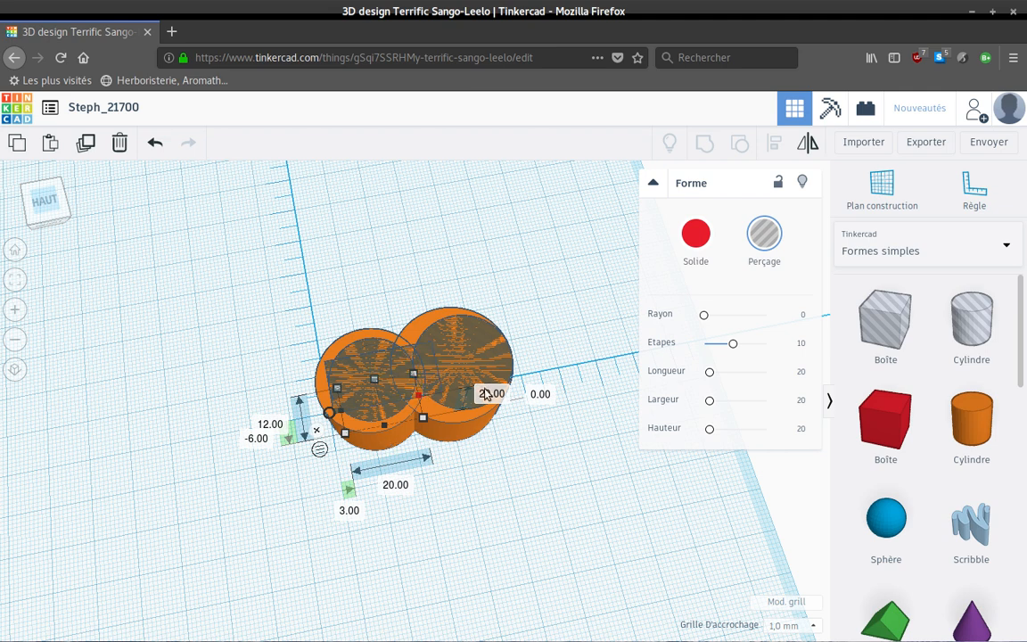
drag(418, 399, 552, 378)
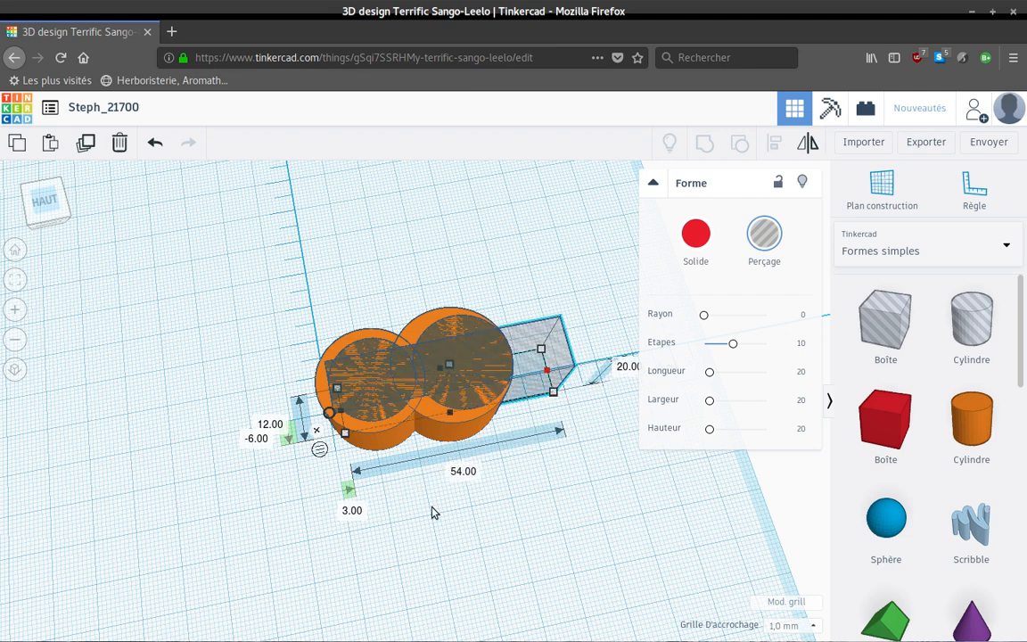
click(536, 541)
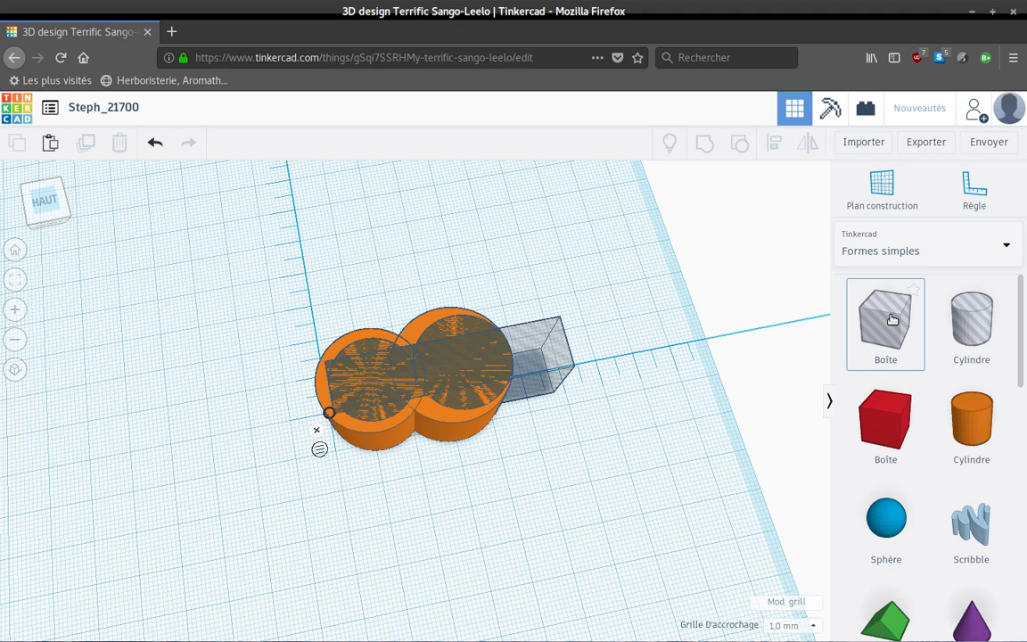
- Place a second hole box in front of the 27 mm cylinder and set its front-back depth to 22 mm
drag(891, 319, 589, 457)
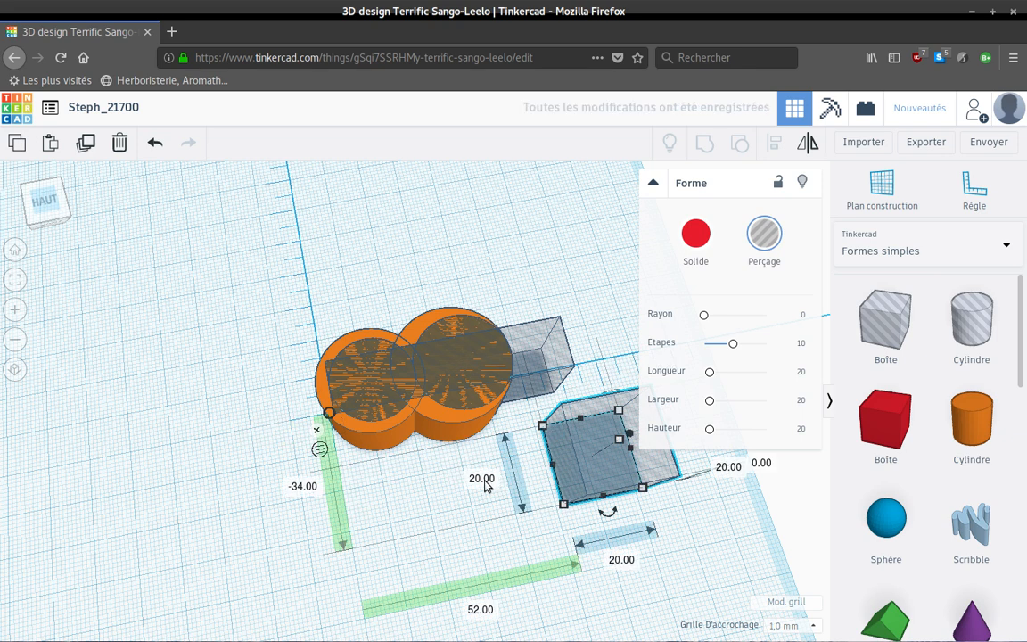
click(482, 478)
text(25)
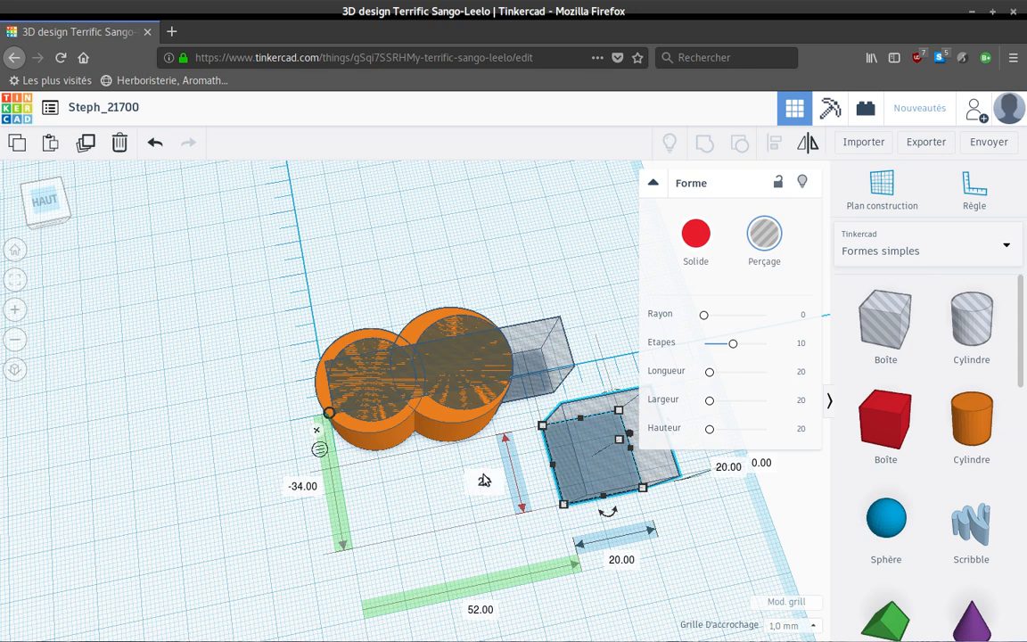
key(Return)
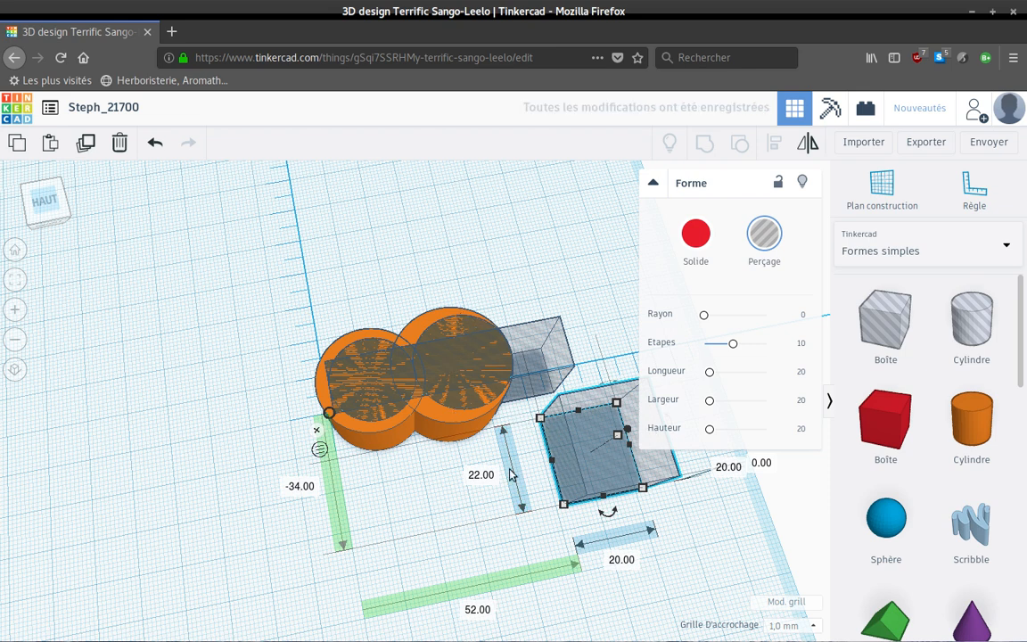
- Move the 22 mm deep hole box over the outer half of the 27 mm cylinder, at ruler offsets of 33 mm and -11 mm
drag(583, 474, 492, 390)
drag(489, 391, 486, 396)
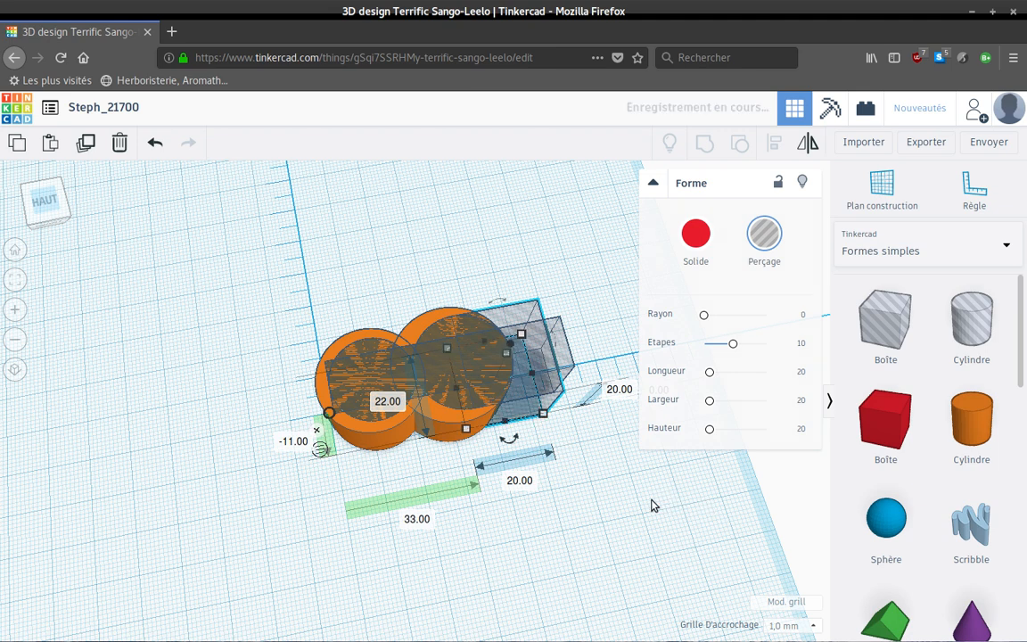
right_drag(675, 499, 633, 495)
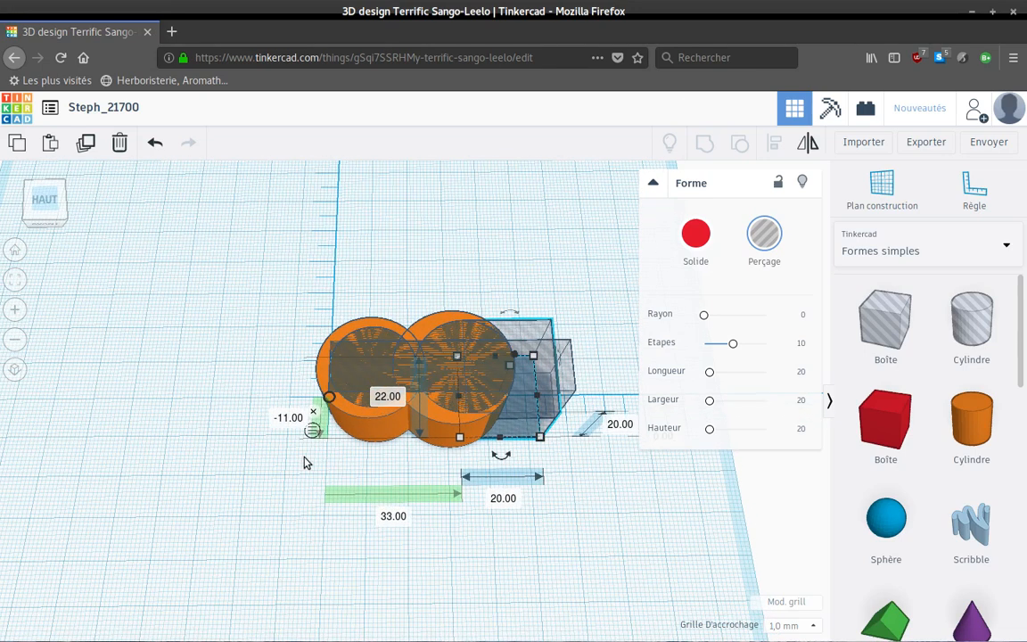
right_drag(238, 385, 239, 480)
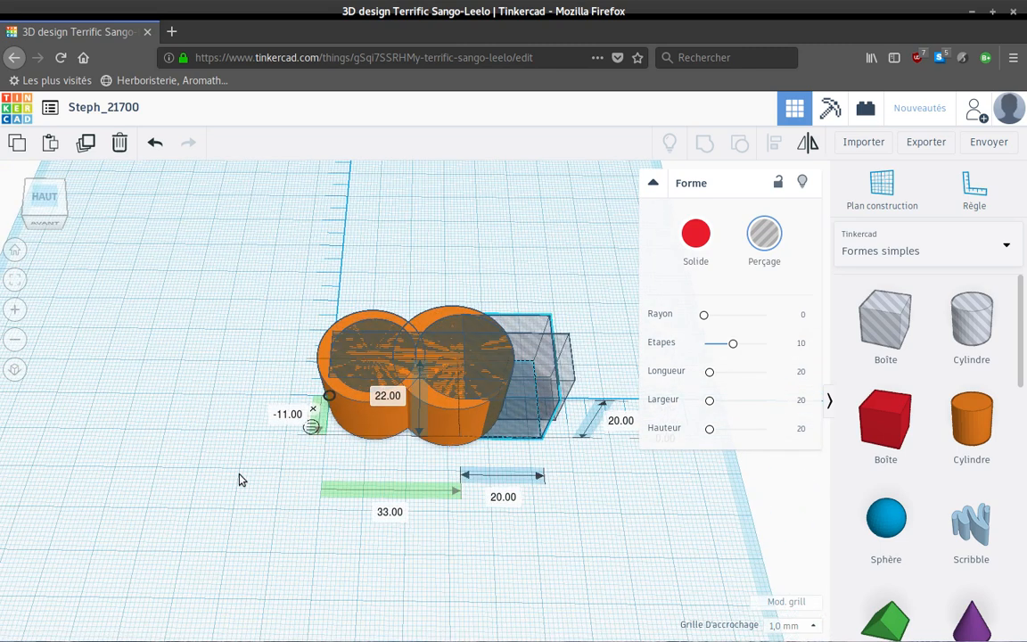
- Group the two solid orange cylinders and move the group clear of the holes, to ruler offsets of -48 mm and 30 mm
click(361, 418)
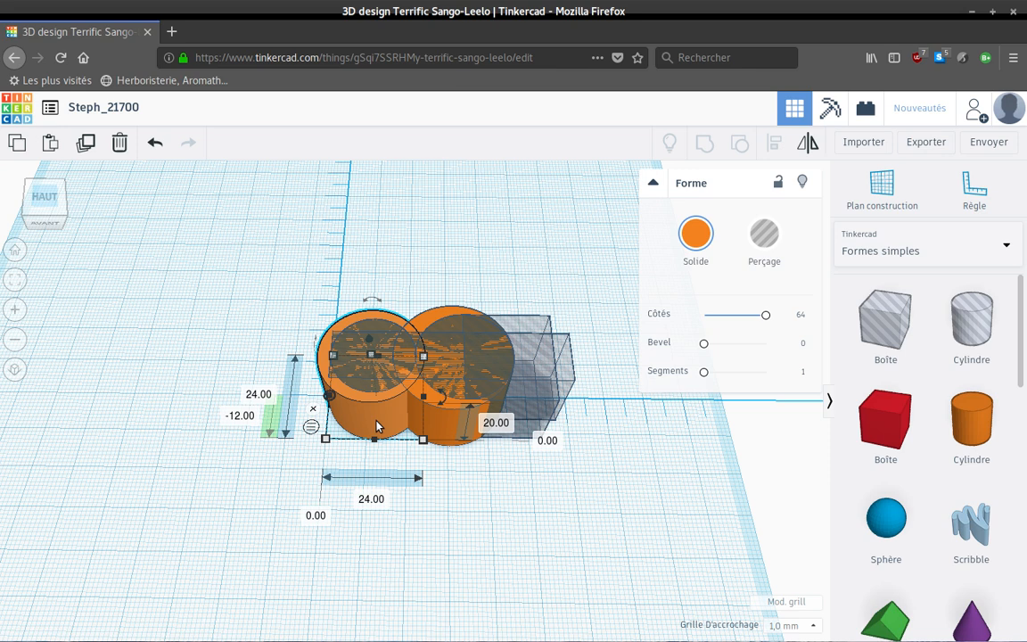
shift+click(441, 424)
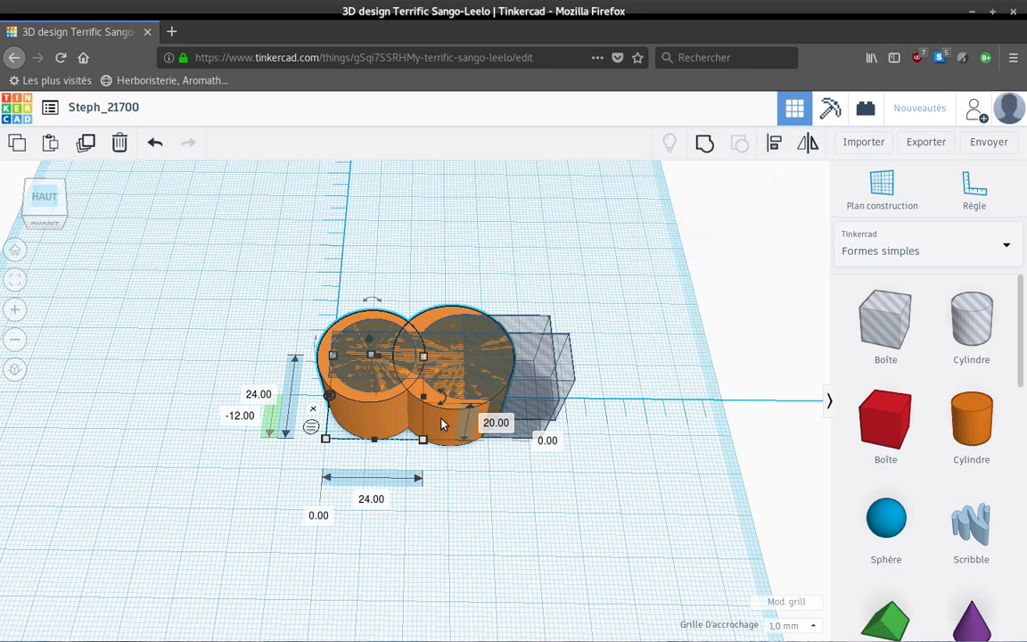
click(704, 142)
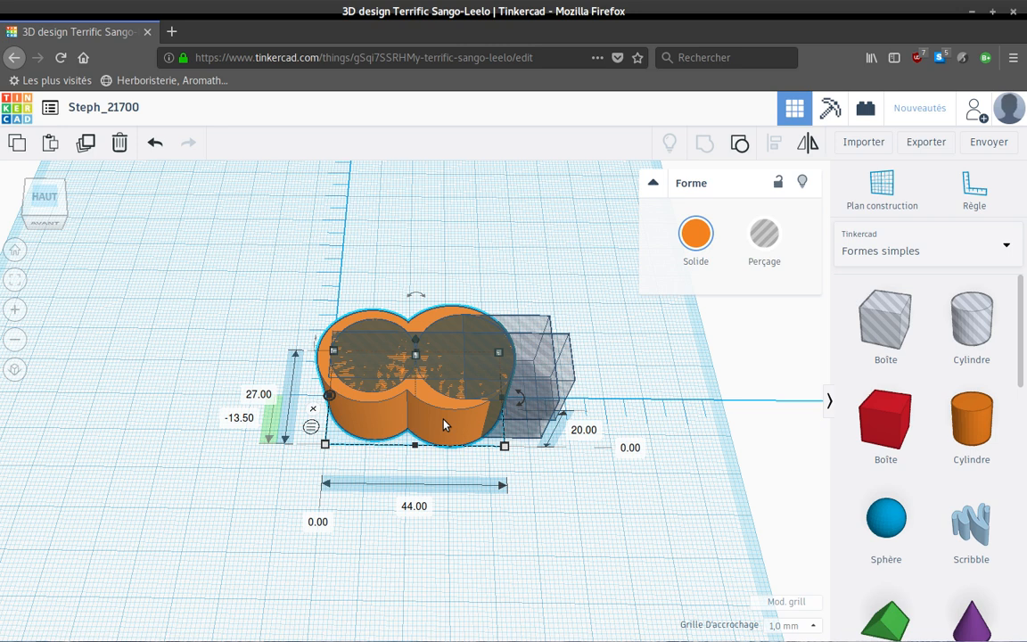
drag(443, 424, 250, 260)
right_drag(430, 422, 425, 478)
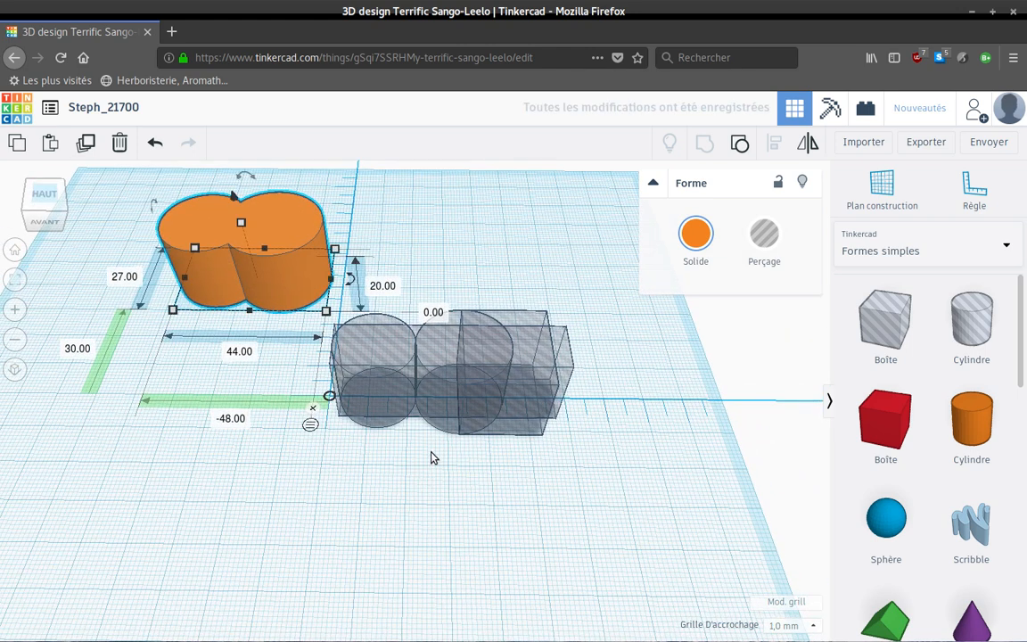
- Set the height of the 22 mm hole cylinder to 71 mm
click(443, 403)
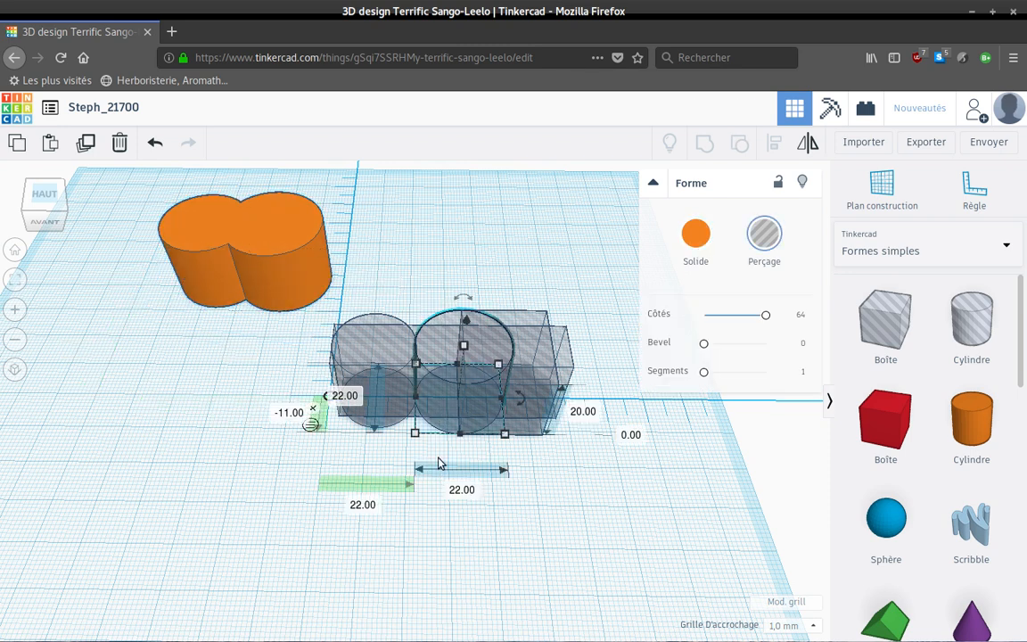
right_drag(438, 462, 468, 405)
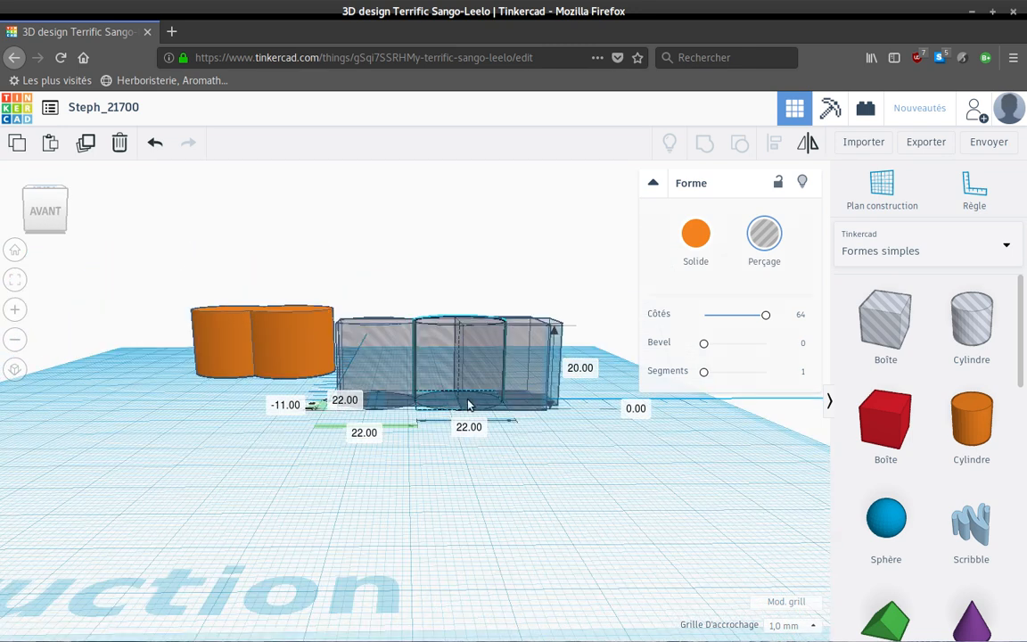
click(580, 368)
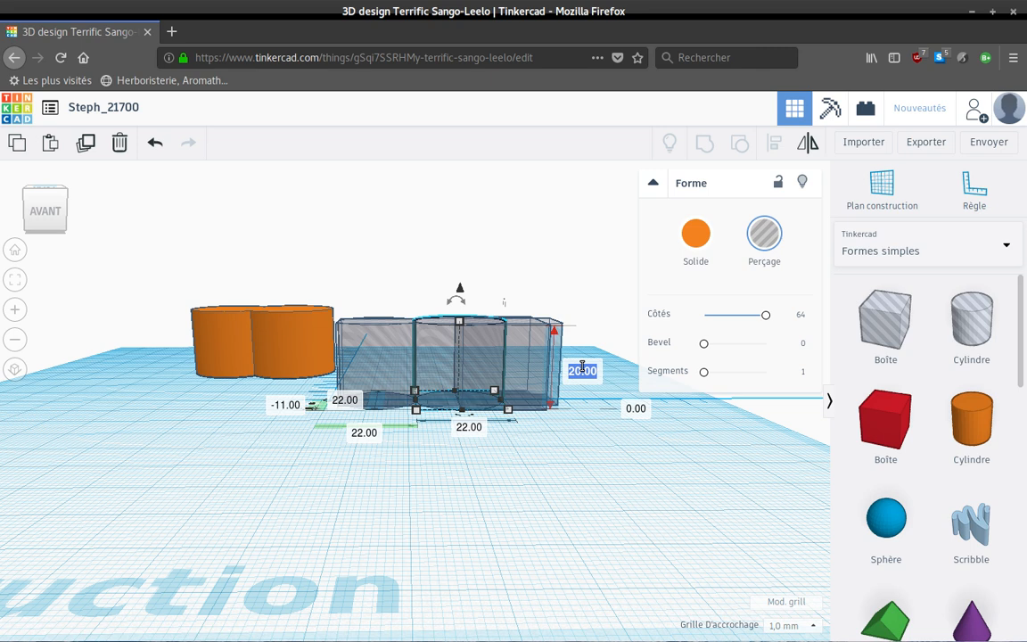
text(71)
key(Return)
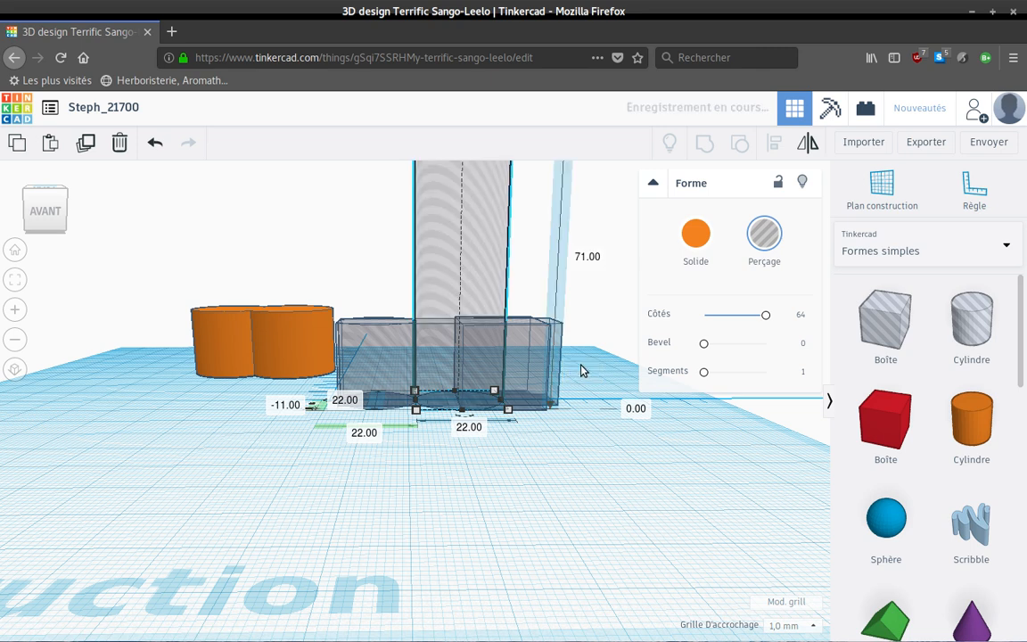
scroll(484, 493, down, 2)
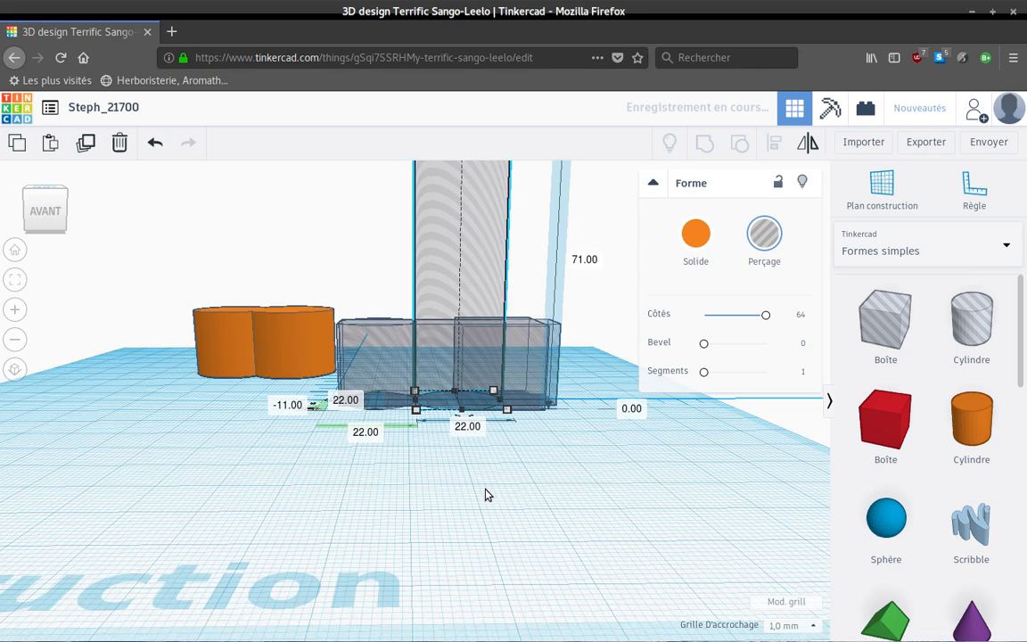
scroll(511, 443, down, 2)
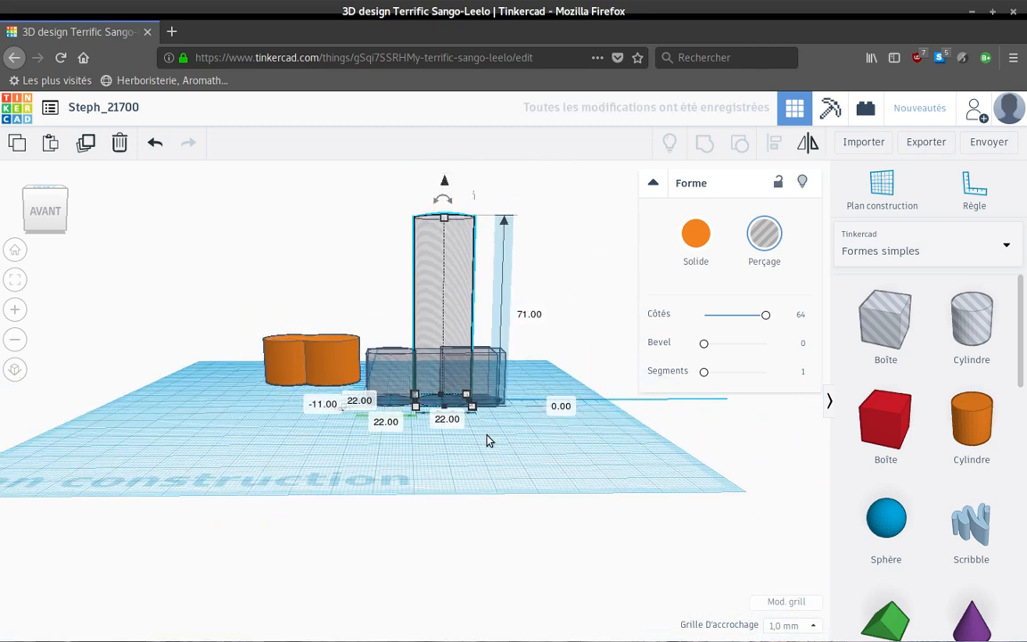
right_drag(486, 451, 482, 474)
right_drag(484, 422, 484, 416)
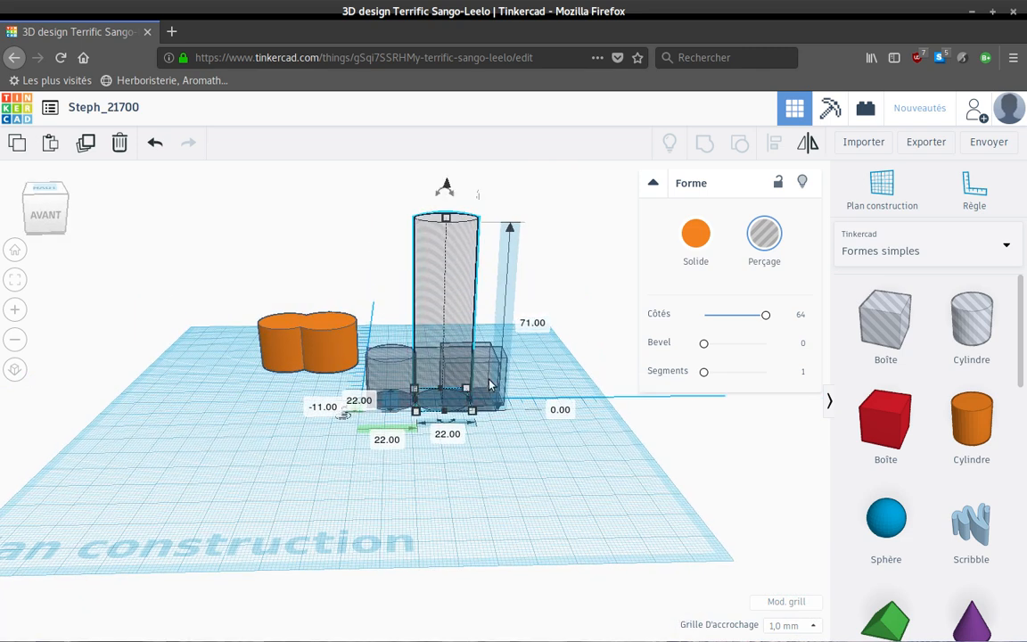
click(489, 385)
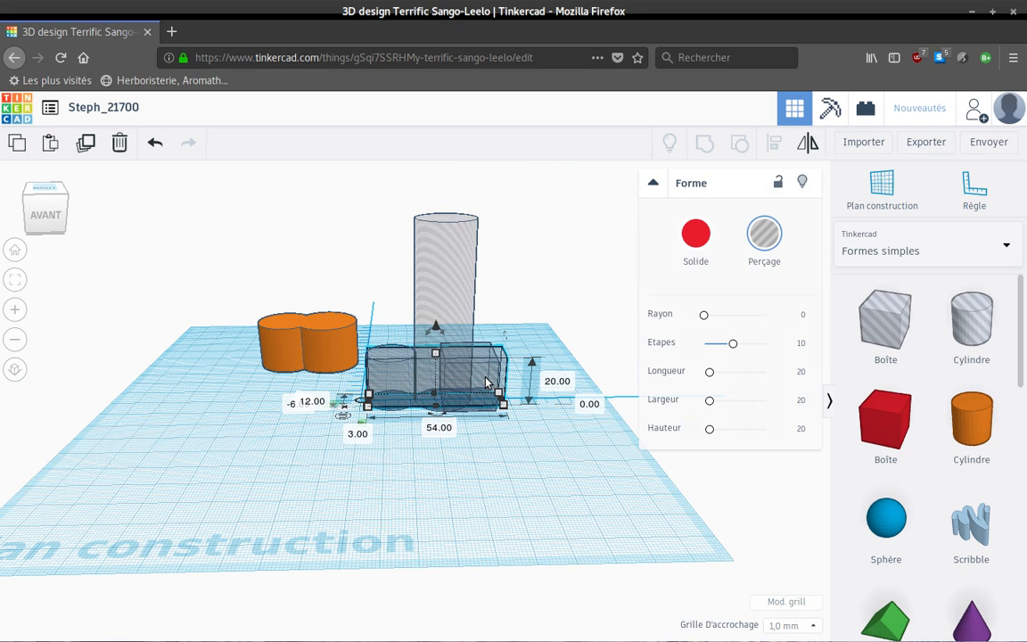
click(555, 384)
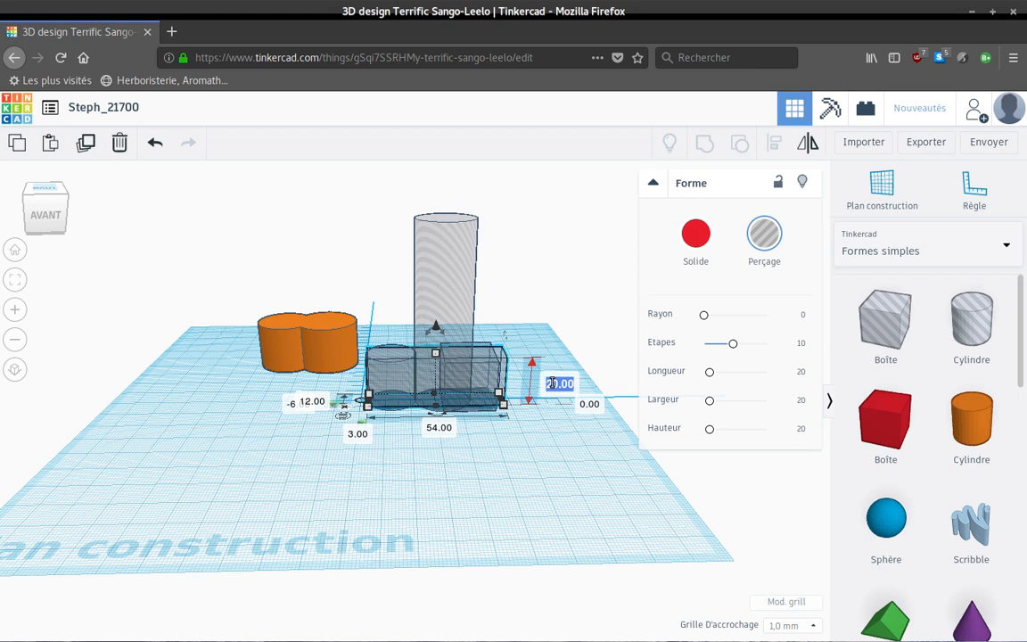
text(71)
key(Return)
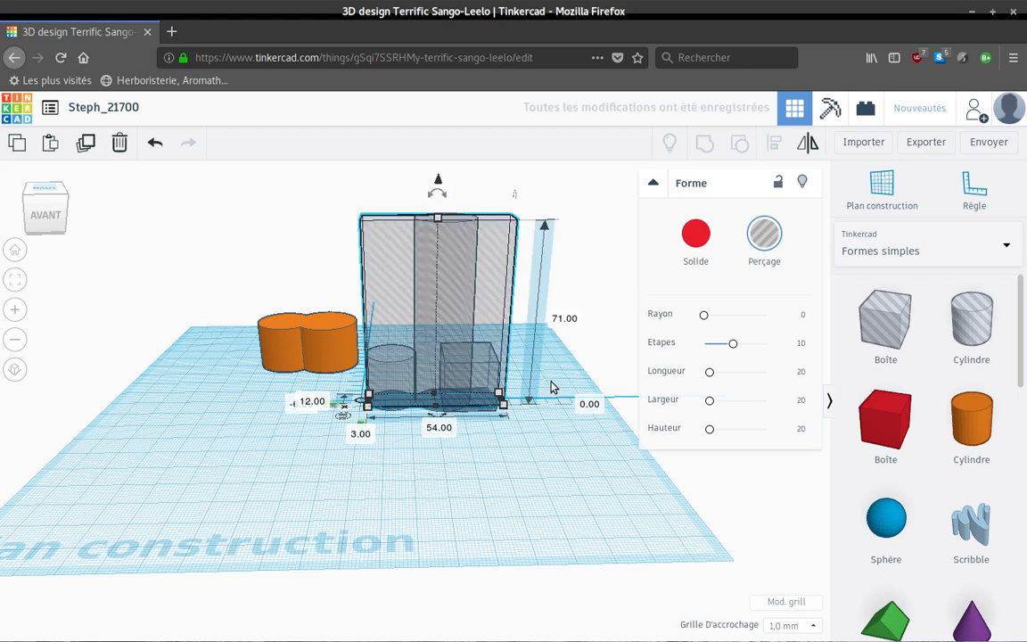
click(153, 144)
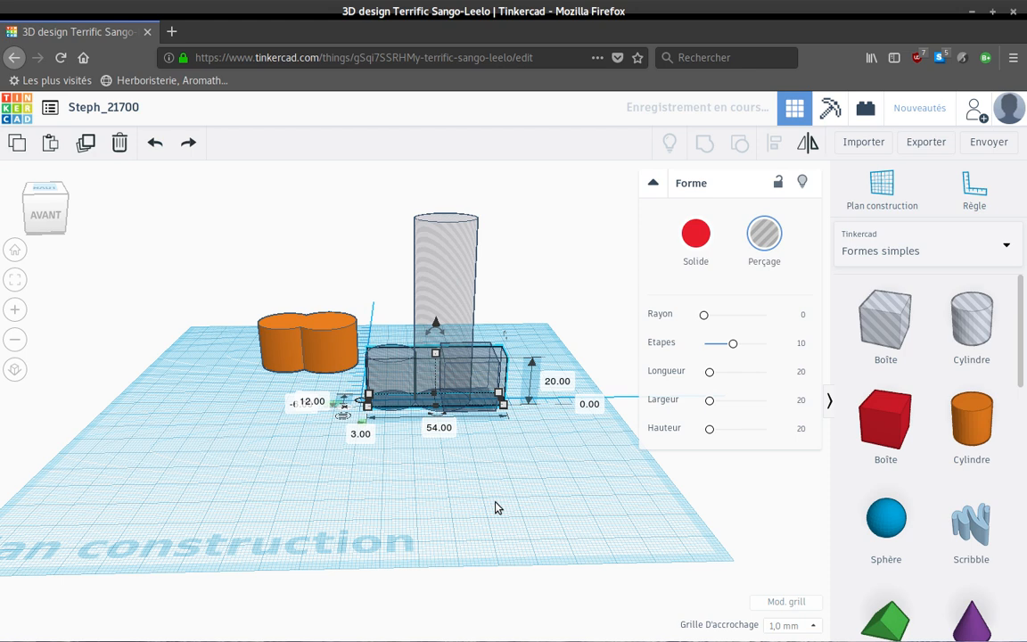
- Set the height of the short, 22 mm deep hole box to 71 mm and deselect it
right_drag(497, 507, 490, 538)
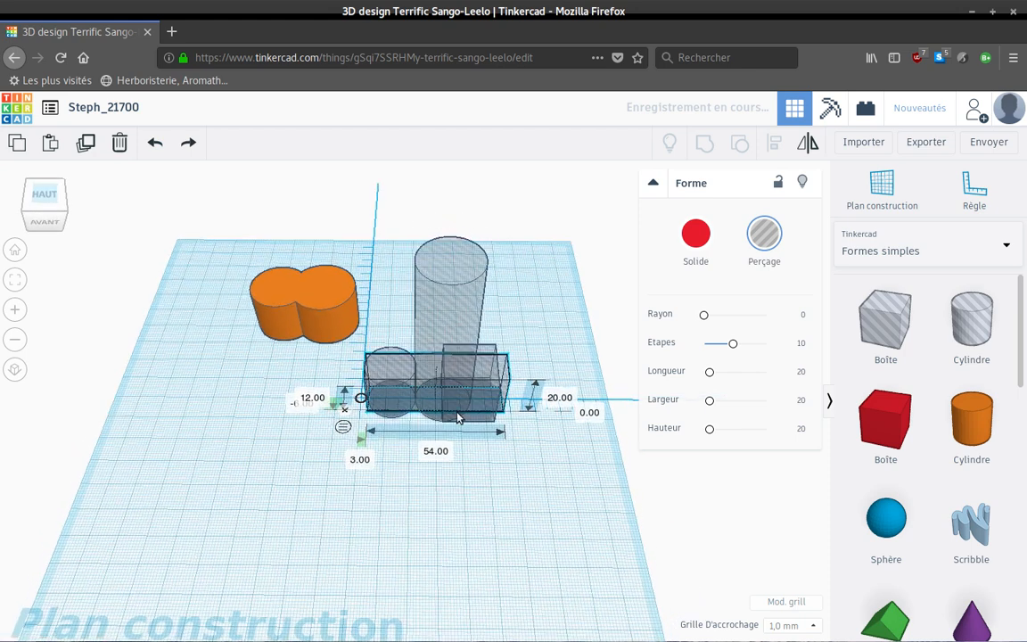
click(490, 353)
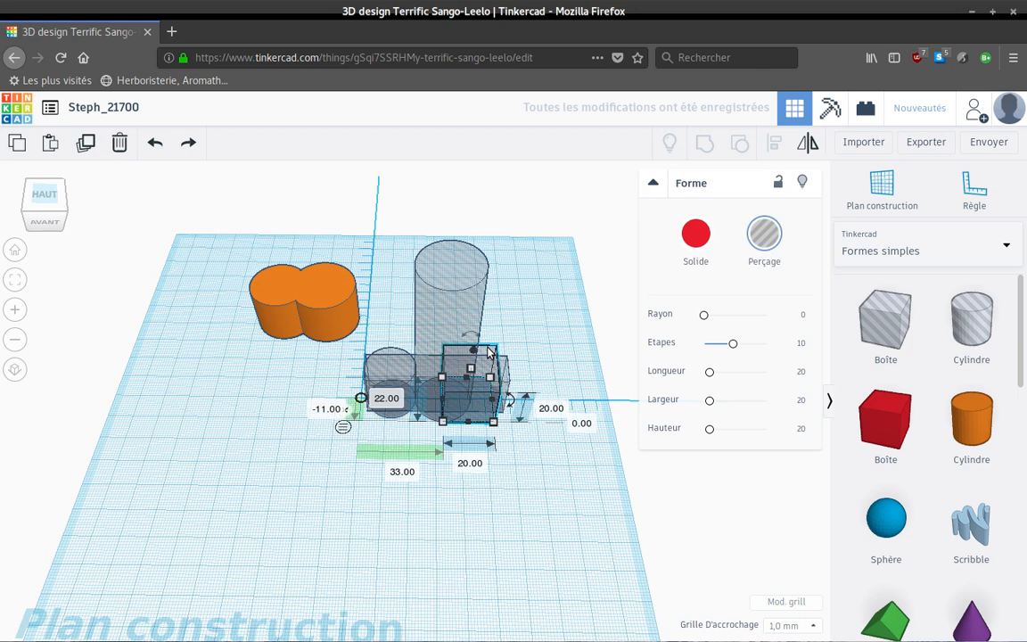
click(548, 409)
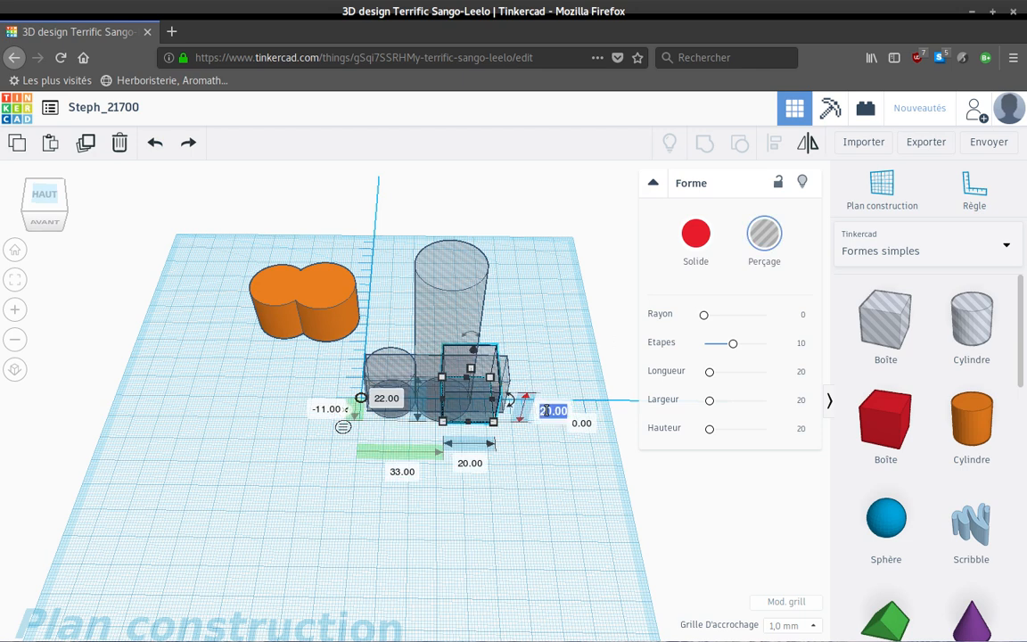
text(71)
key(Return)
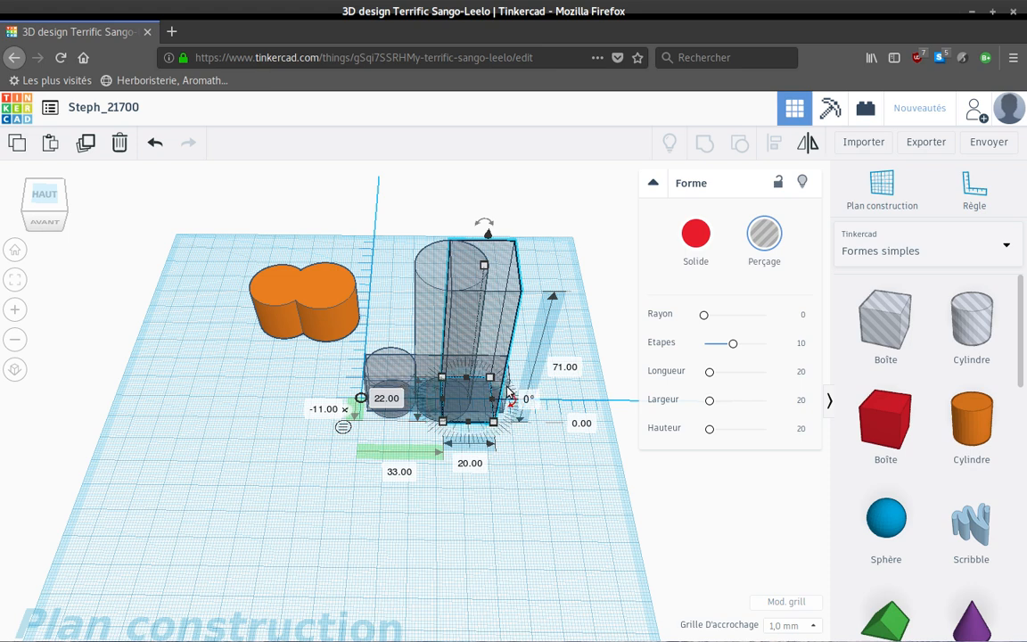
click(509, 399)
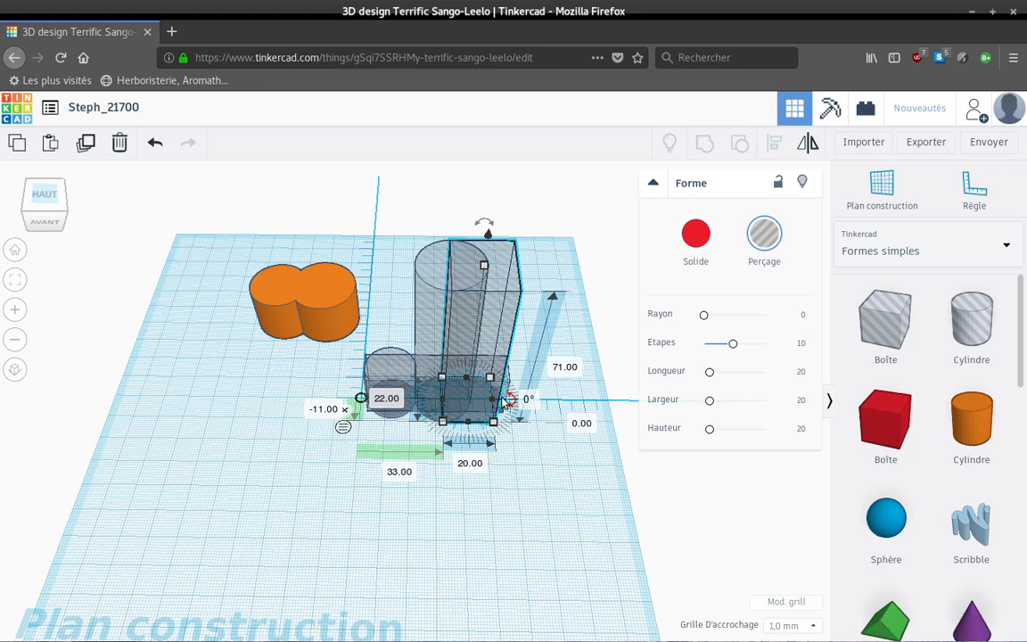
click(513, 475)
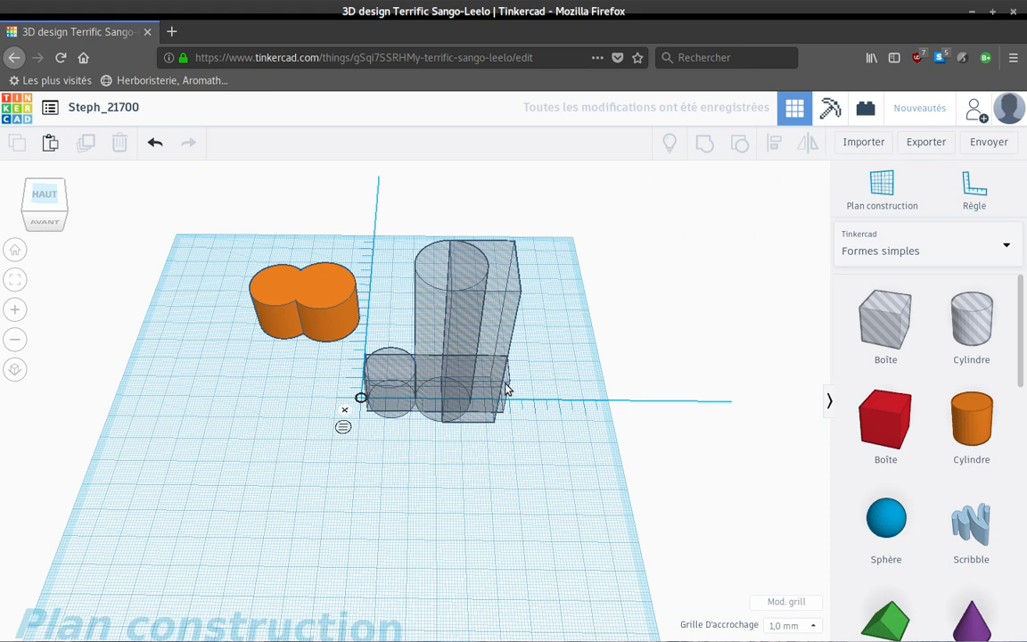
- Set the height of the 54 mm long hole box to 73 mm
click(505, 389)
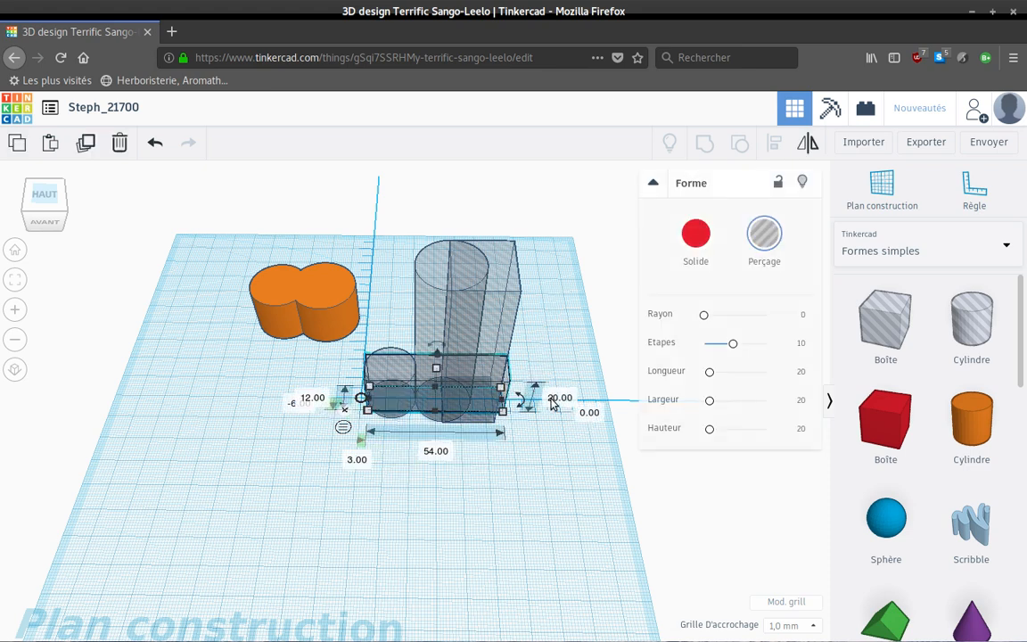
click(559, 398)
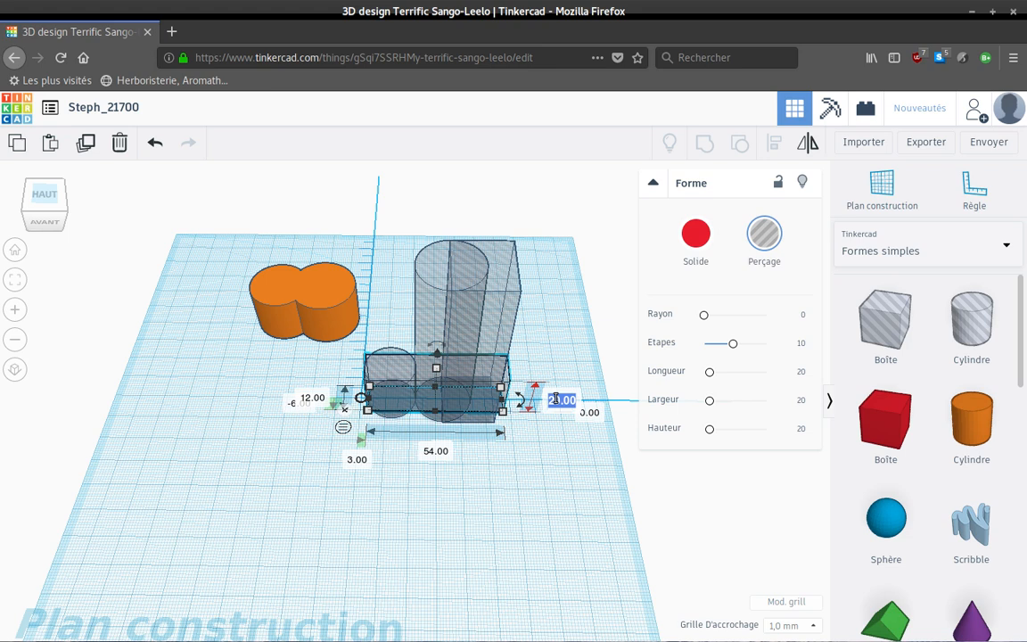
text(73)
key(Return)
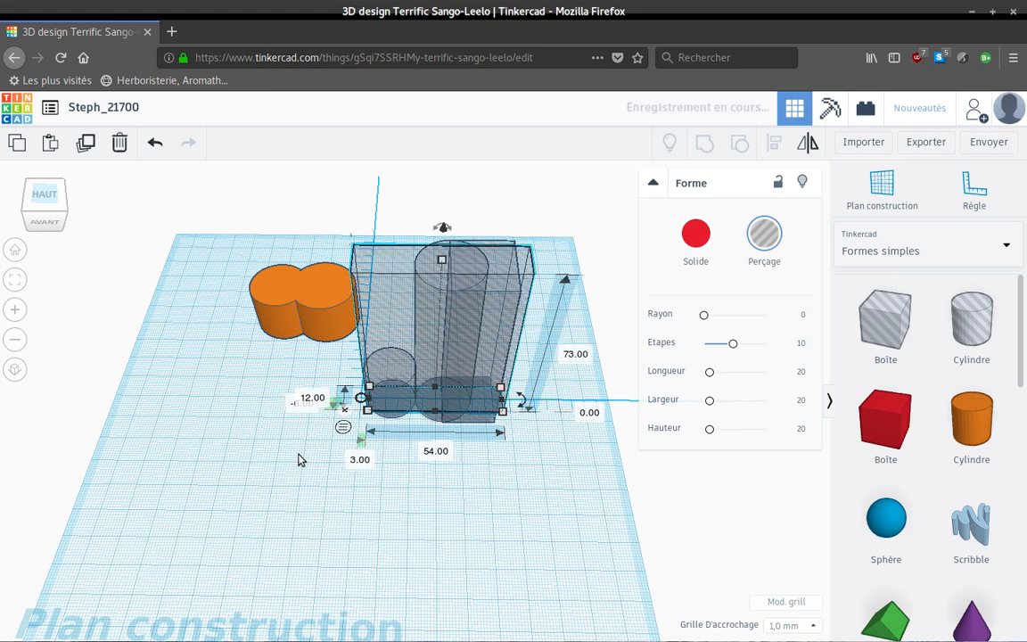
- Set the height of the 19 mm hole cylinder to 72 mm
right_drag(265, 470, 287, 451)
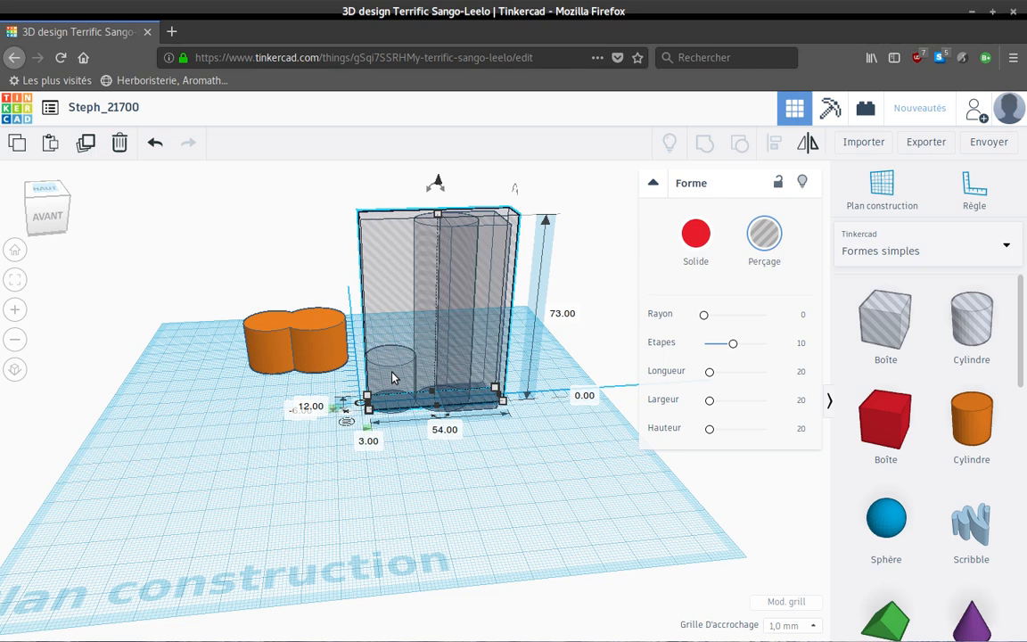
click(392, 371)
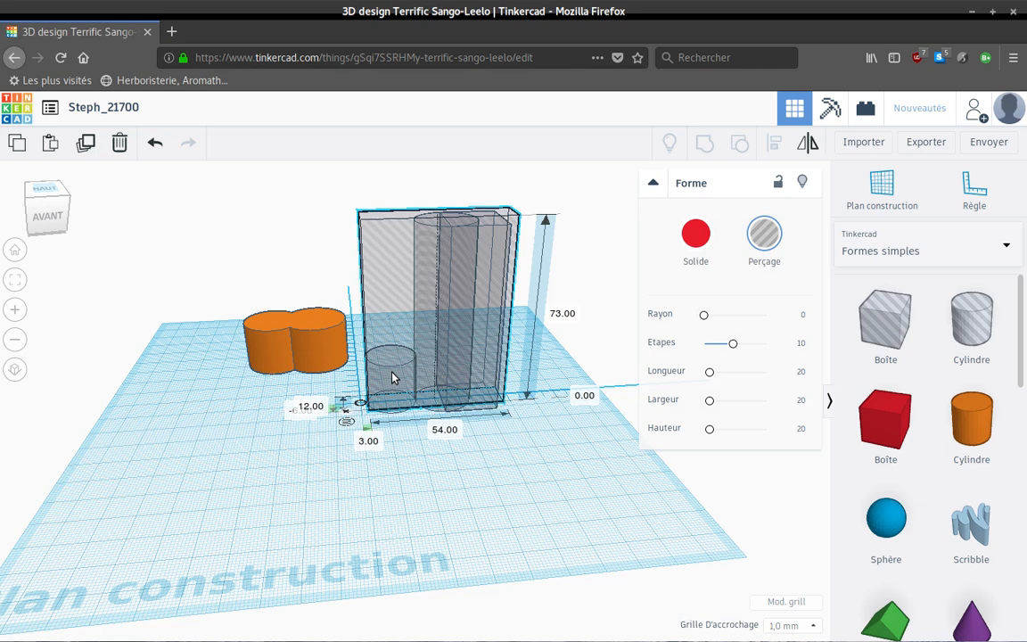
click(392, 378)
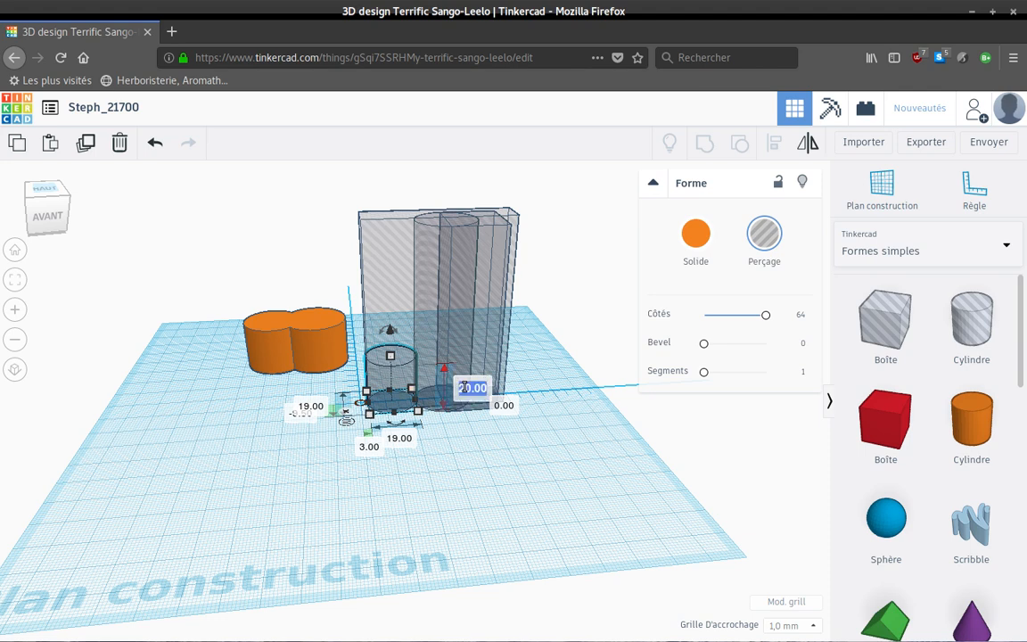
text(172)
key(Return)
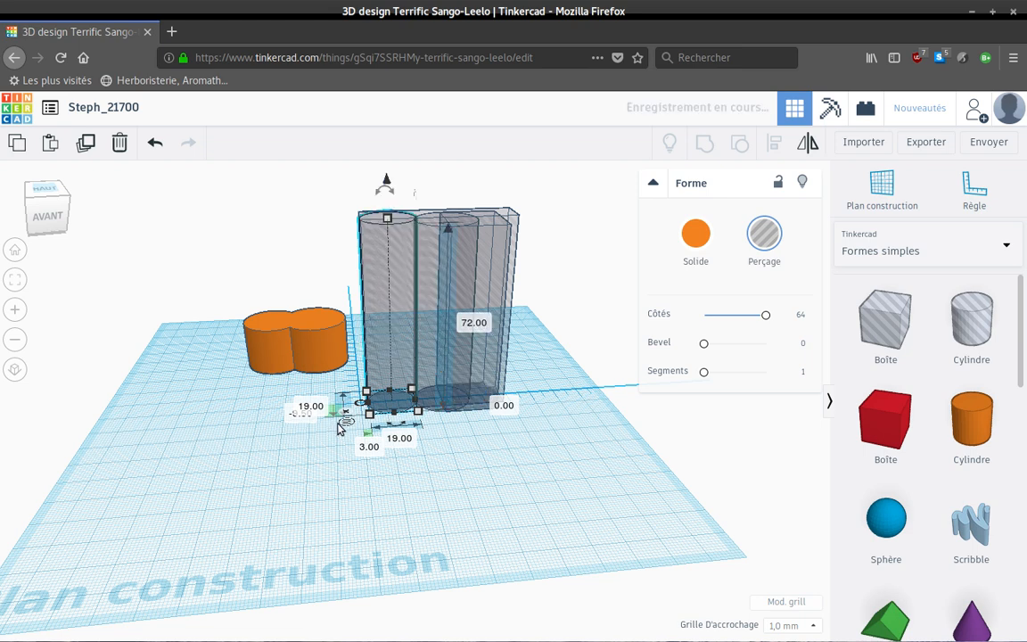
right_drag(453, 518, 451, 520)
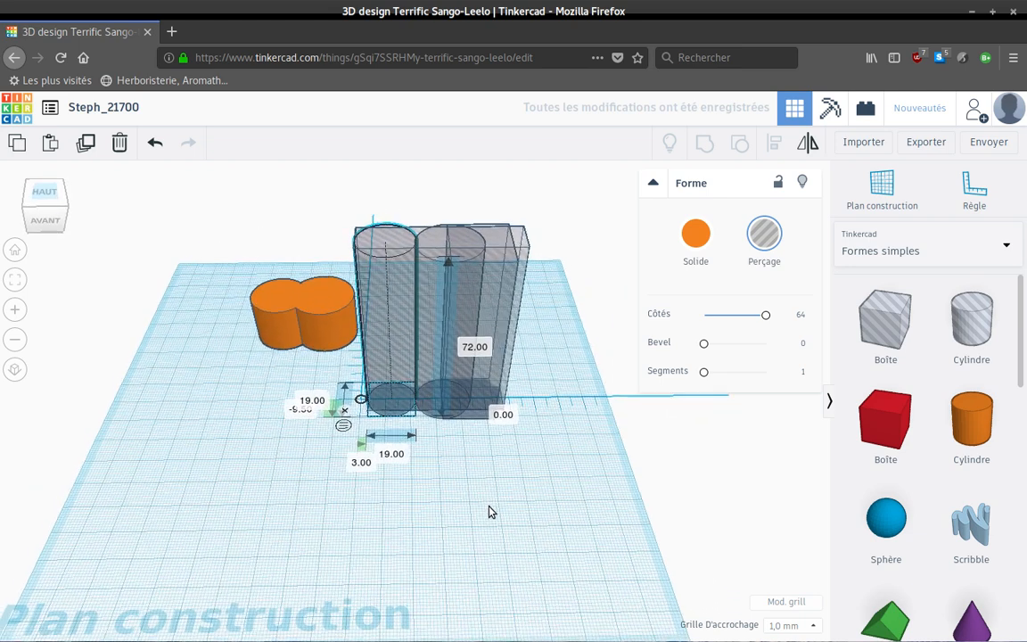
- Raise the 19 mm hole cylinder to 1 mm above the workplane
click(503, 416)
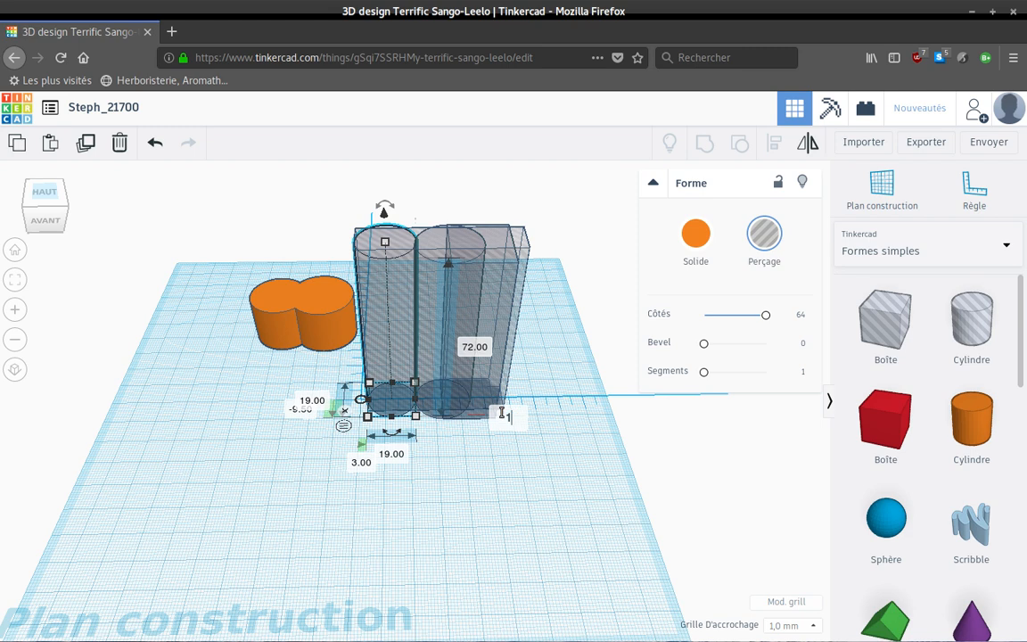
text(1)
key(Return)
- Raise the 22 mm hole cylinder to 1 mm above the workplane
right_drag(254, 465, 251, 398)
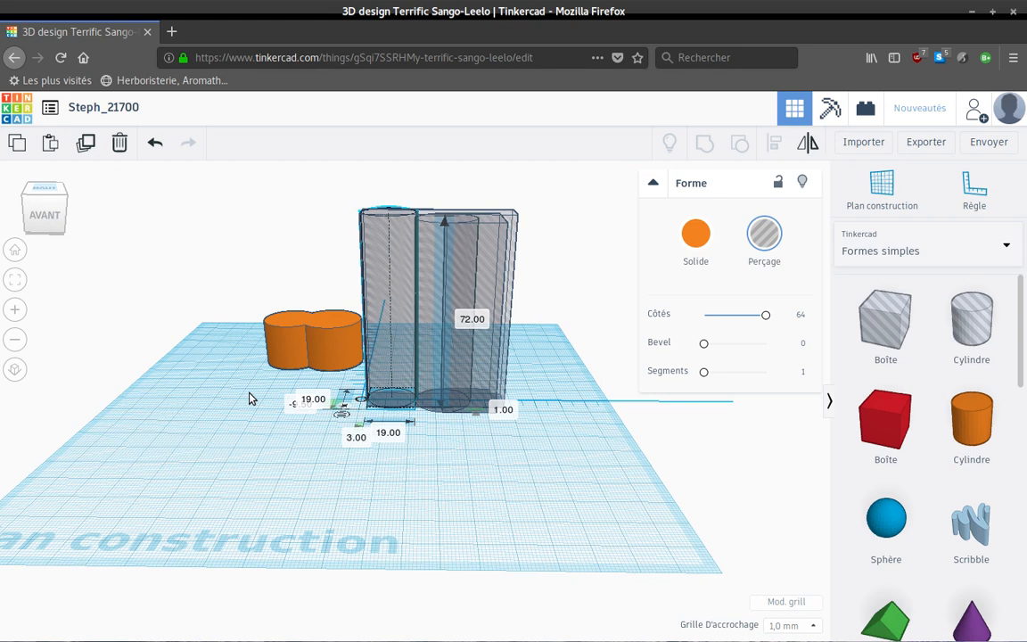
click(429, 294)
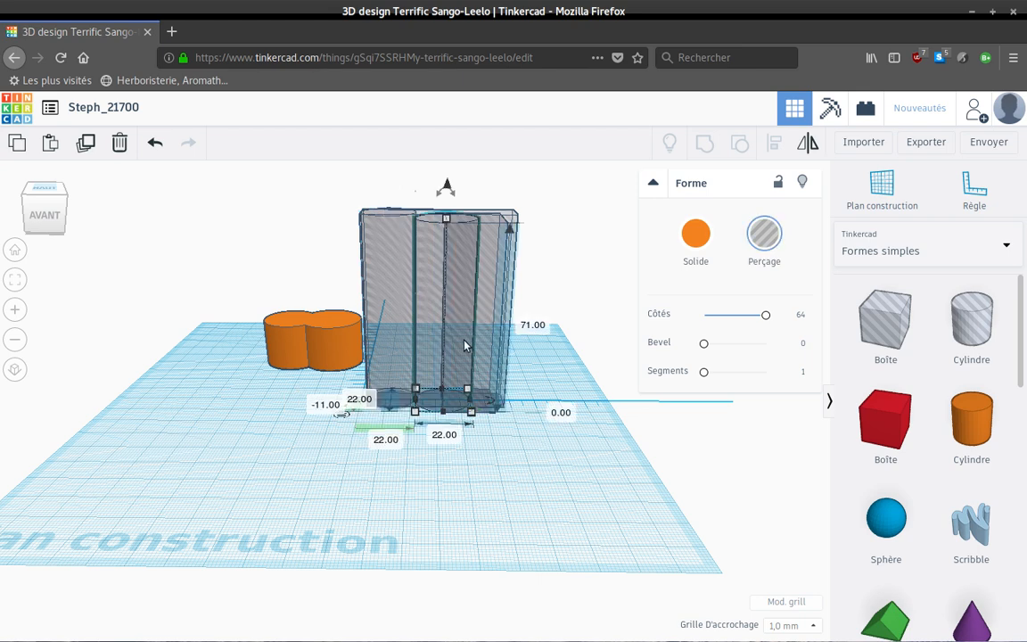
click(558, 413)
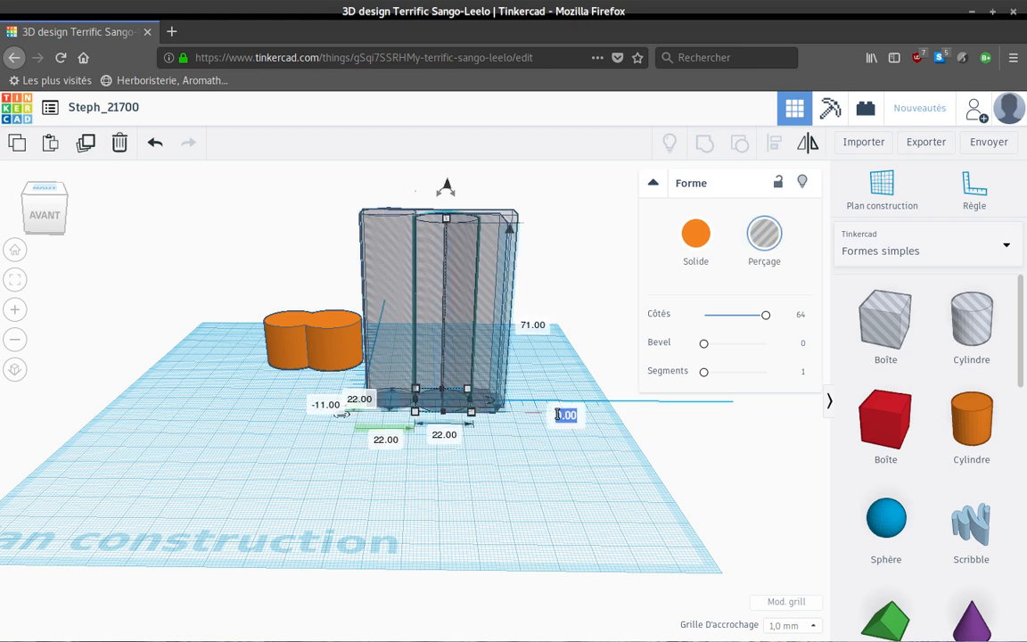
text(1)
key(Return)
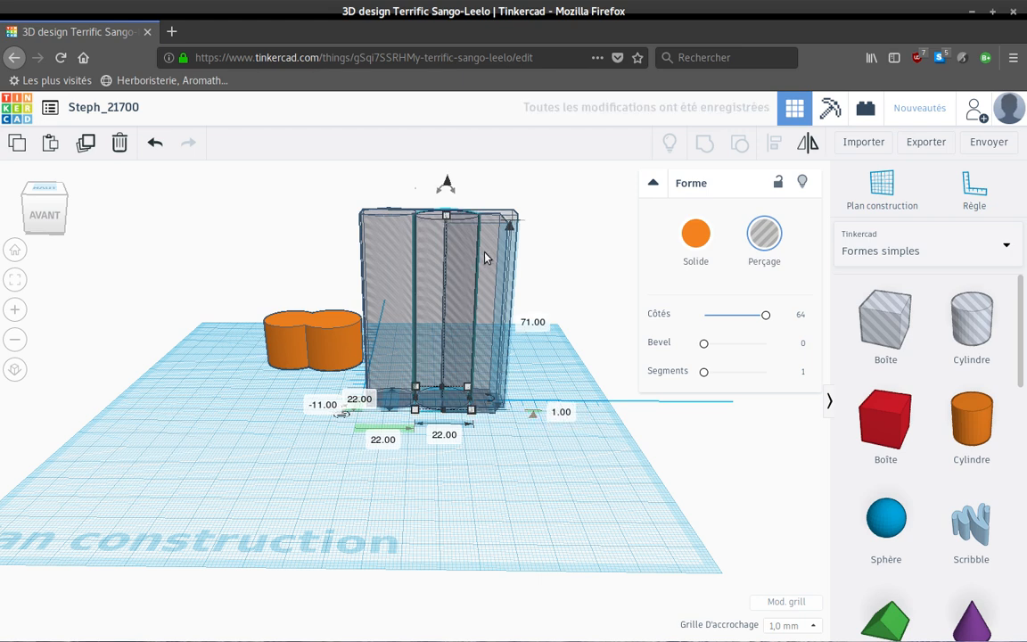
- Raise the short, 22 mm deep hole box to 1 mm above the workplane
click(485, 258)
click(485, 257)
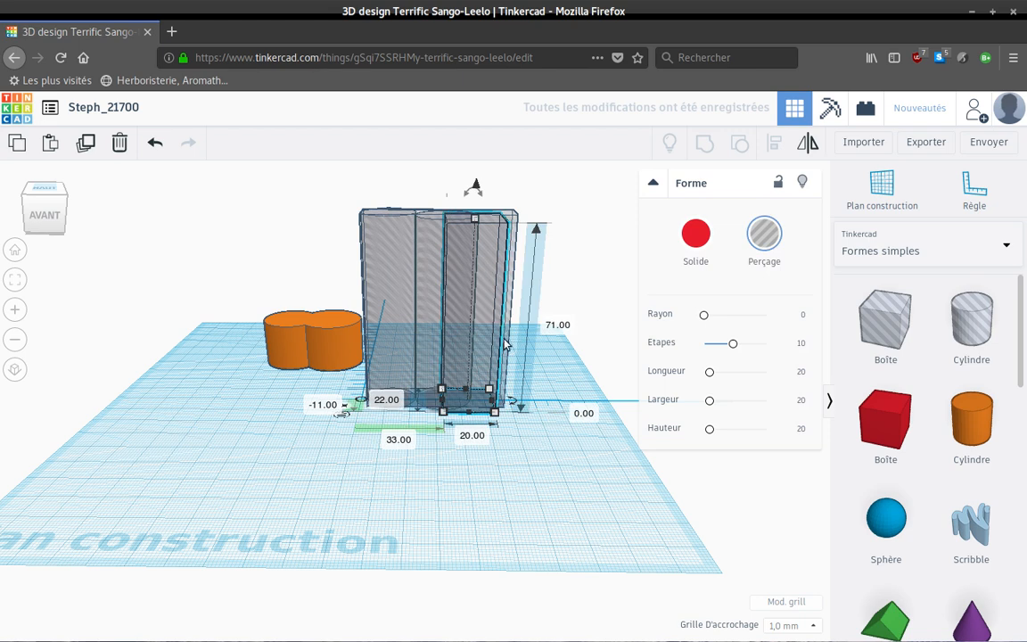
click(576, 412)
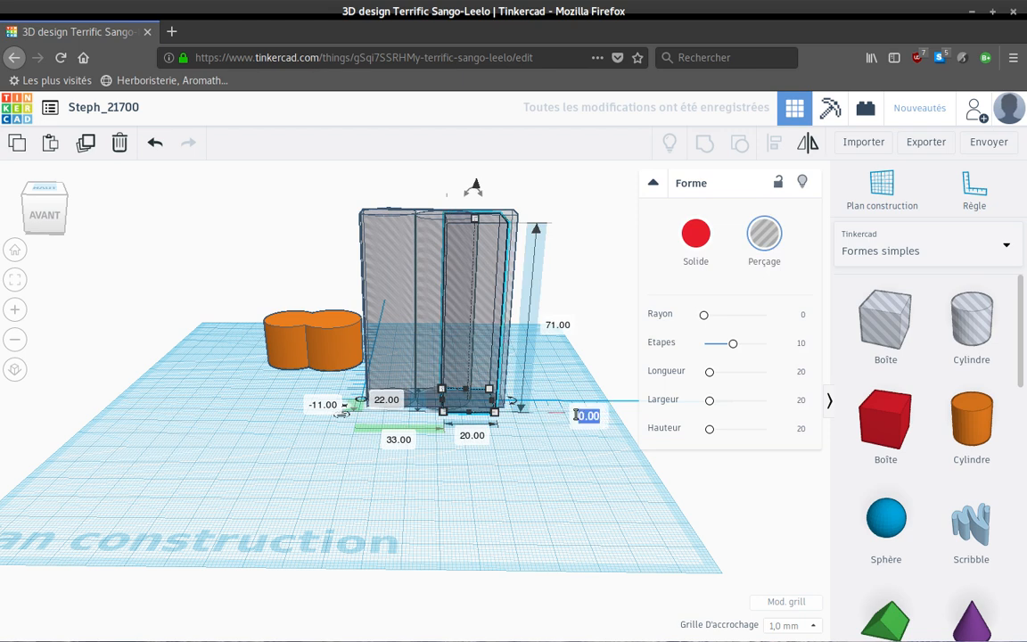
text(1)
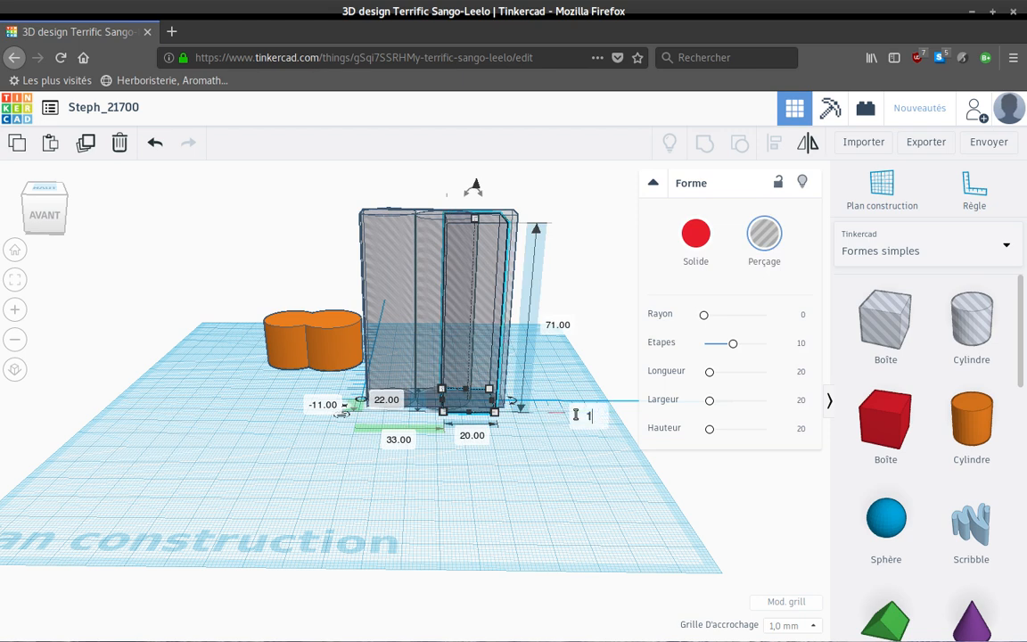
key(Return)
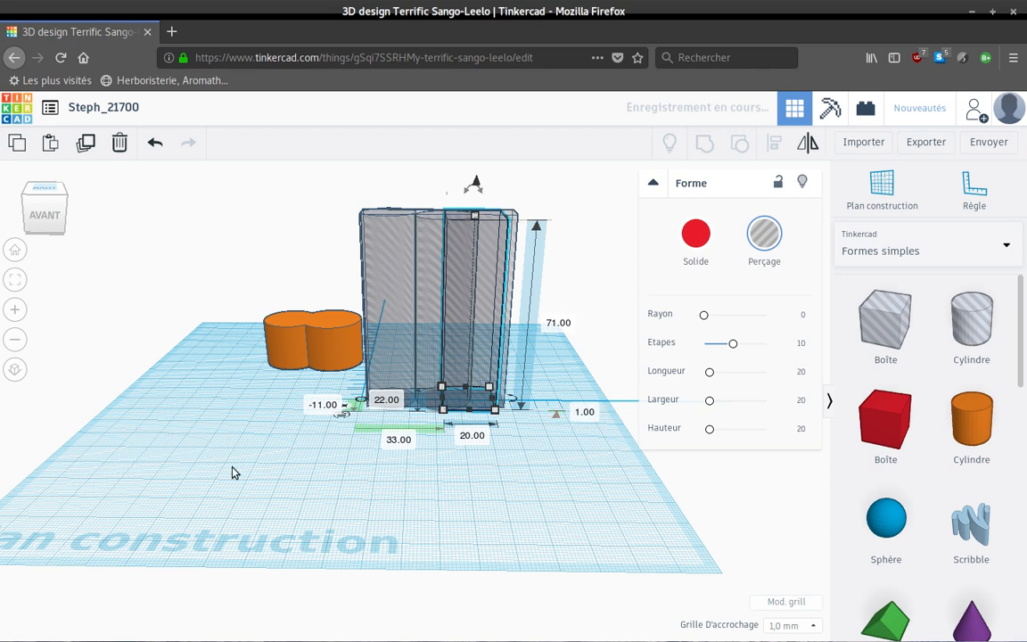
- Group the two hole cylinders and the two hole boxes into one hole shape
right_drag(203, 479, 252, 541)
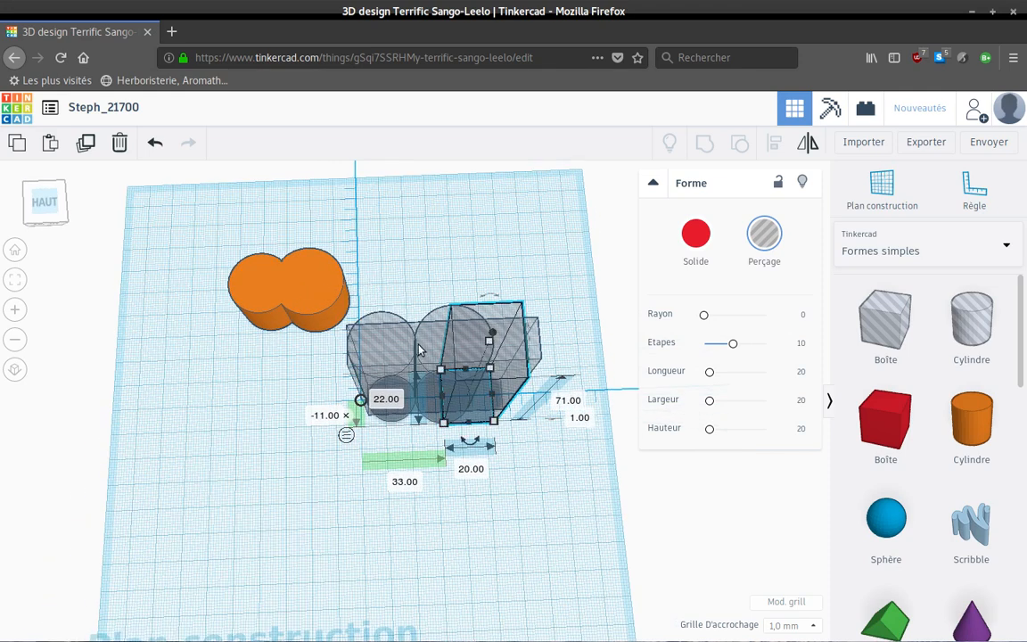
drag(378, 291, 524, 473)
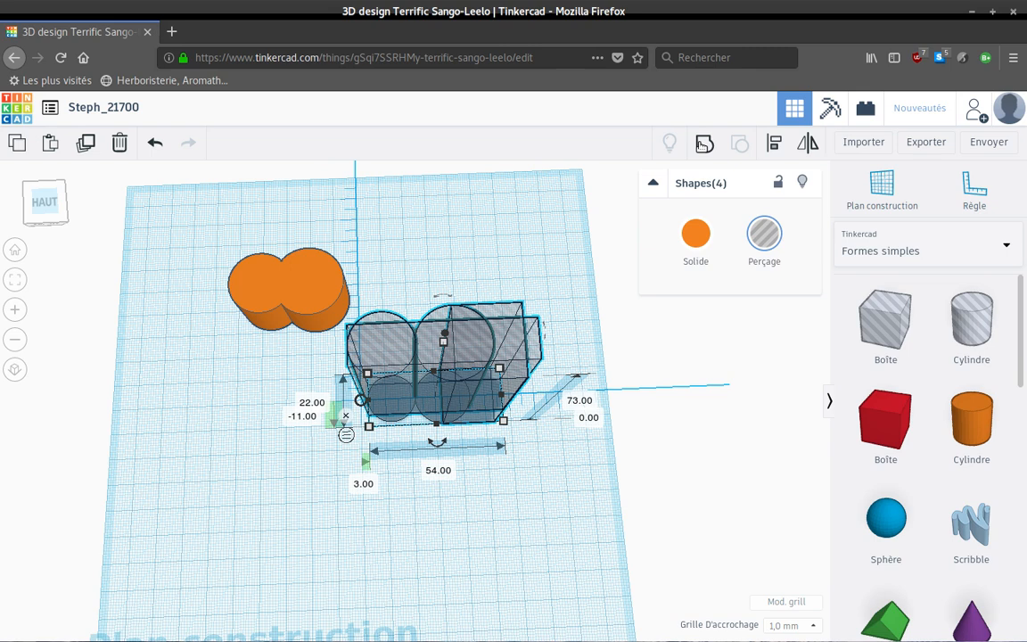
click(703, 144)
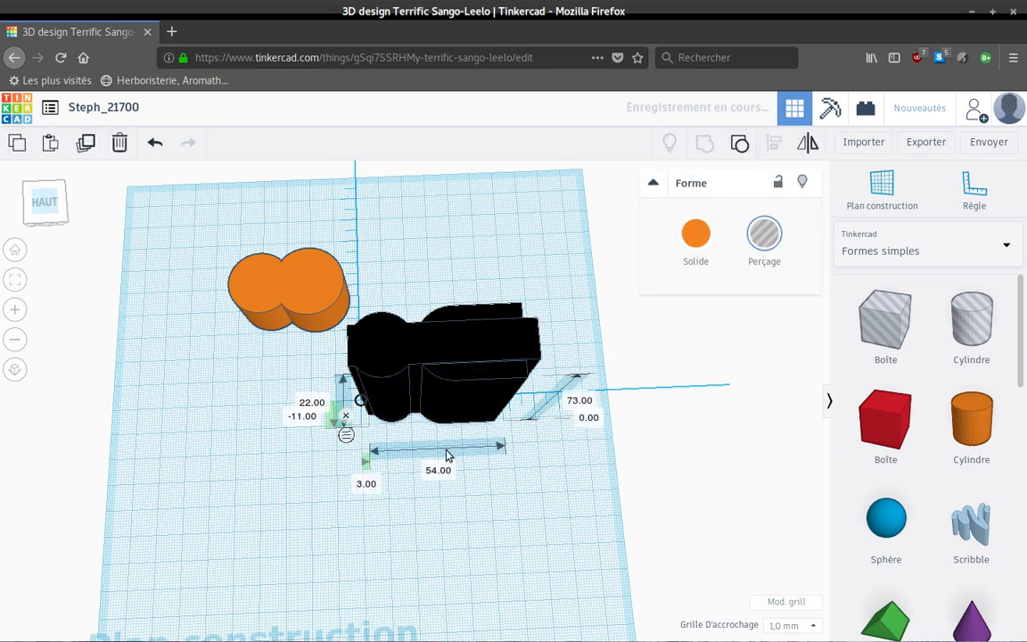
right_drag(401, 405, 464, 494)
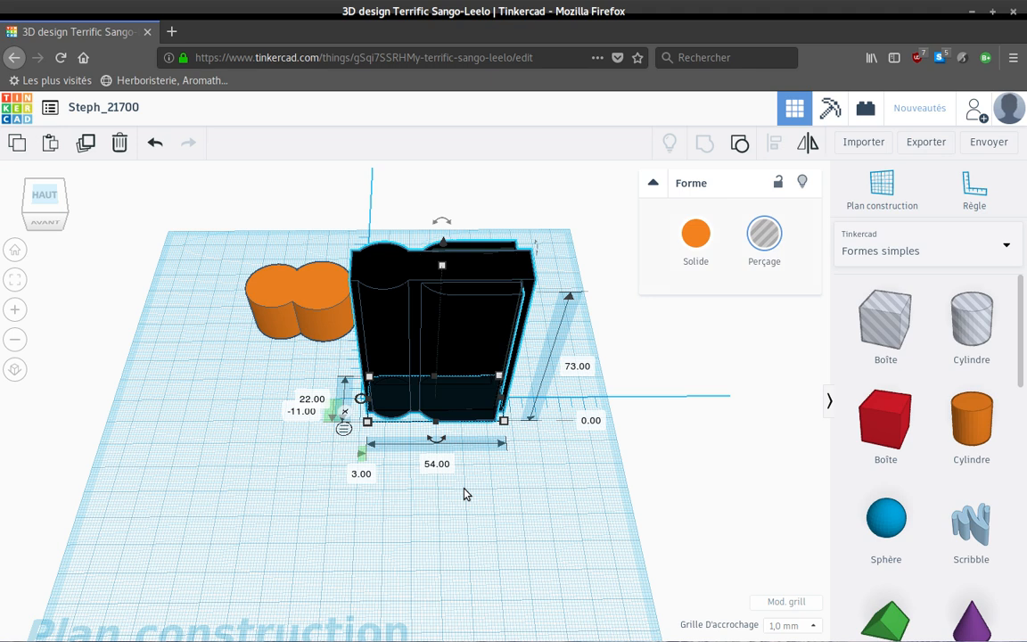
- Make a copy of the orange cylinder group and move one of the two over the grouped holes near the ruler origin
click(298, 298)
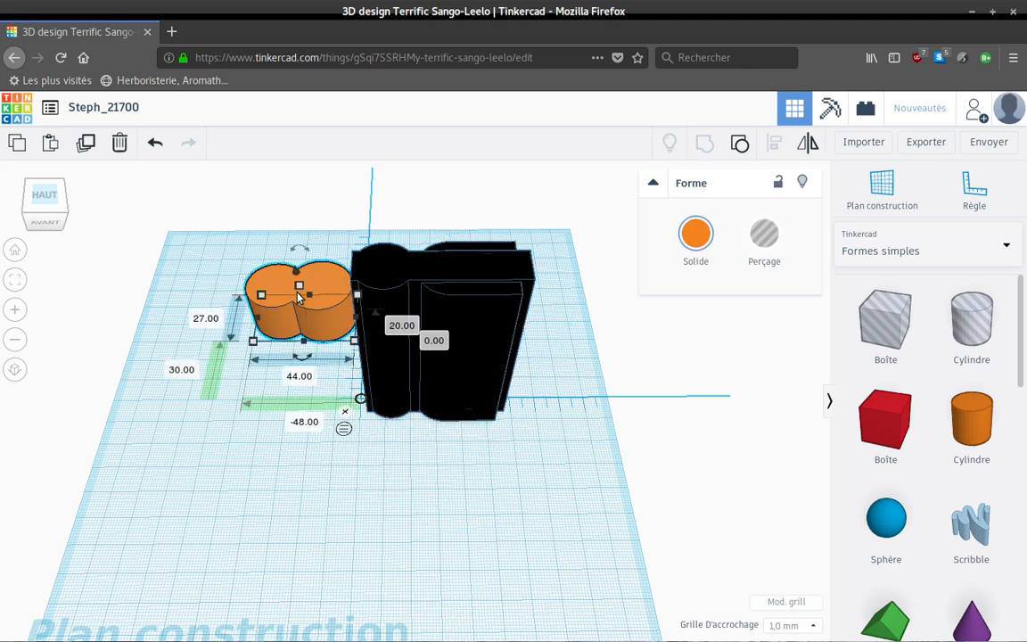
key(ctrl+v)
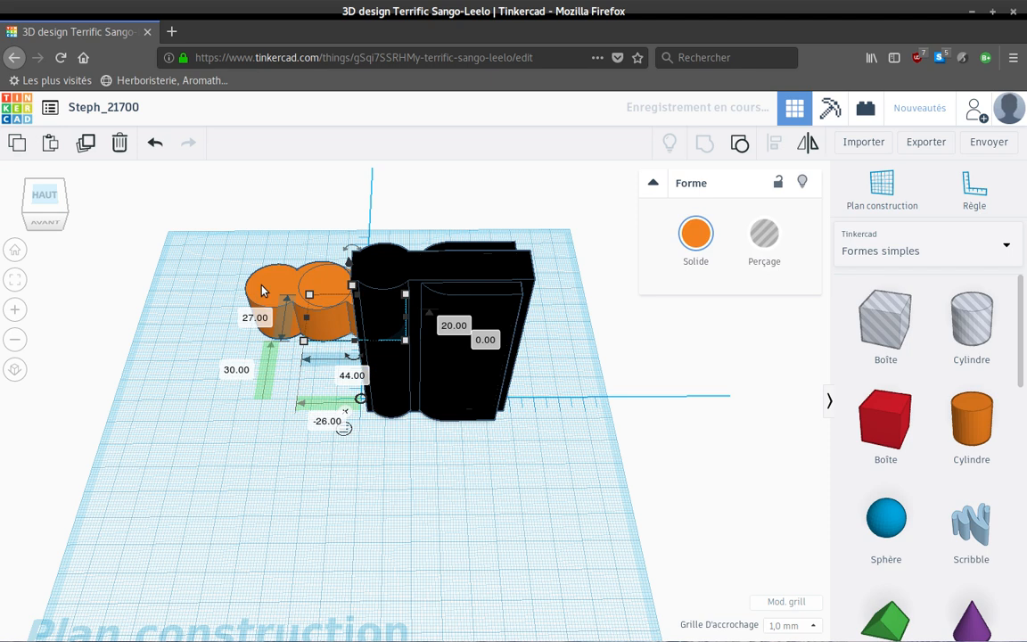
drag(263, 290, 379, 383)
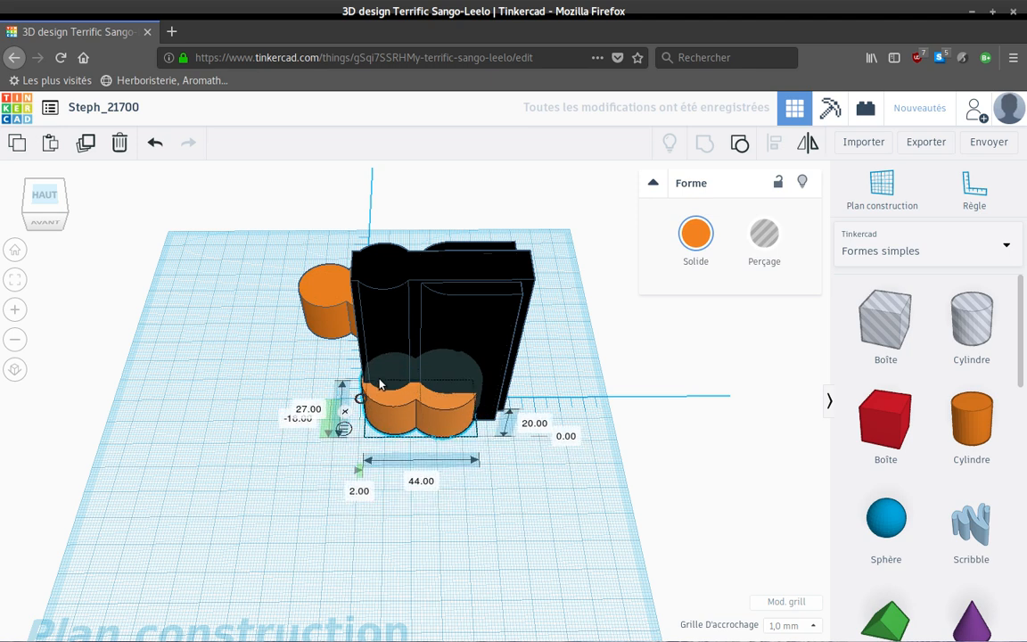
- Position the cylinder group over the holes at -13.5 mm in depth and 0 mm in width from the ruler origin
click(286, 421)
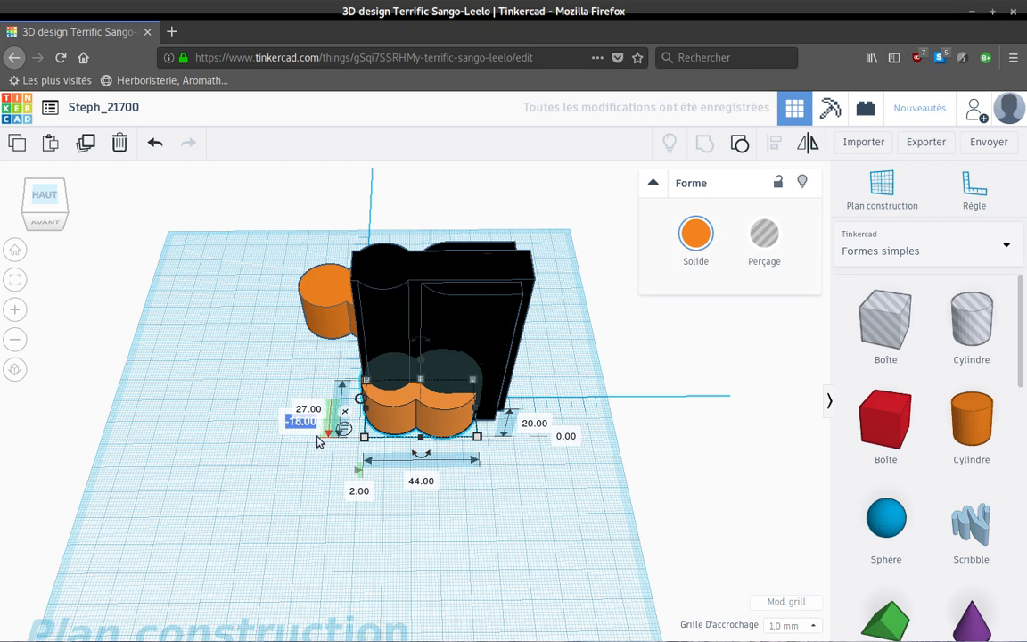
key(BackSpace)
text(-13.5)
key(Return)
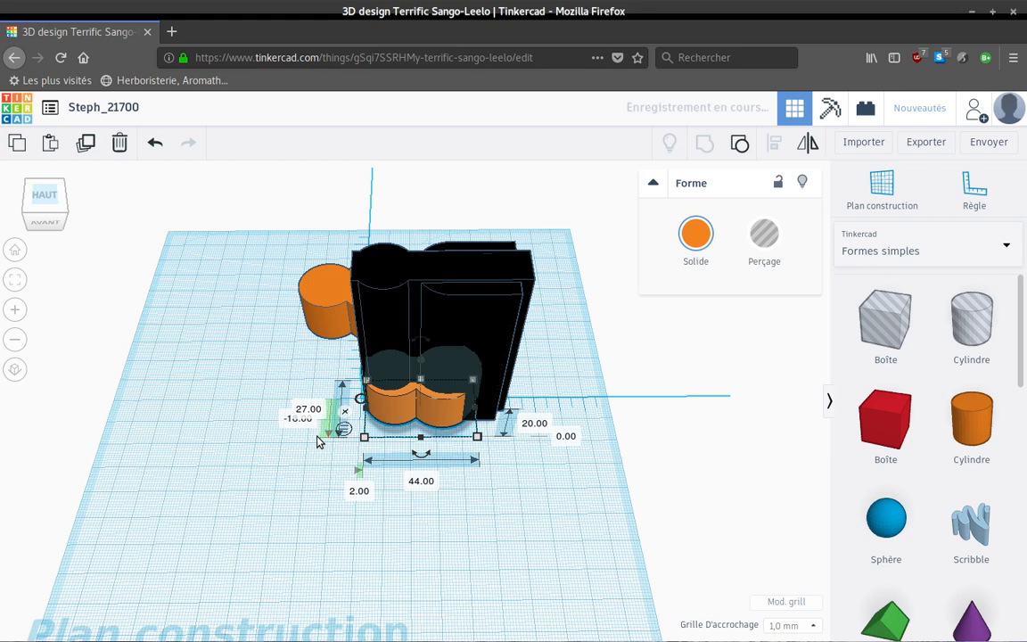
click(357, 481)
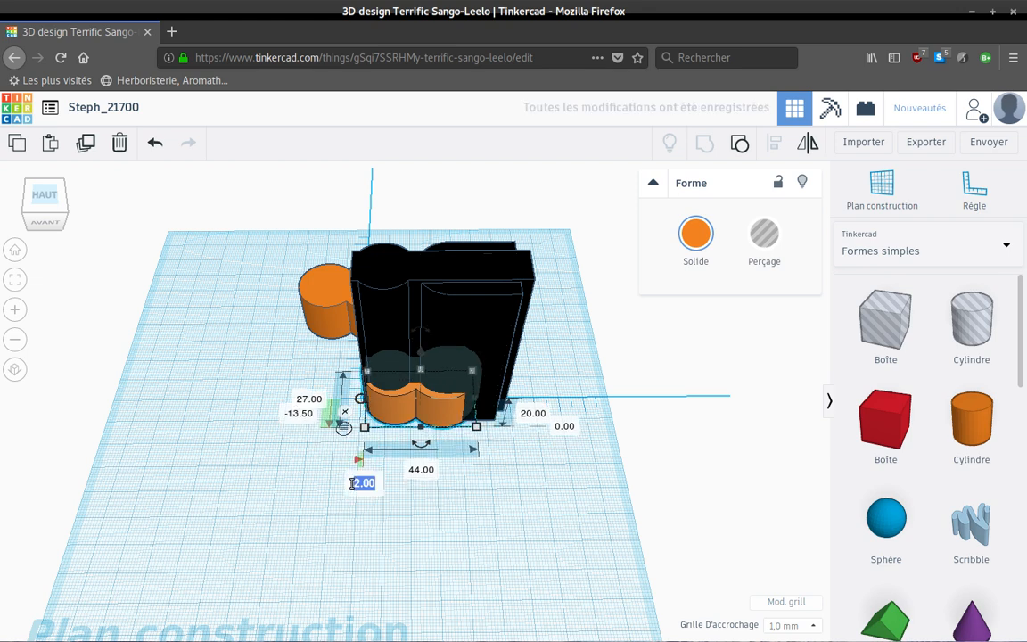
text(0)
key(Return)
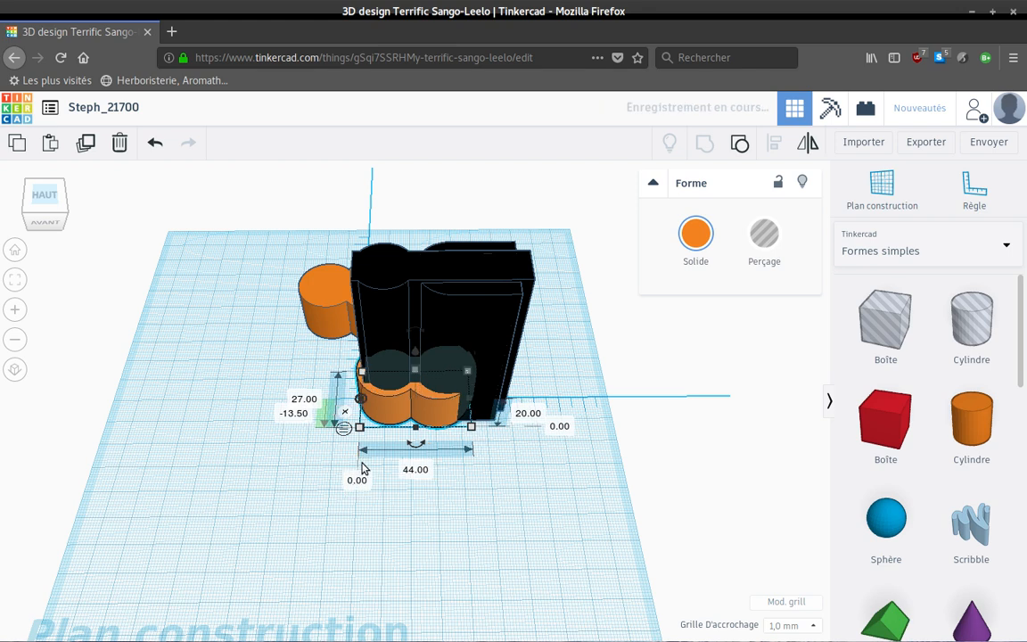
- Set the height of the cylinder group over the holes to 79 mm
click(528, 413)
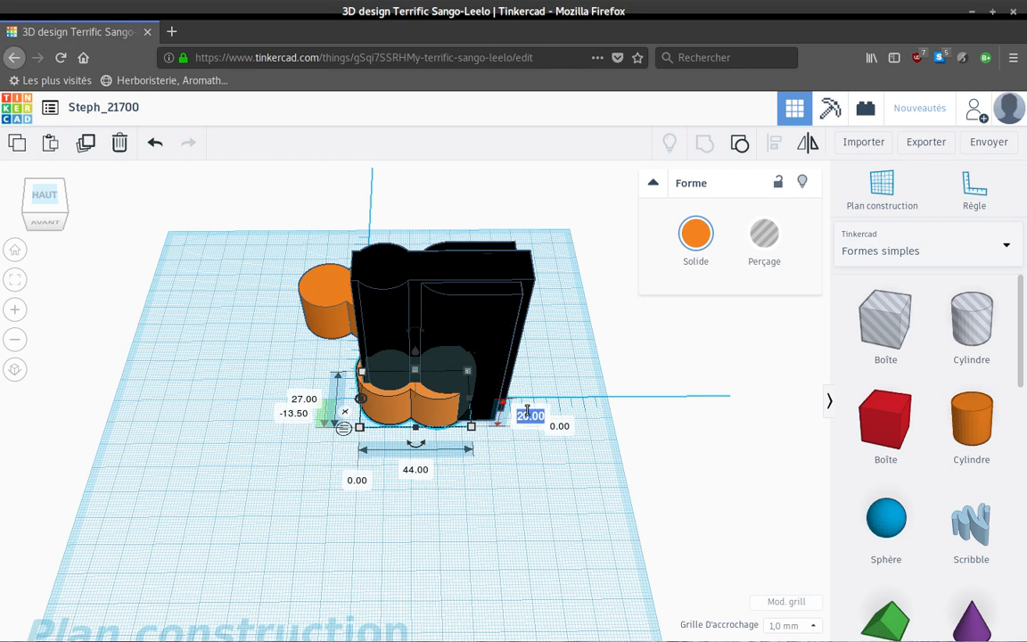
key(BackSpace)
text(79)
key(Return)
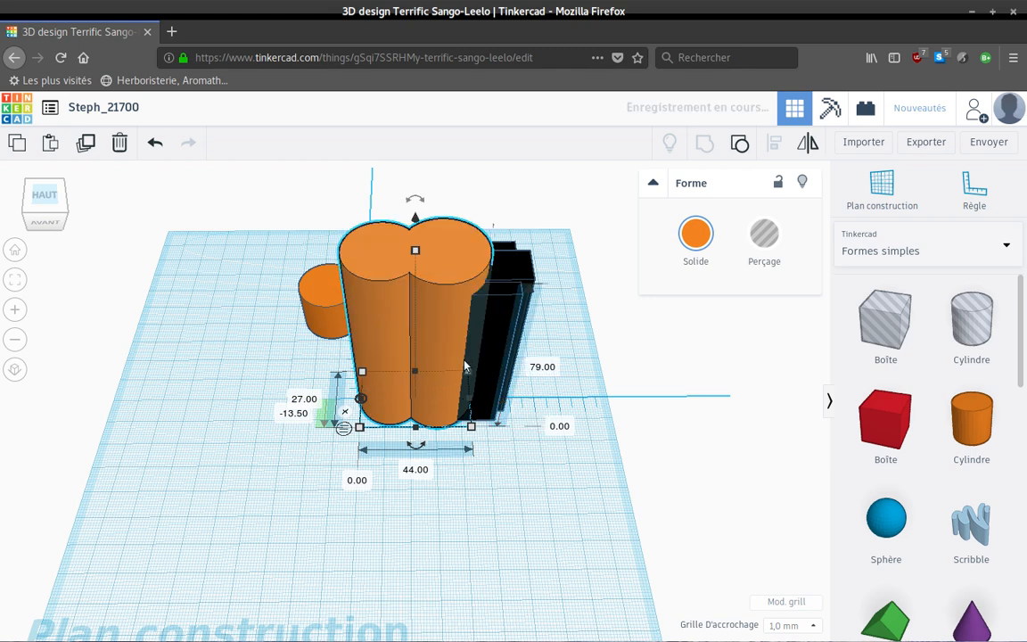
- Raise the grouped hole shape to 3 mm above the workplane
shift+click(508, 269)
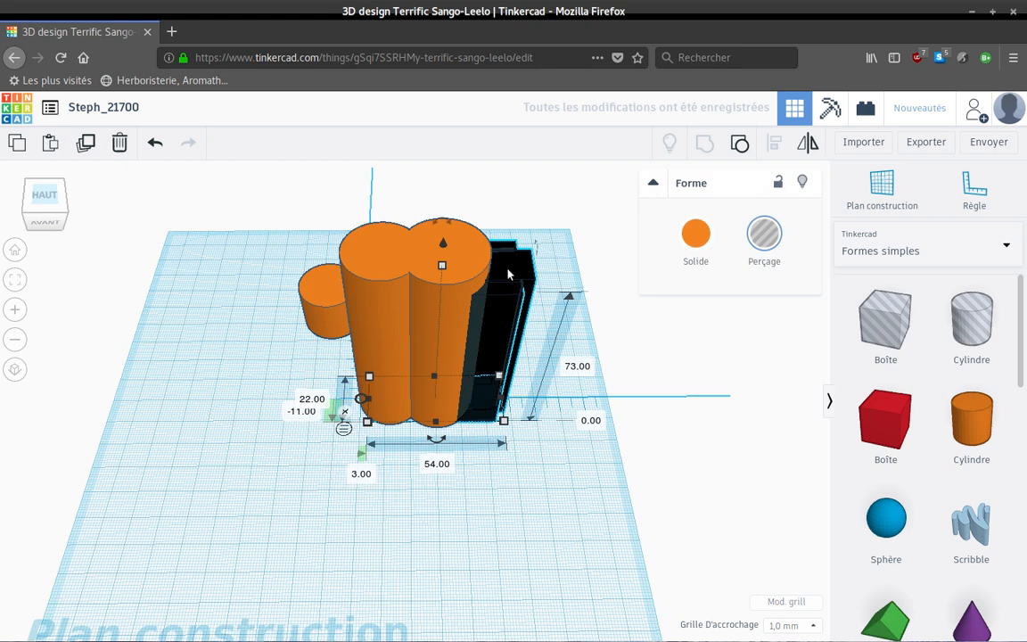
click(589, 422)
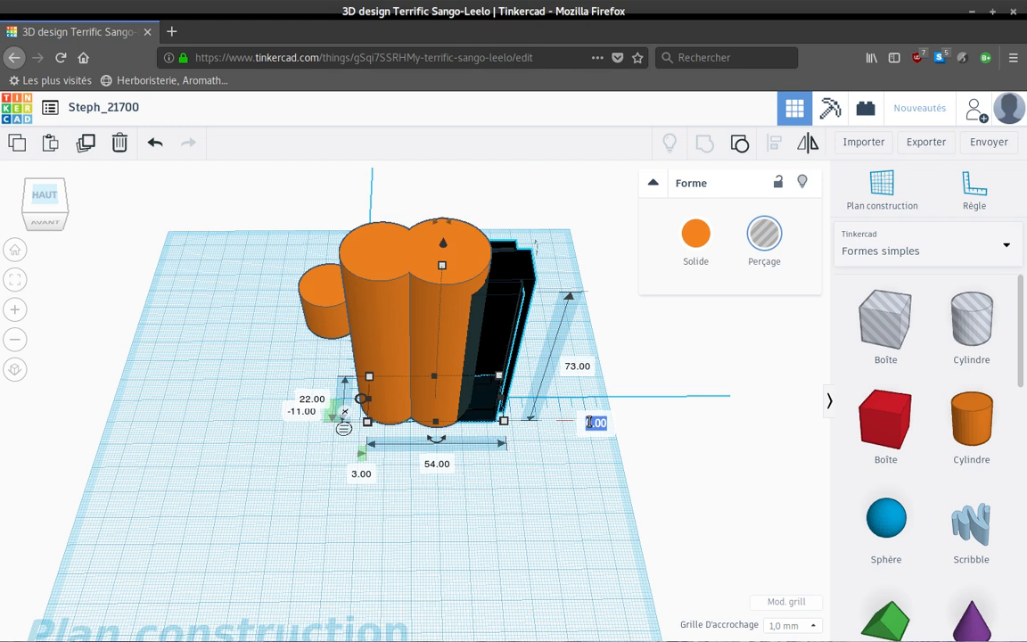
text(3)
key(Return)
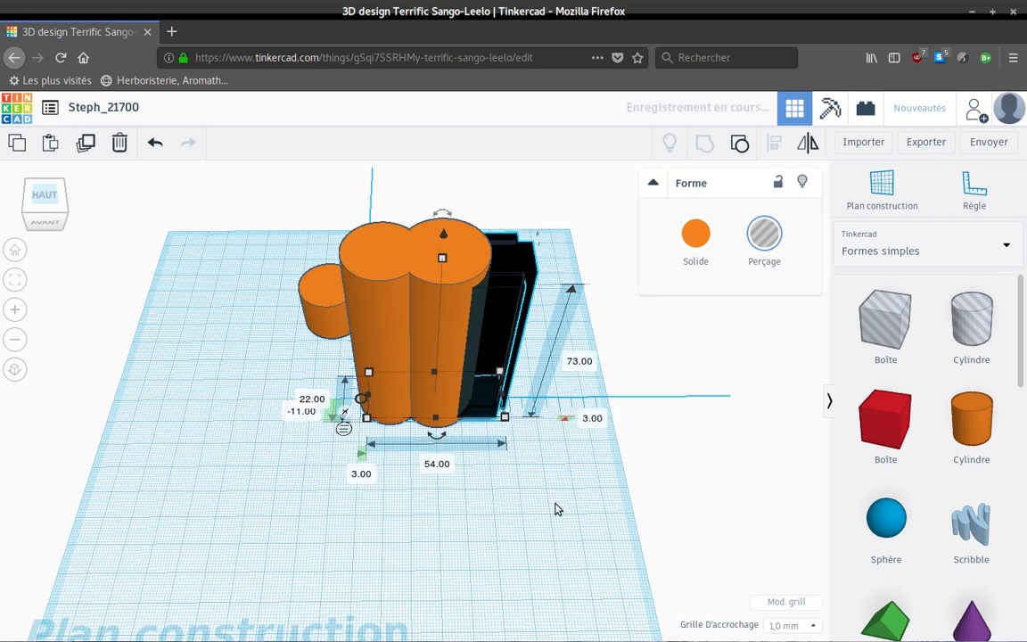
- Group the 79 mm tall cylinder body with the grouped hole shape to cut out its interior
right_drag(403, 517, 514, 482)
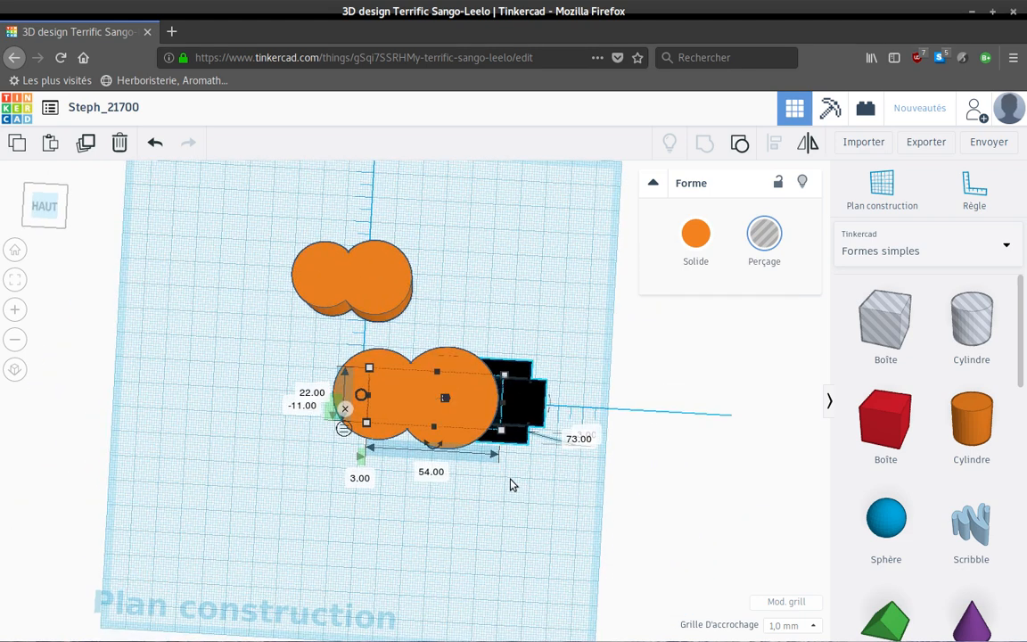
click(508, 477)
click(507, 483)
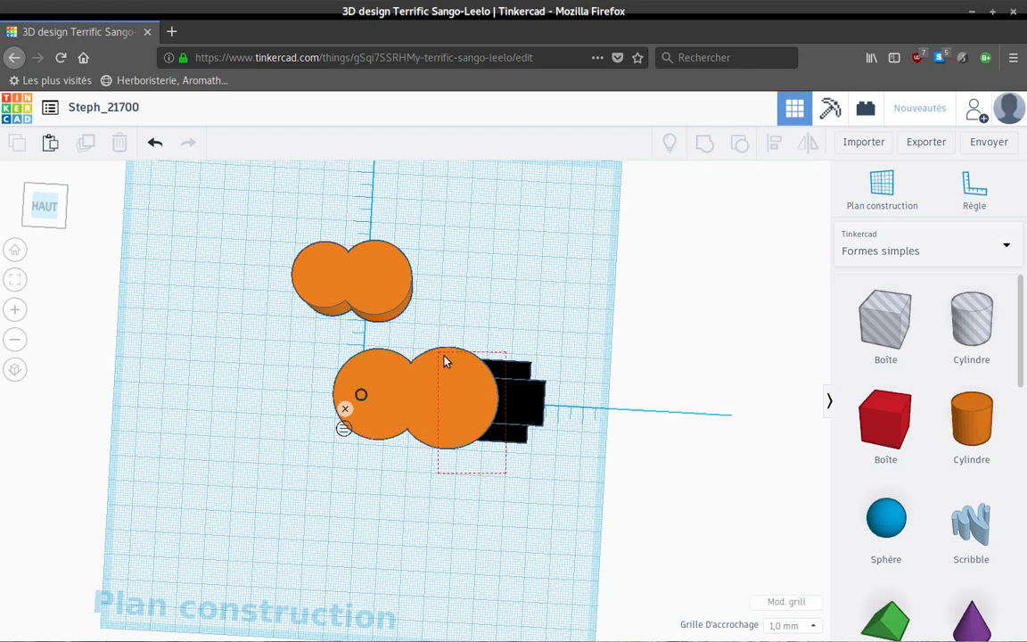
drag(444, 356, 444, 356)
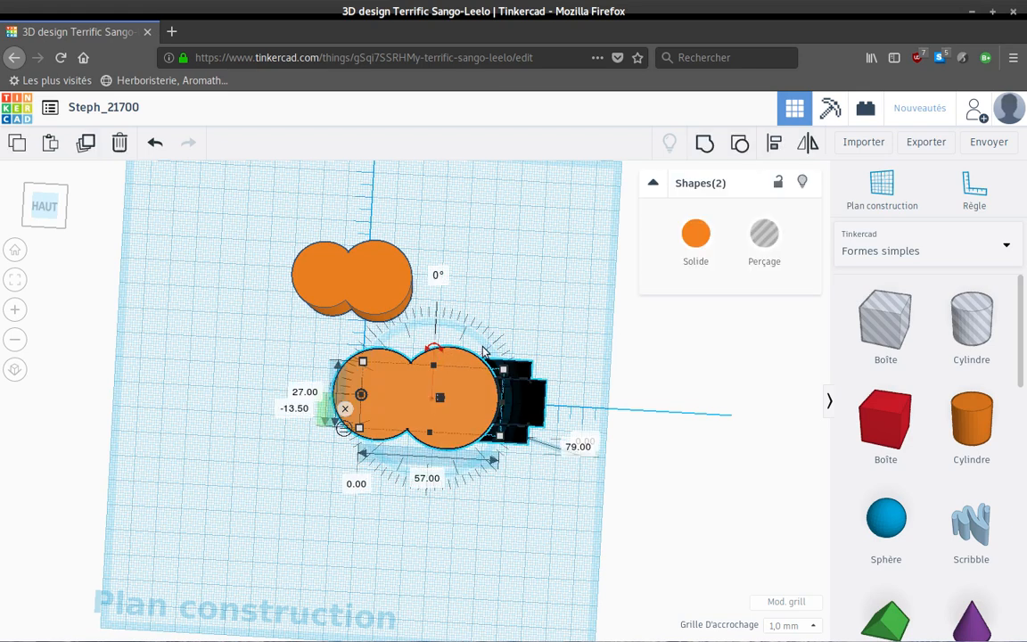
click(704, 145)
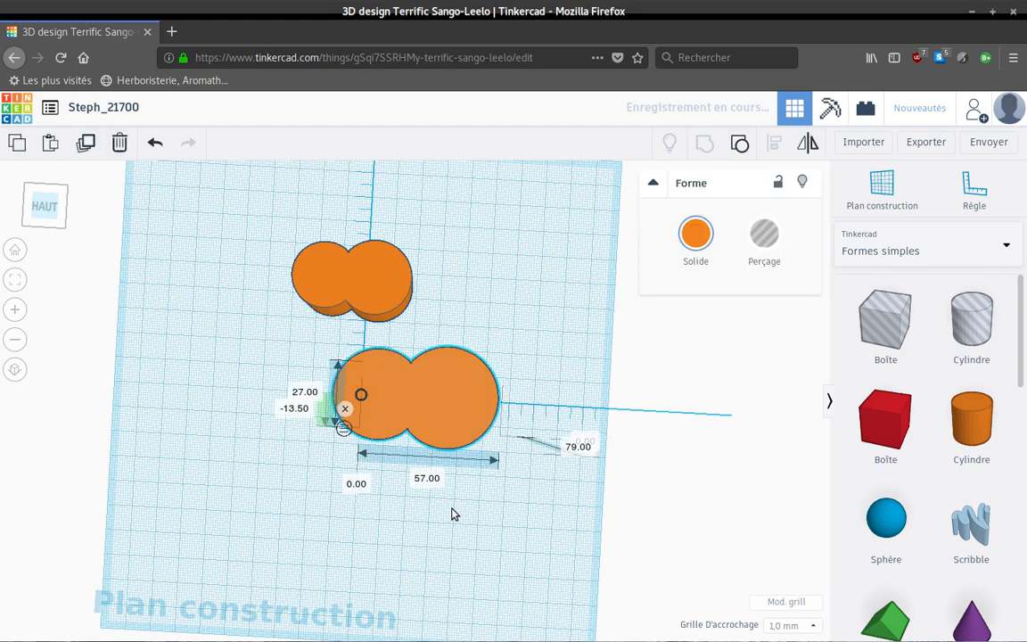
- Place a hole box on the workplane in front of the hollowed body and set its depth to 19 mm
right_drag(450, 508, 248, 425)
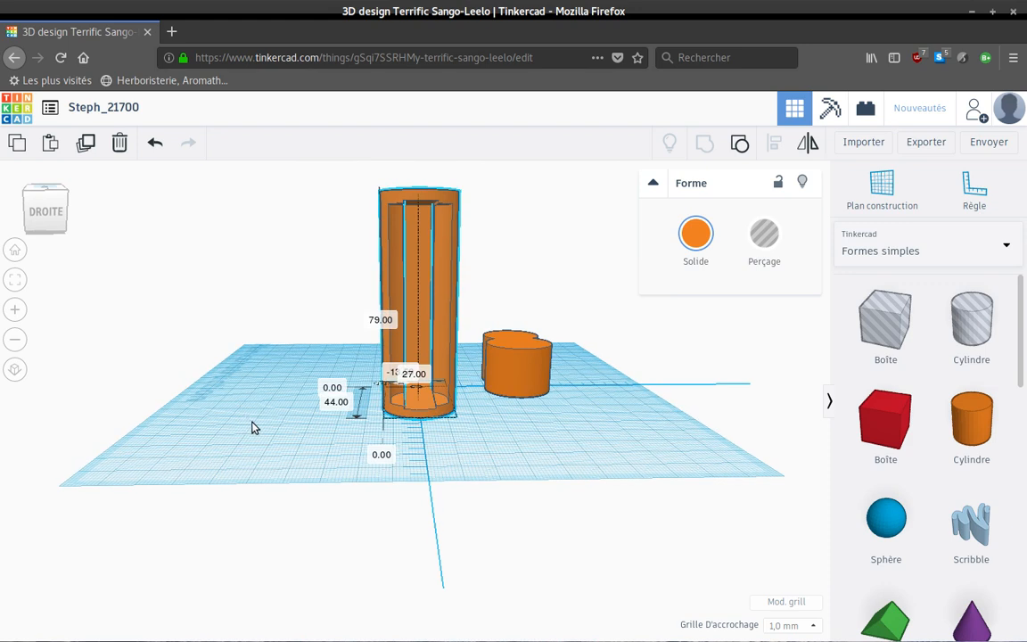
right_drag(264, 436, 482, 480)
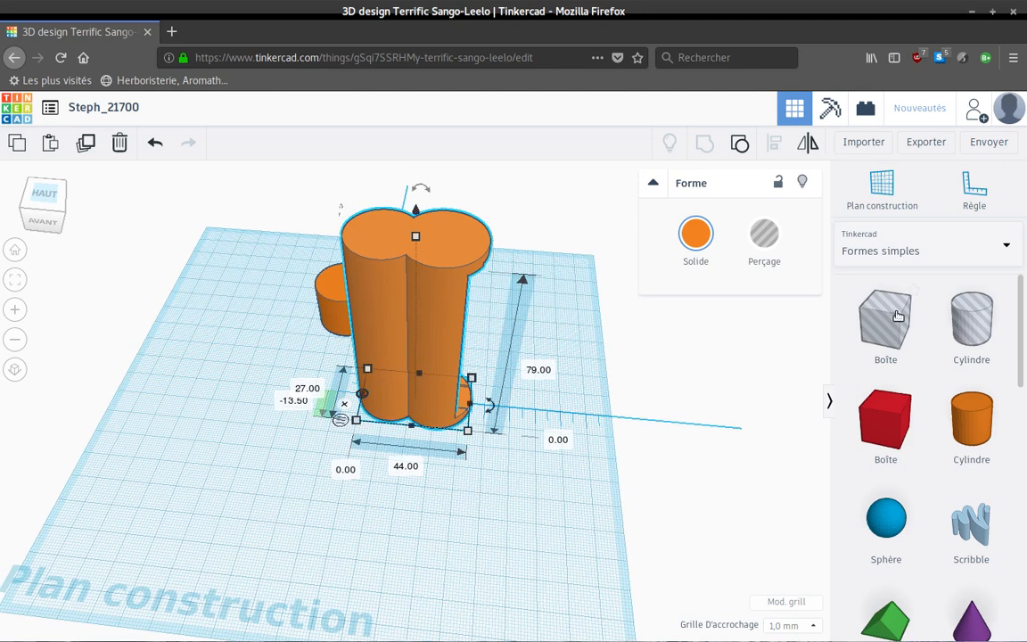
drag(889, 312, 490, 497)
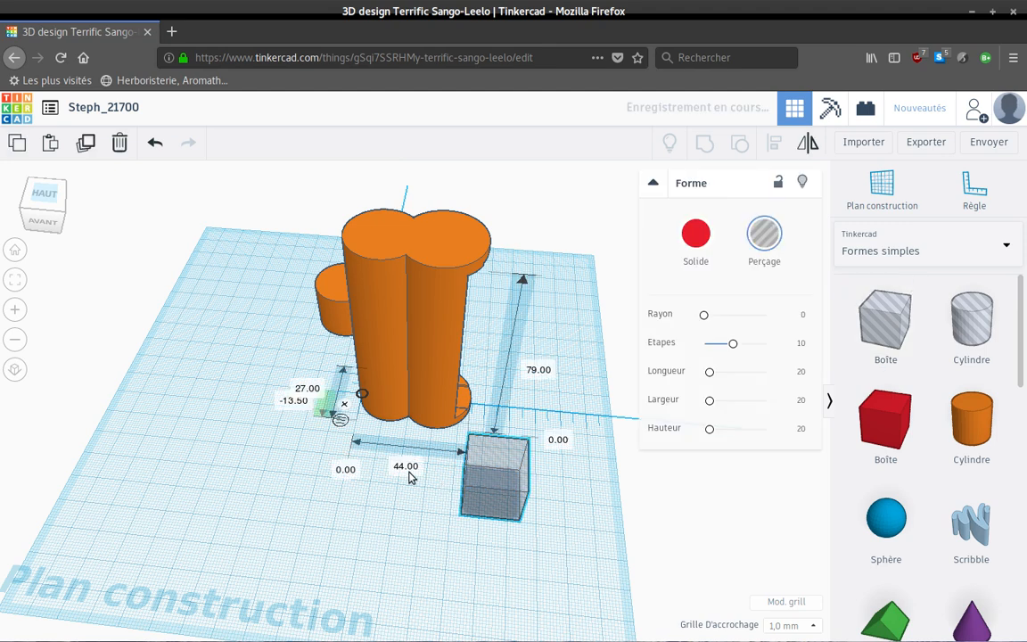
click(403, 483)
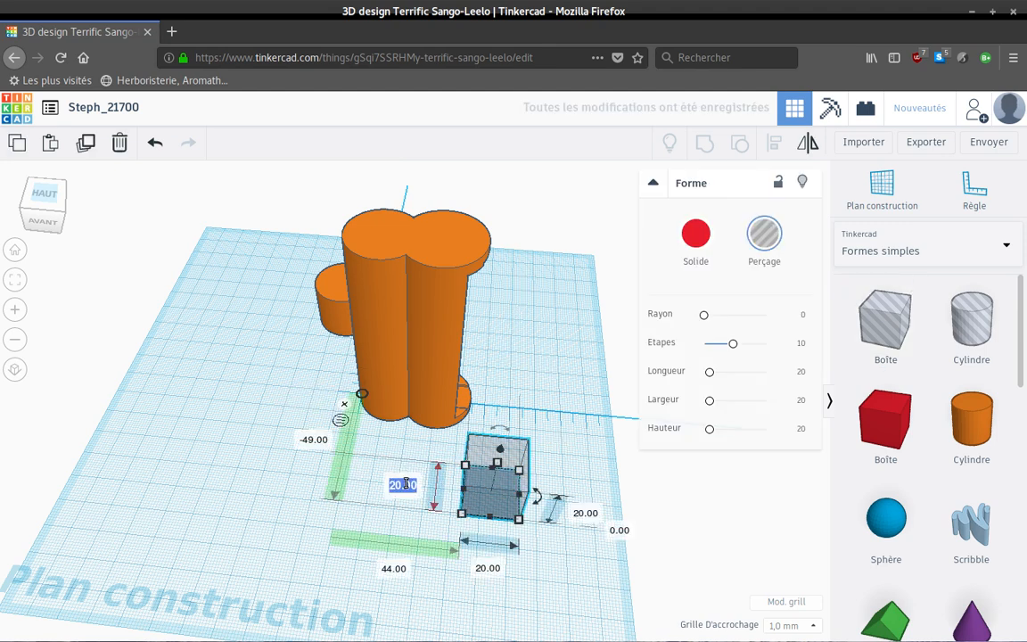
key(BackSpace)
text(19)
key(Return)
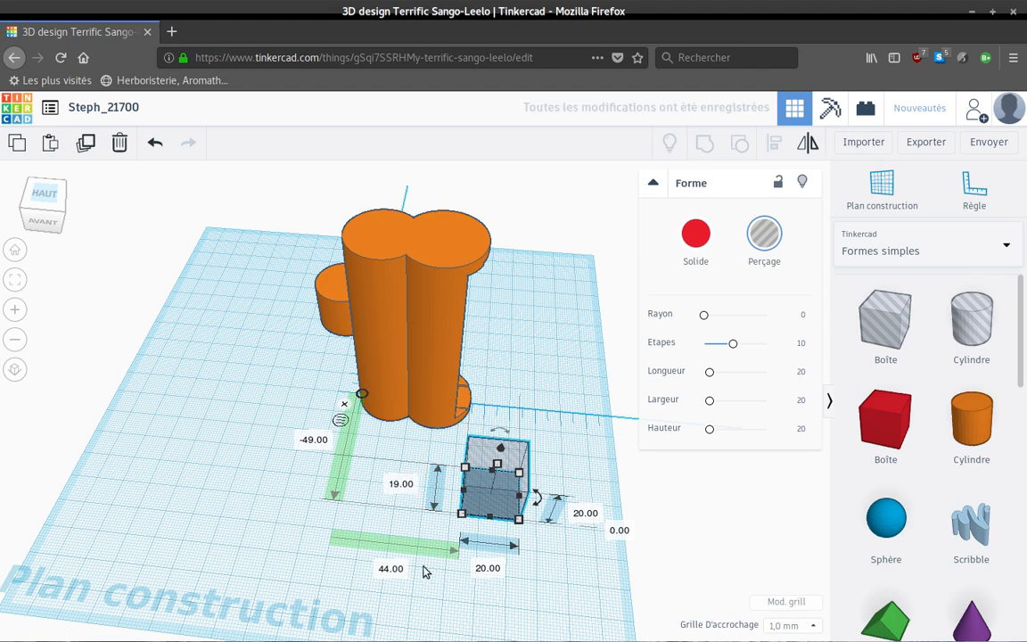
right_drag(423, 567, 387, 554)
right_drag(363, 544, 360, 541)
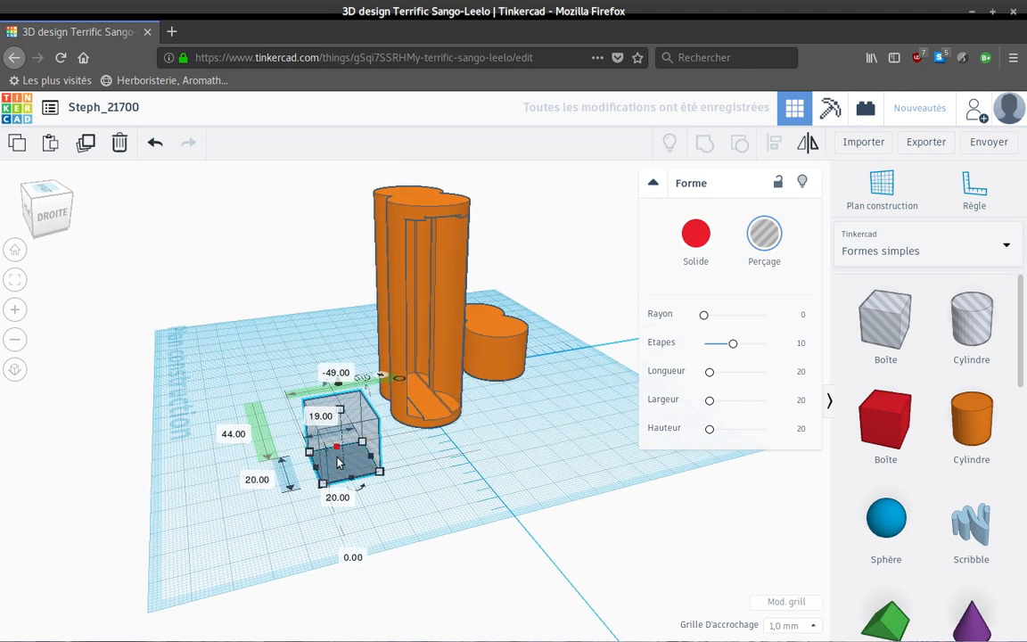
- Move the hole box inside the lower part of the hollowed body and raise it to 6 mm above the workplane
drag(334, 454, 427, 393)
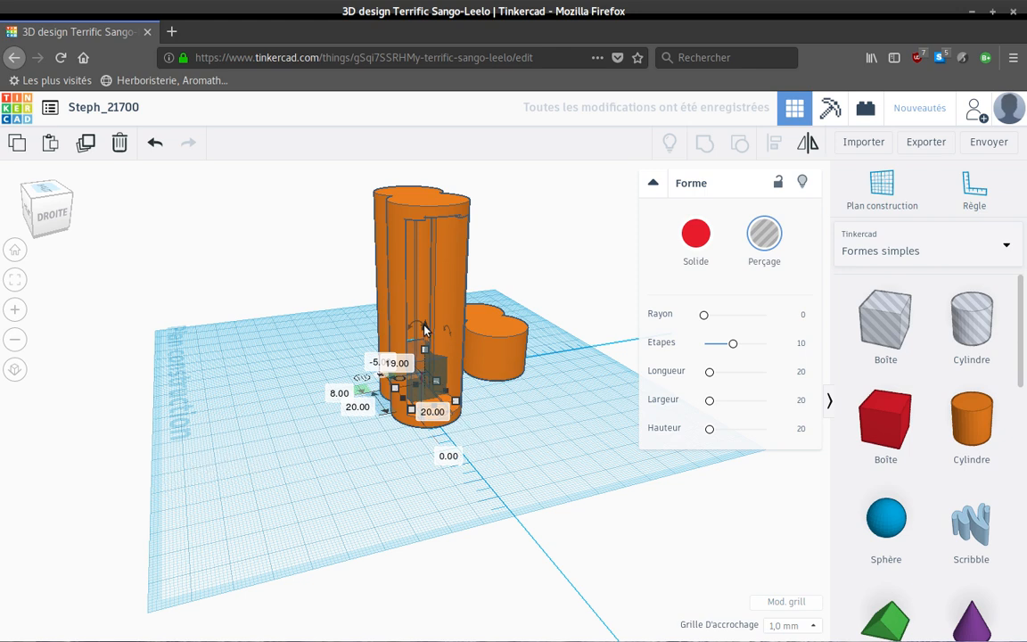
drag(424, 326, 428, 313)
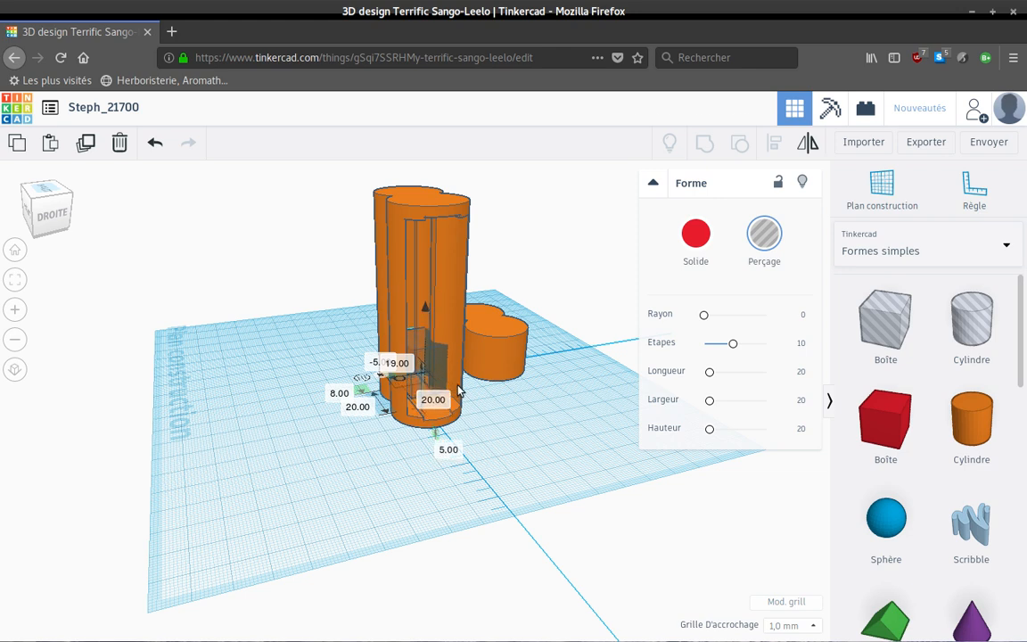
click(513, 429)
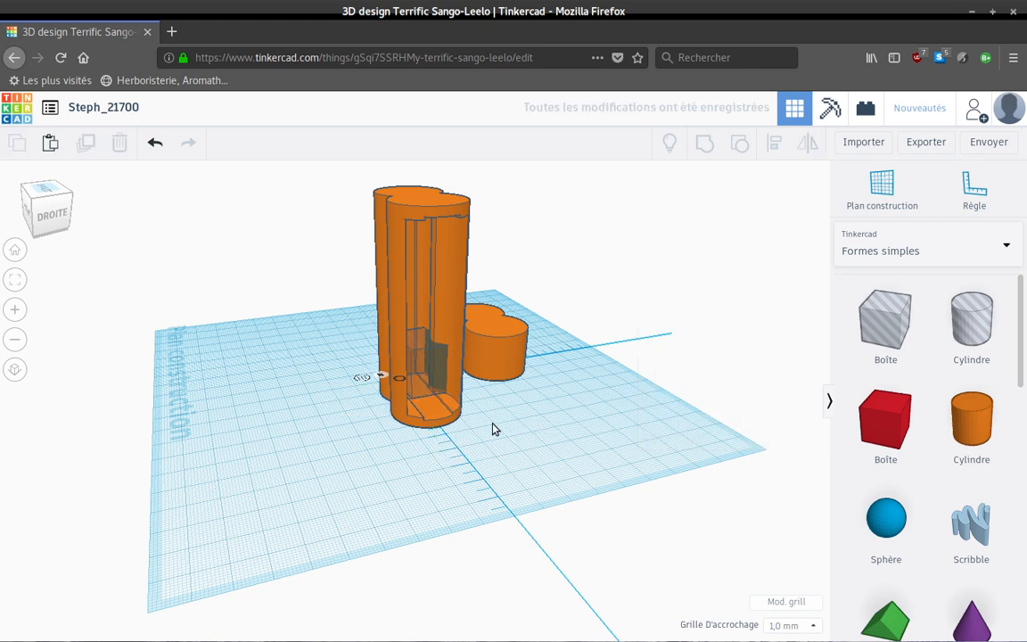
mouse_move(434, 414)
right_down()
mouse_move(381, 337)
mouse_move(447, 396)
right_up()
scroll(446, 397, up, 2)
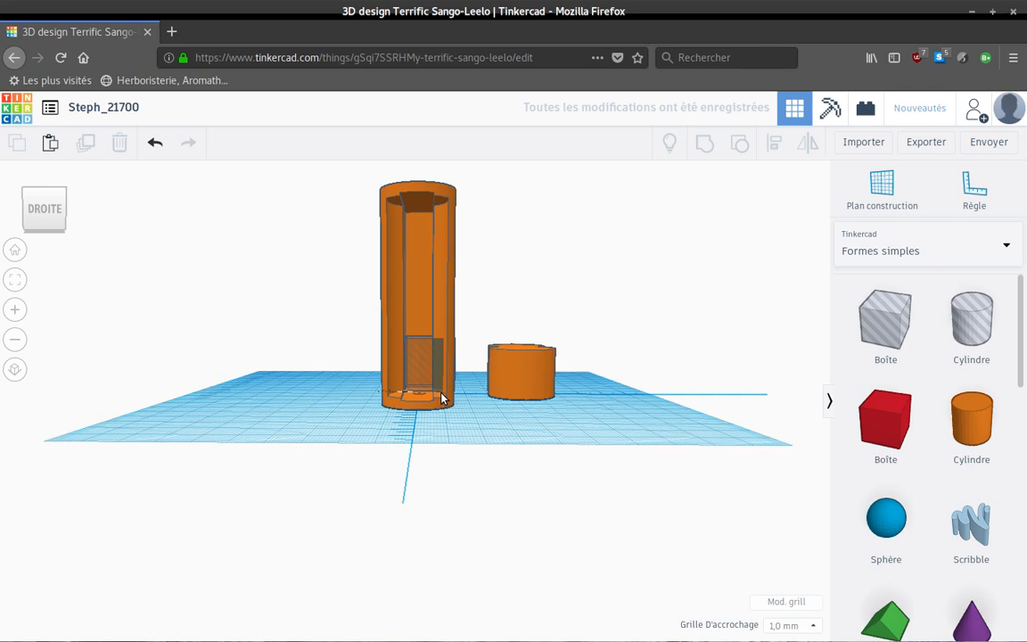
scroll(443, 398, up, 3)
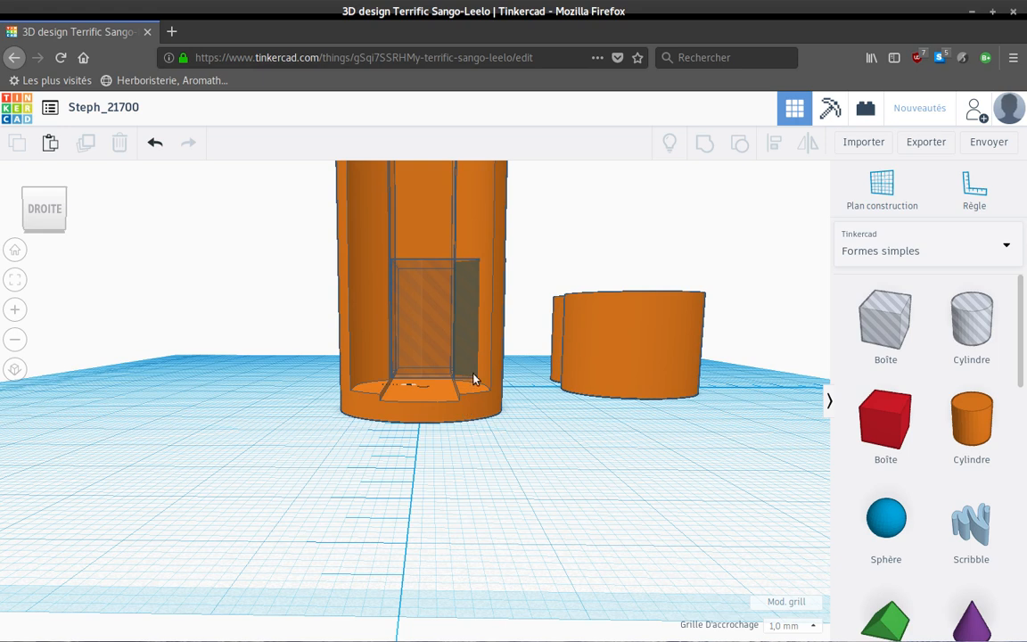
click(413, 310)
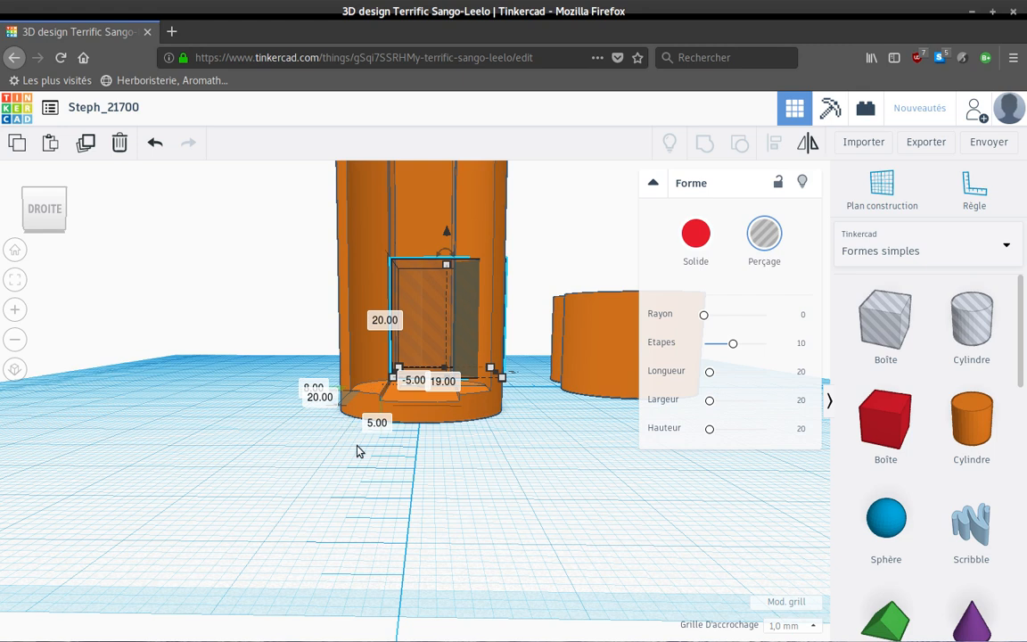
click(378, 423)
text(6)
key(Return)
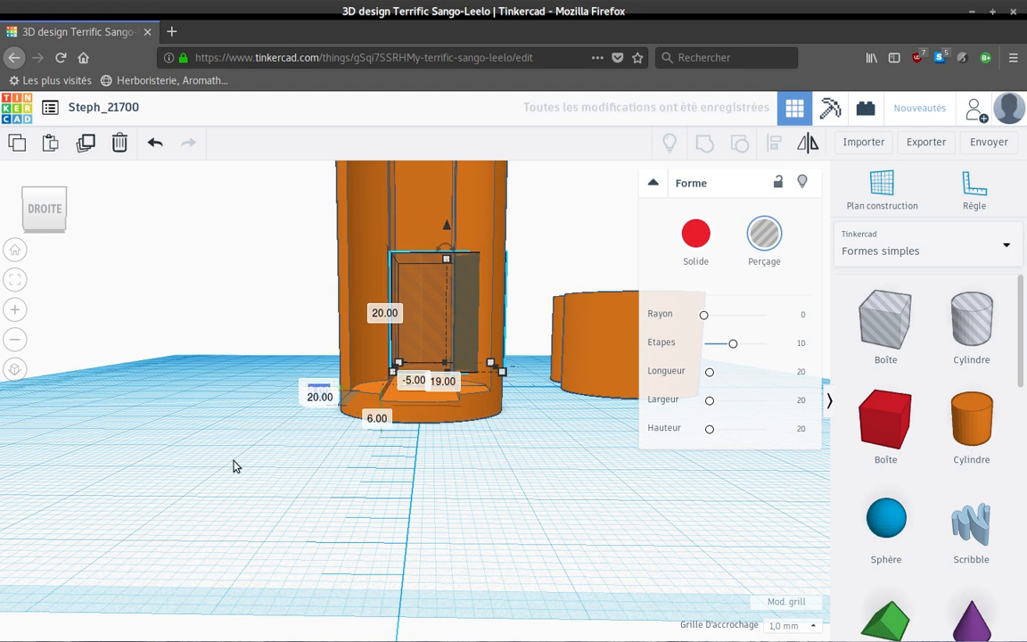
- Set the hole box's depth-wise offset from the ruler origin to -9.5 mm
right_drag(291, 516, 239, 465)
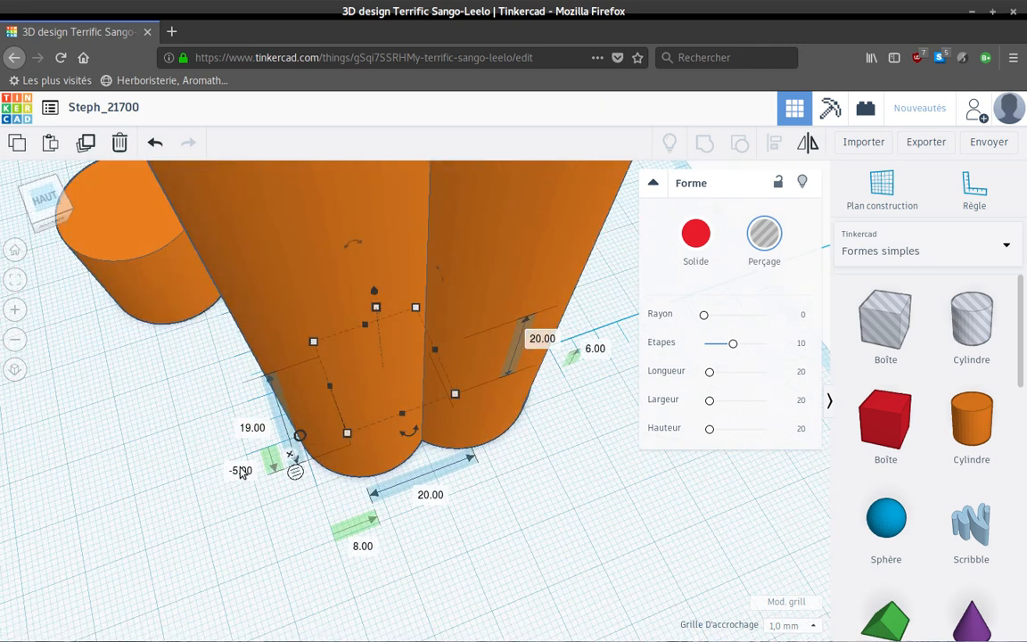
click(244, 472)
text(-9.5)
key(Return)
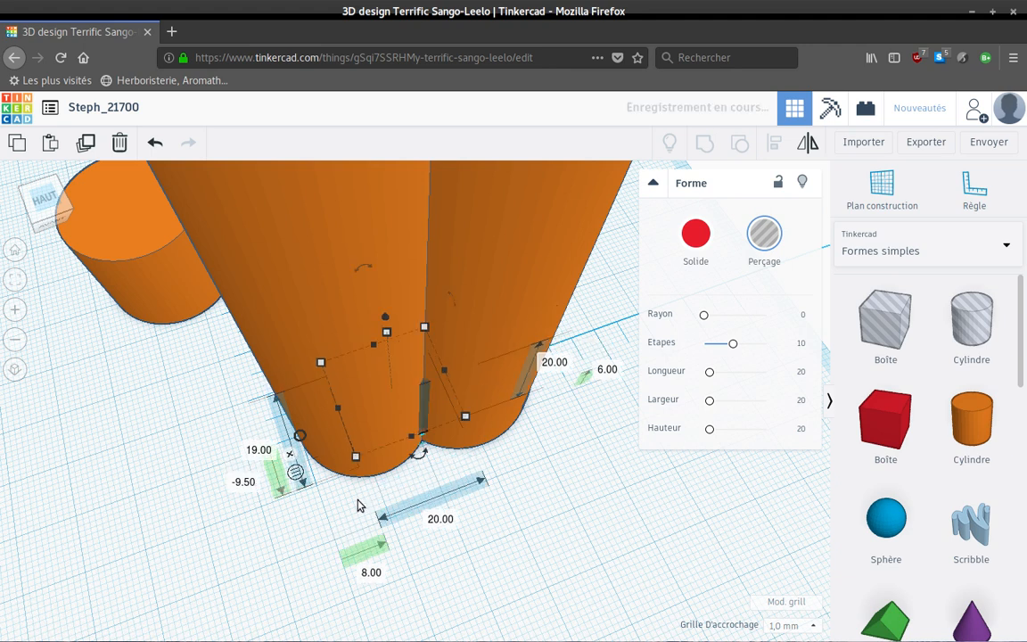
- Stretch the hole box upward inside the body to a height of 66 mm
right_drag(486, 510, 238, 451)
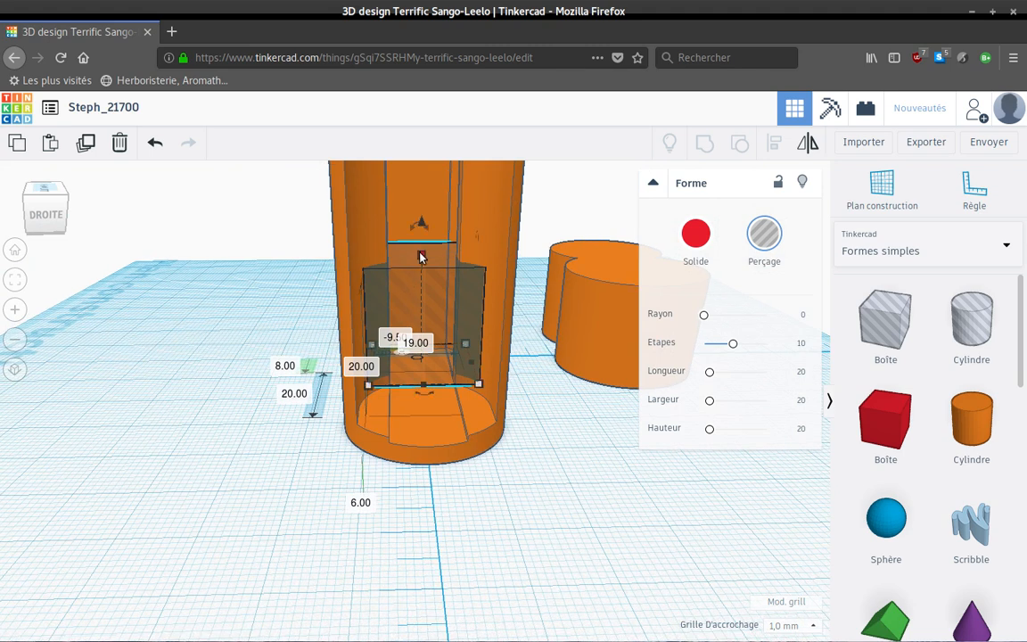
scroll(422, 258, down, 3)
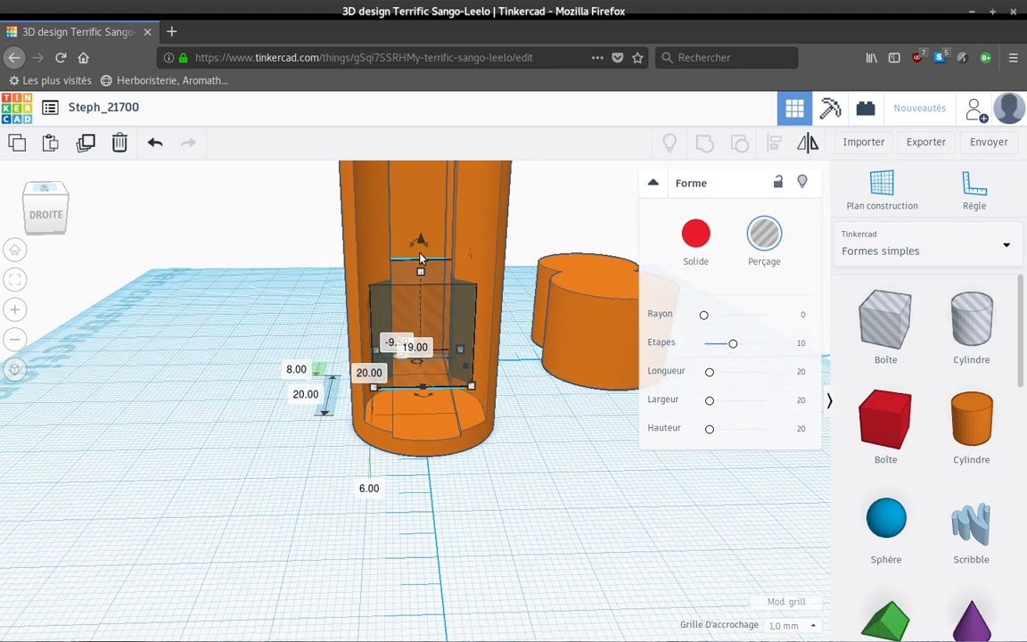
scroll(421, 257, down, 3)
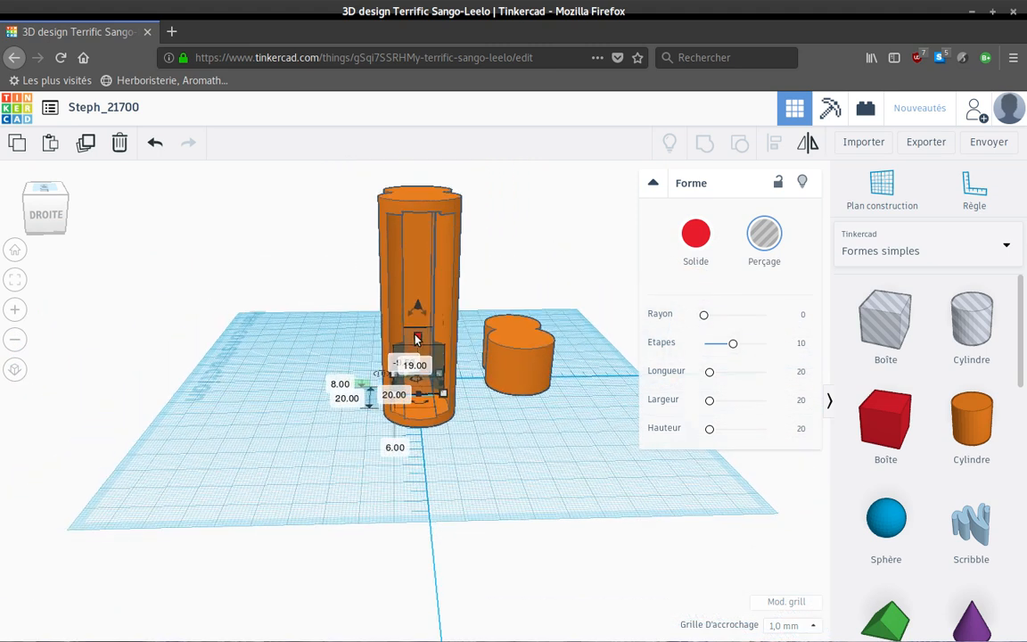
drag(417, 330, 423, 219)
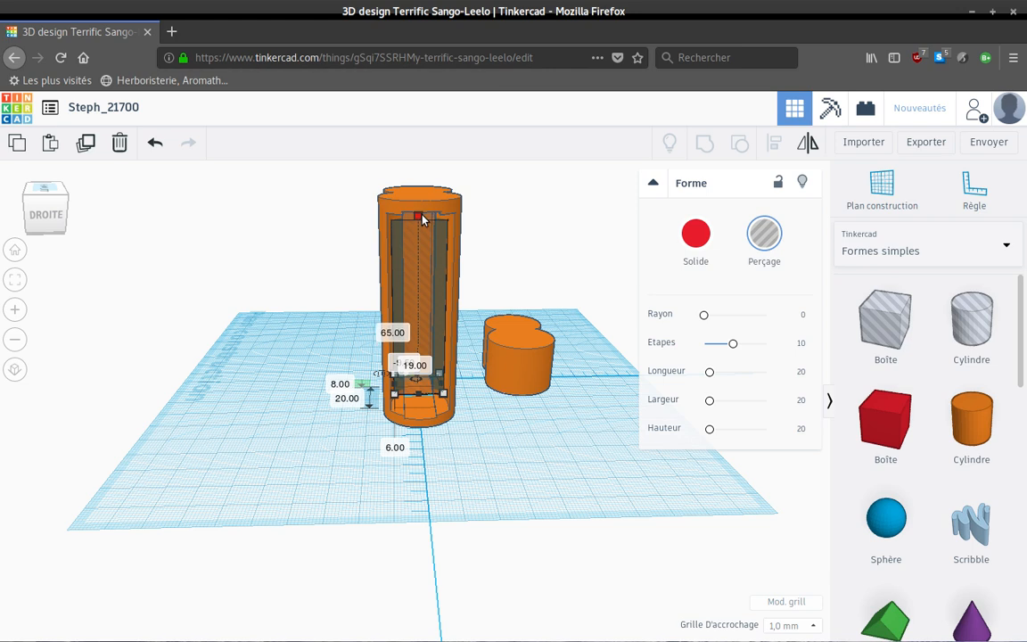
drag(423, 219, 424, 215)
right_drag(500, 463, 541, 460)
right_drag(612, 460, 649, 460)
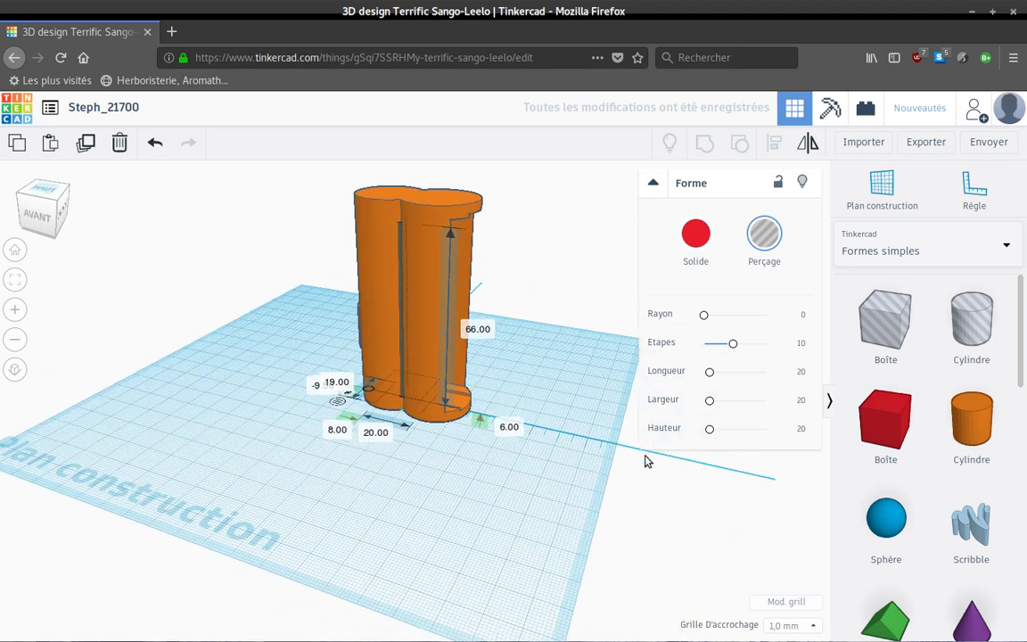
- Place a solid box on the workplane in front of the double-cylinder body and set its width to 5 mm
right_drag(216, 430, 245, 438)
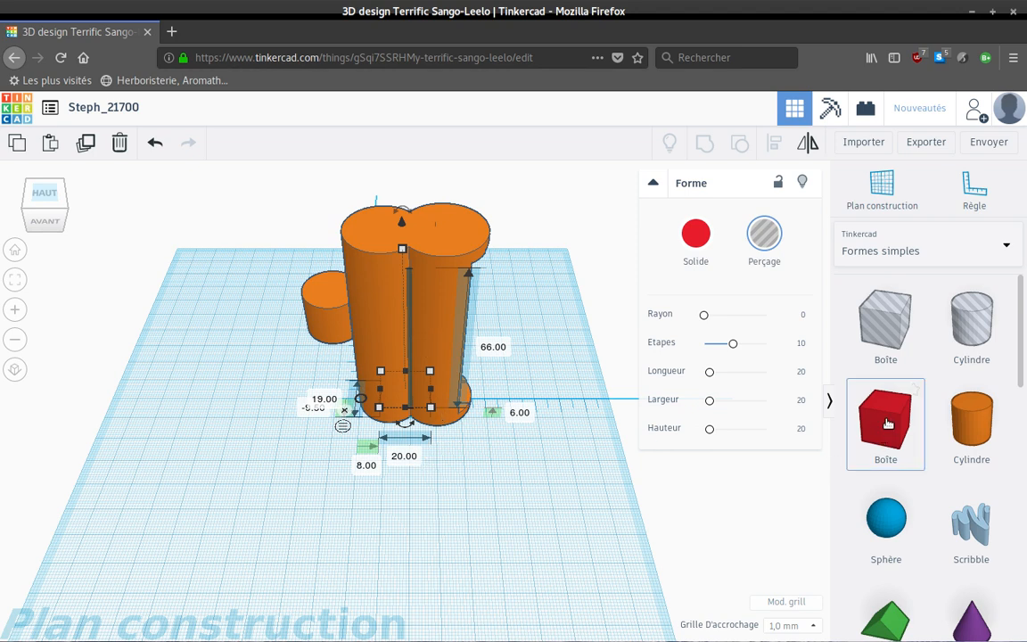
click(461, 493)
drag(431, 498, 410, 492)
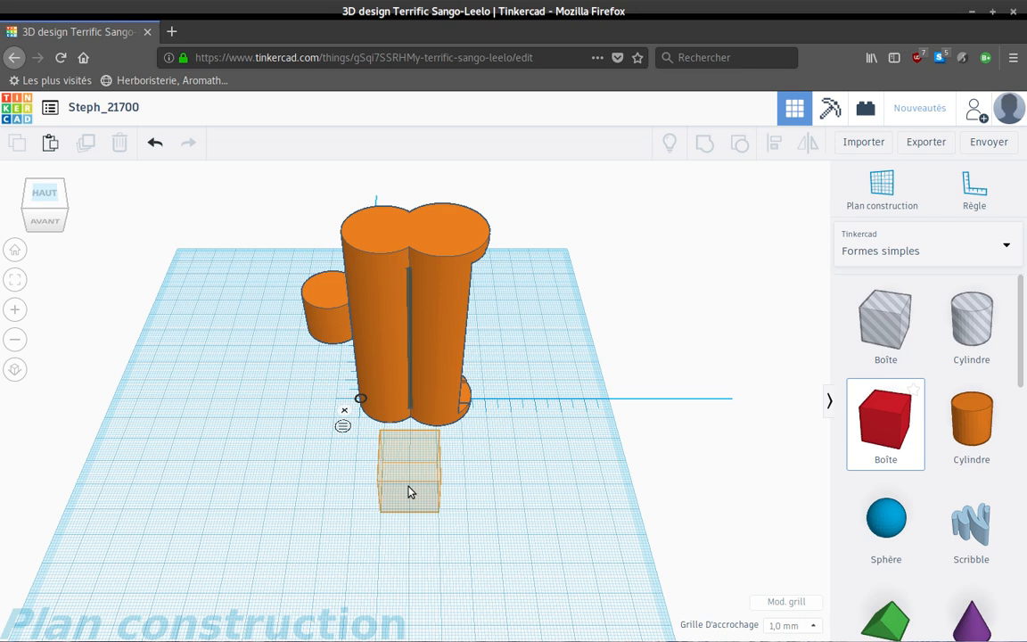
drag(410, 514, 411, 513)
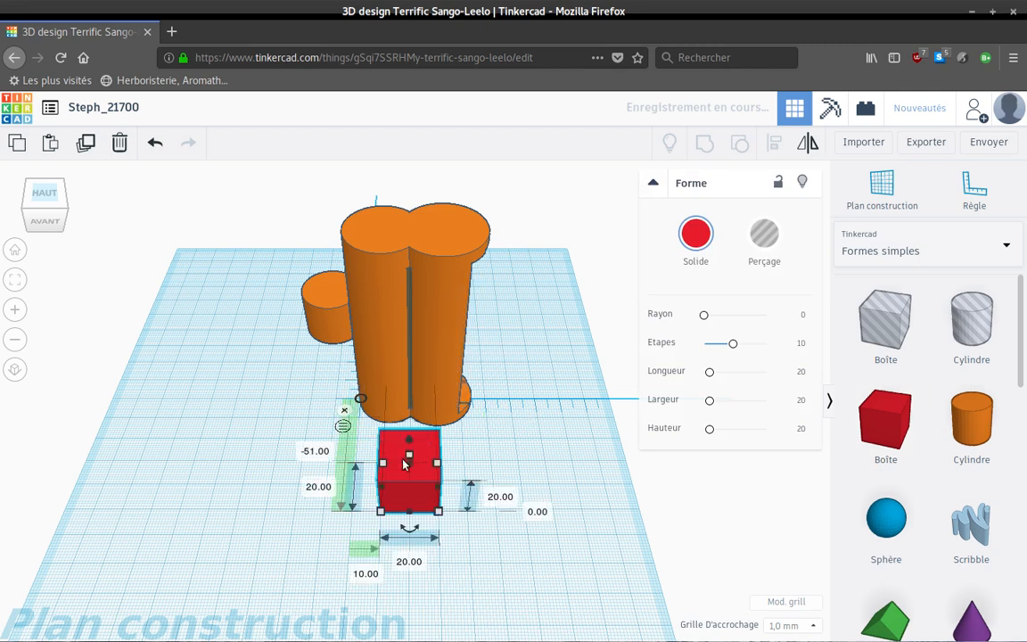
click(409, 561)
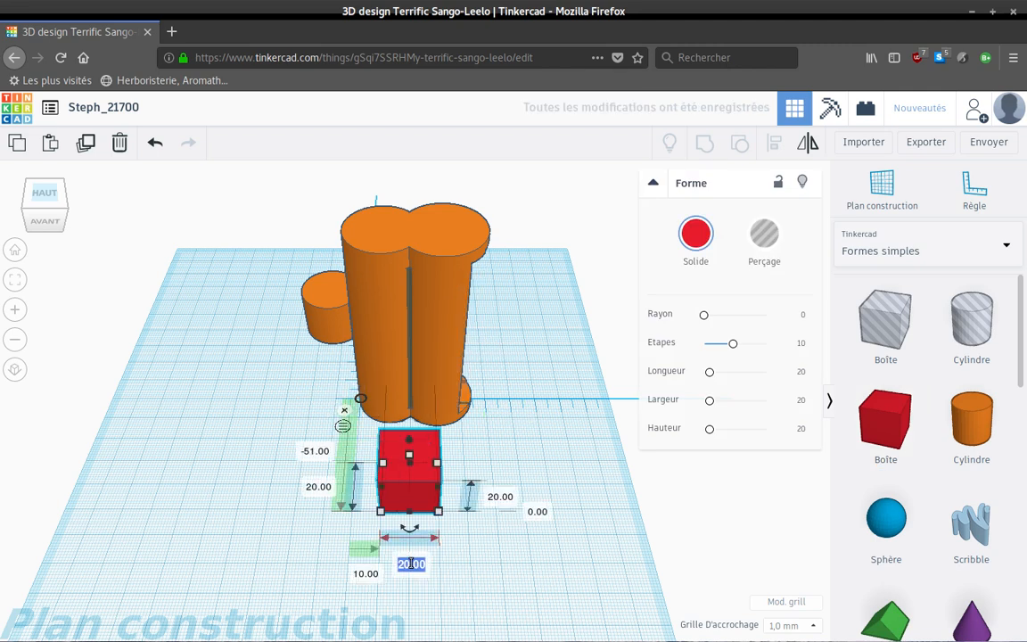
text(5)
key(Return)
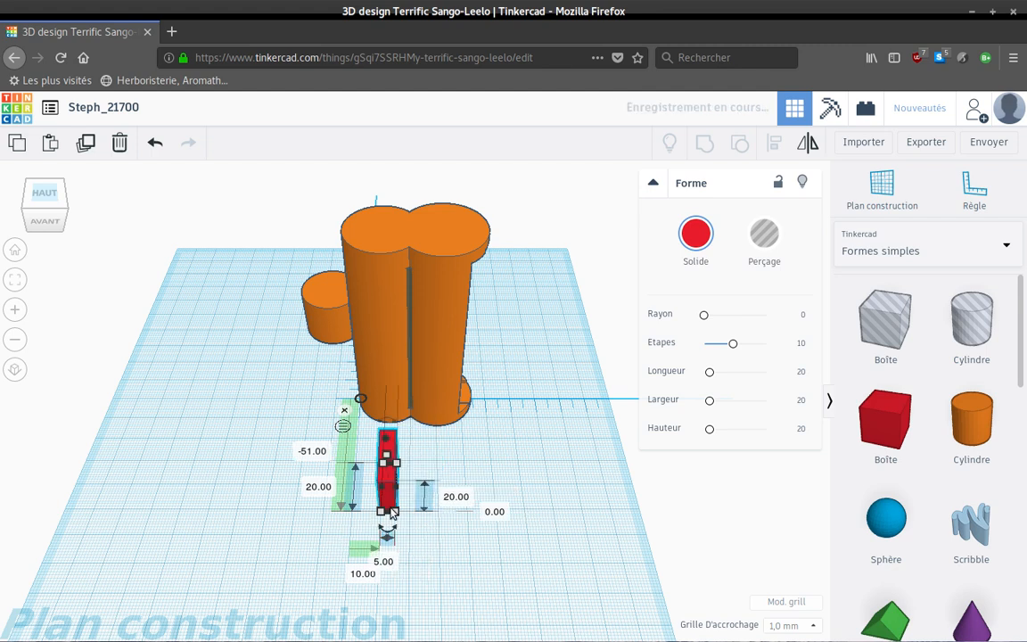
- Move the narrow solid box into the joint between the two cylinders, with a depth of 22 mm and a depth-wise offset of -11 mm
drag(384, 505, 408, 418)
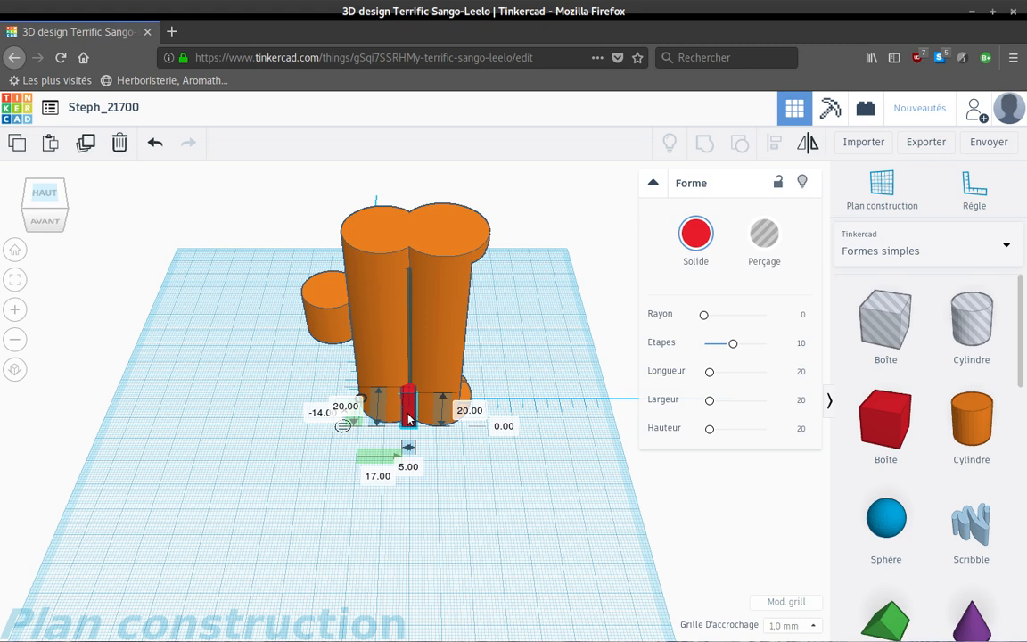
drag(408, 418, 408, 410)
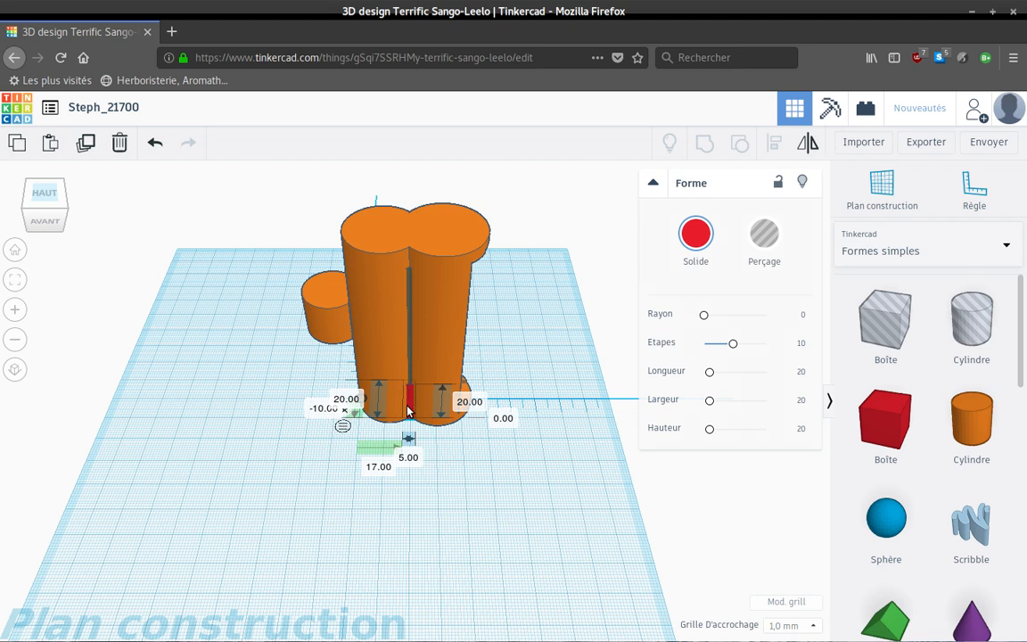
click(407, 411)
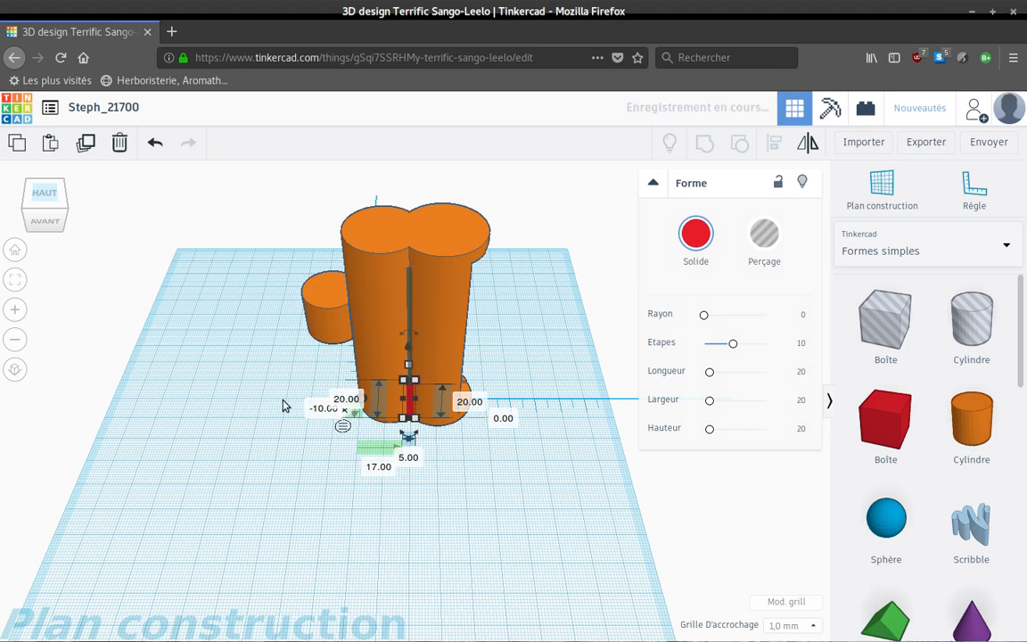
click(346, 399)
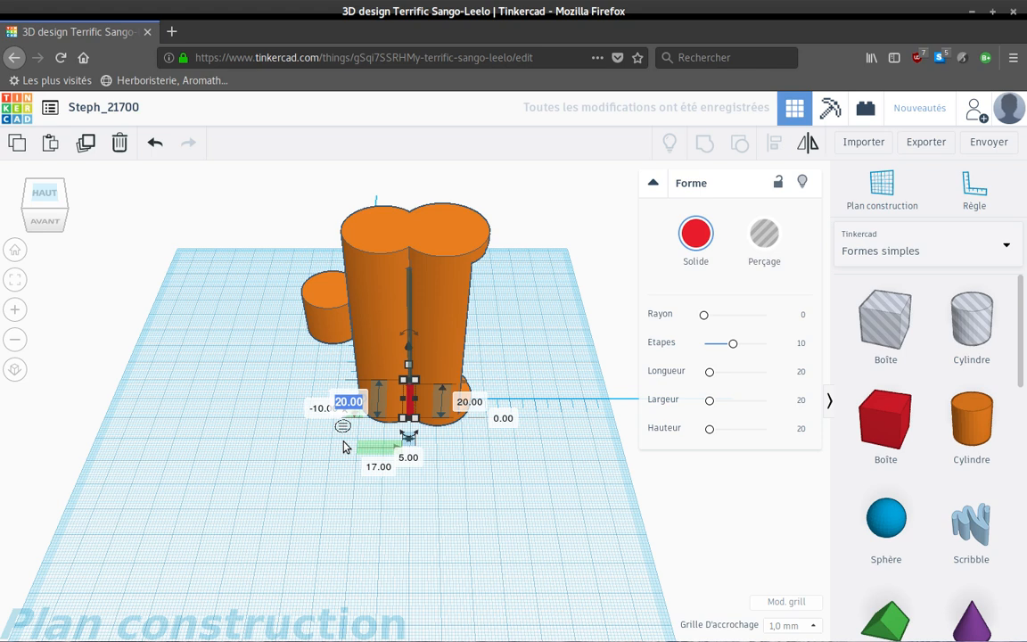
text(22)
key(Return)
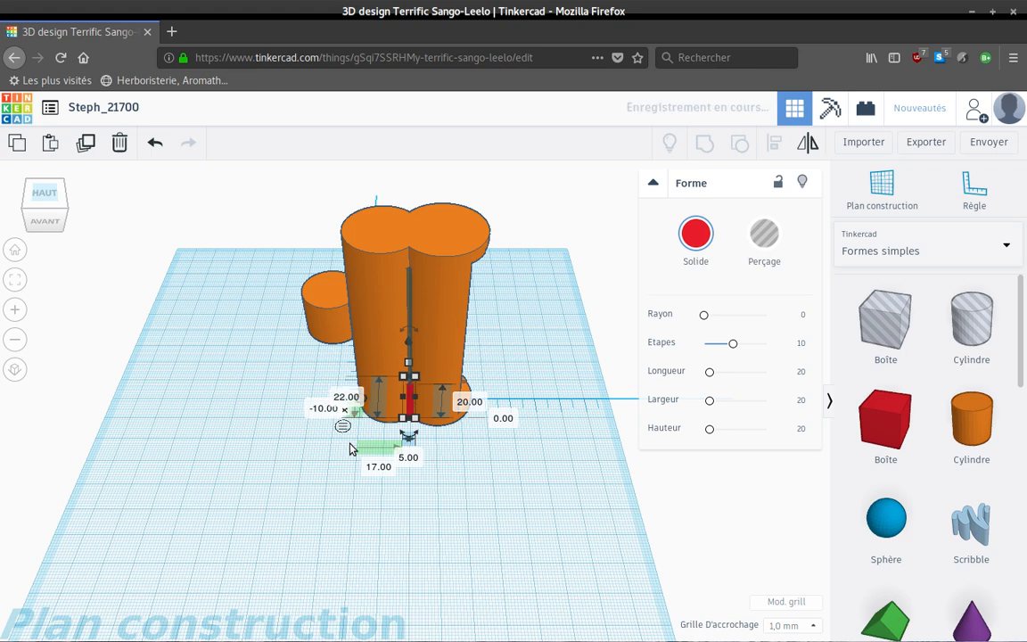
click(315, 407)
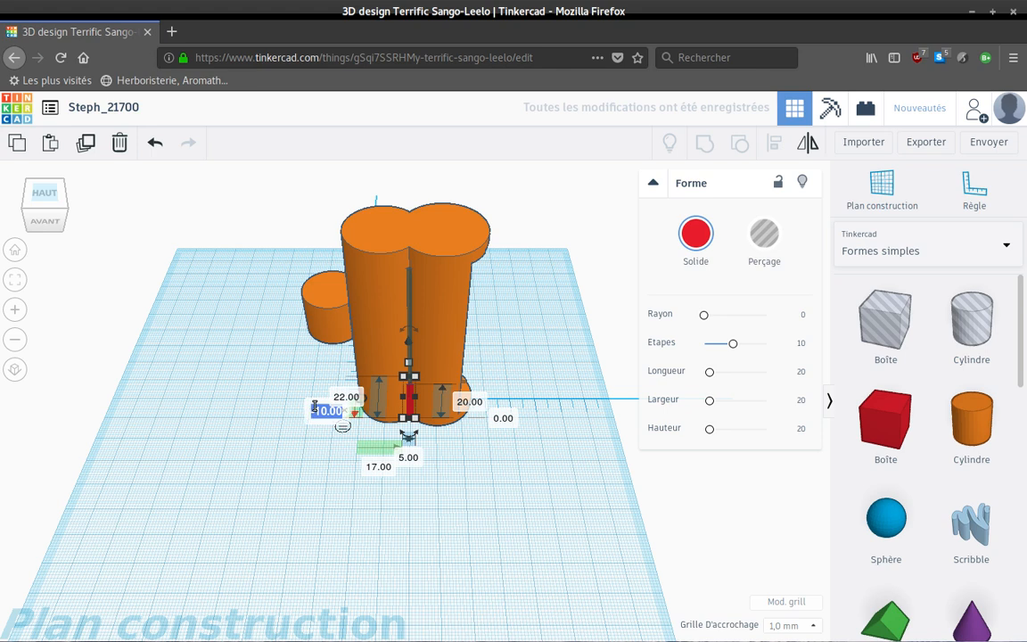
text(-11)
key(Return)
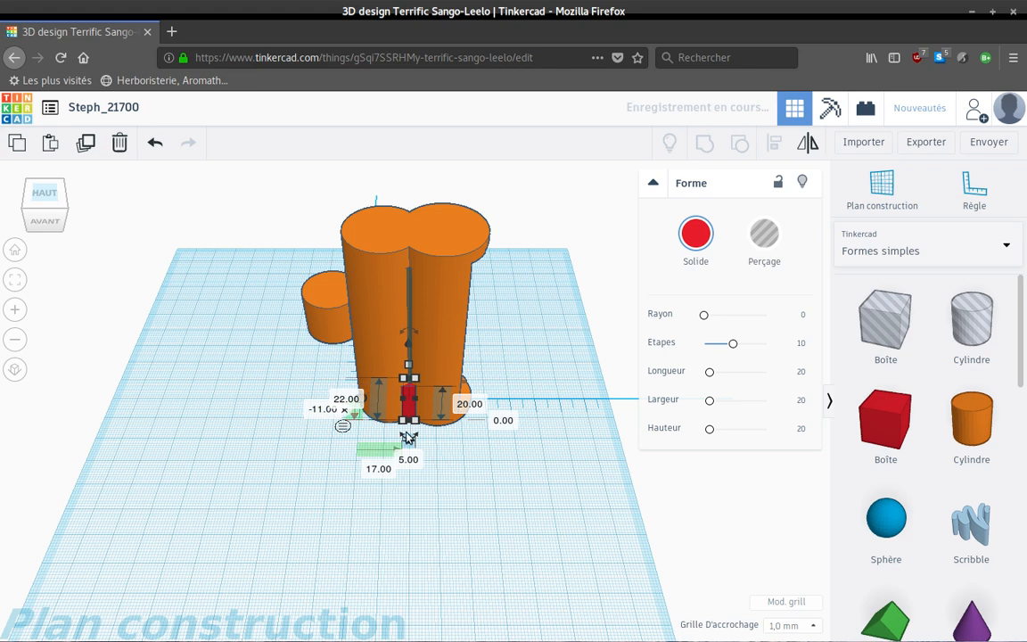
- Set the solid box's height to 79 mm and check its fit inside the body
click(471, 405)
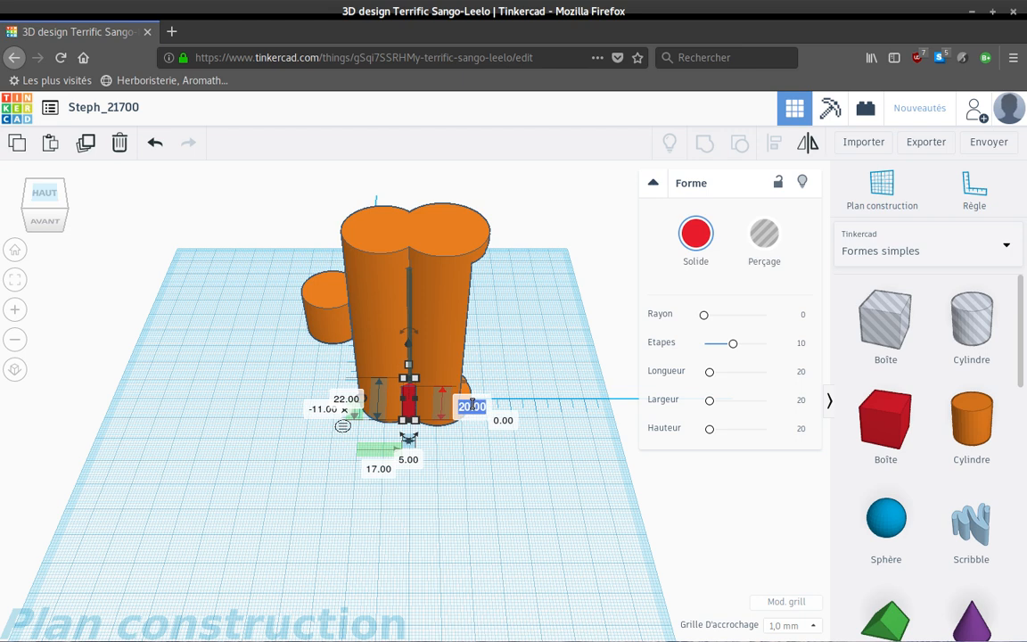
text(79)
key(Return)
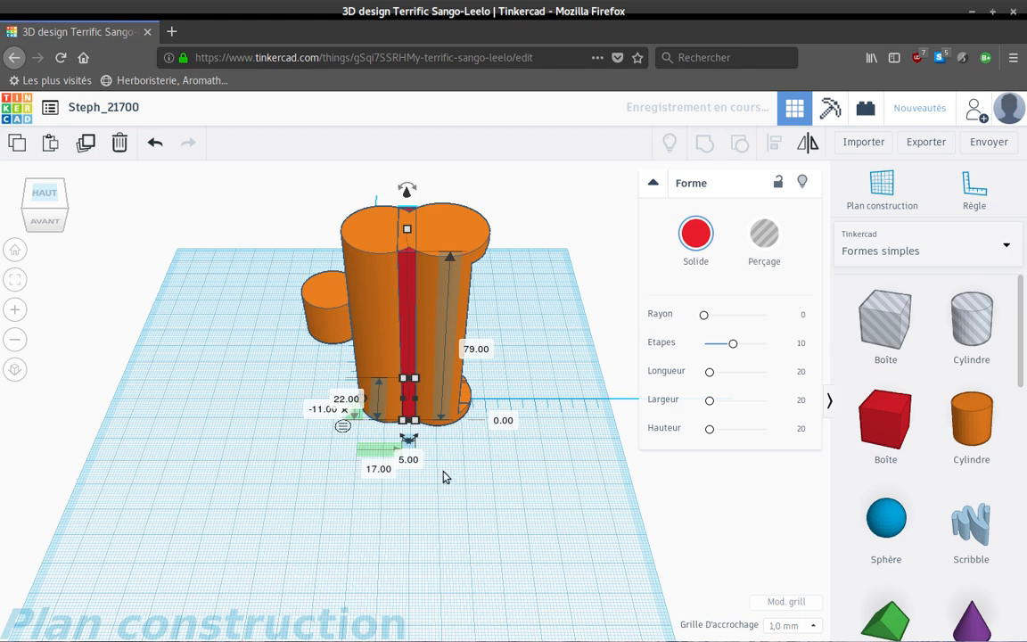
right_drag(334, 511, 206, 463)
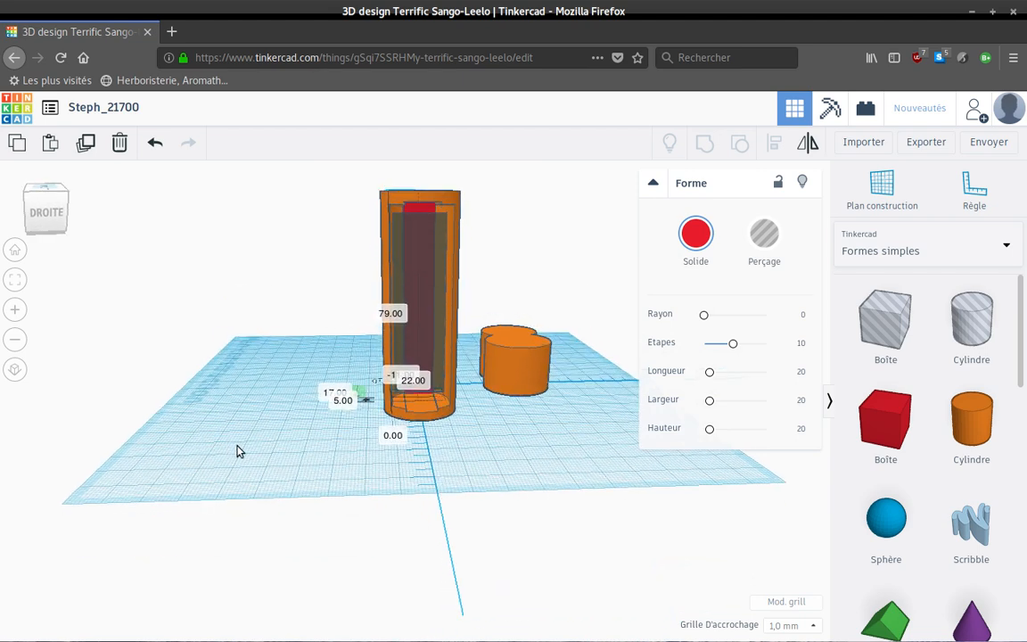
right_drag(238, 449, 466, 541)
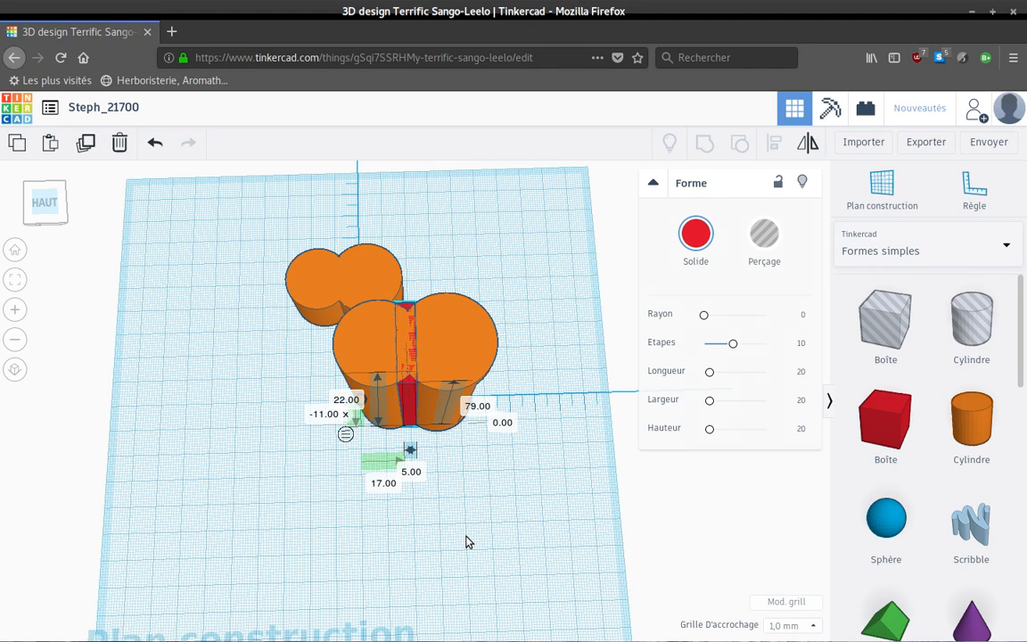
- Undo the recent edits back through adding the narrow solid box and the hole box, until the black inner parts are ungrouped from the body
click(156, 146)
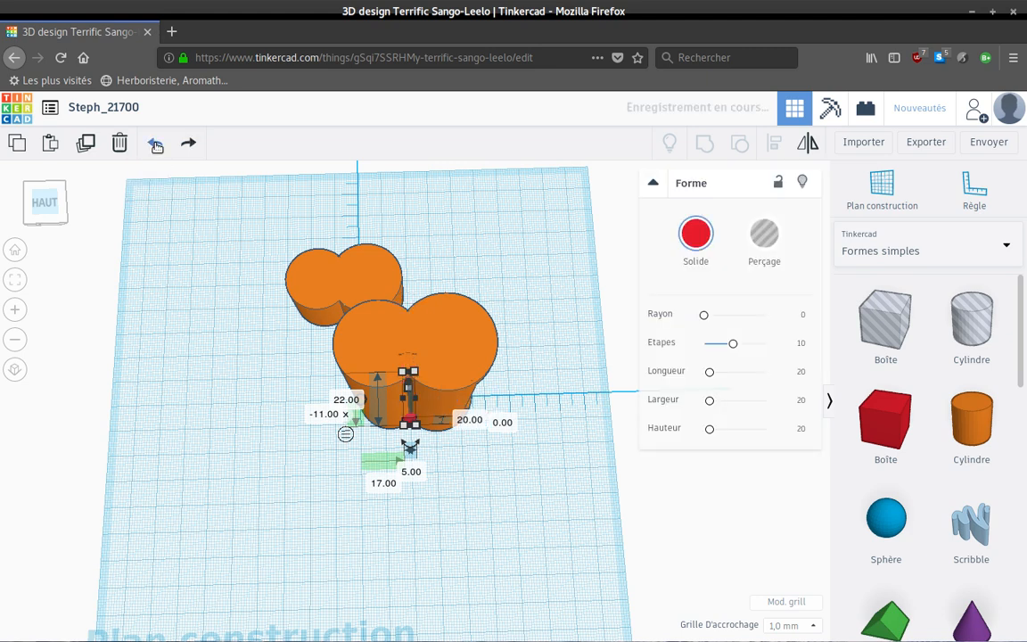
click(156, 145)
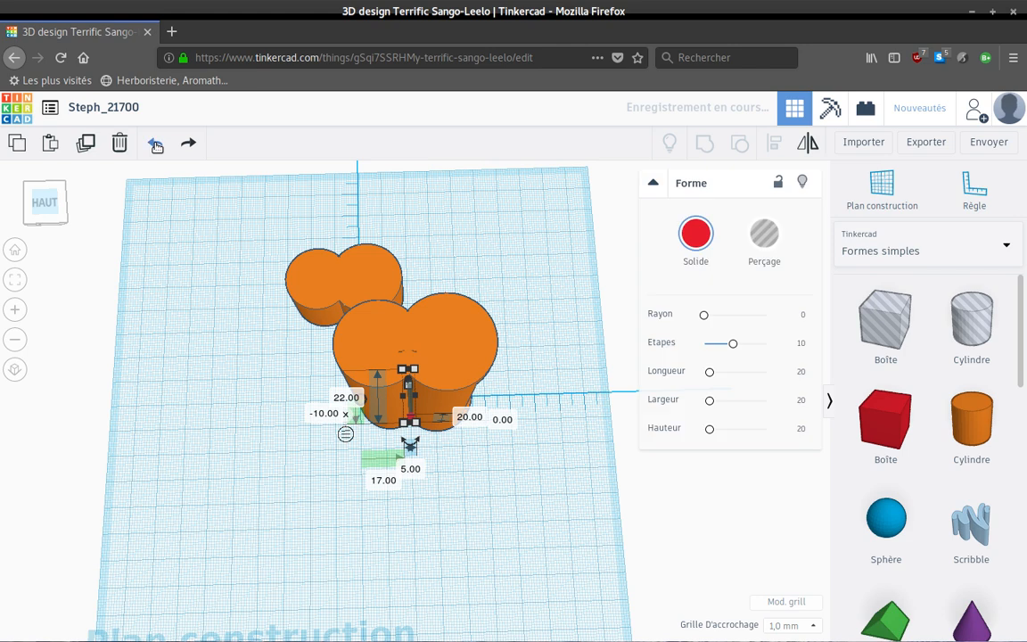
click(156, 145)
click(155, 145)
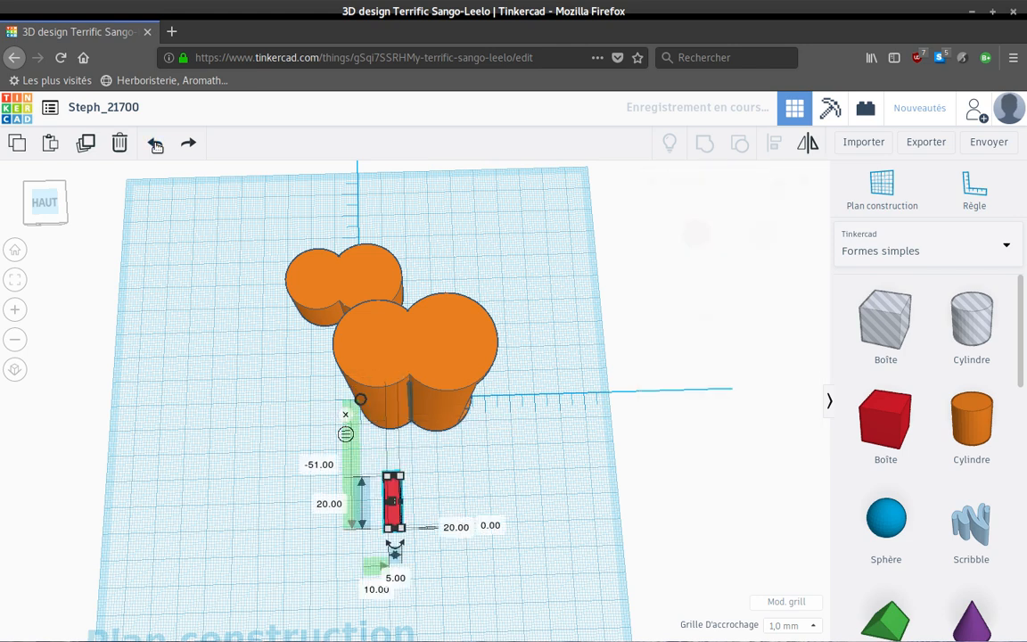
click(156, 145)
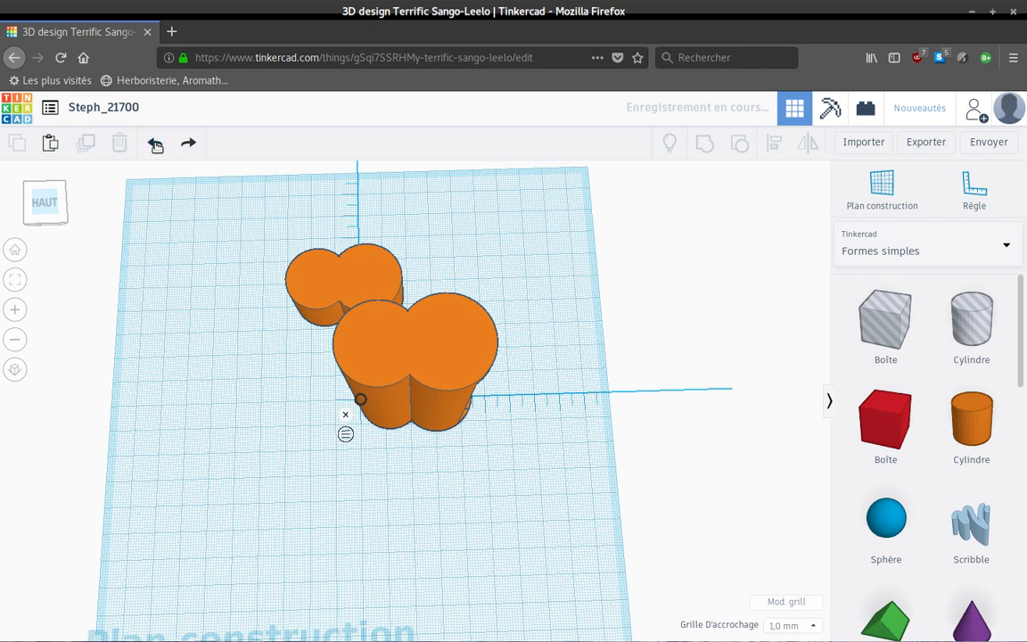
click(156, 146)
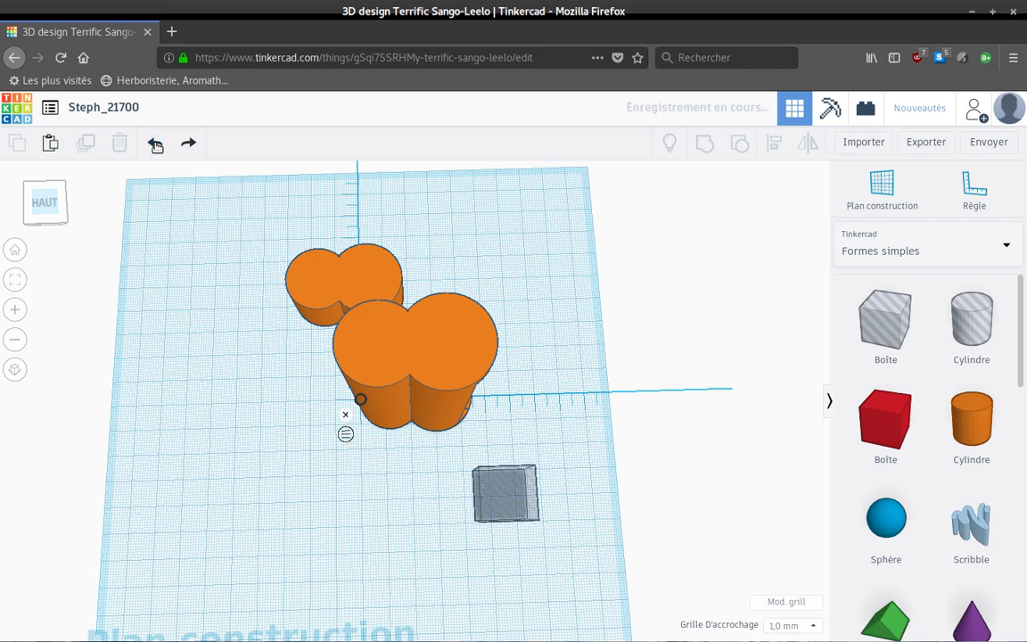
click(156, 147)
click(156, 146)
click(156, 145)
click(156, 146)
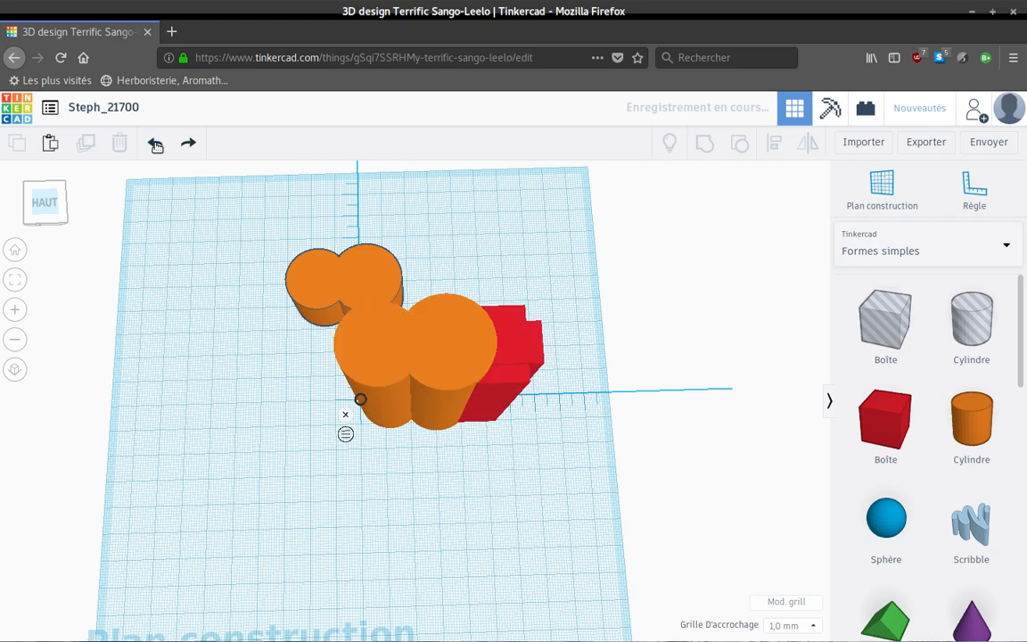
click(155, 146)
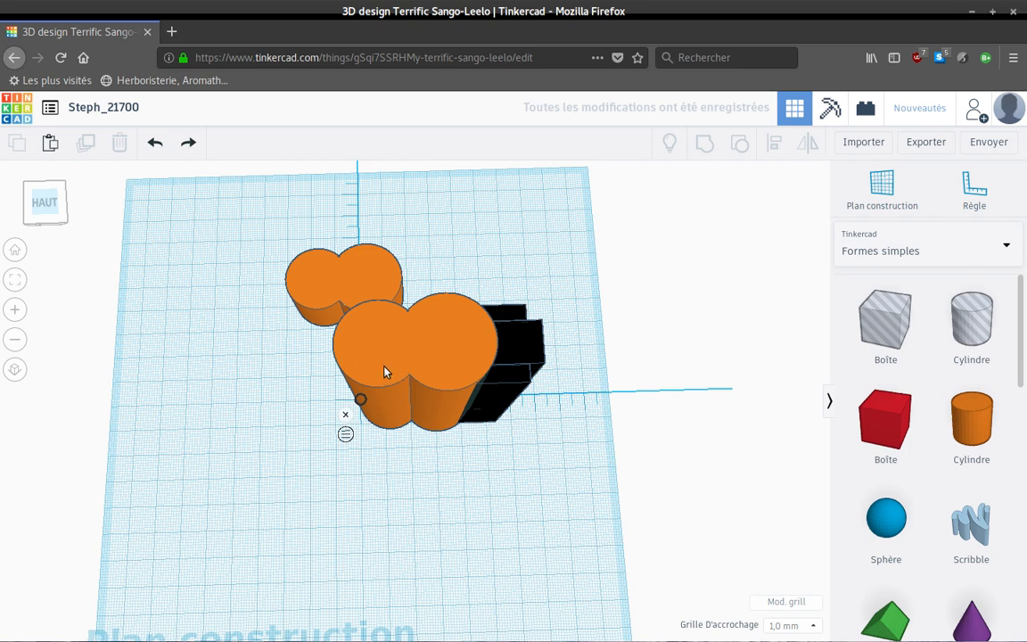
- Move the tall double-cylinder body clear of the black inner parts, place a hole box among them and set its depth to 19 mm
drag(339, 375, 223, 277)
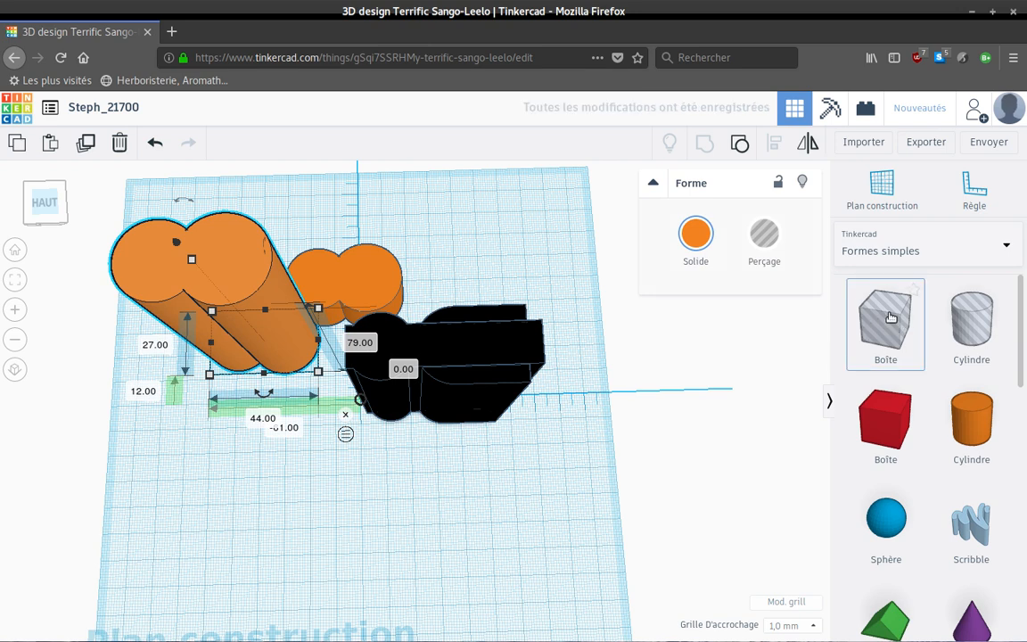
drag(890, 316, 418, 423)
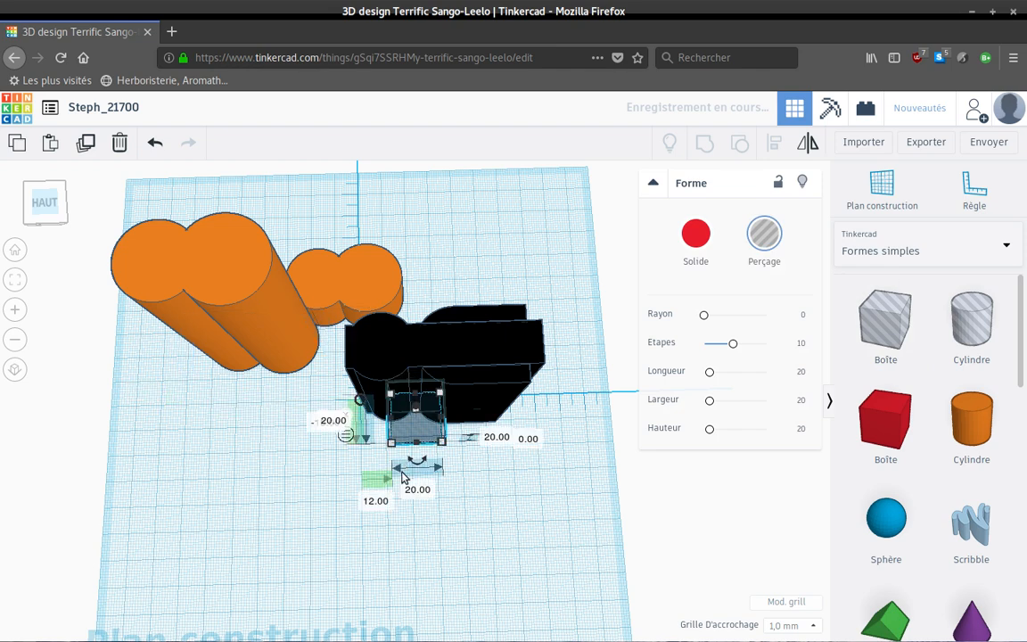
click(332, 421)
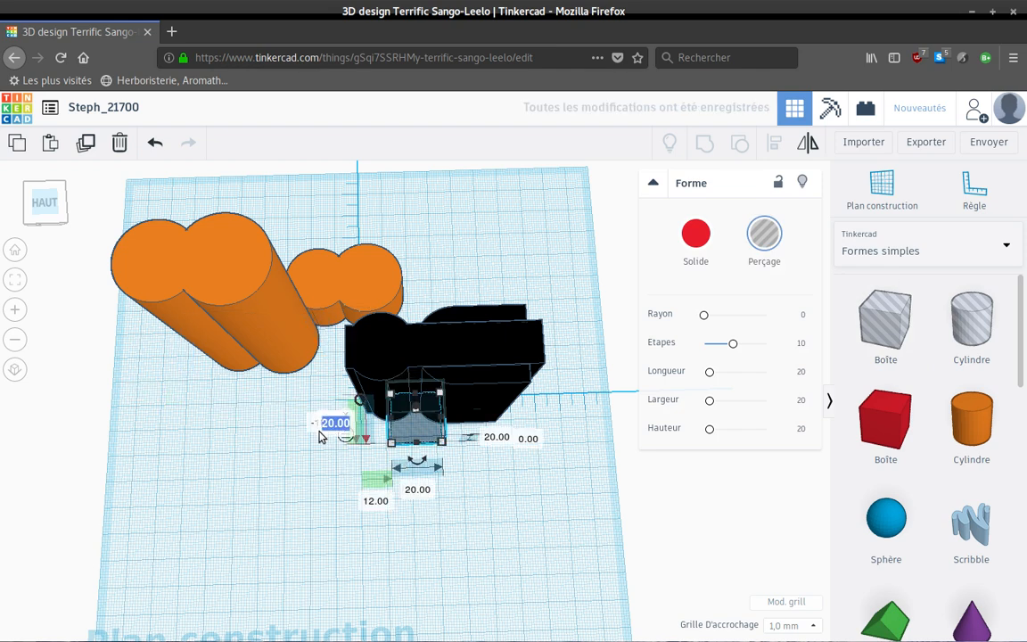
text(19)
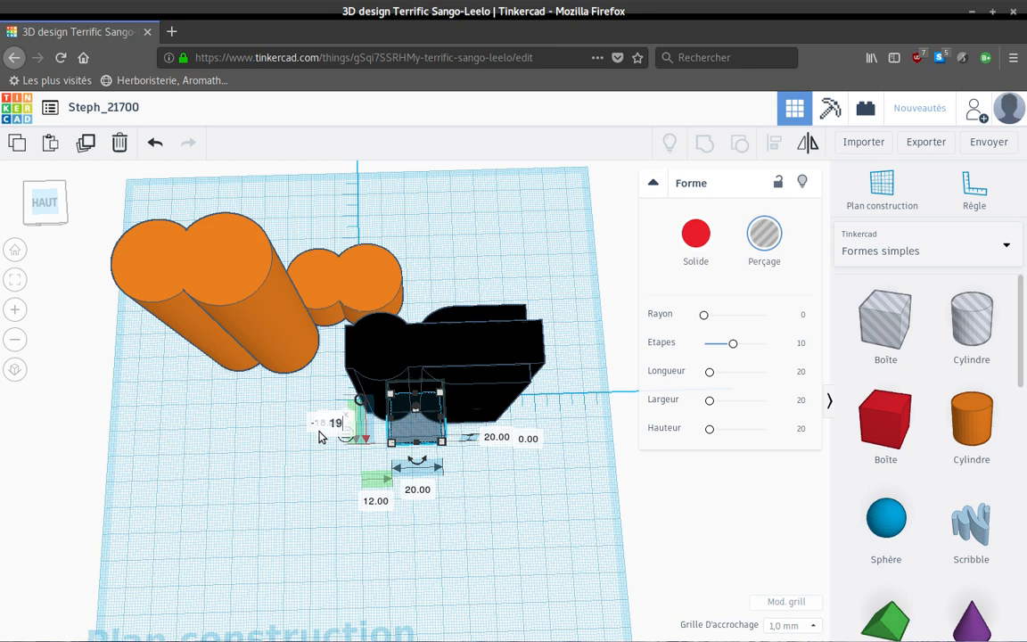
key(Return)
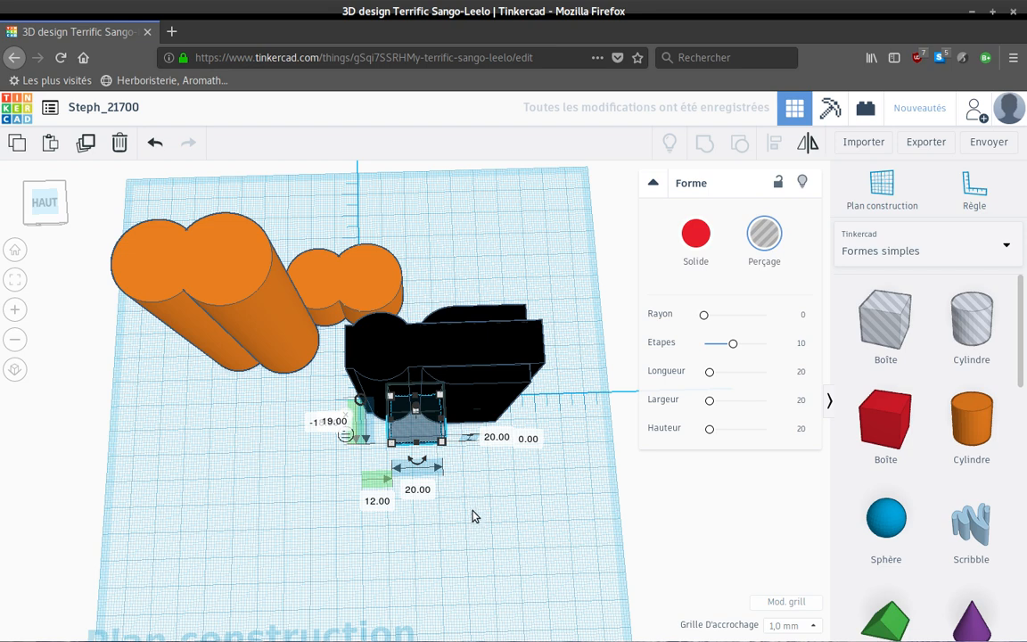
- Set the hole box's height to 71 mm, its elevation to 4 mm and its depth-wise offset to -9.5 mm
right_drag(474, 515, 474, 479)
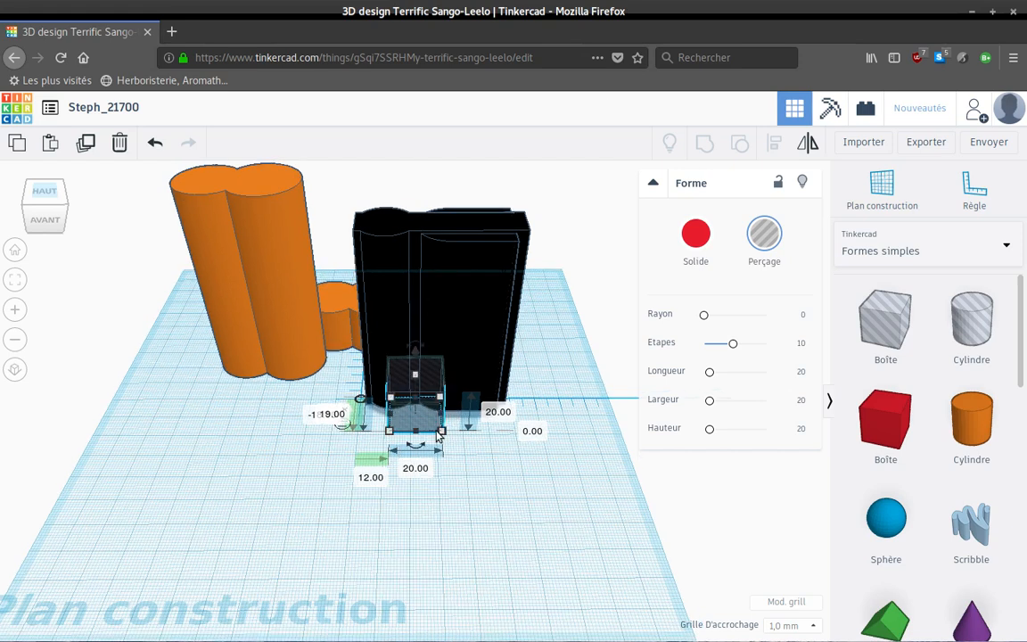
click(496, 414)
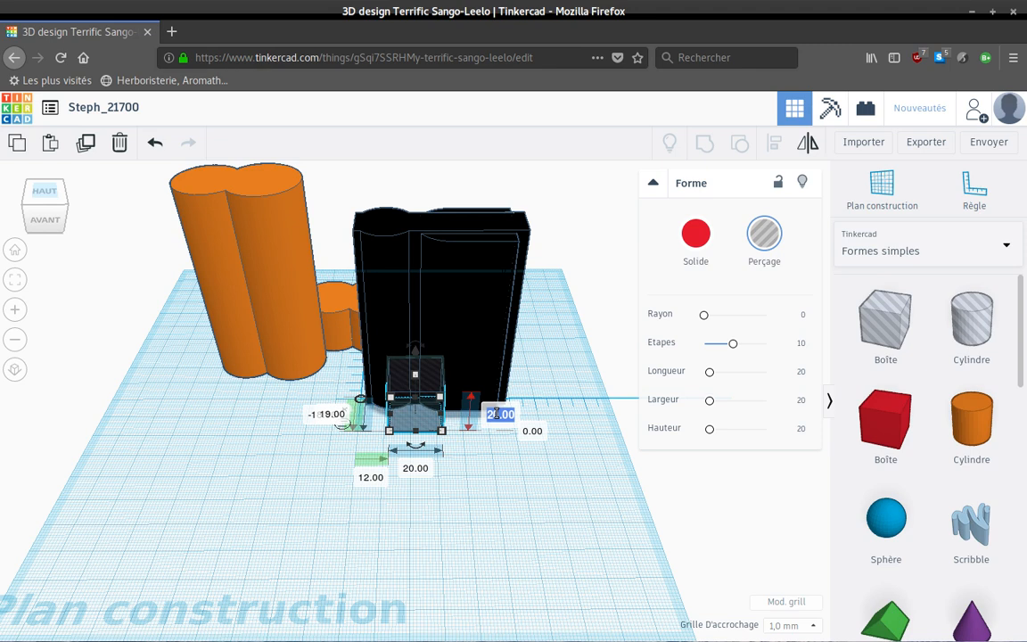
text(71)
key(Return)
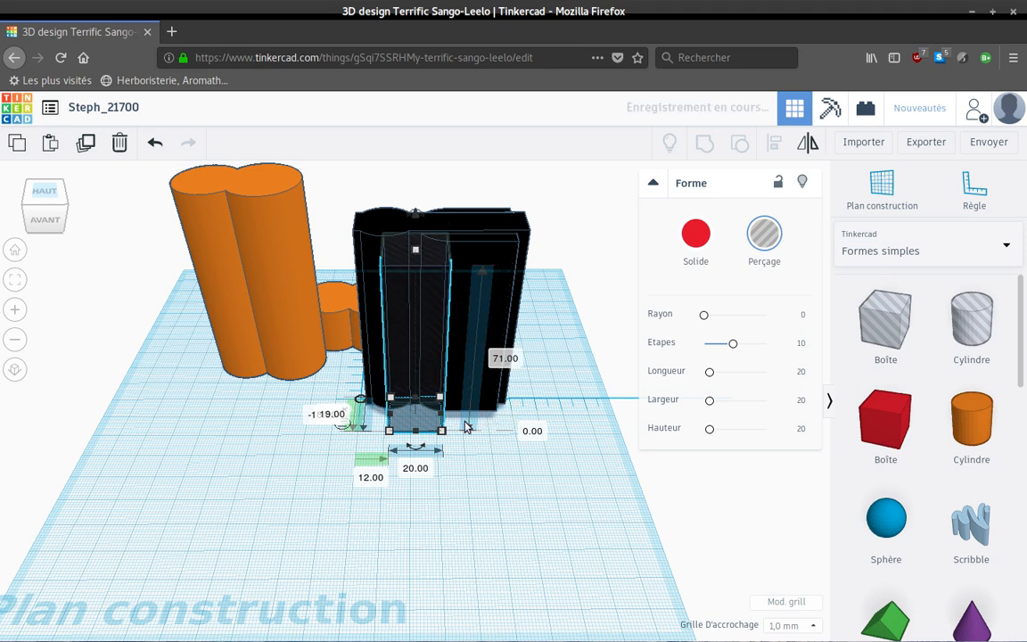
click(530, 431)
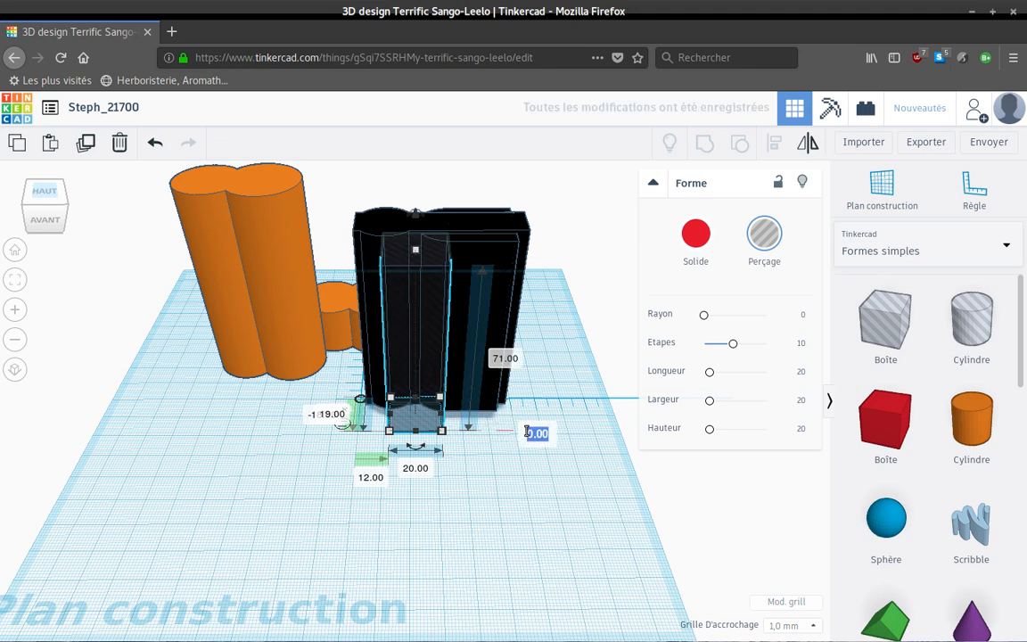
text(4)
key(Return)
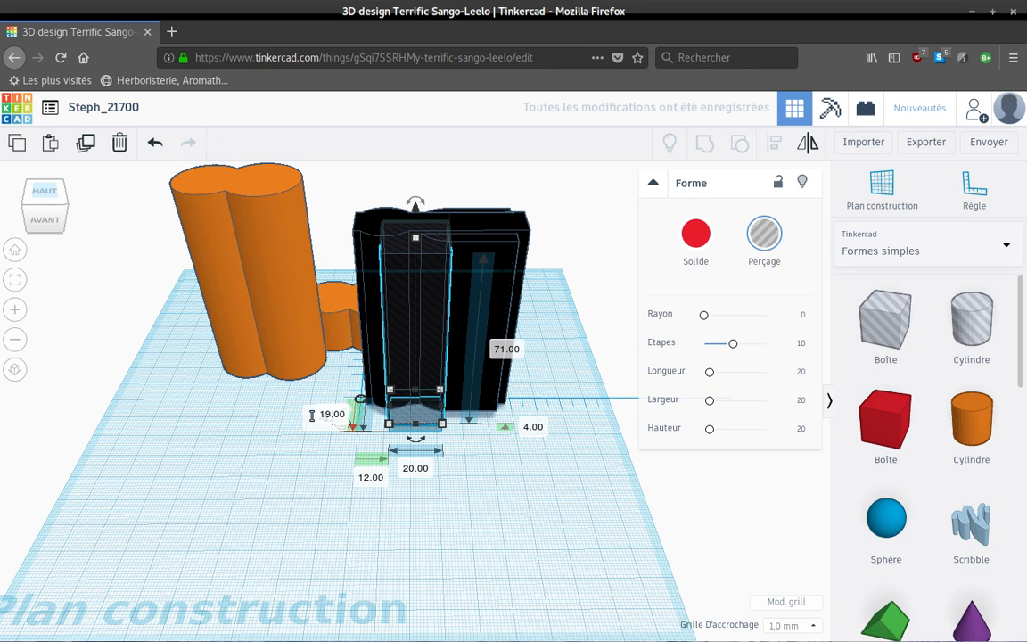
key(Return)
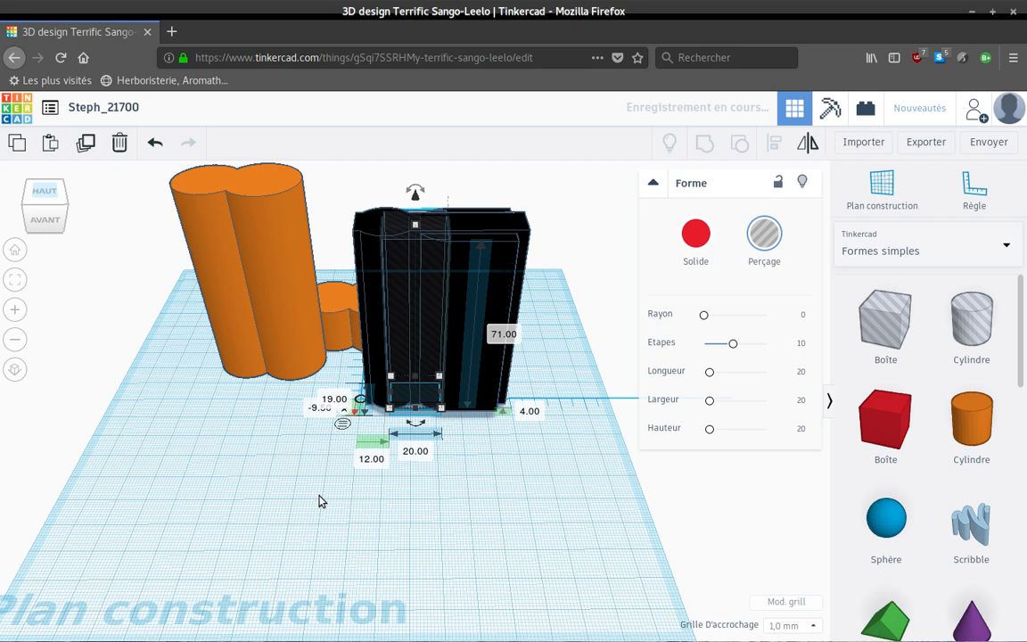
- Check the hole box's position among the black inner parts and set its width-wise offset to 12.5 mm
right_drag(321, 501, 186, 502)
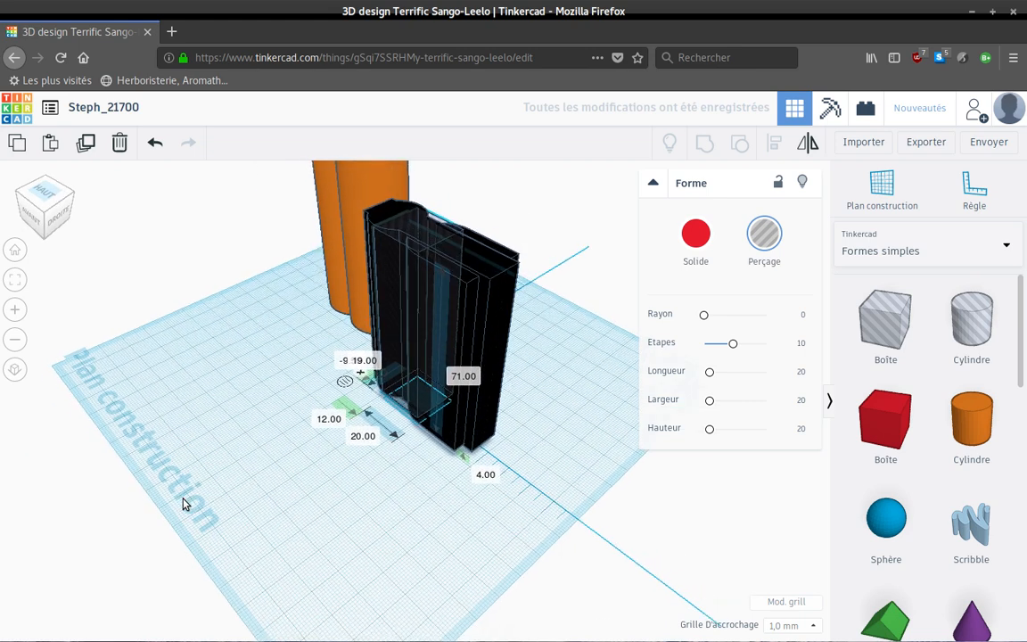
scroll(221, 481, up, 3)
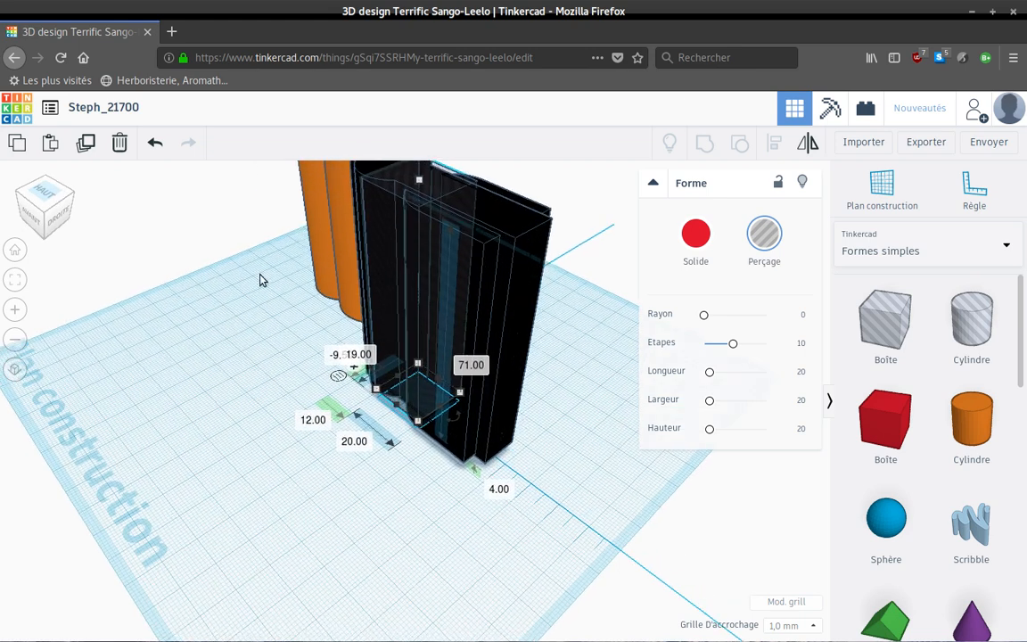
scroll(254, 308, up, 4)
scroll(253, 503, up, 2)
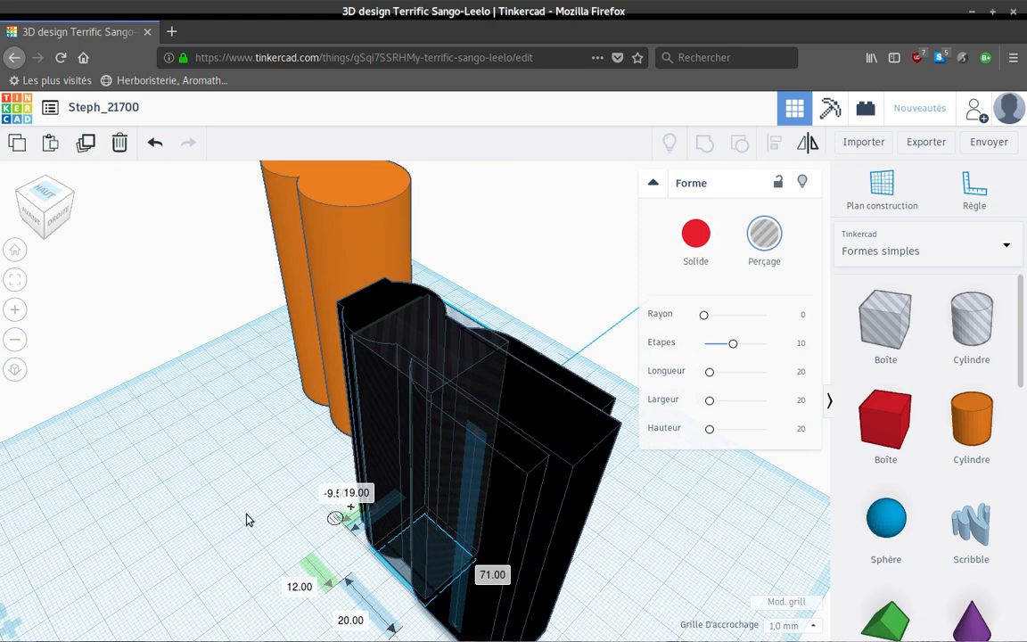
scroll(378, 540, down, 2)
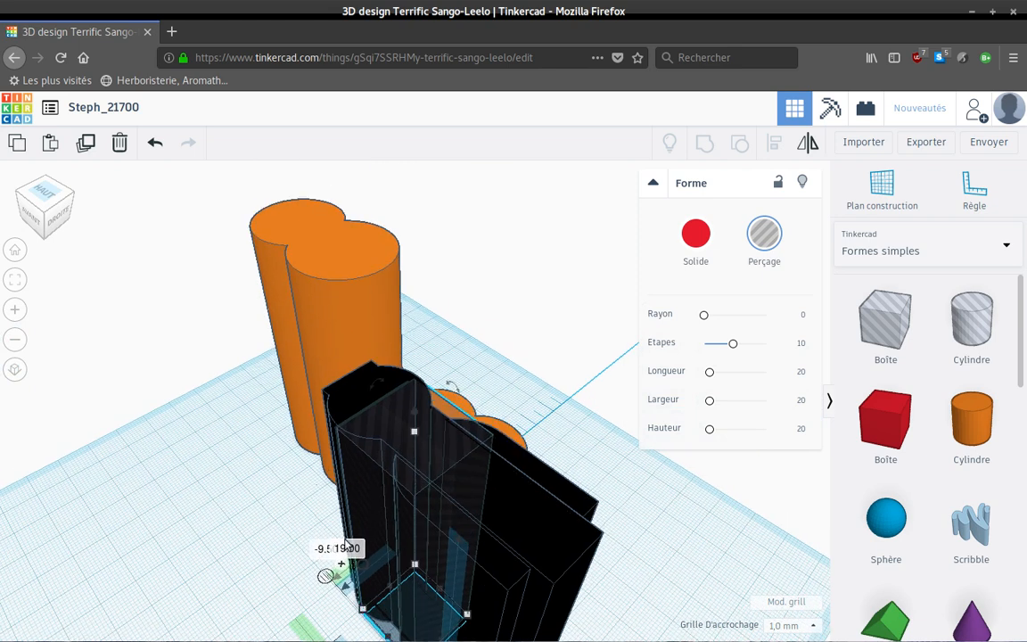
mouse_move(369, 547)
right_down()
mouse_move(396, 549)
mouse_move(382, 533)
mouse_move(402, 545)
mouse_move(353, 534)
mouse_move(351, 557)
mouse_move(377, 563)
mouse_move(362, 546)
mouse_move(384, 561)
right_up()
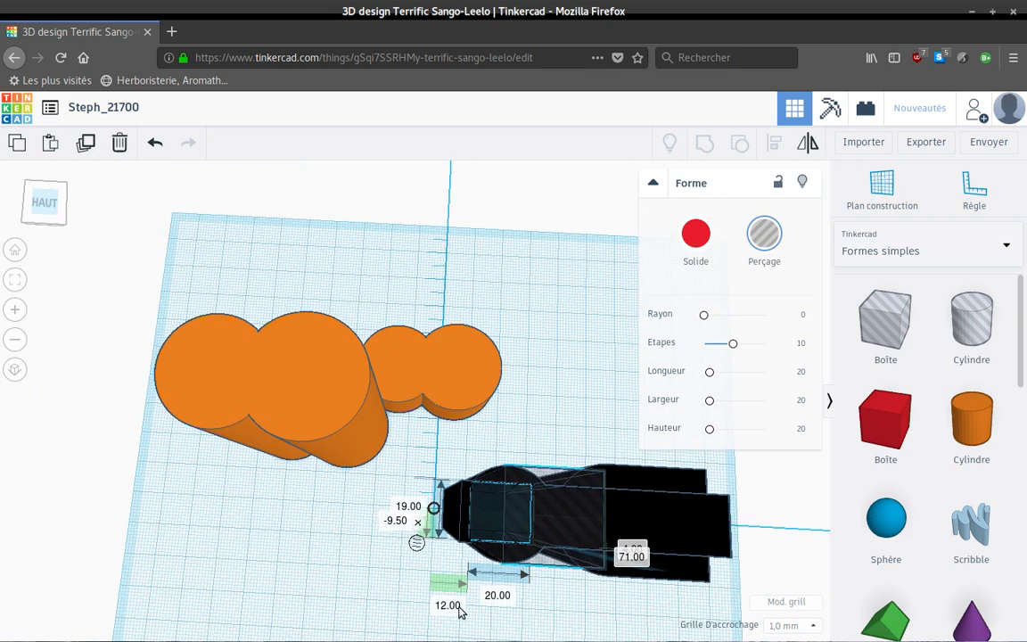
right_drag(459, 611, 451, 609)
click(452, 607)
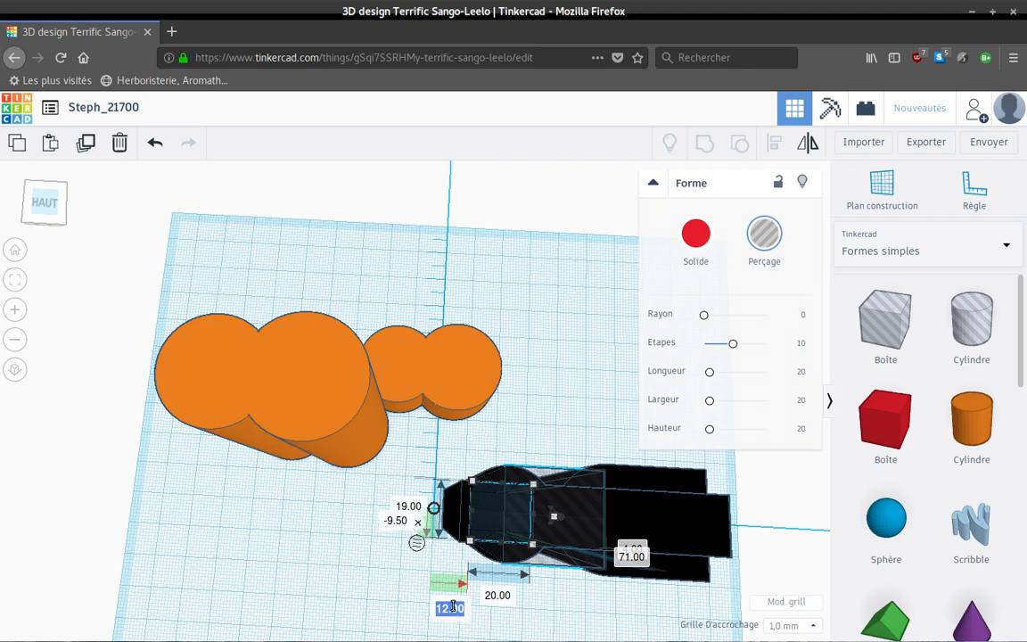
key(BackSpace)
text(12)
key(Return)
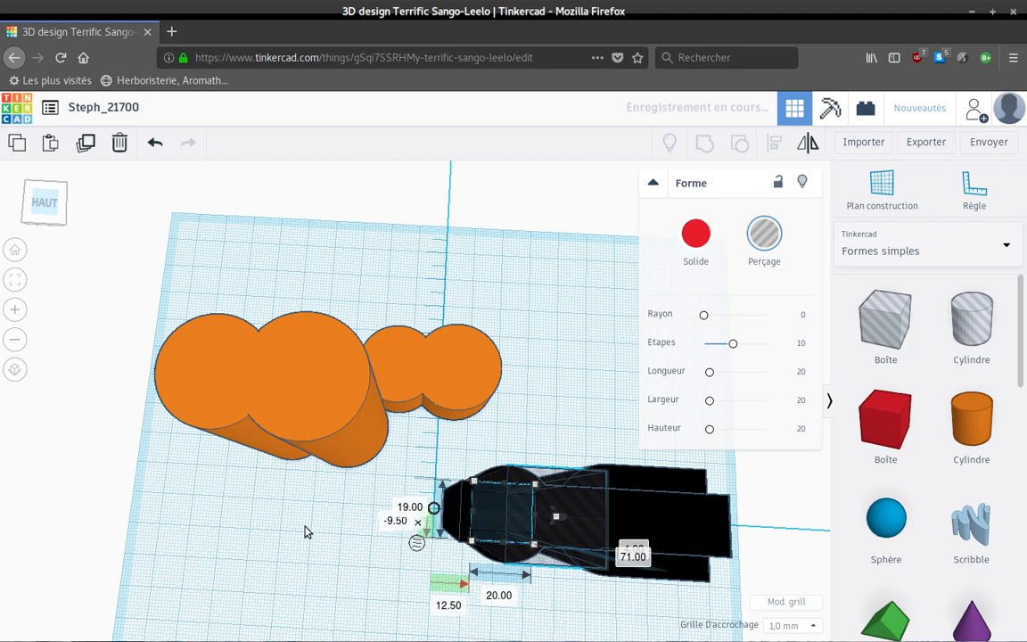
- Inspect the hole box's fit, set its height to 67 mm and raise it to an elevation of 6 mm
scroll(284, 541, up, 3)
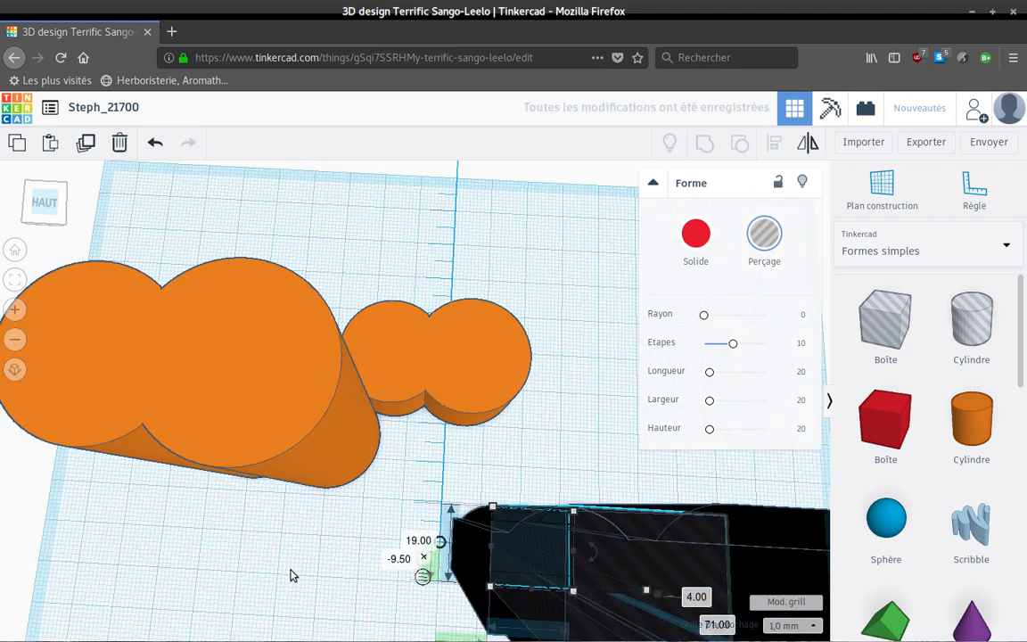
middle_drag(232, 550, 113, 574)
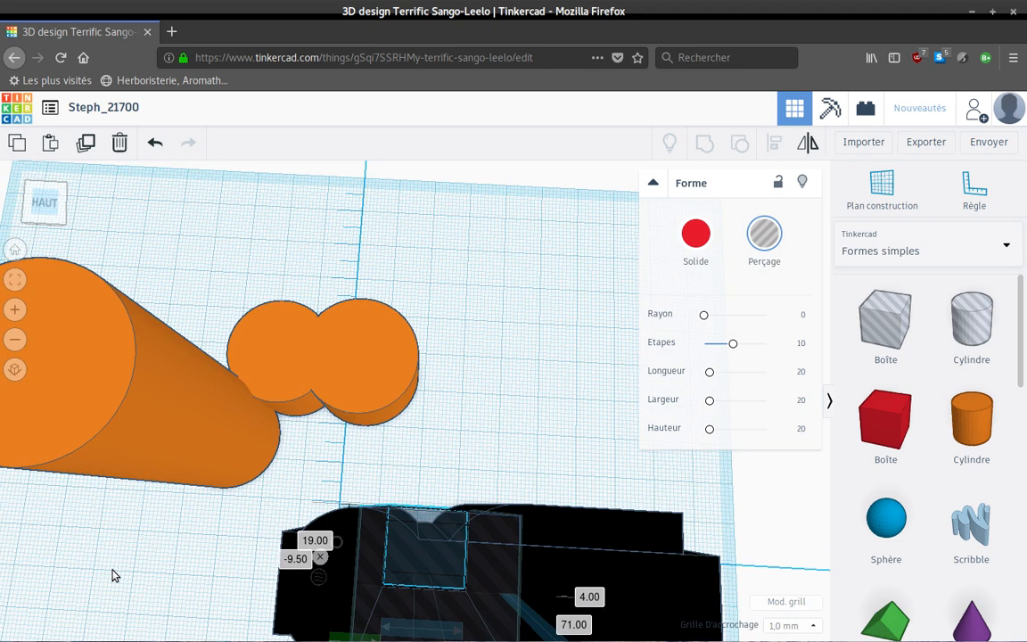
middle_drag(126, 534, 189, 521)
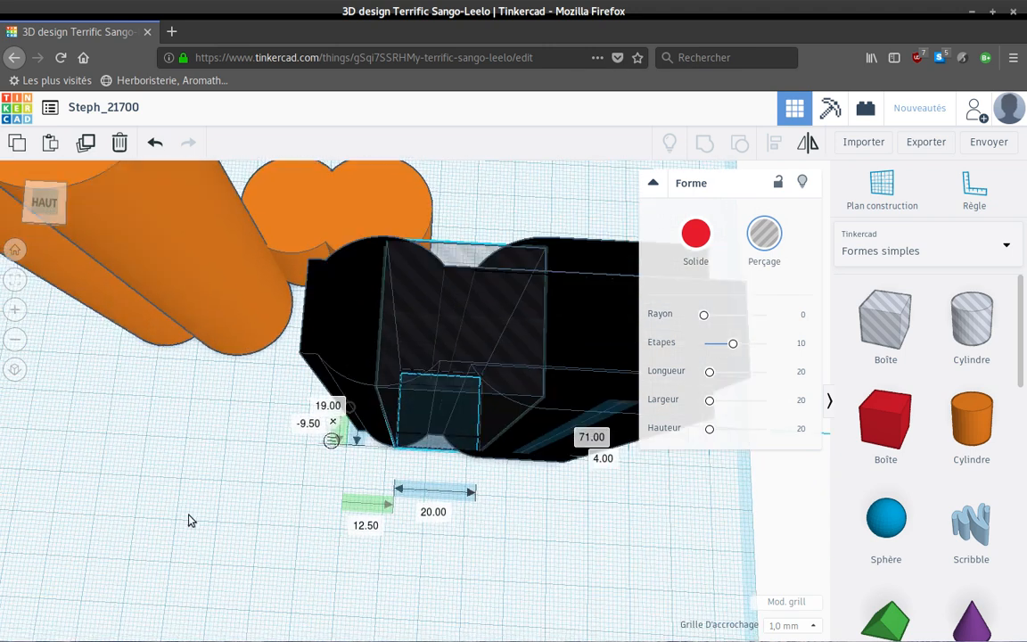
right_drag(520, 496, 531, 540)
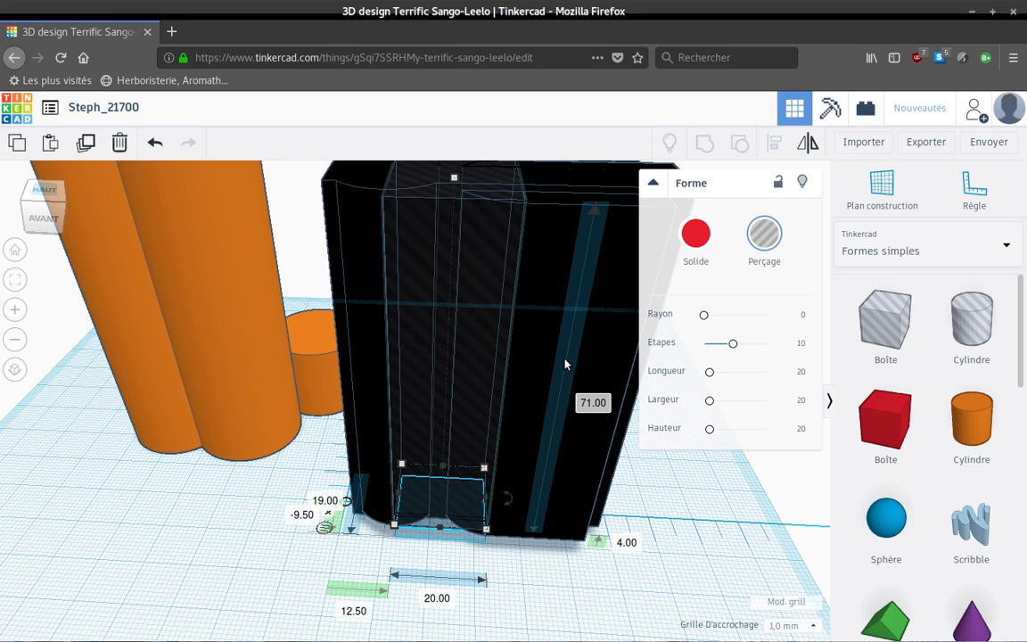
click(587, 402)
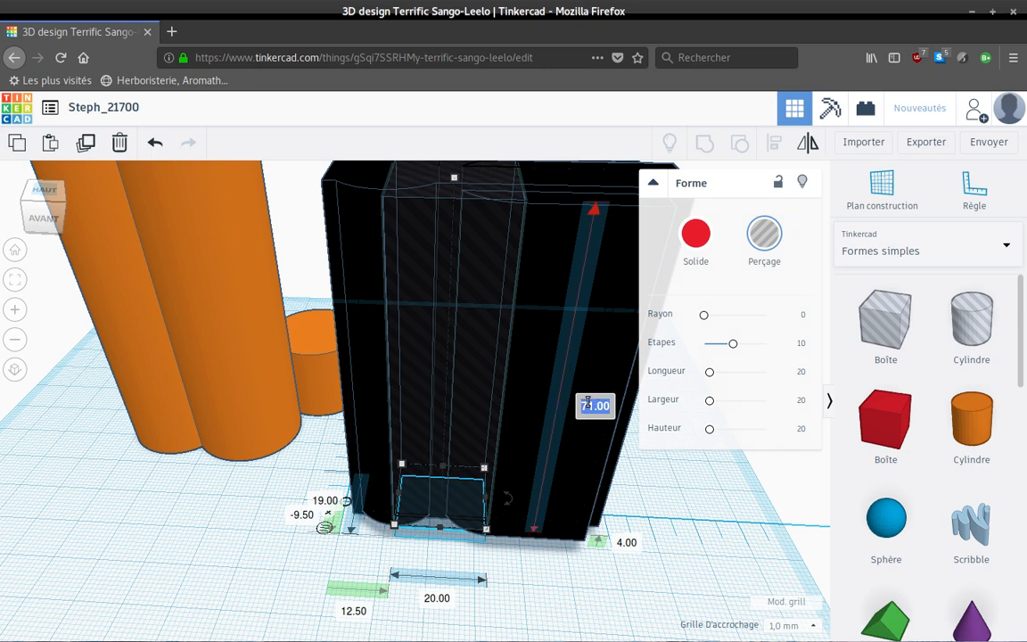
text(67)
key(Return)
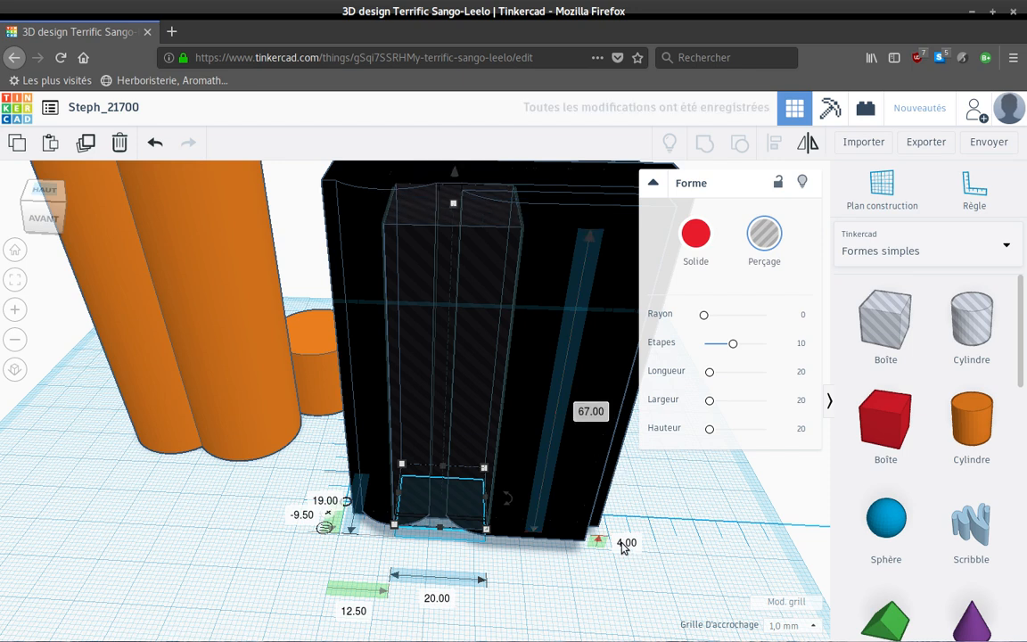
click(626, 544)
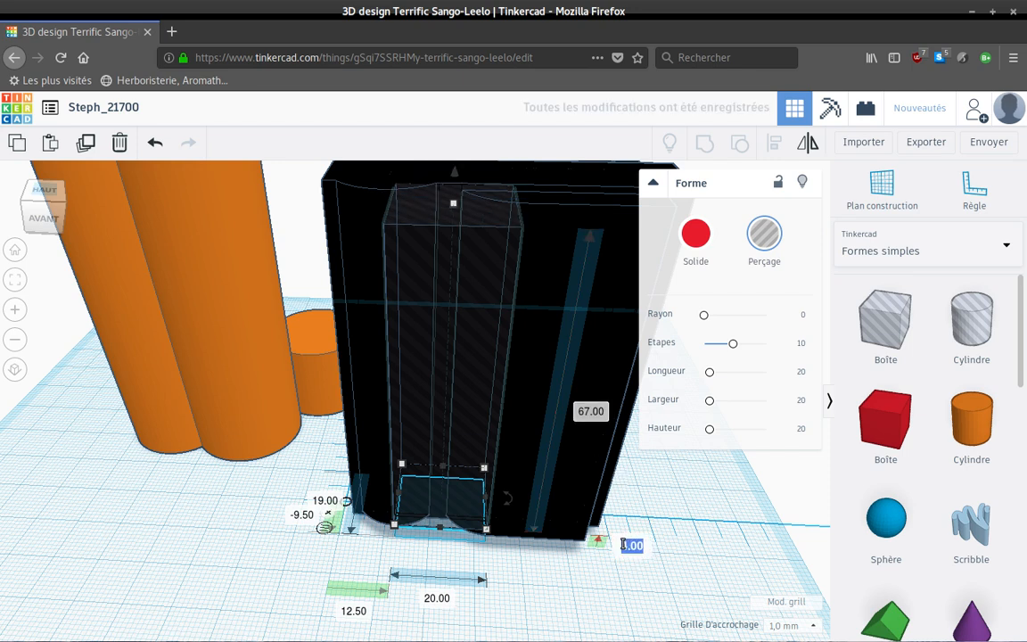
text(6)
key(Return)
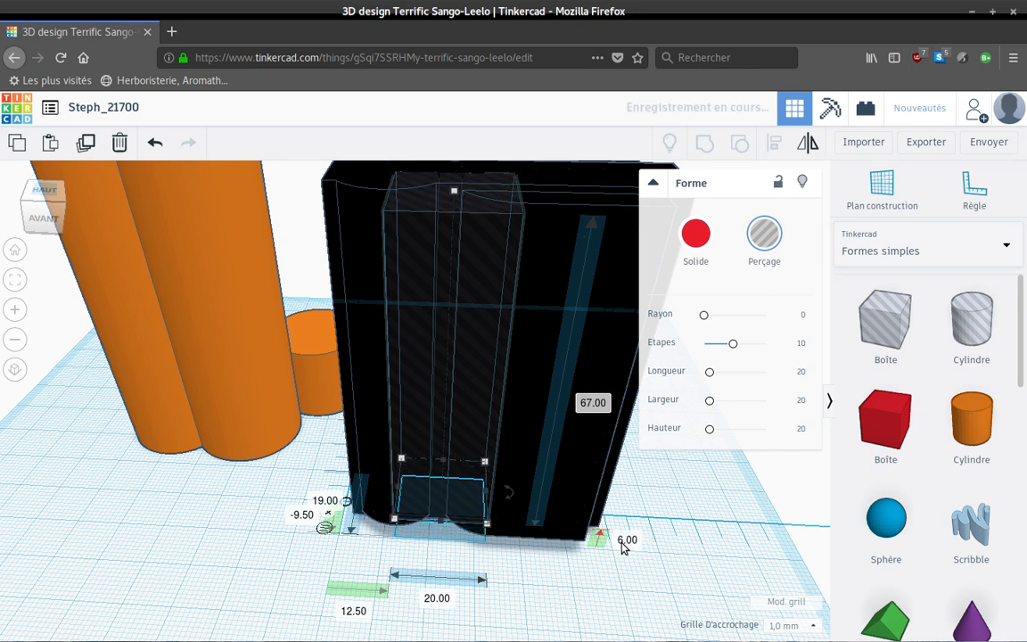
- Move the tall double-cylinder body back over the black inner parts, with offsets of 0 mm width-wise and -13.5 mm depth-wise
right_drag(549, 584, 573, 584)
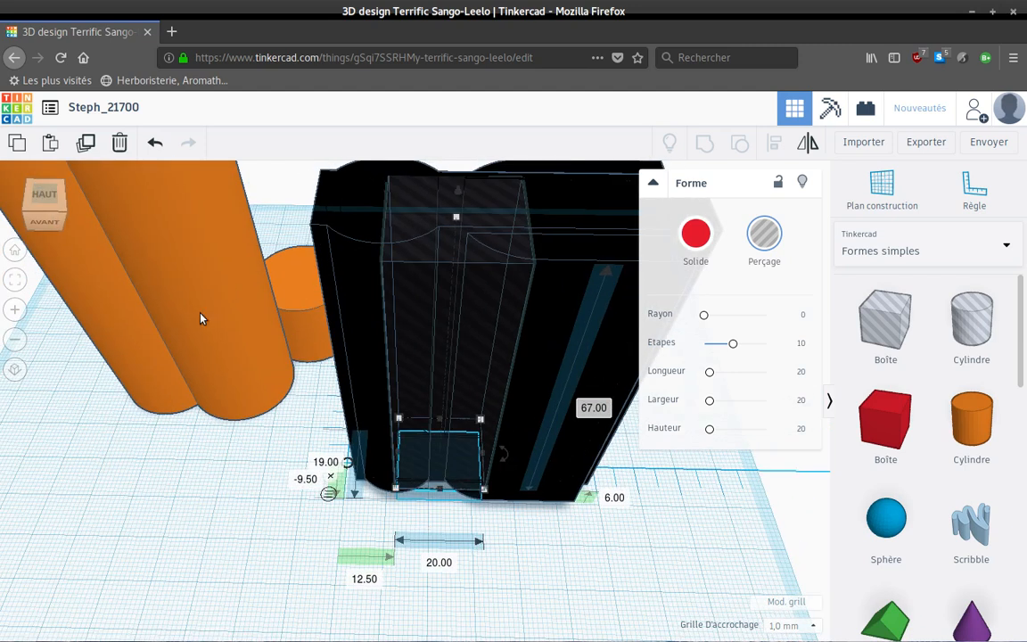
drag(200, 314, 494, 440)
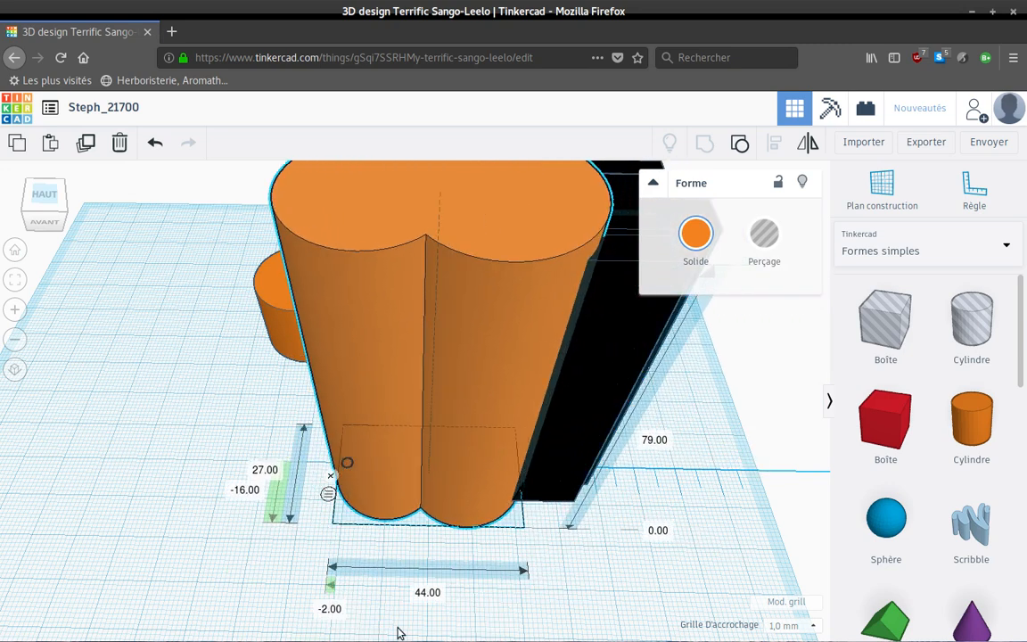
click(330, 609)
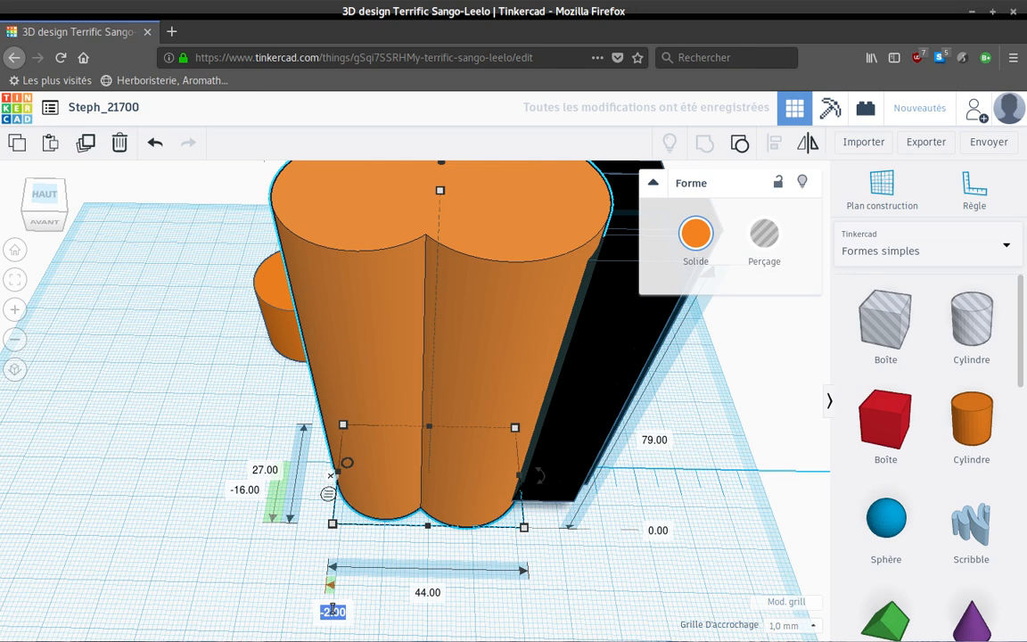
text(0)
key(Return)
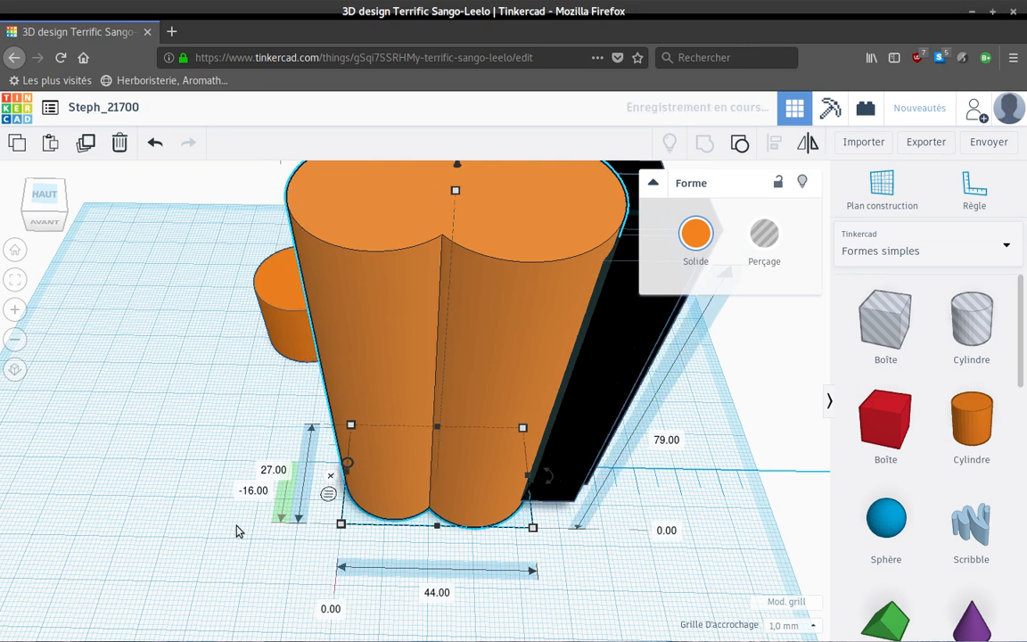
click(247, 493)
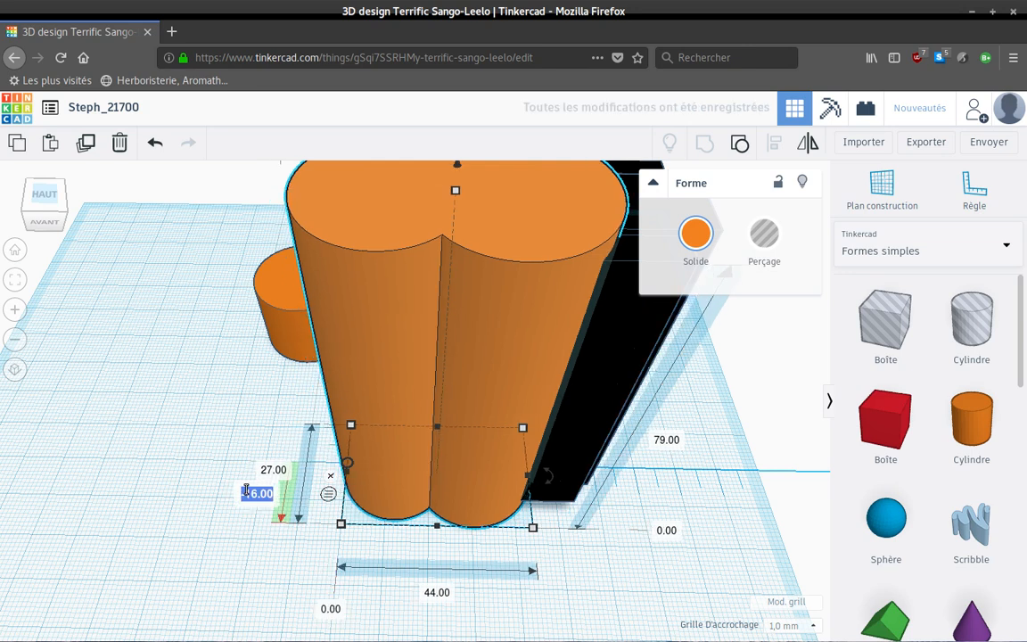
key(BackSpace)
text(-13.5)
key(Return)
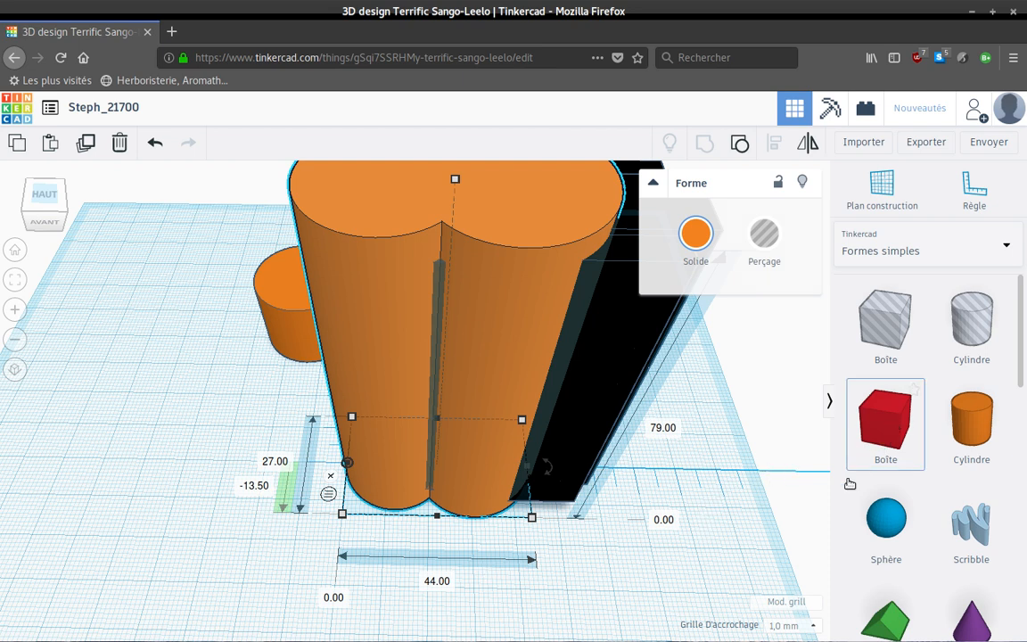
- Place a solid box at the seam between the two cylinders and set its depth to 22 mm and its height to 79 mm
click(677, 541)
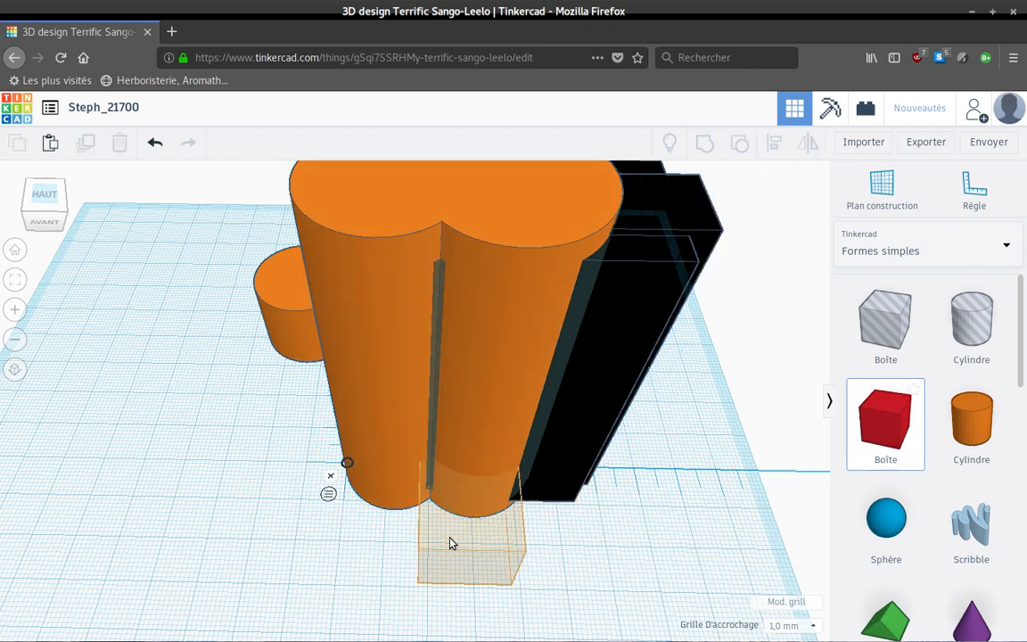
click(433, 474)
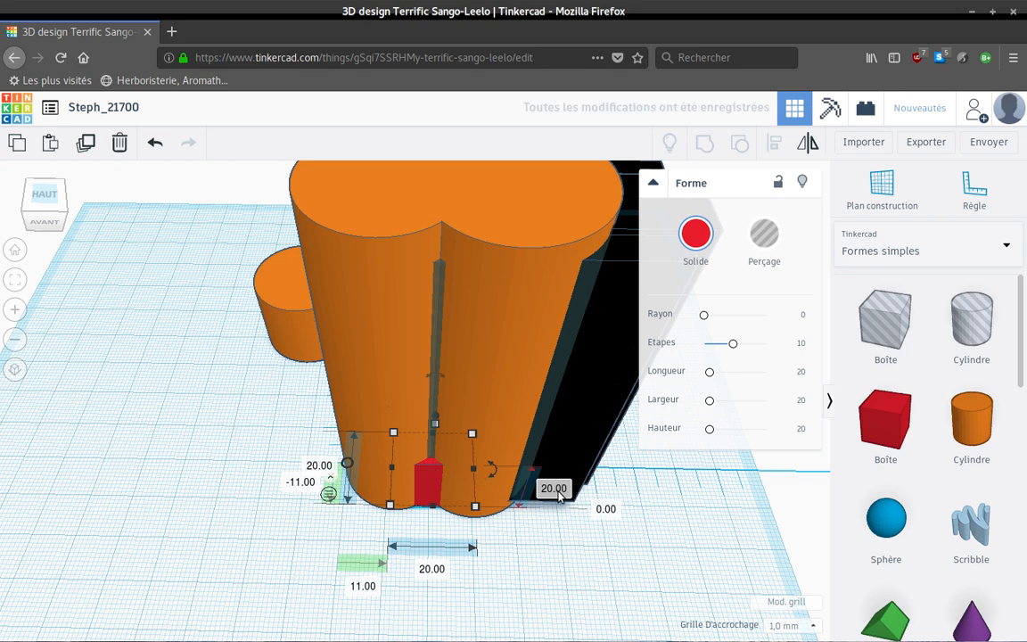
click(556, 491)
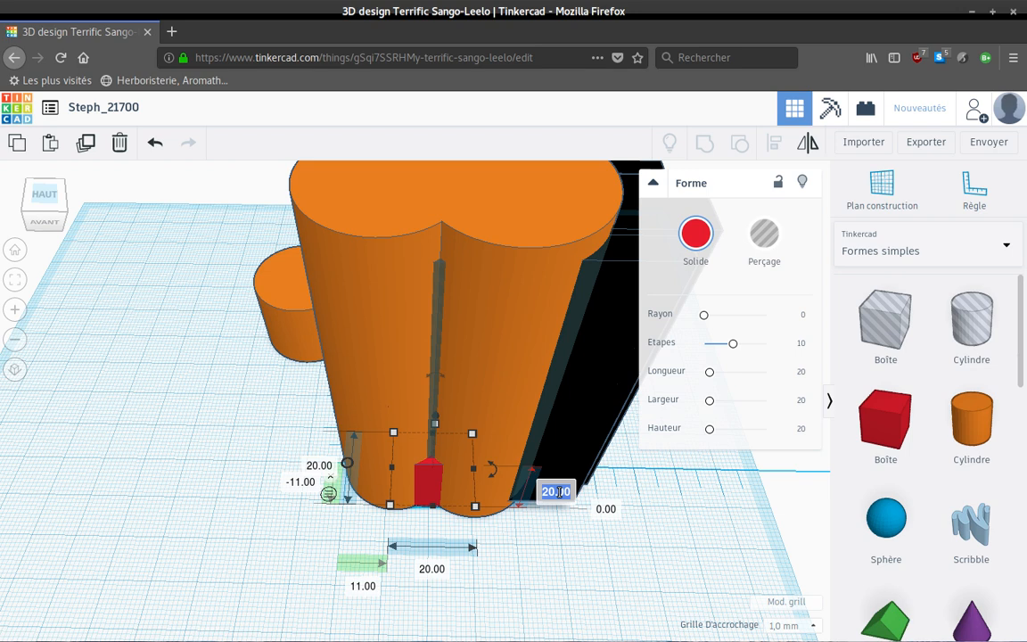
click(313, 467)
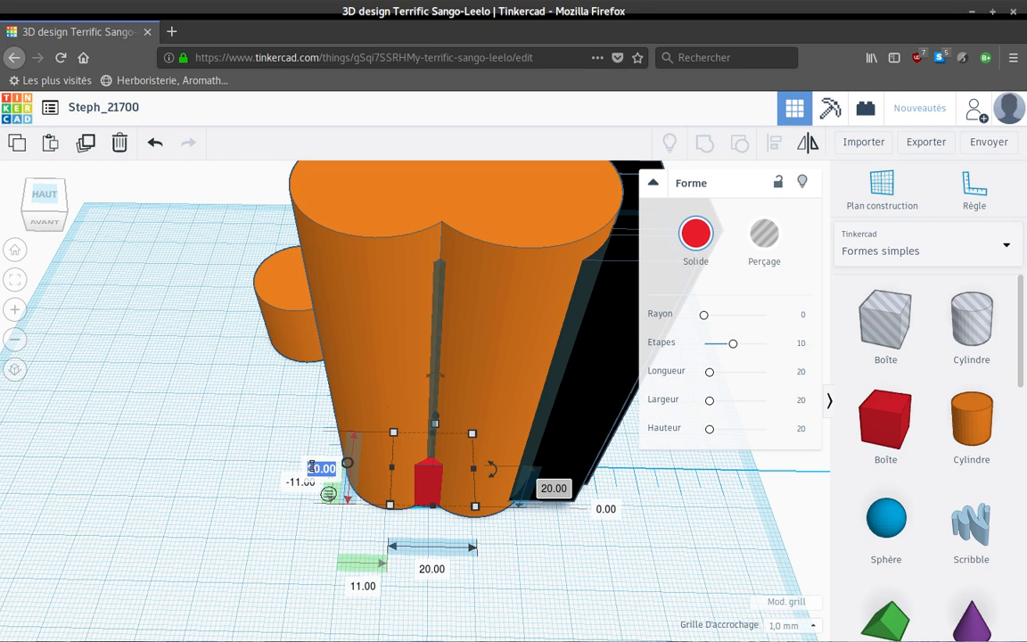
text(22)
click(554, 490)
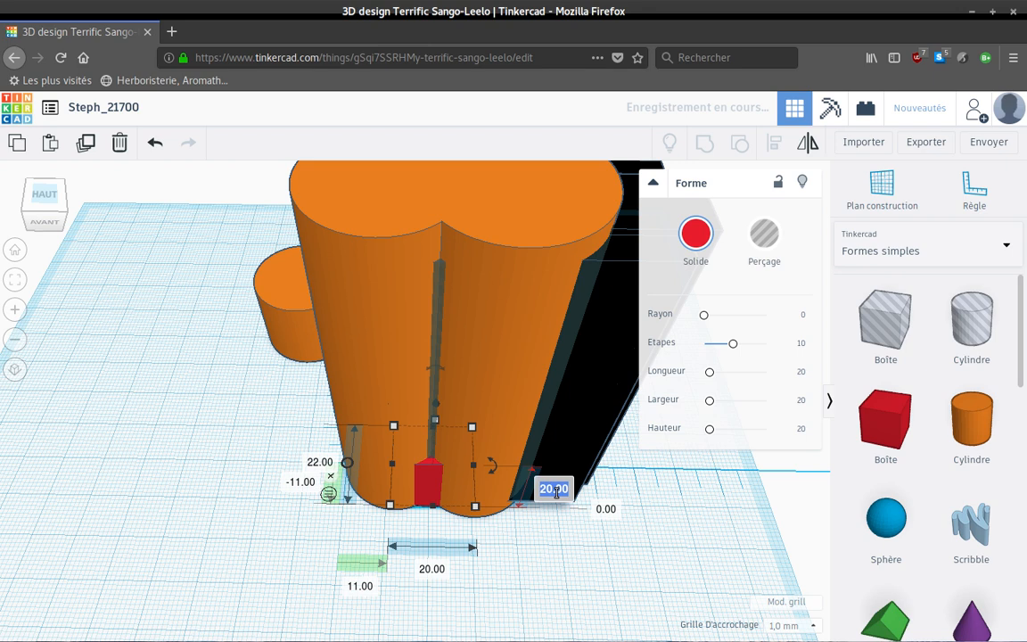
text(79)
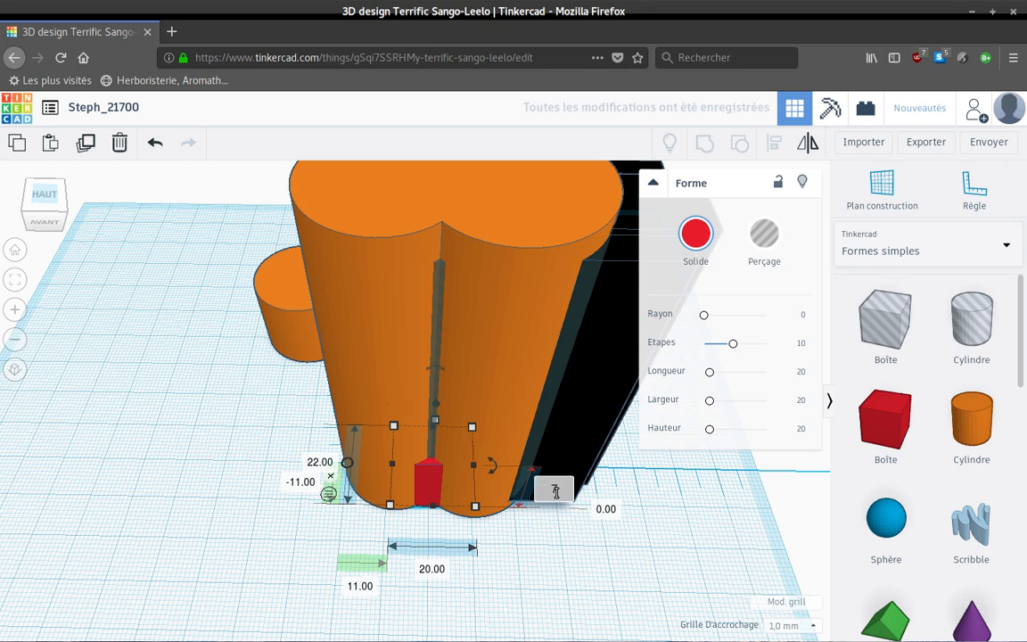
key(Return)
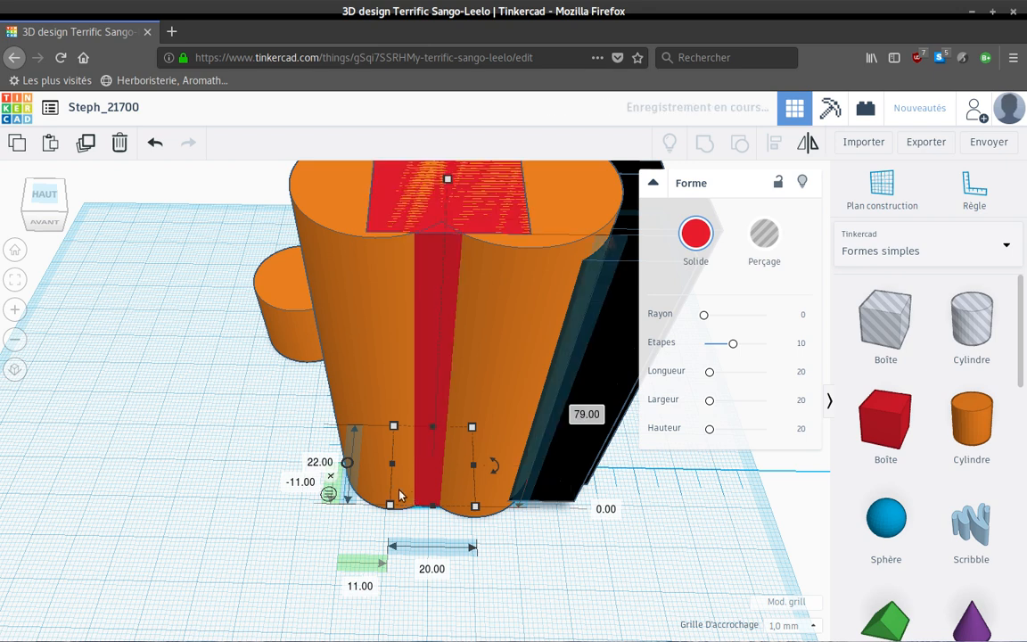
- Select the double-cylinder body together with the red box and the black inner parts and group them
right_drag(193, 526, 202, 540)
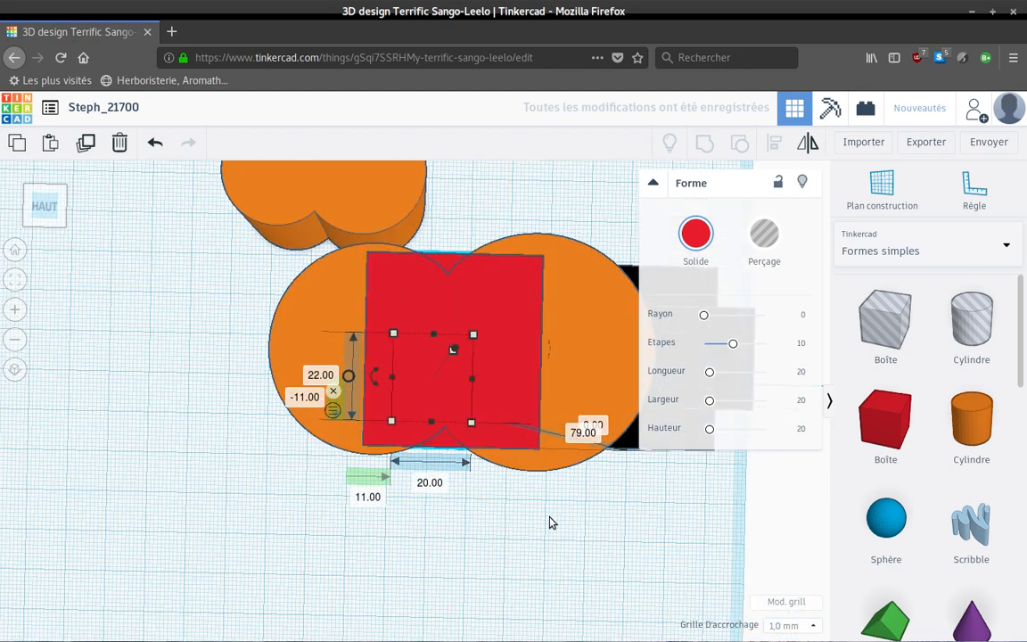
click(605, 503)
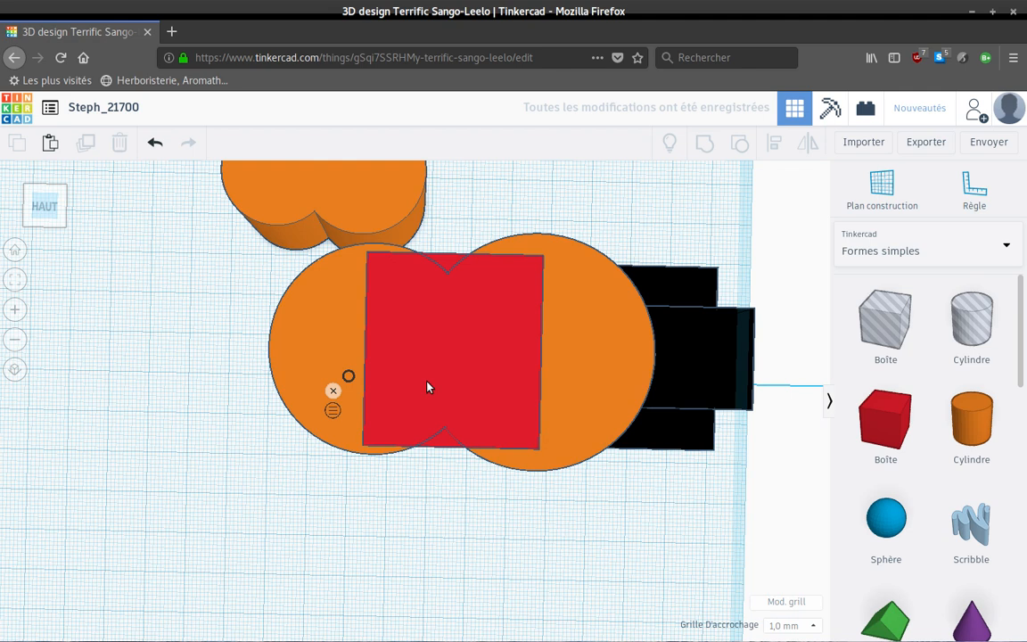
drag(428, 387, 321, 341)
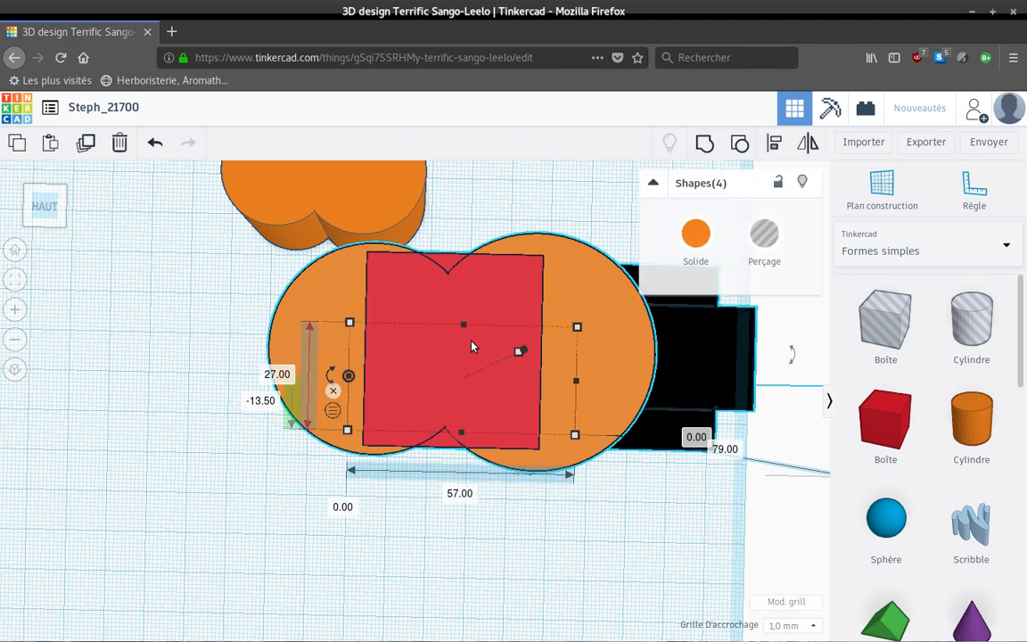
click(706, 143)
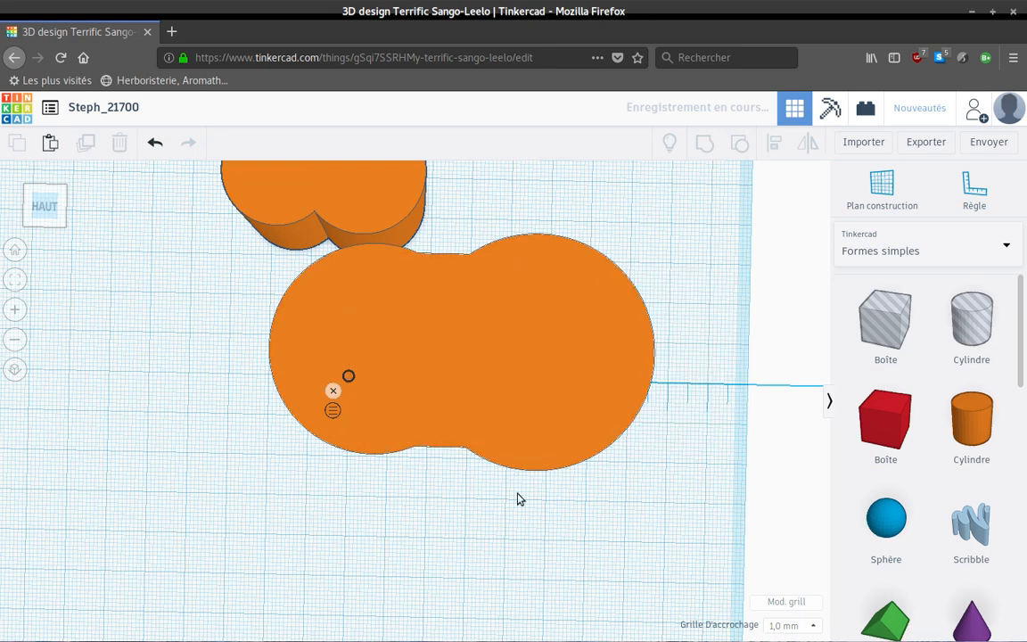
- Place a hole cylinder on the workplane beside the hollowed body and set its height to 1.2 mm
right_drag(529, 543, 313, 414)
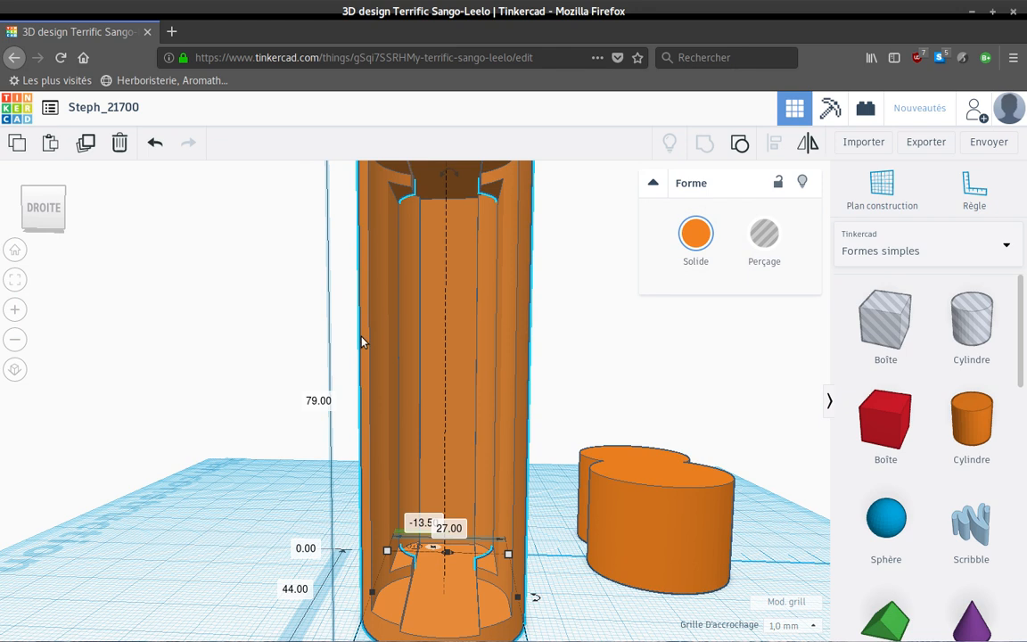
right_drag(232, 546, 472, 613)
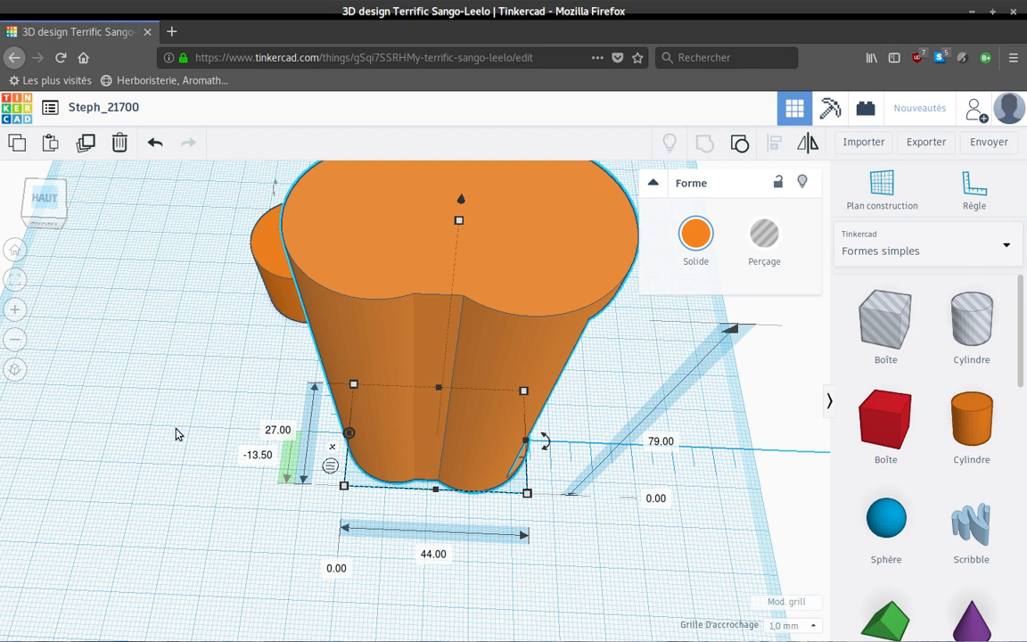
right_drag(172, 360, 793, 493)
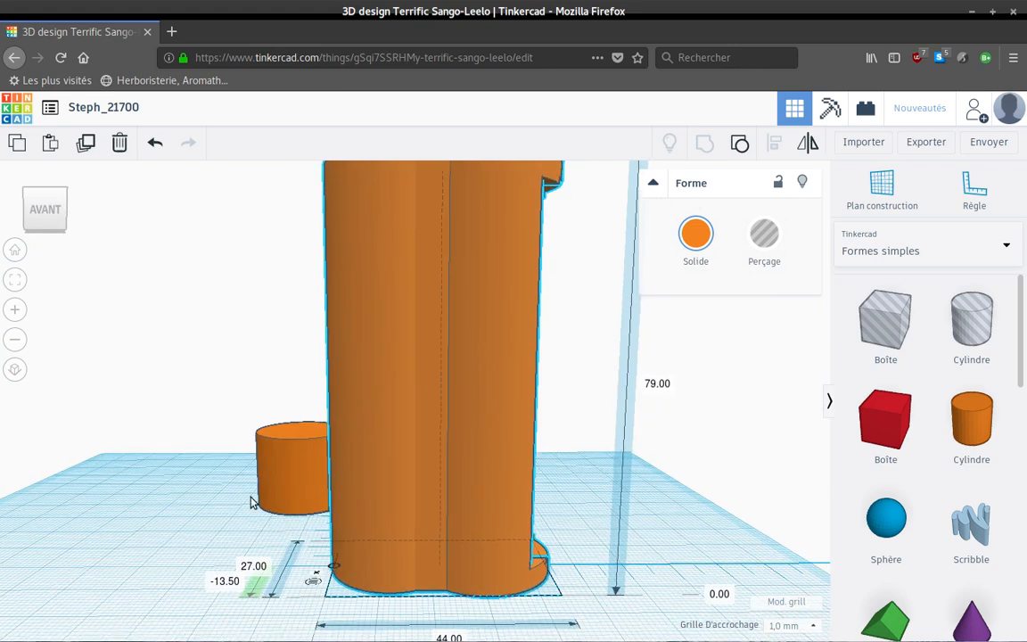
right_drag(140, 490, 149, 526)
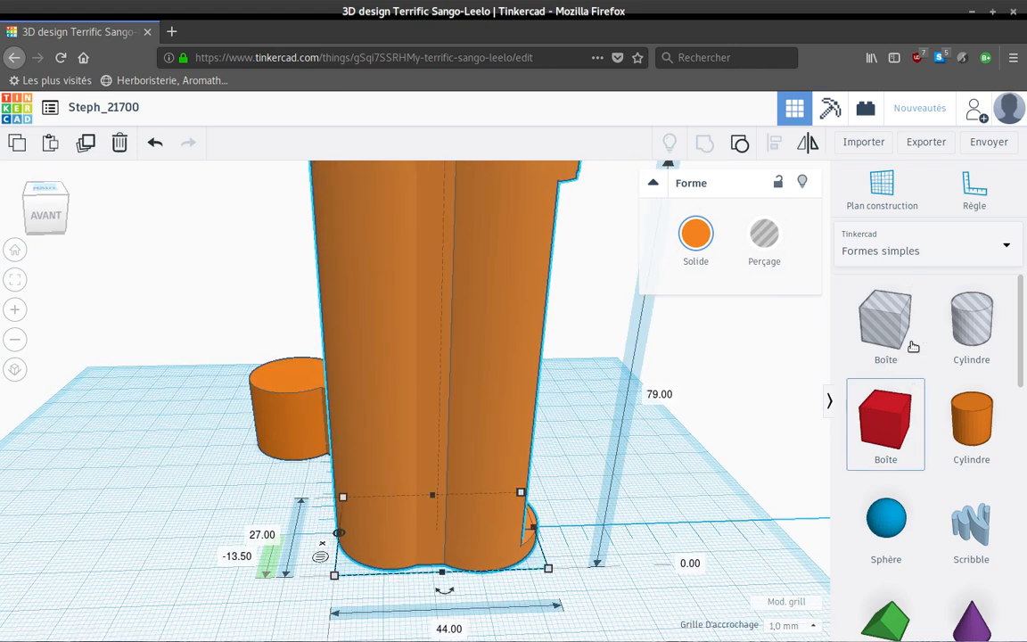
click(971, 312)
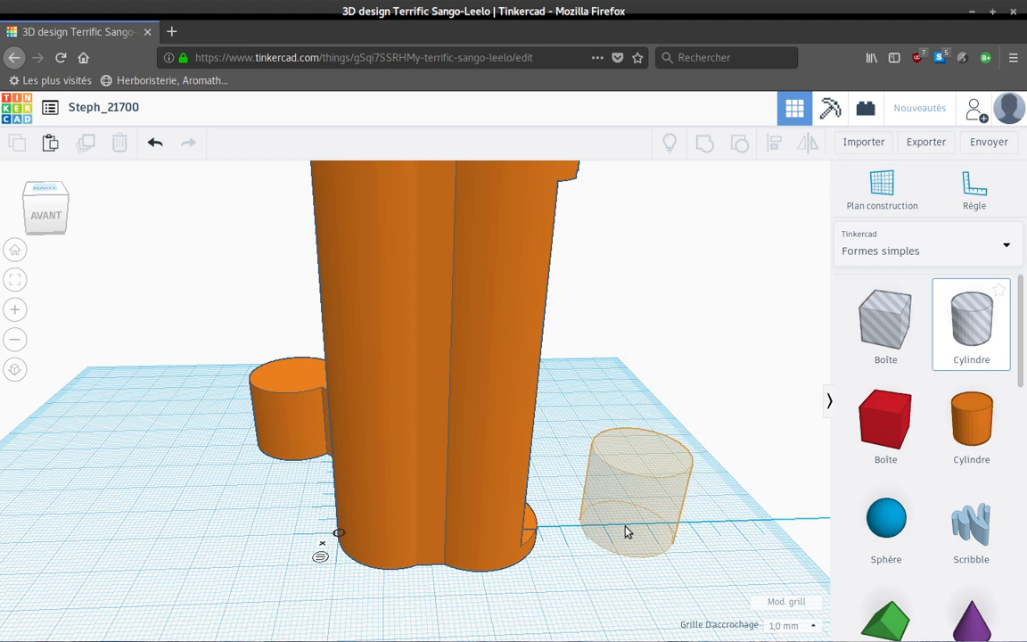
click(648, 478)
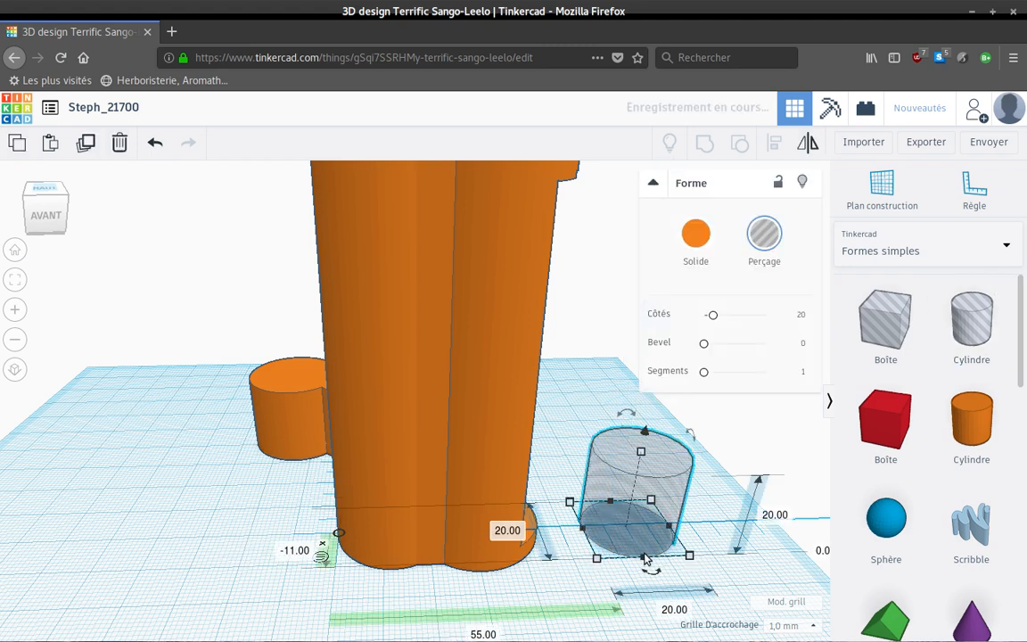
click(774, 516)
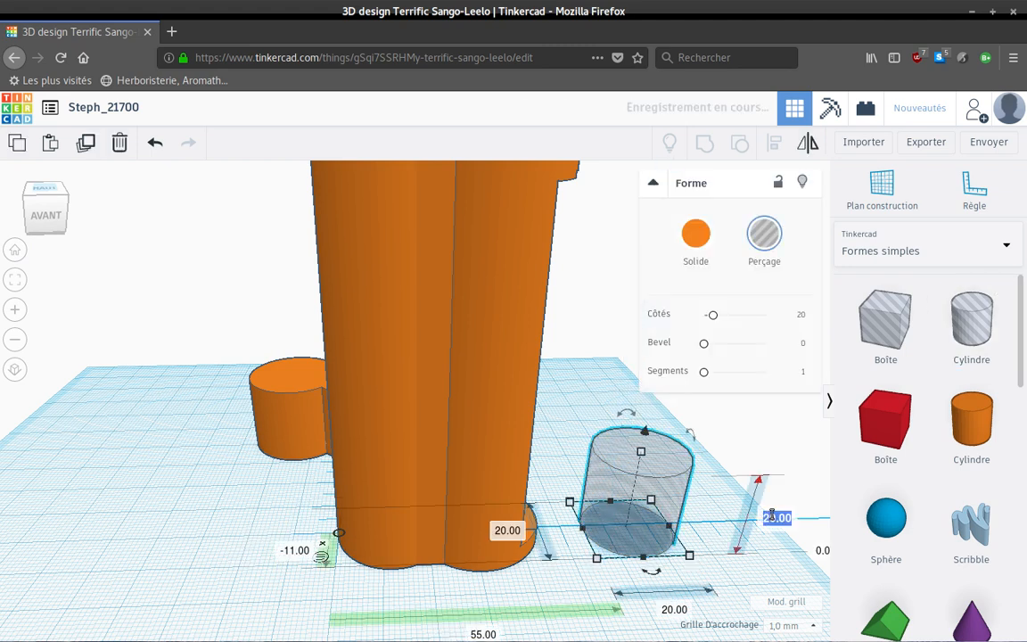
text(1)
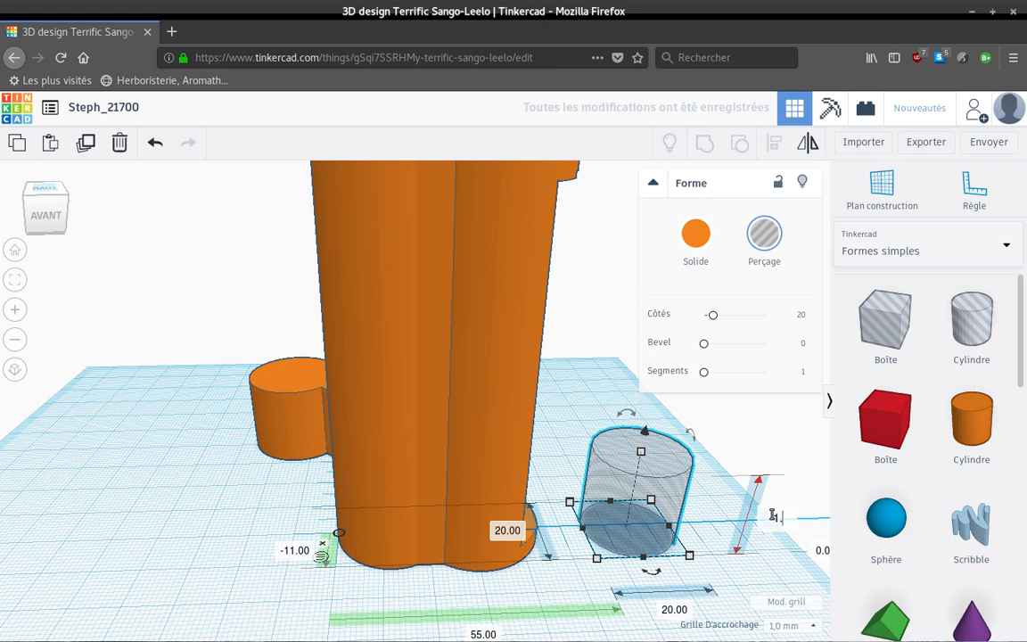
text(.2)
key(Return)
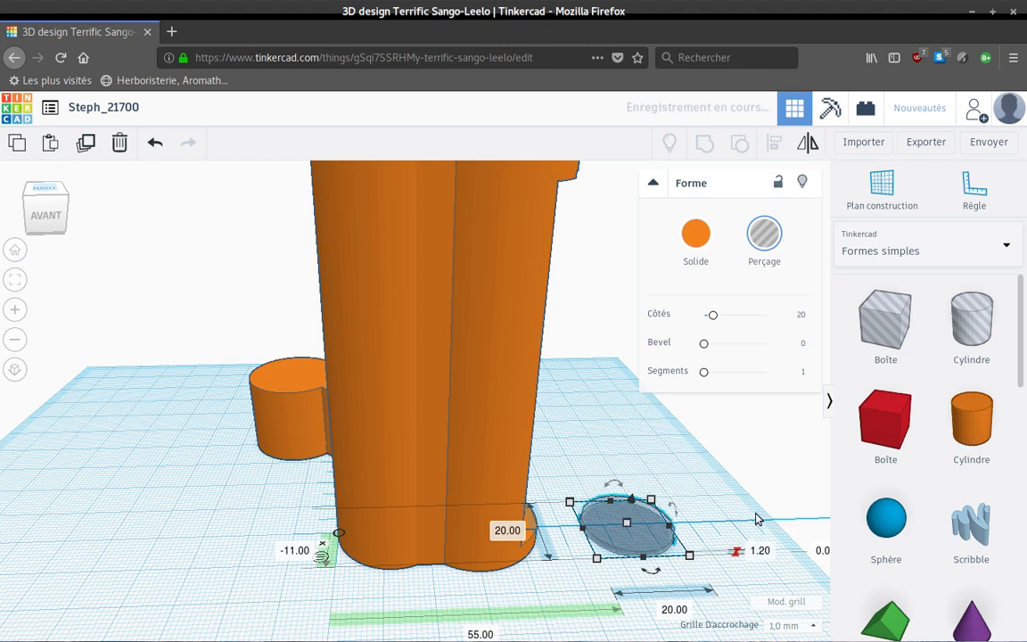
- Set the hole cylinder's width and depth to 22.2 mm and its number of sides to 64
click(670, 609)
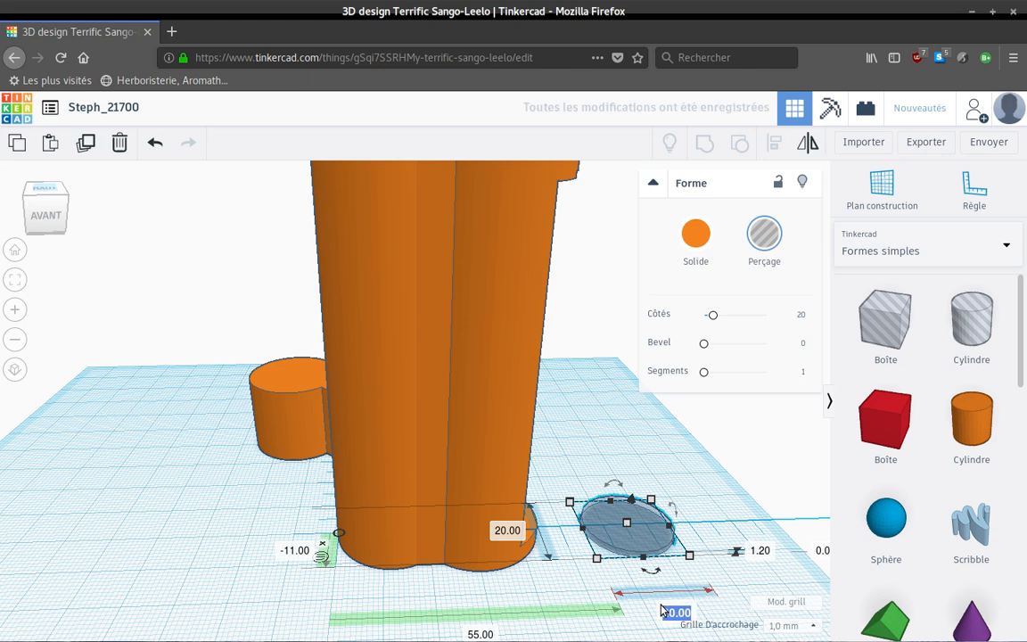
text(22.2)
key(Return)
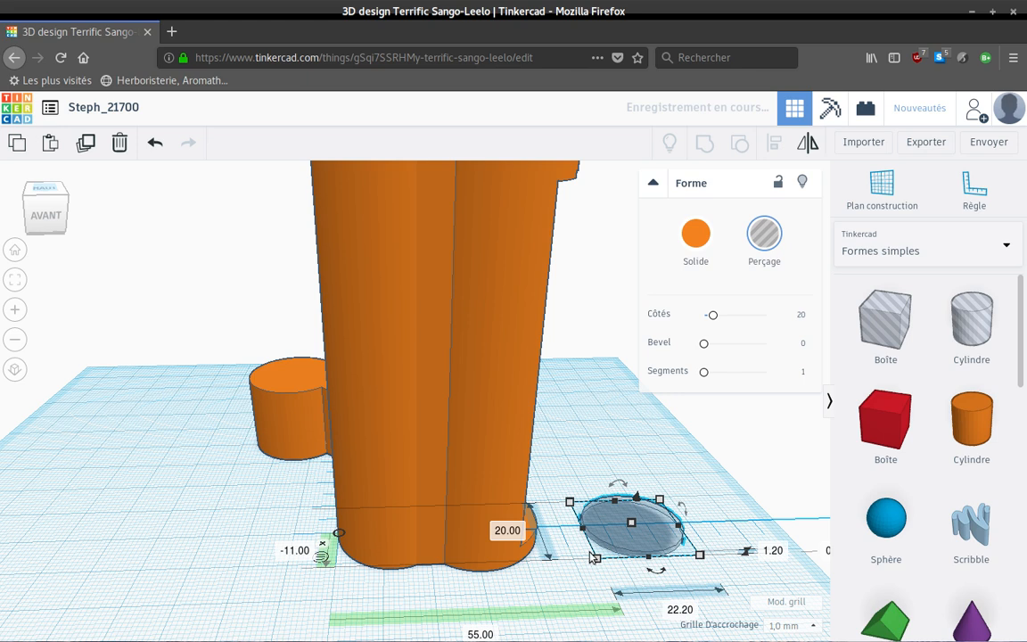
click(504, 530)
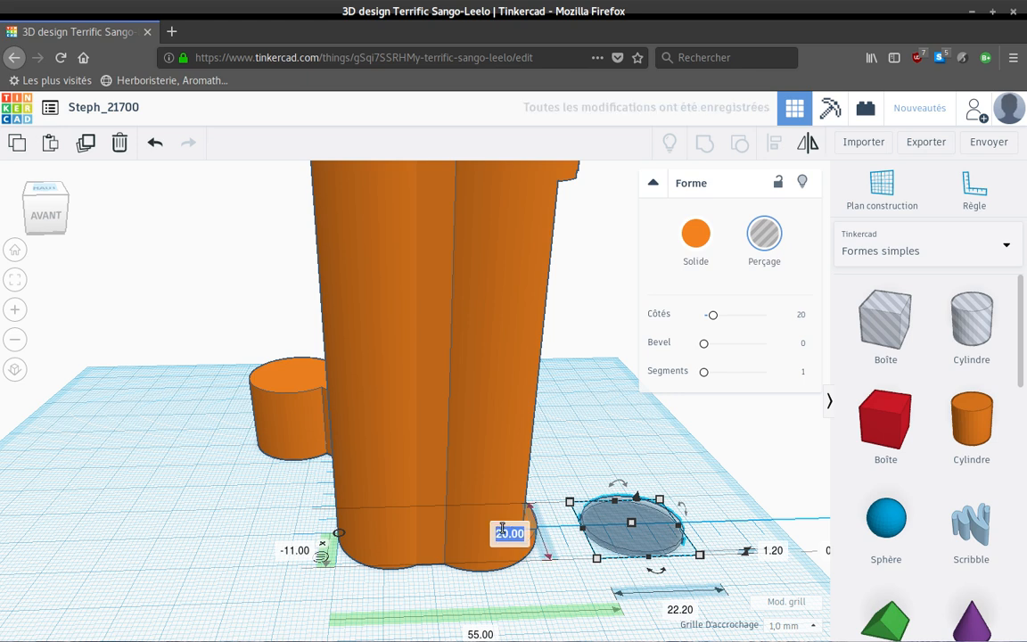
text(22.2)
key(Return)
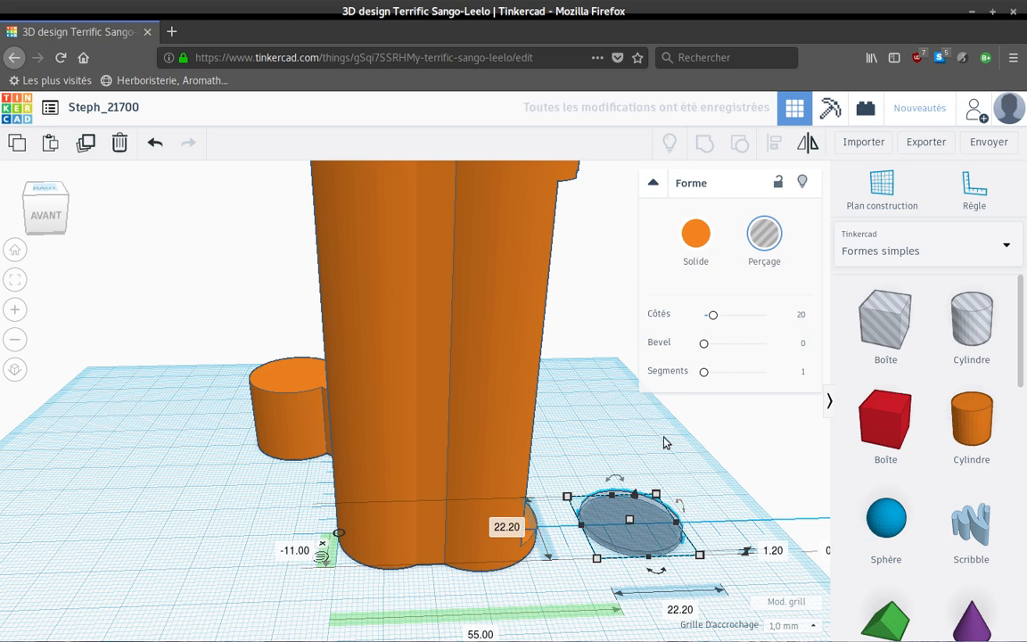
click(745, 315)
drag(775, 317, 820, 317)
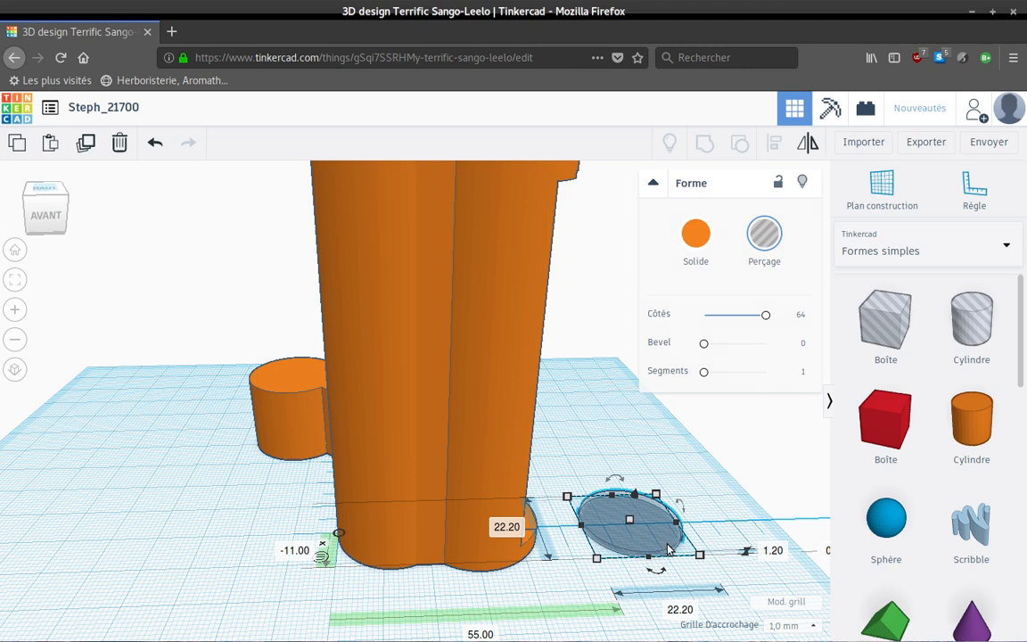
- Raise the thin hole cylinder beside the body to an elevation of 69.8 mm
click(376, 443)
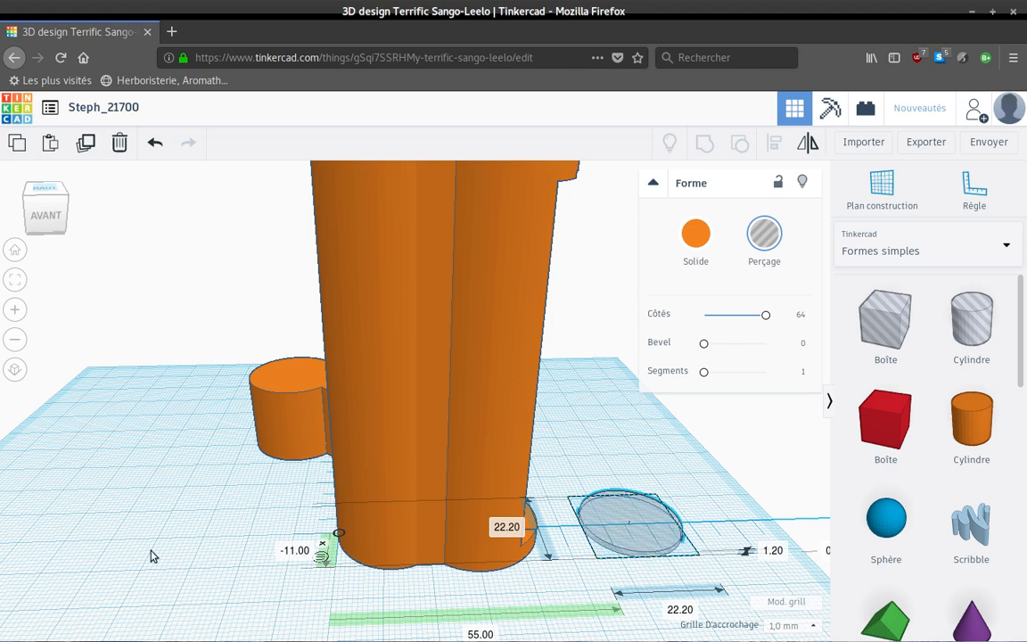
middle_drag(173, 536, 13, 493)
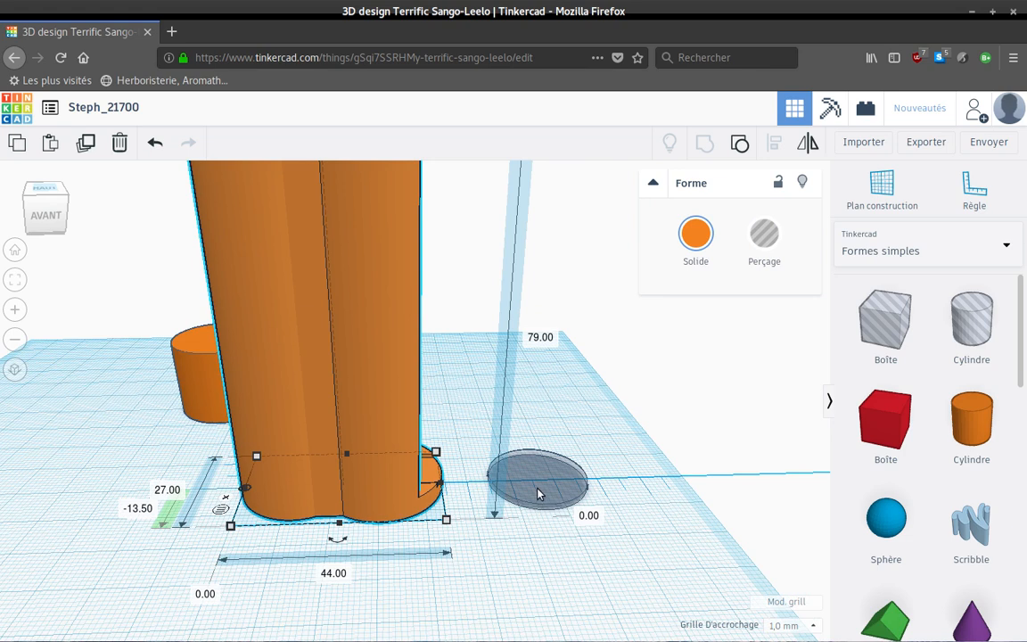
click(537, 492)
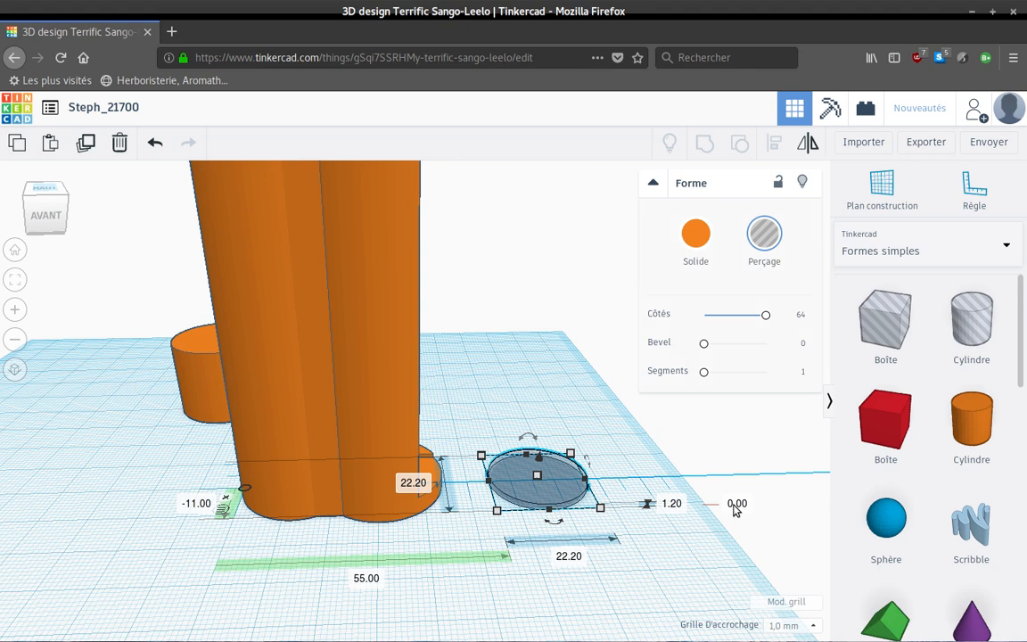
click(736, 504)
text(-69.8)
key(Return)
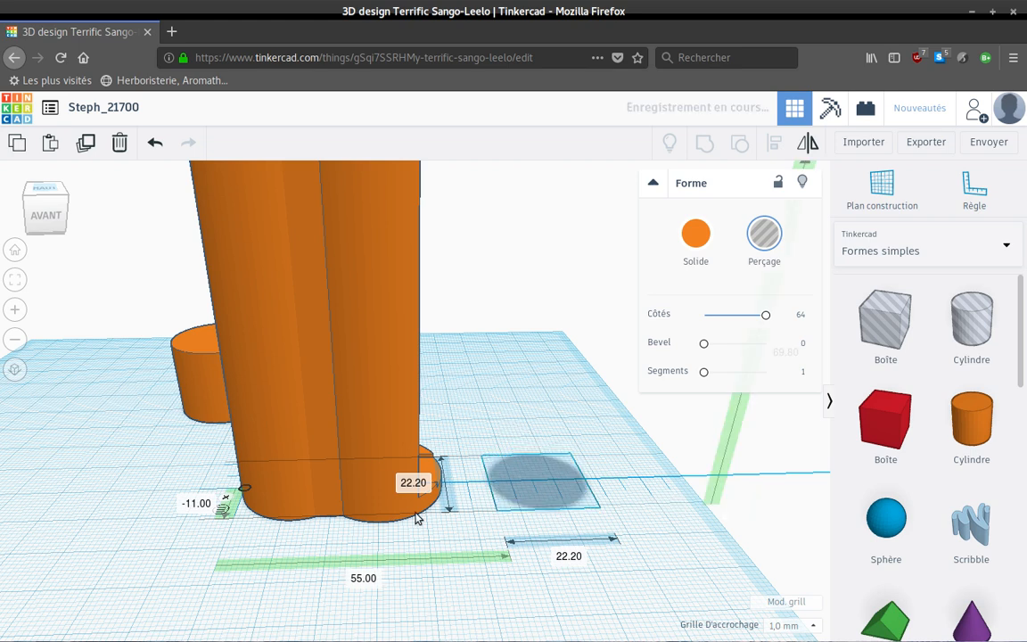
- Position the thin hole cylinder over the body at offsets of 0.9 mm lengthwise and -11.1 mm crosswise from the ruler origin
click(363, 579)
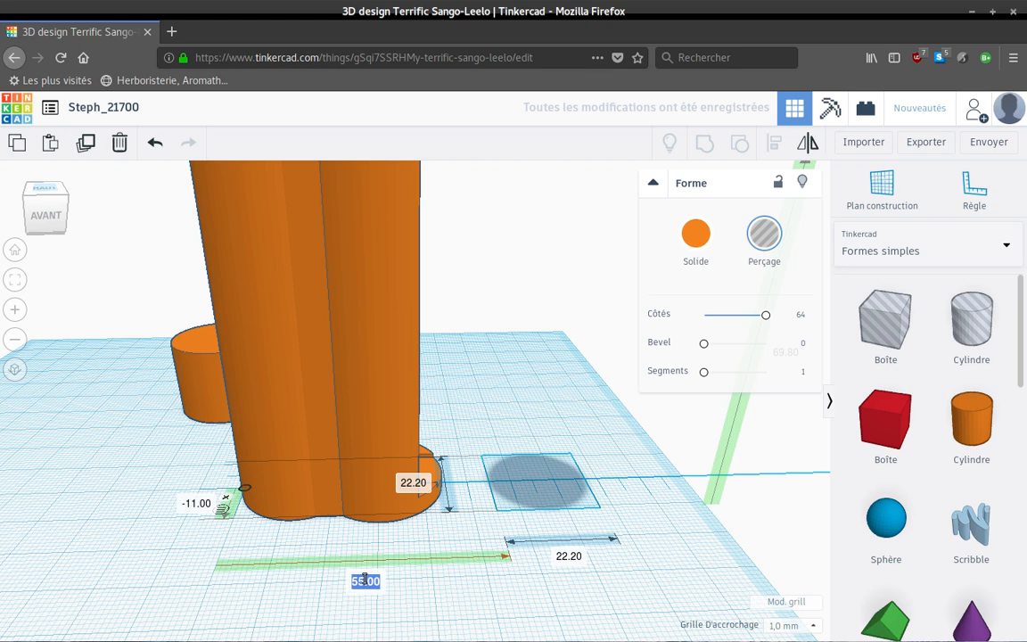
text(0.9)
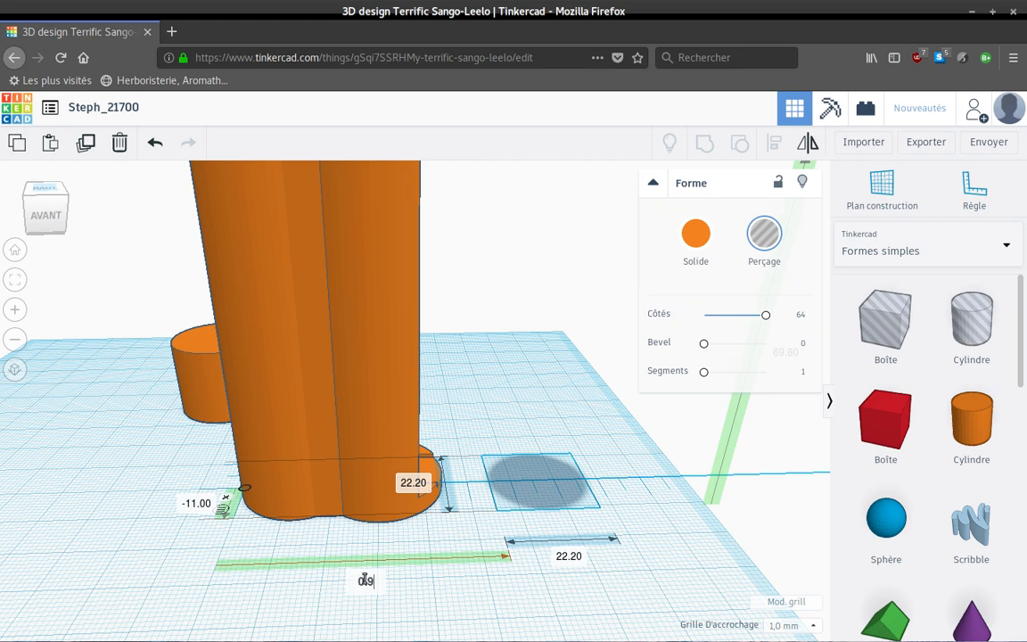
key(Return)
right_drag(504, 419, 532, 527)
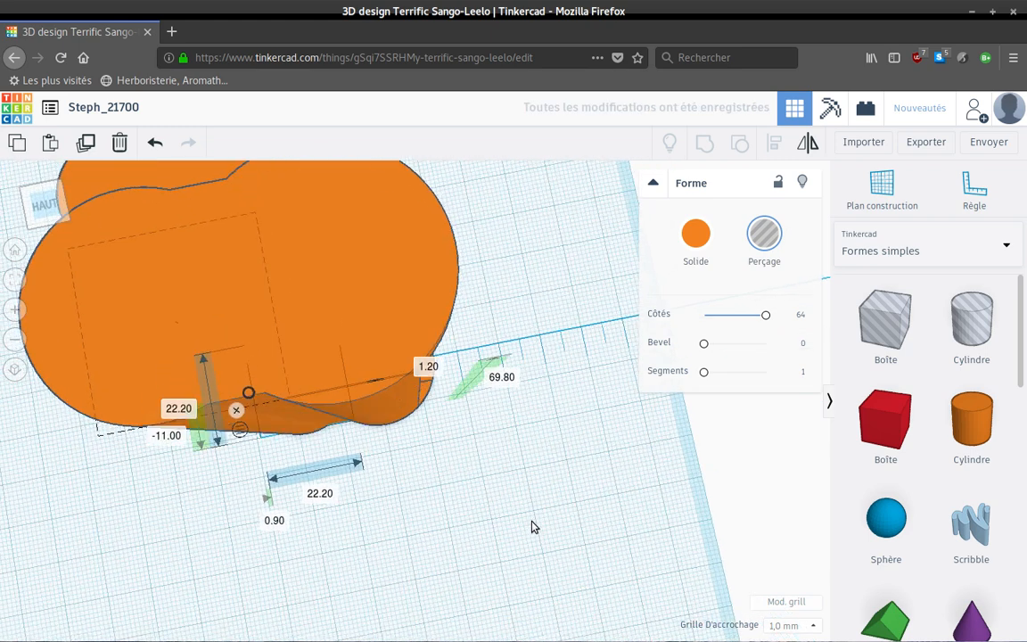
click(160, 436)
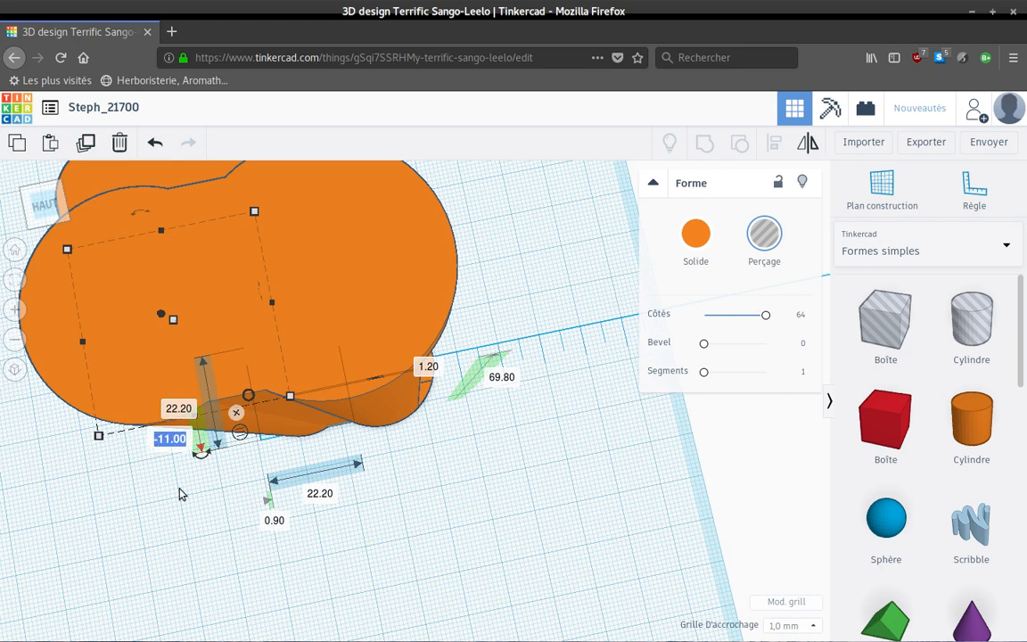
text(-11.1)
key(Return)
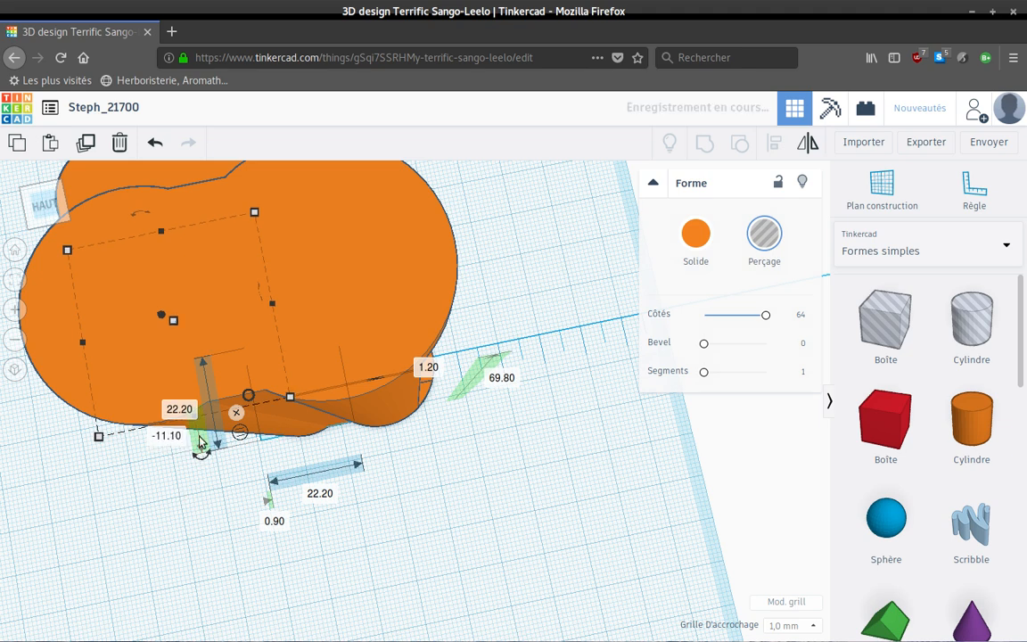
- Set the thin hole cylinder's height to 1.3 mm and raise it to an elevation of 77.8 mm
click(428, 370)
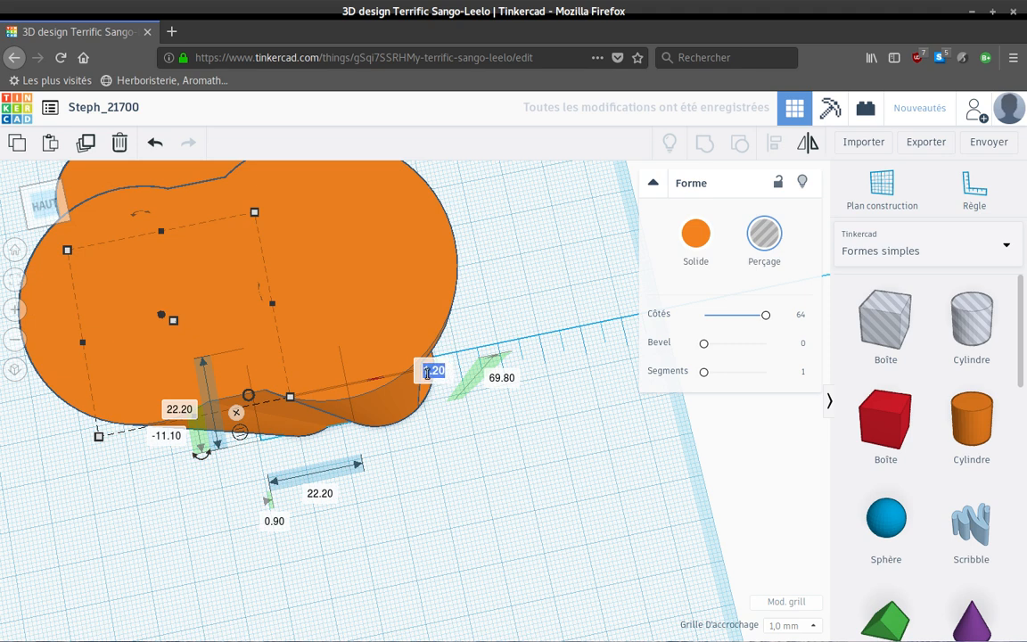
text(1.2)
key(Return)
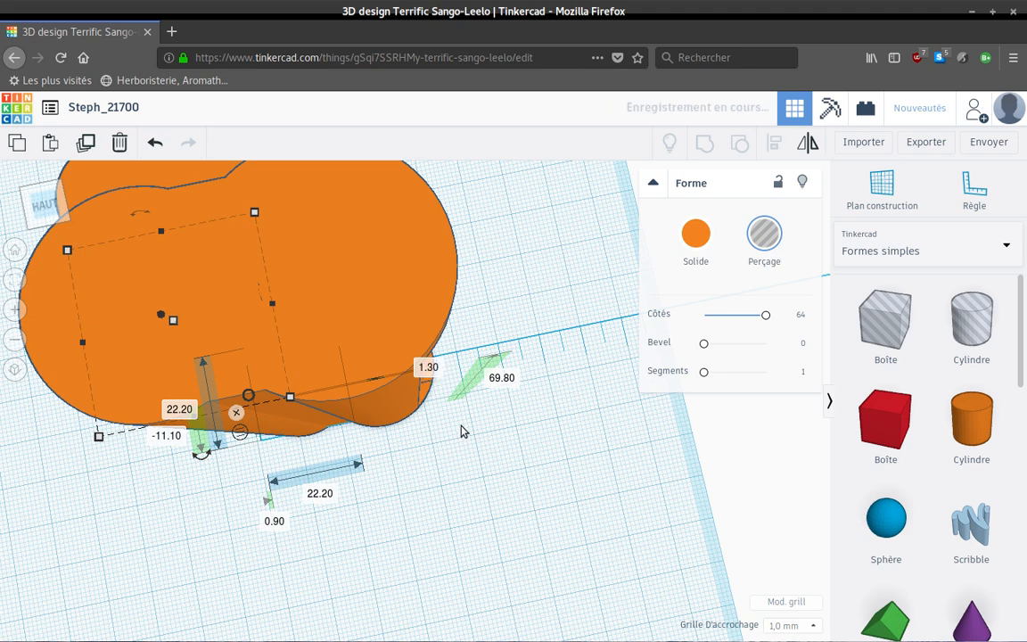
right_drag(317, 336, 459, 349)
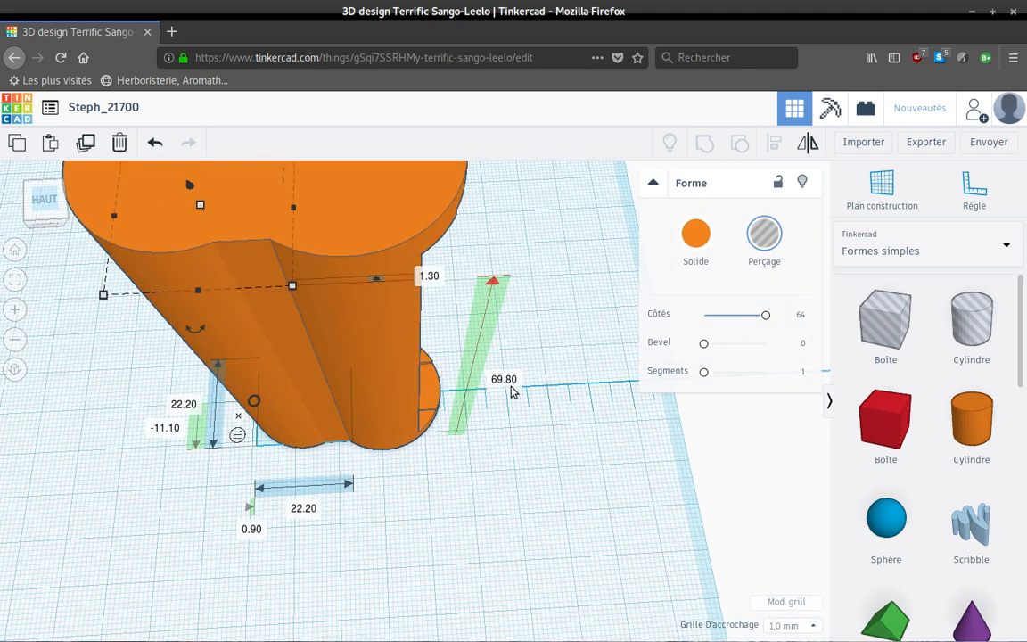
click(512, 385)
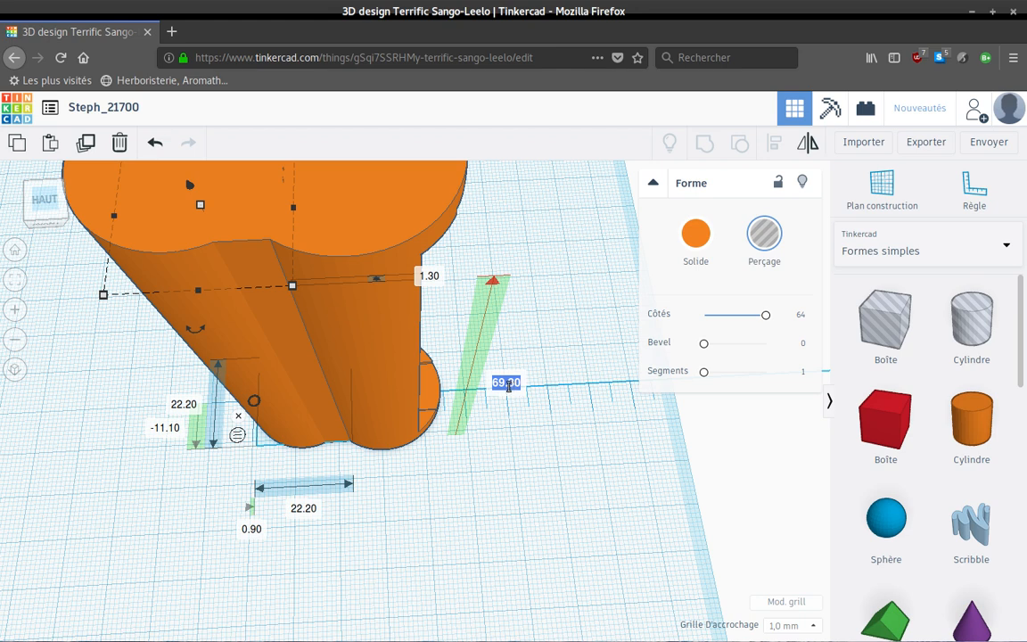
key(BackSpace)
text(77.80)
key(Return)
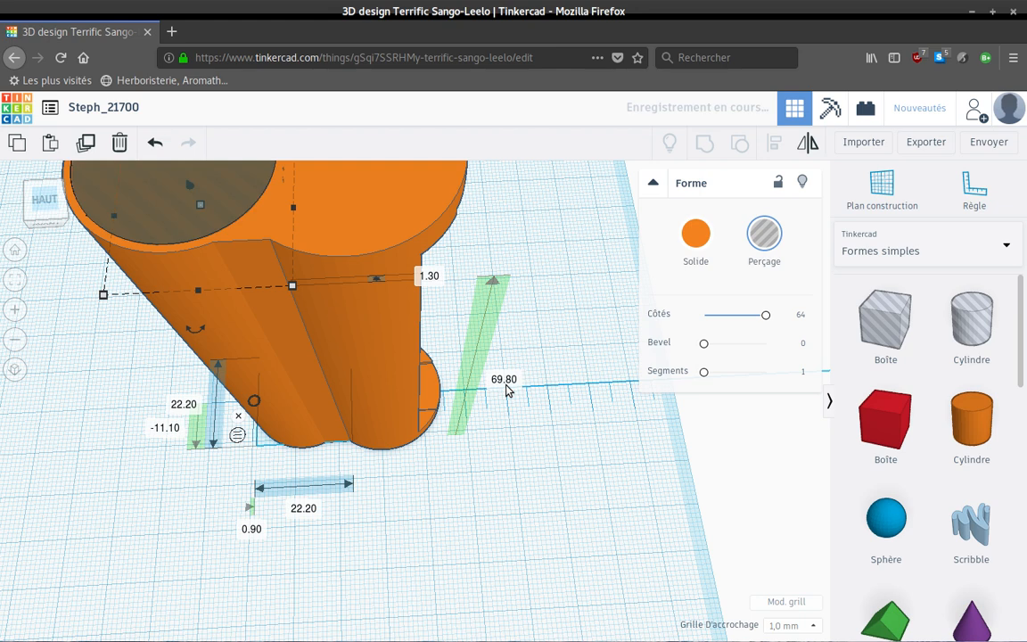
scroll(248, 517, down, 3)
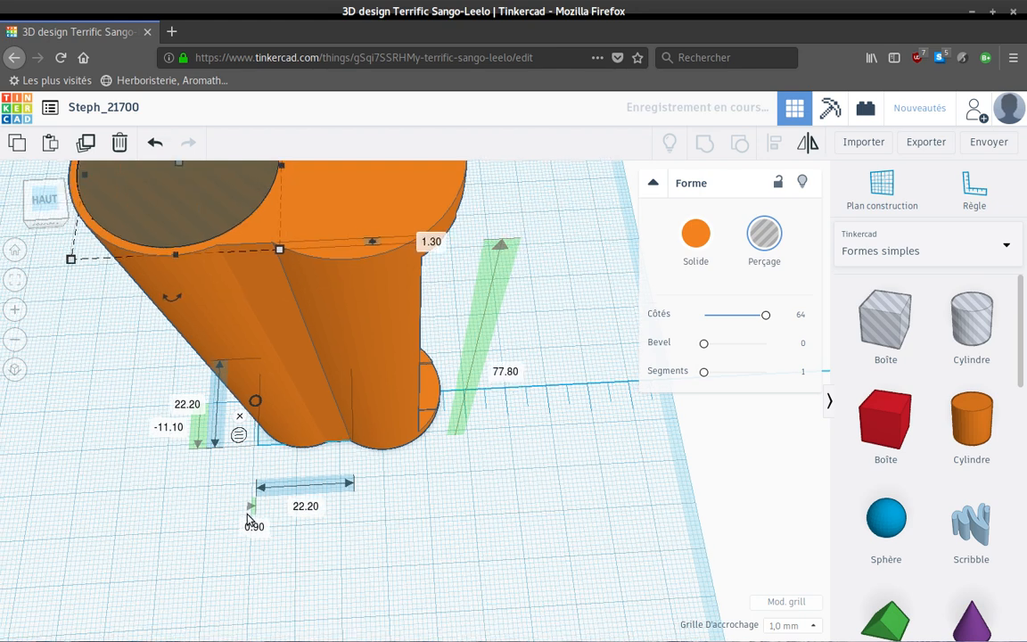
- Place another hole cylinder on the workplane in front of the body and set its width and depth to 10 mm
mouse_move(185, 500)
right_down()
mouse_move(224, 510)
mouse_move(172, 484)
right_up()
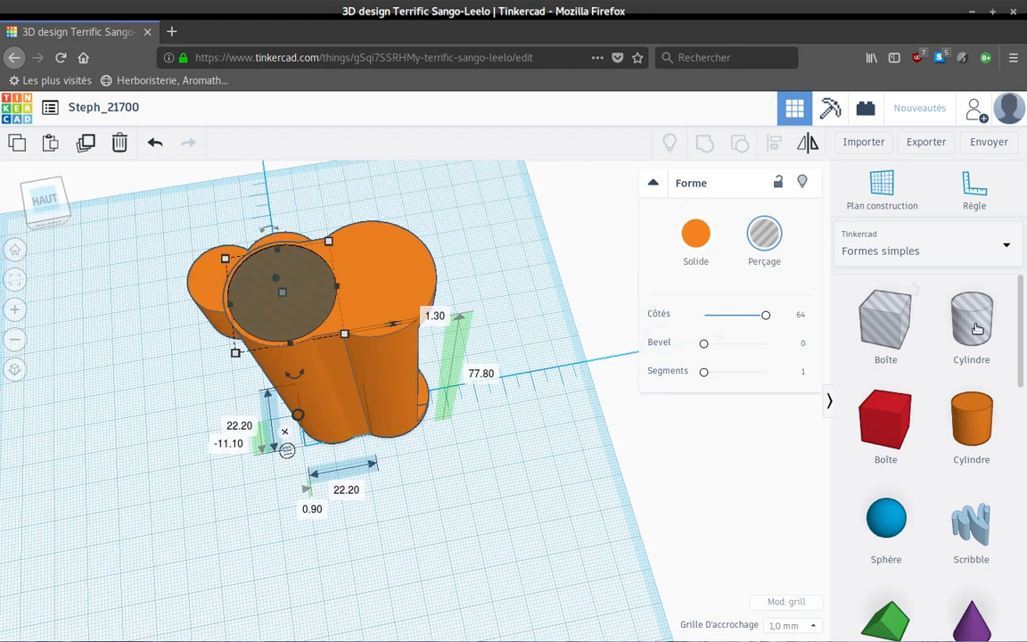
click(561, 499)
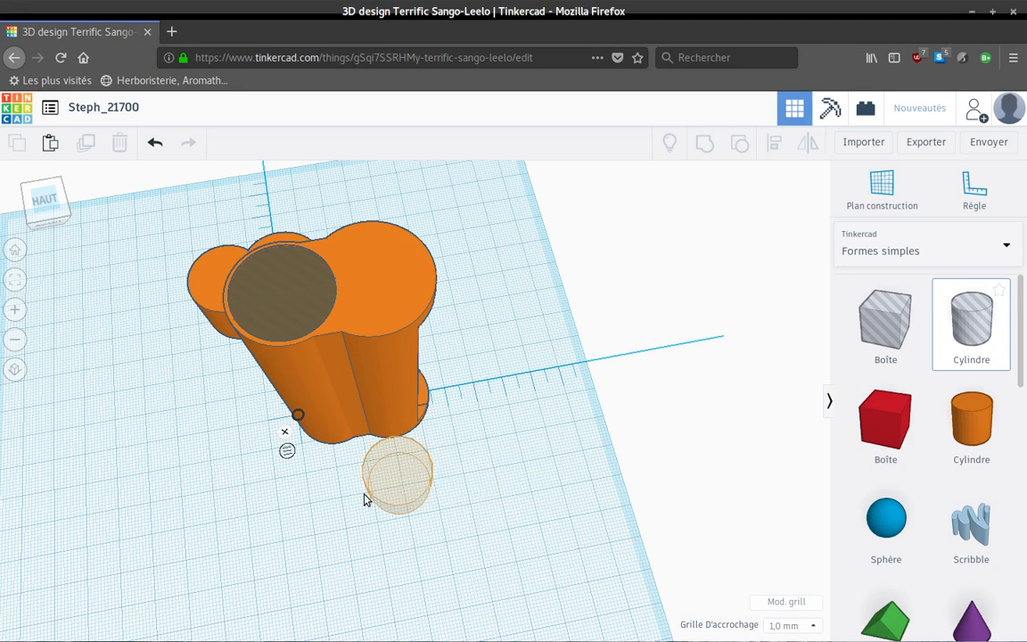
click(353, 496)
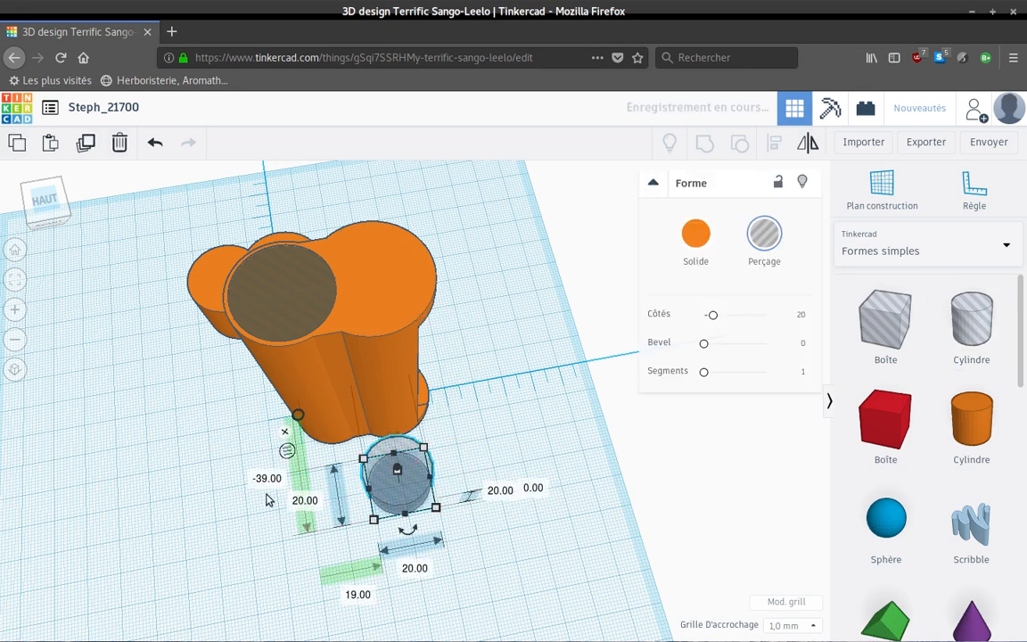
click(305, 501)
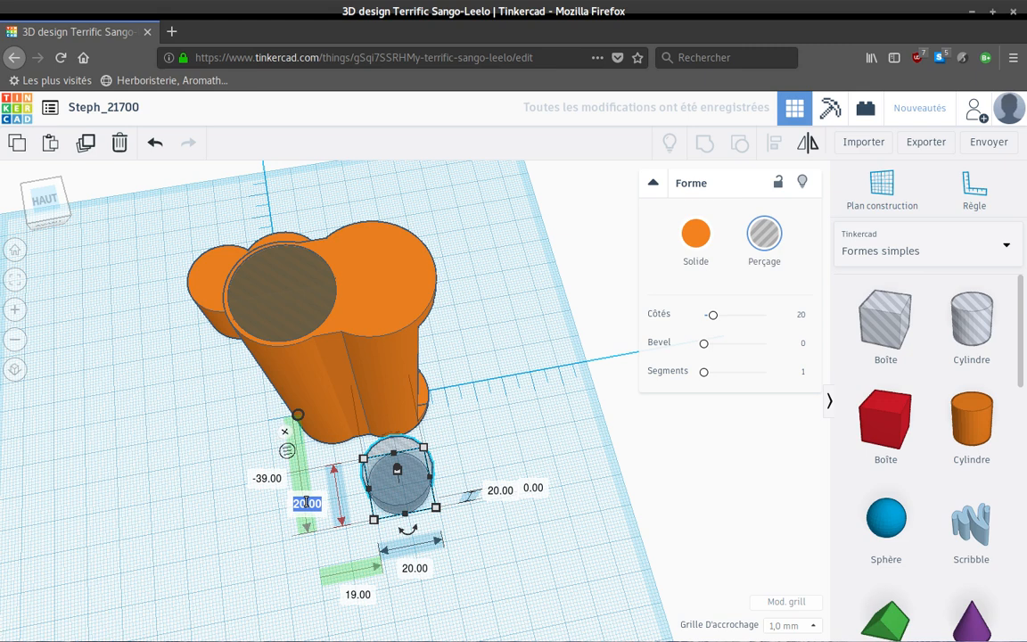
key(BackSpace)
text(10)
click(413, 568)
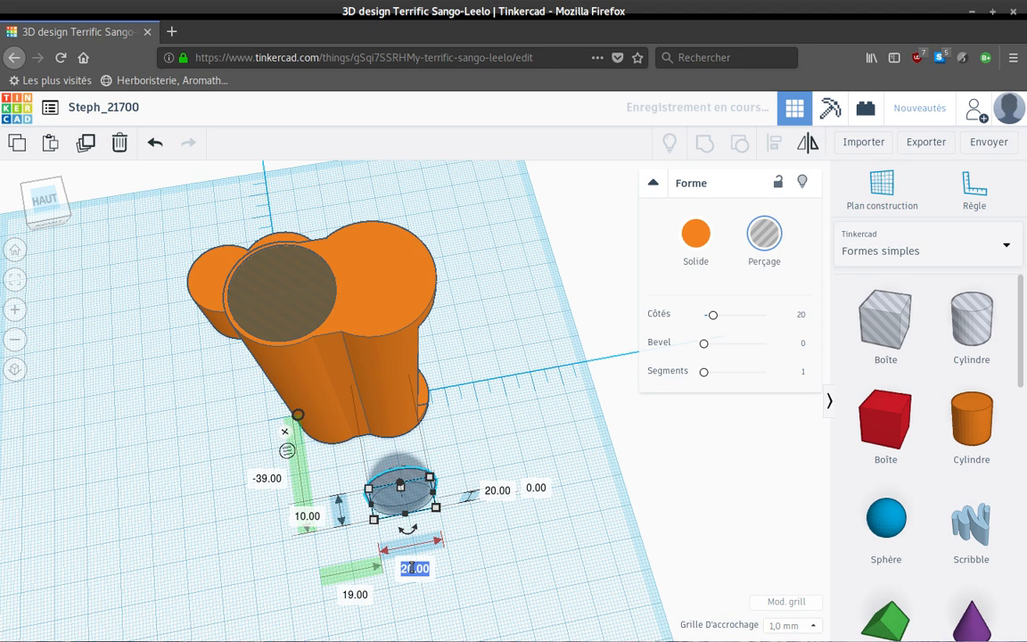
text(10)
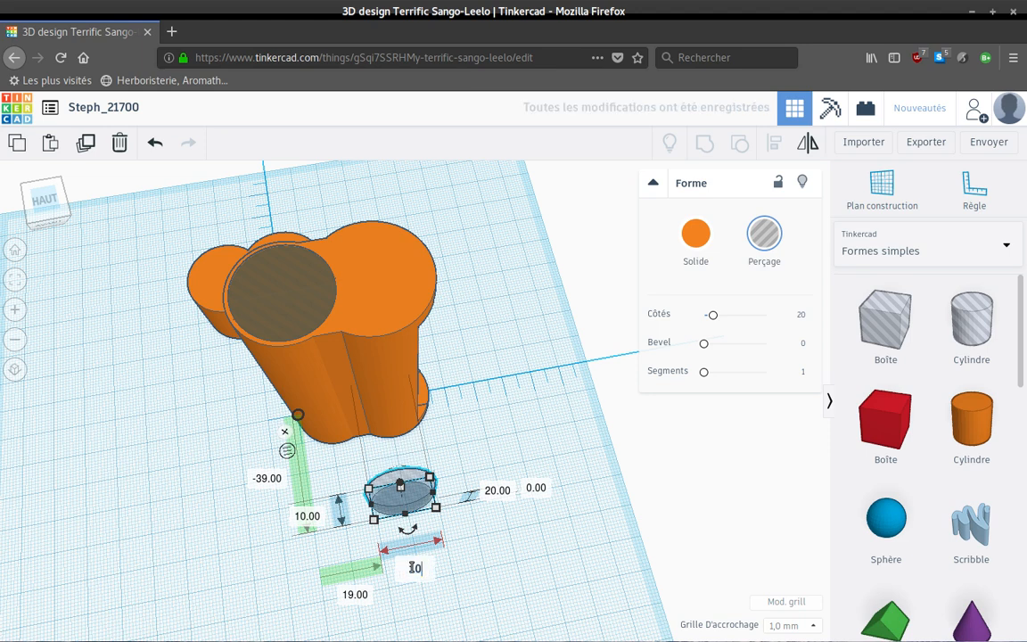
key(Return)
- Set the 10 mm hole cylinder's number of sides to 64
right_drag(286, 295, 286, 295)
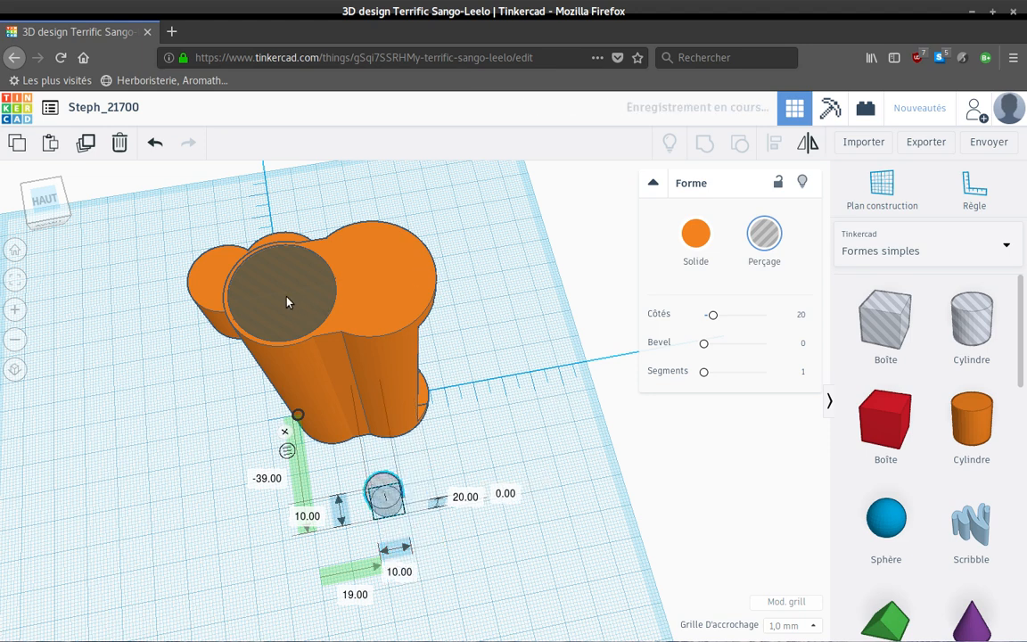
click(286, 301)
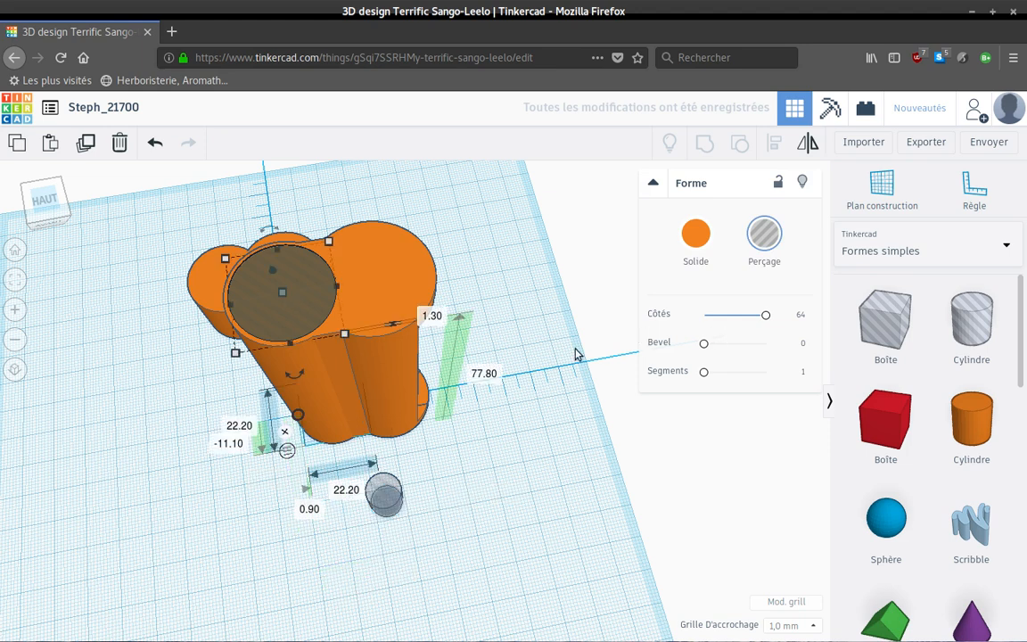
click(390, 498)
drag(712, 318, 828, 324)
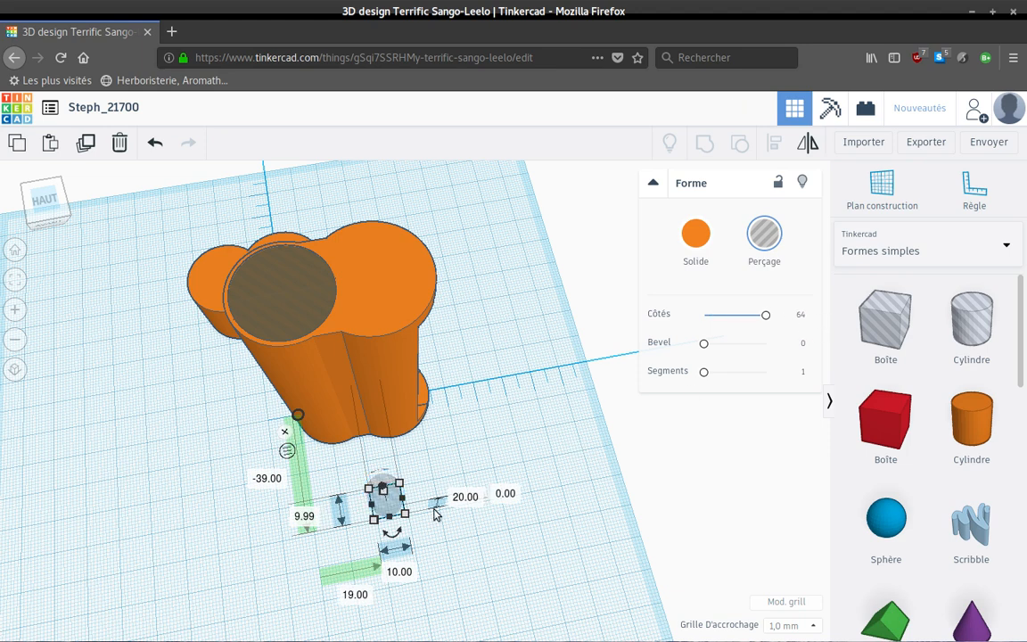
- Centre the 10 mm hole cylinder in the thin round hole at ruler offsets 7 mm and -5 mm, and lower it to 70 mm elevation
drag(381, 488, 264, 280)
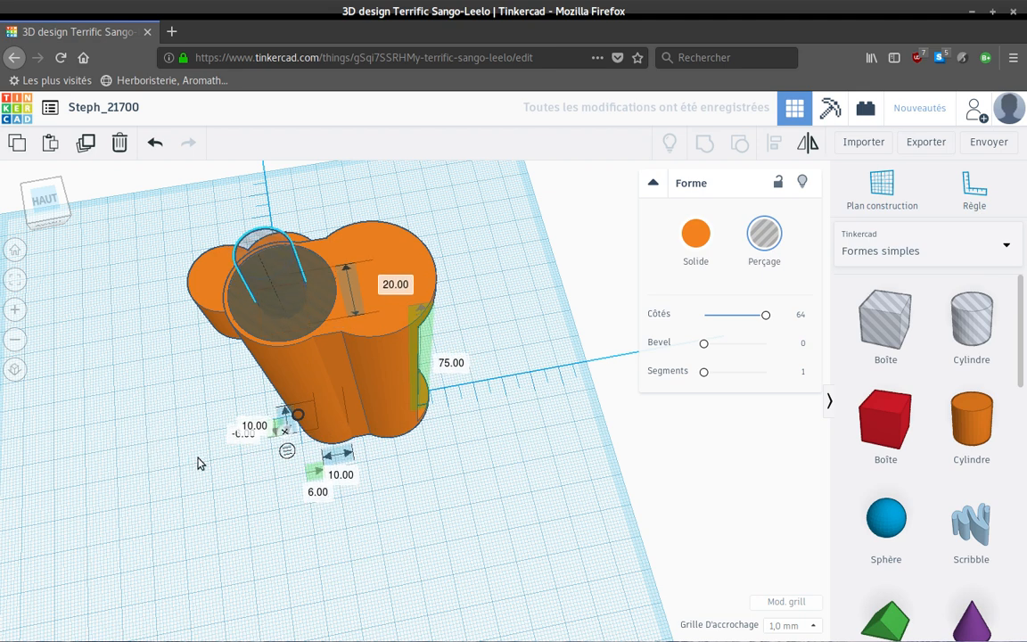
click(237, 435)
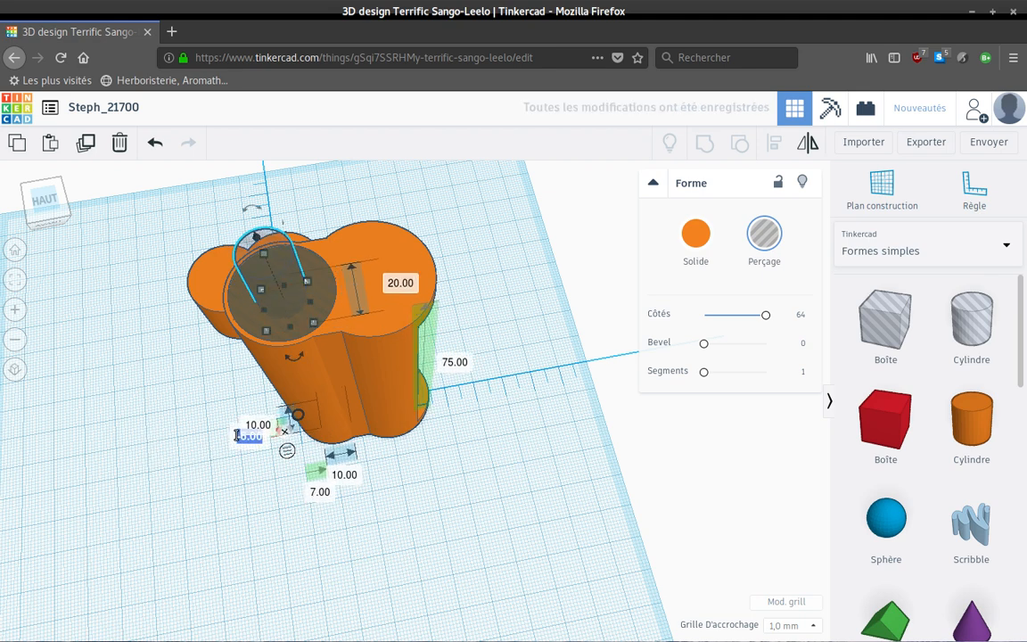
text(-5)
key(Return)
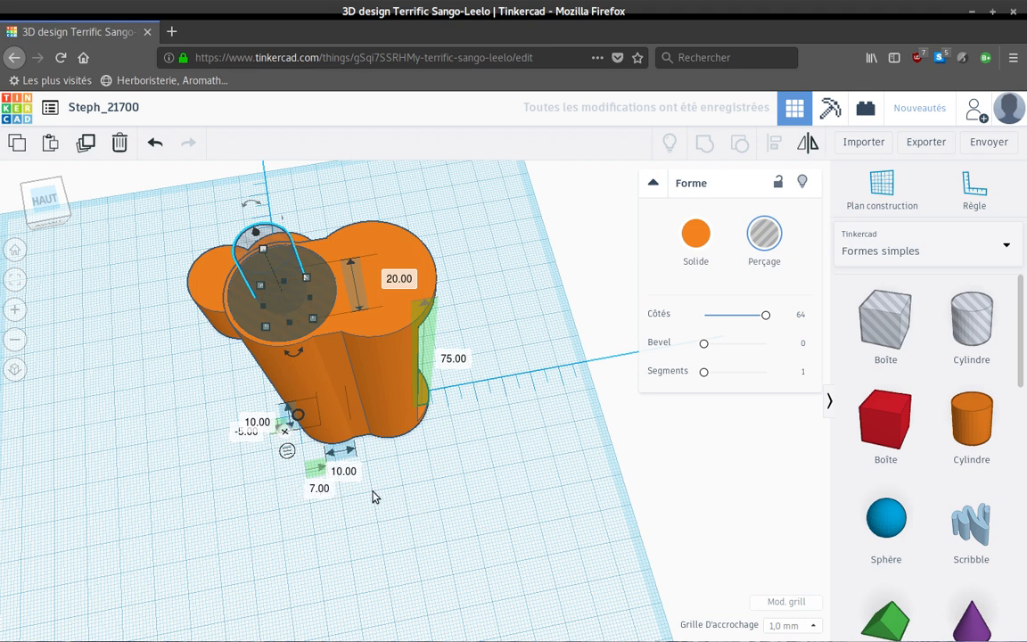
right_drag(373, 494, 548, 494)
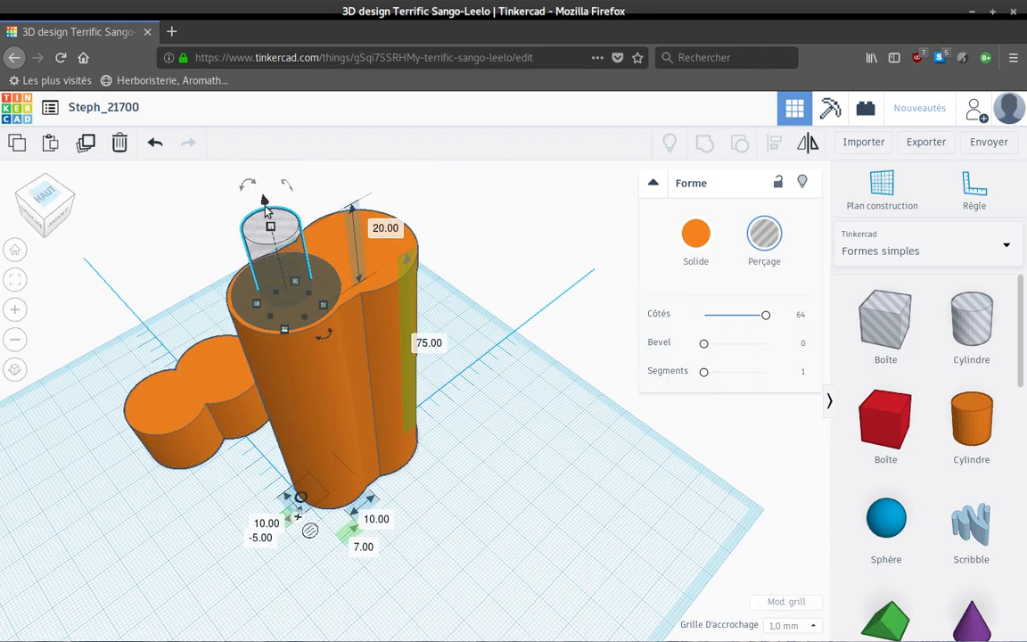
drag(265, 201, 267, 226)
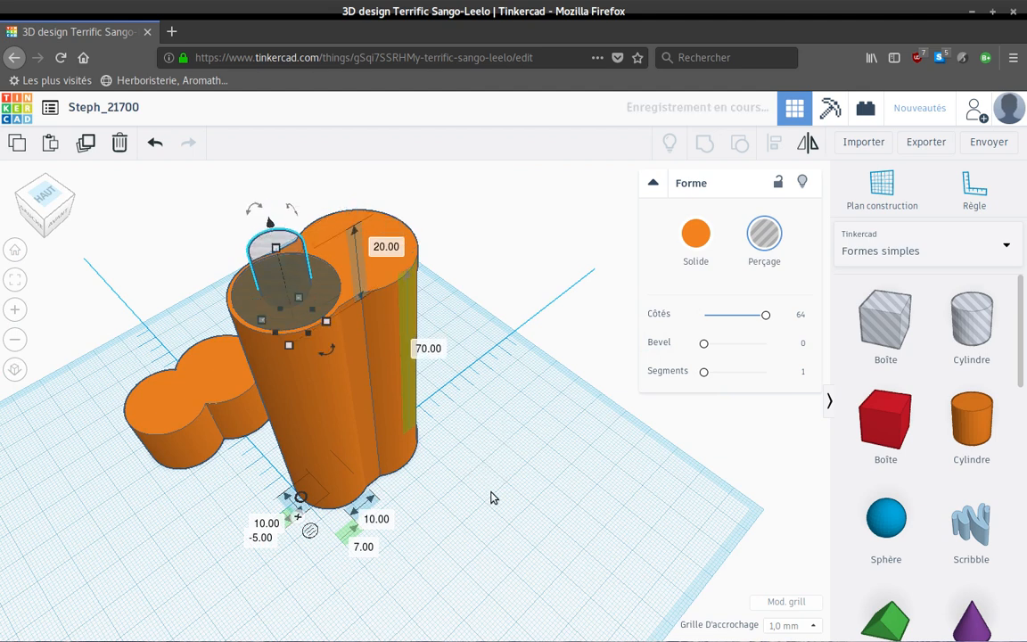
- Select the double-cylinder body with both hole cylinders and group them to cut the recess and the central hole
right_drag(493, 495, 482, 550)
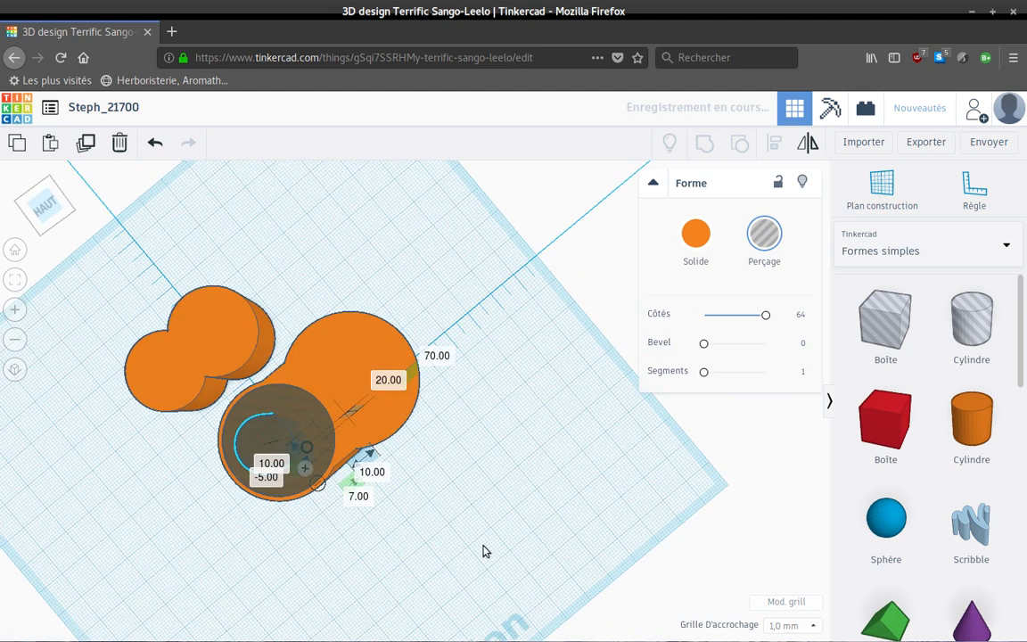
click(198, 452)
drag(200, 449, 378, 490)
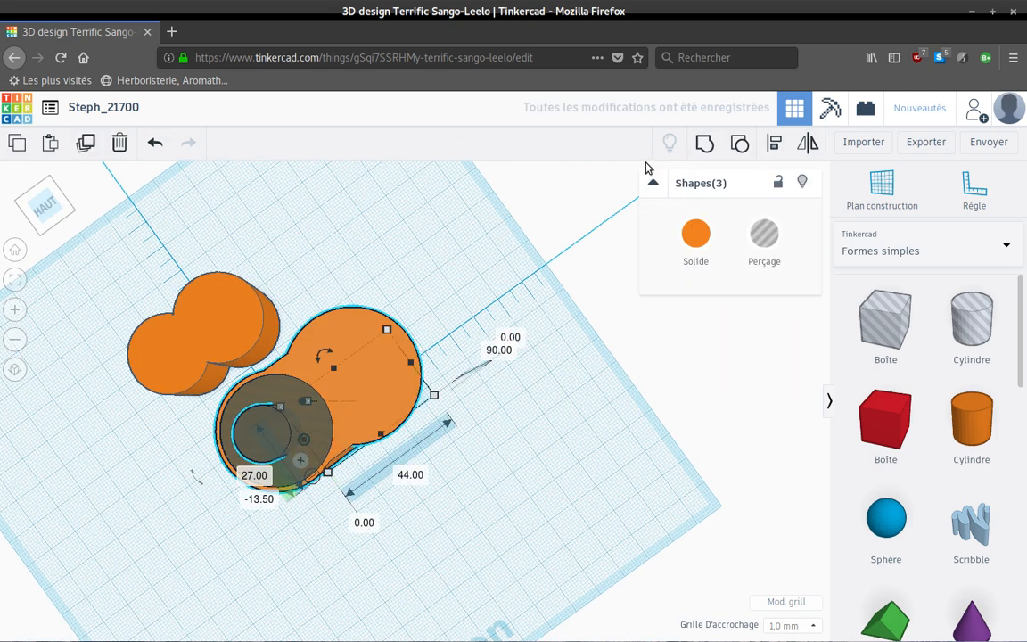
click(704, 144)
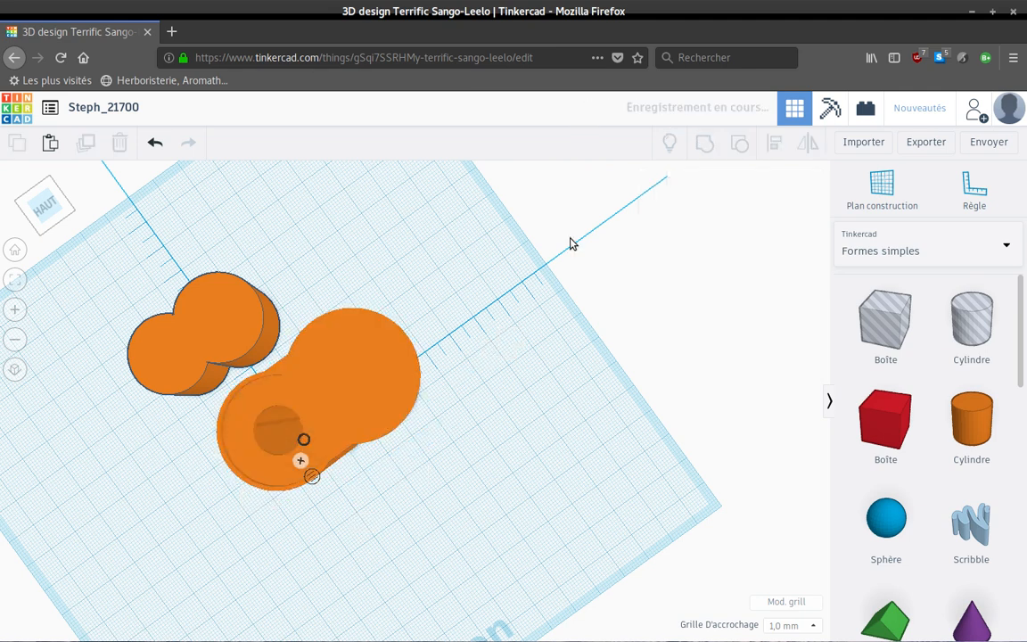
- Place a new hole cylinder on the workplane beside the body and set its width and depth to 12 mm
right_drag(359, 450, 321, 424)
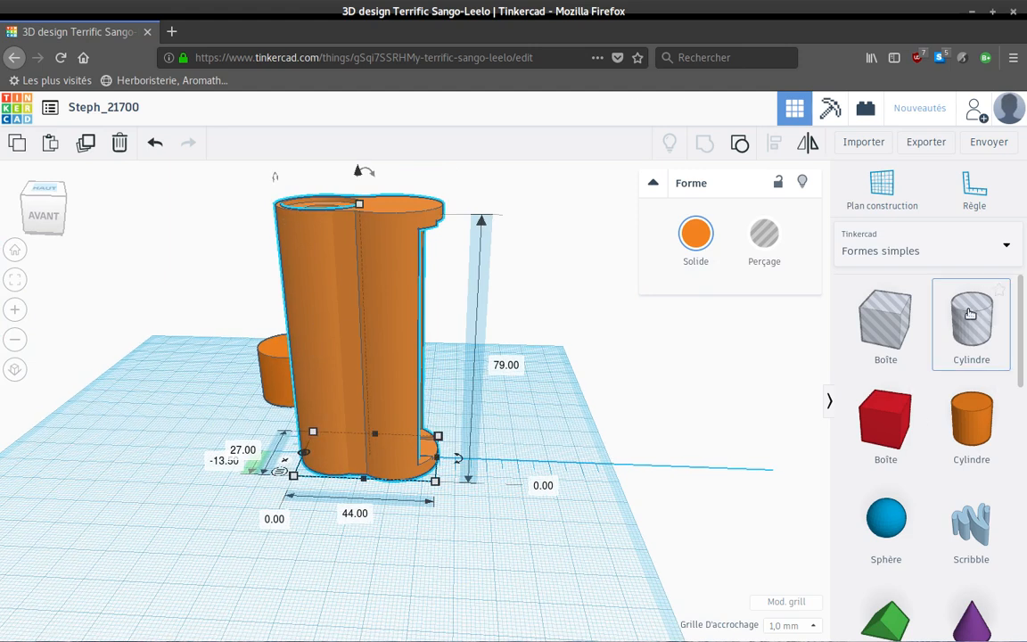
drag(779, 409, 517, 464)
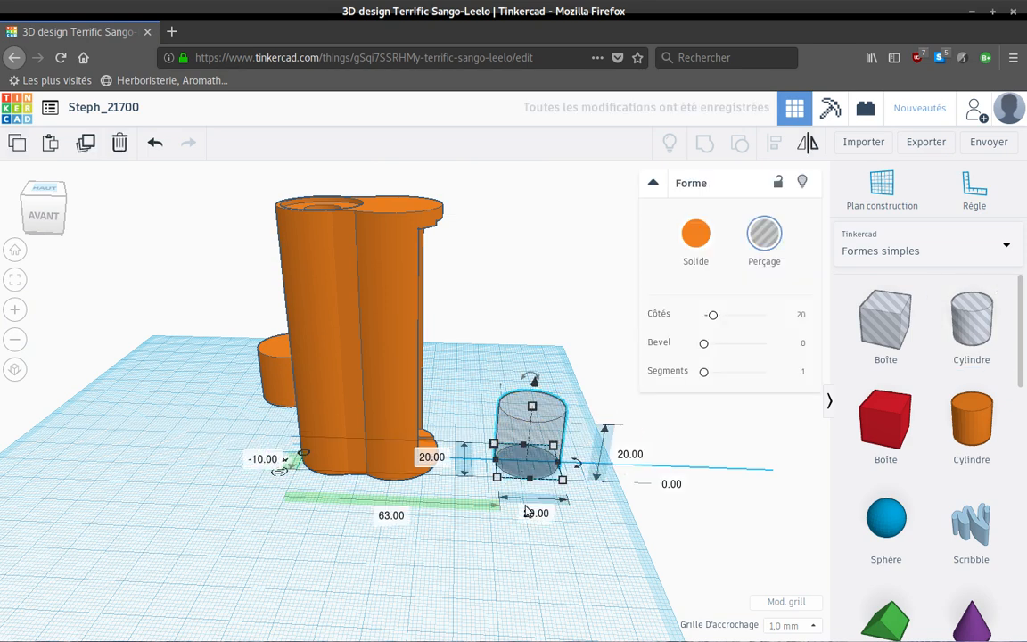
click(528, 516)
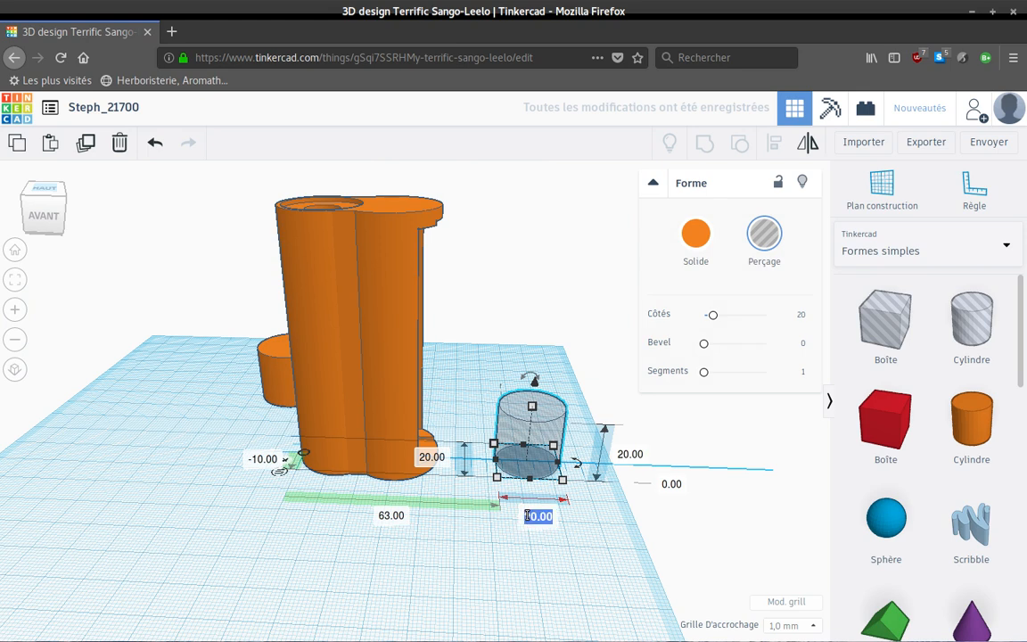
text(12)
key(Return)
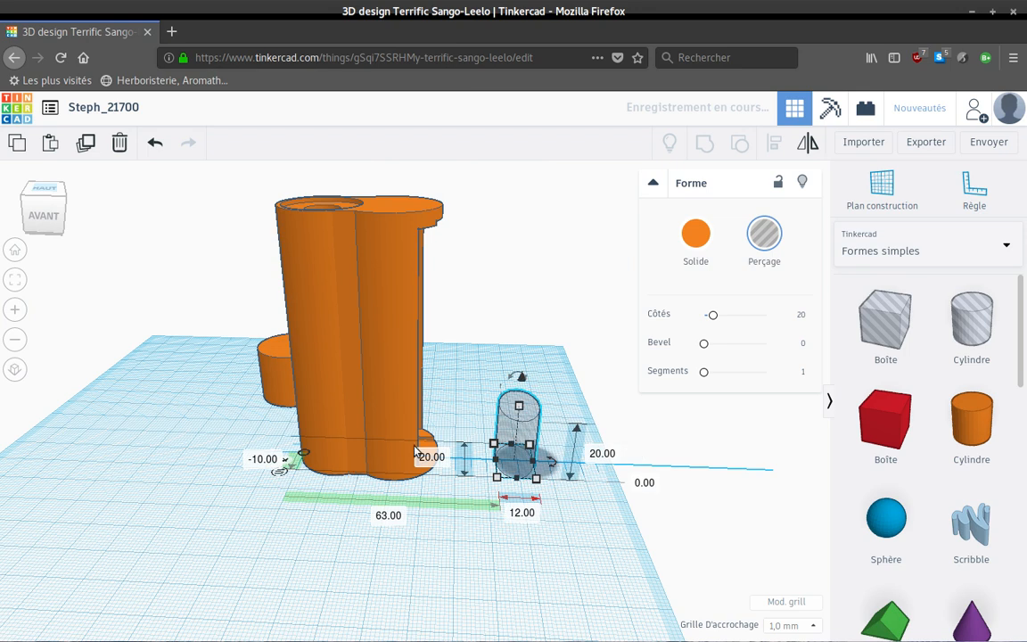
click(429, 458)
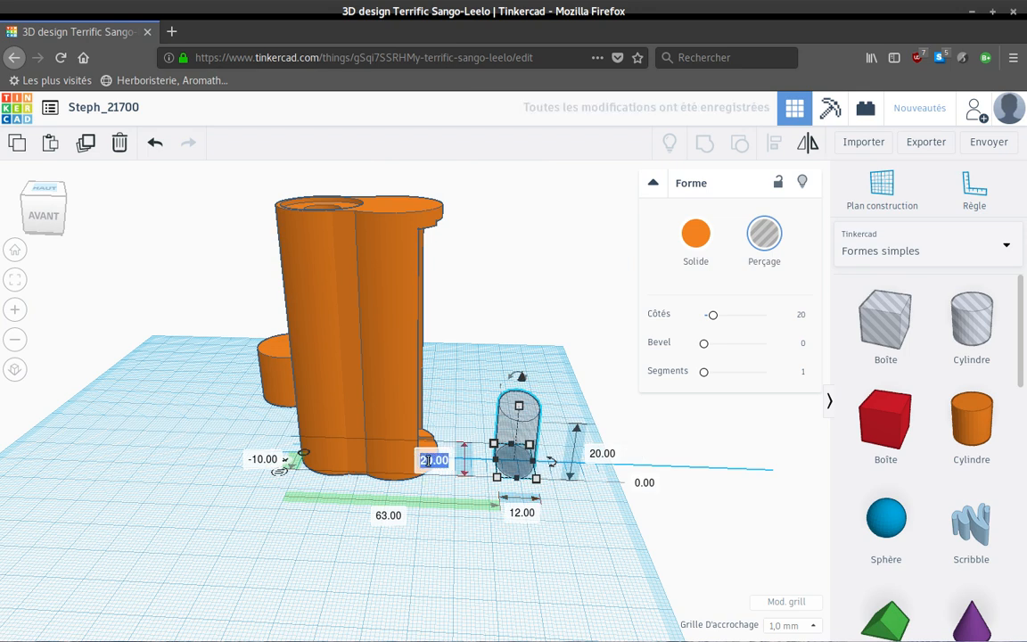
text(12)
key(Return)
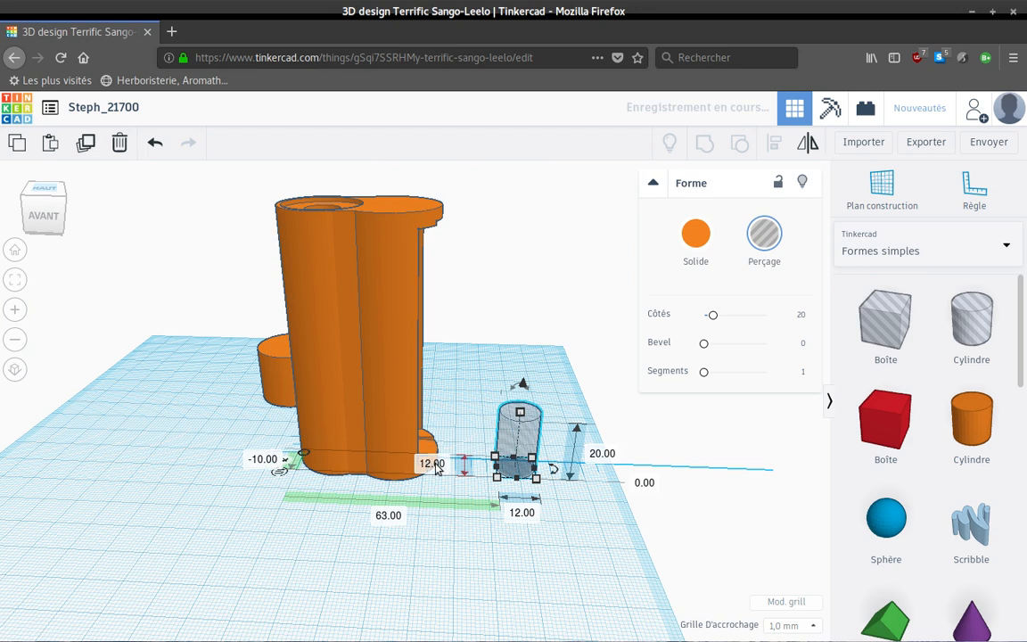
- Set the 12 mm hole cylinder's height to 1 mm and its number of sides to 64
click(601, 454)
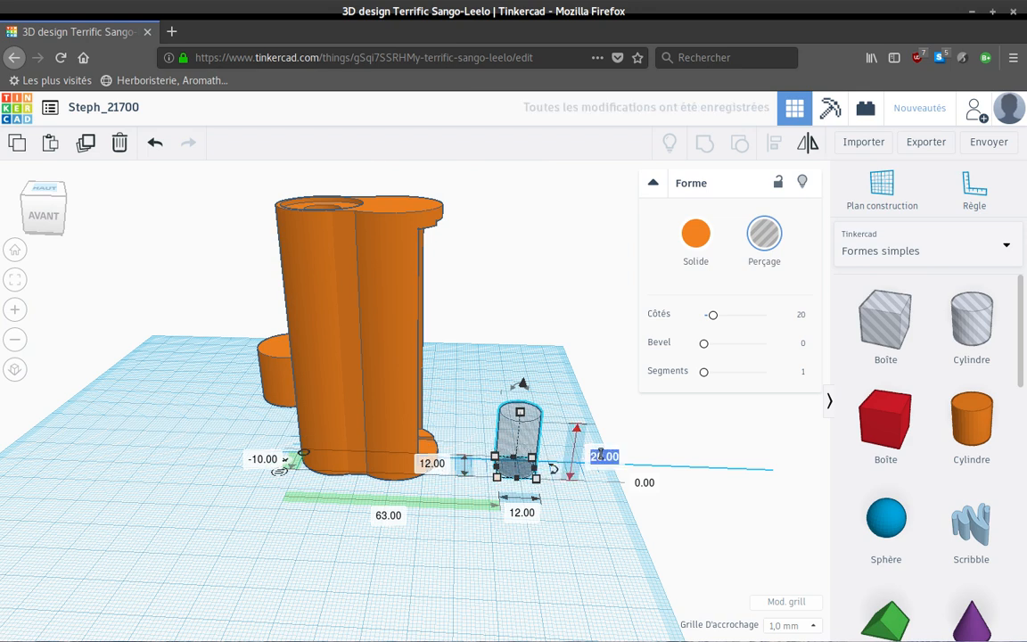
text(1)
key(Return)
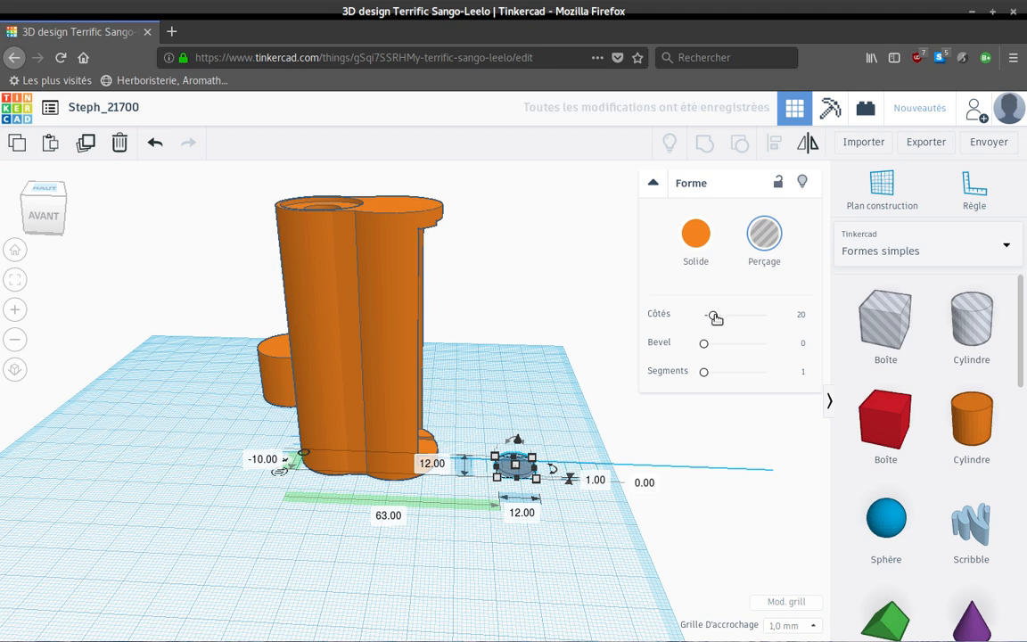
click(745, 319)
drag(784, 323, 842, 323)
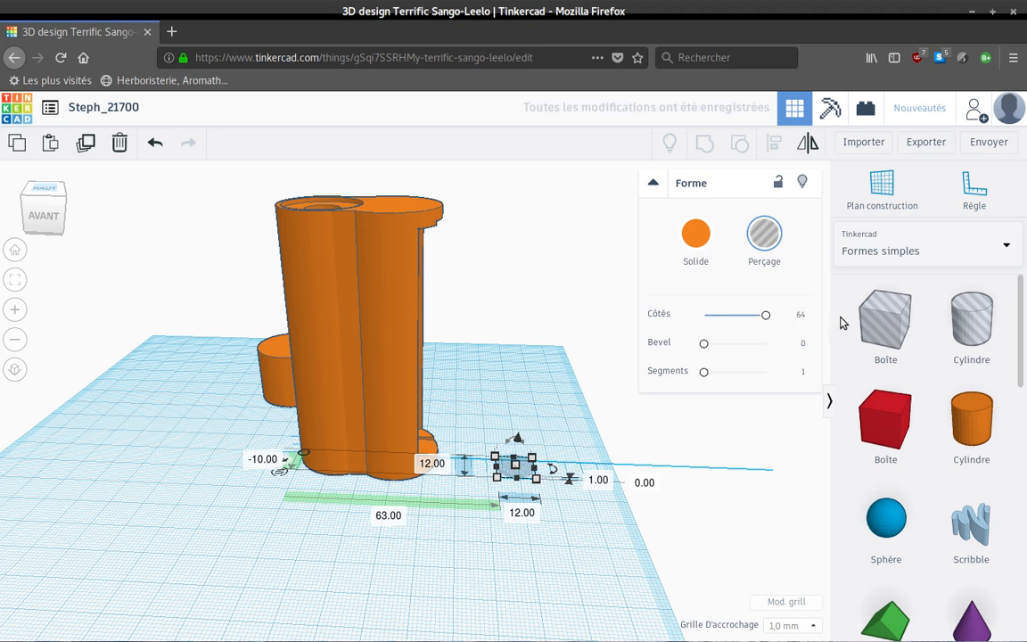
- Set the 12 mm hole cylinder's front-to-back ruler offset to -6 mm to centre it on the ruler axis
click(263, 461)
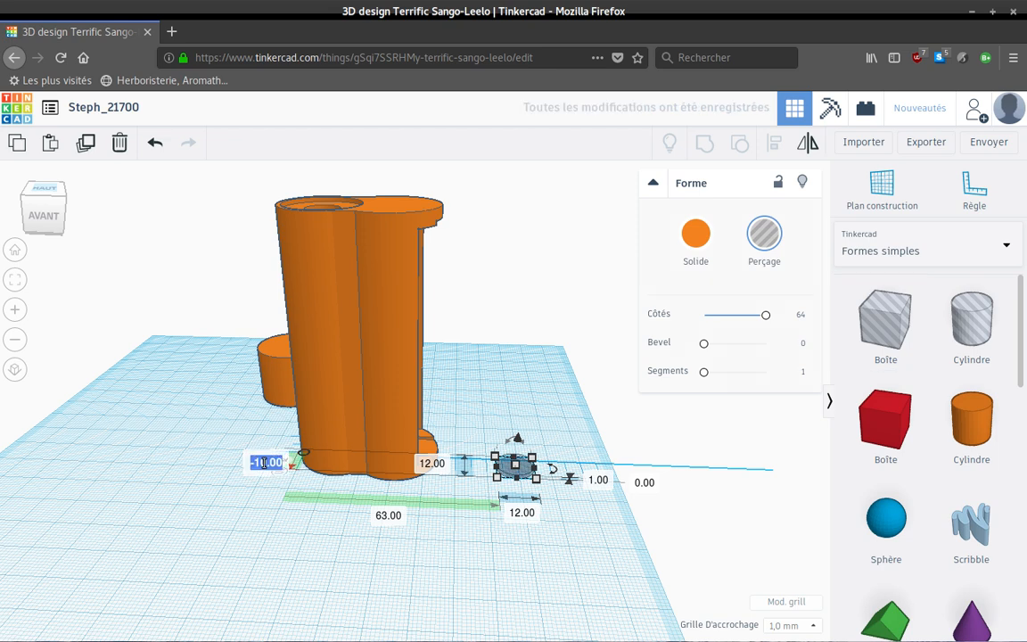
key(BackSpace)
text(-6)
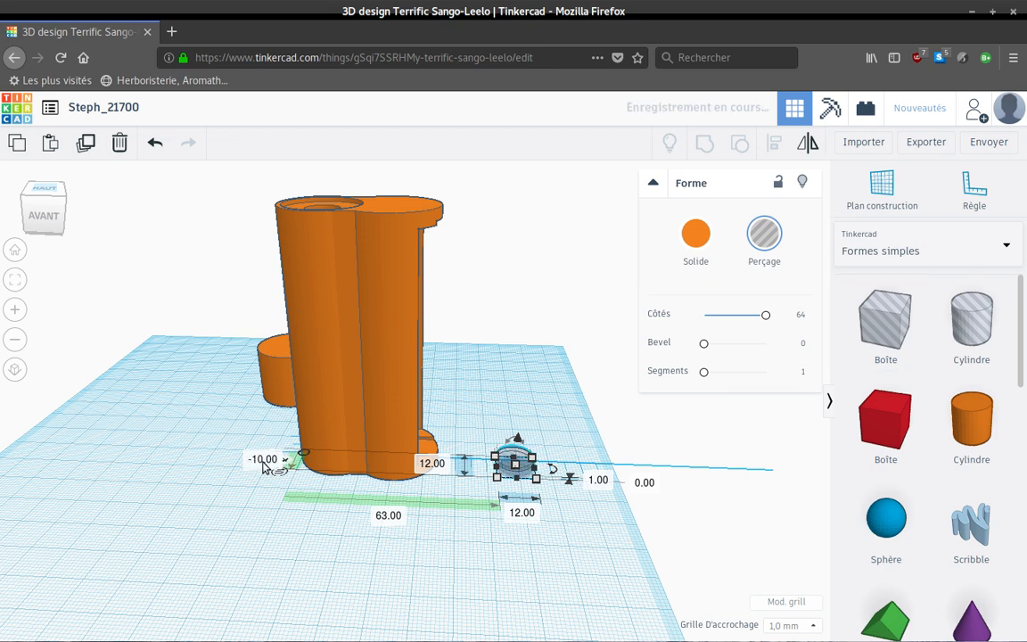
key(Return)
click(522, 553)
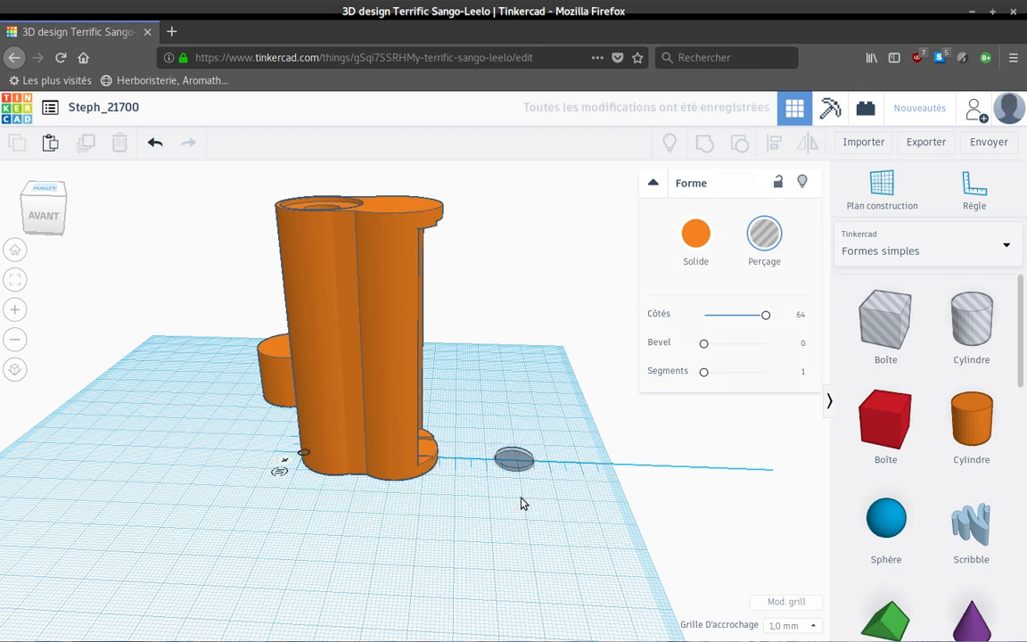
- Duplicate the 12 mm hole cylinder and set the copy's width and depth to 10 mm
click(522, 460)
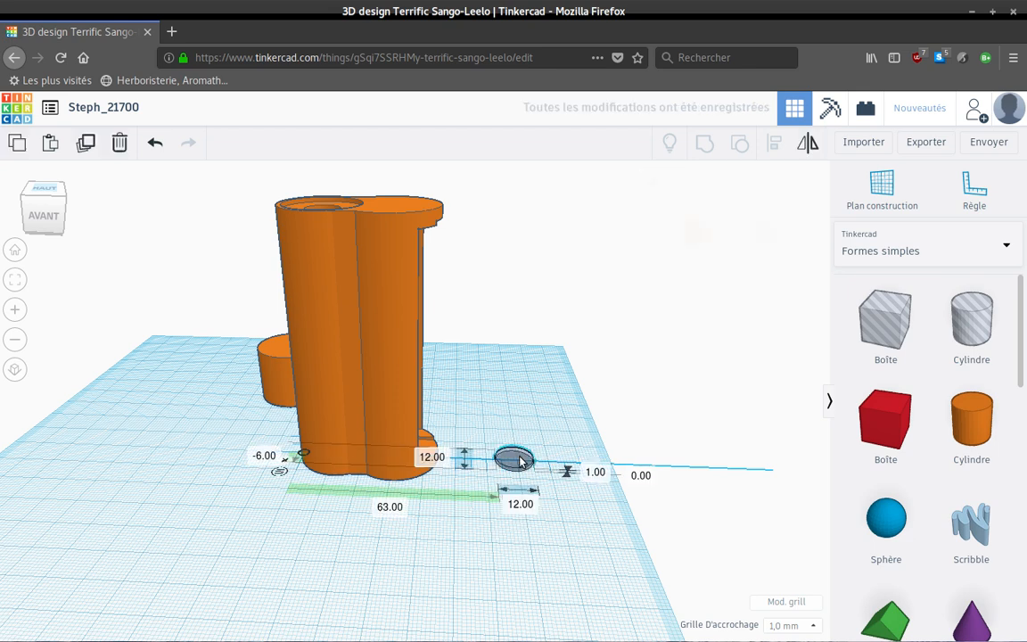
key(ctrl+v)
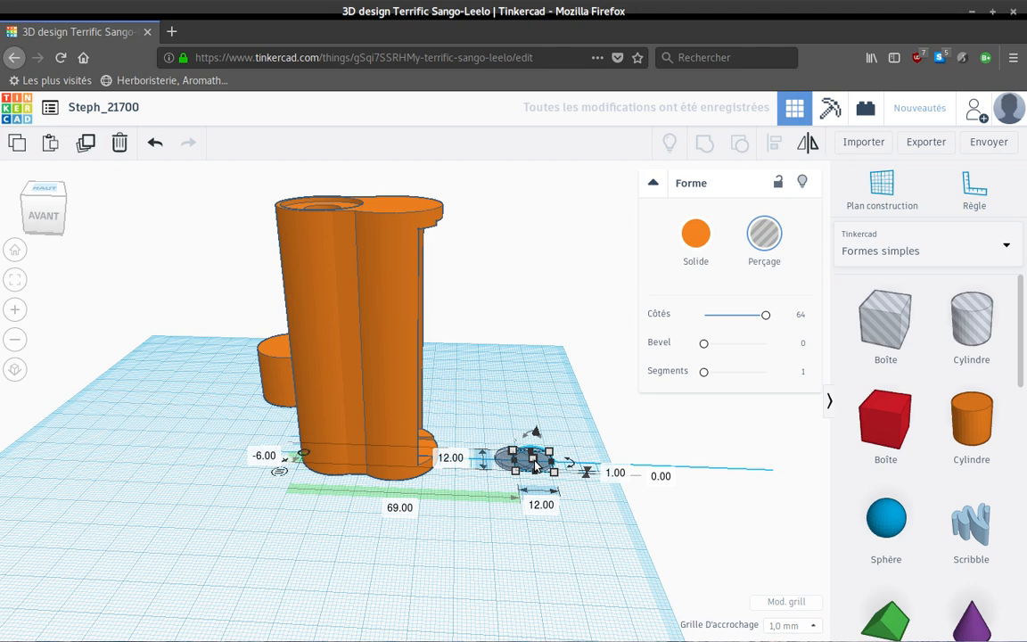
click(542, 505)
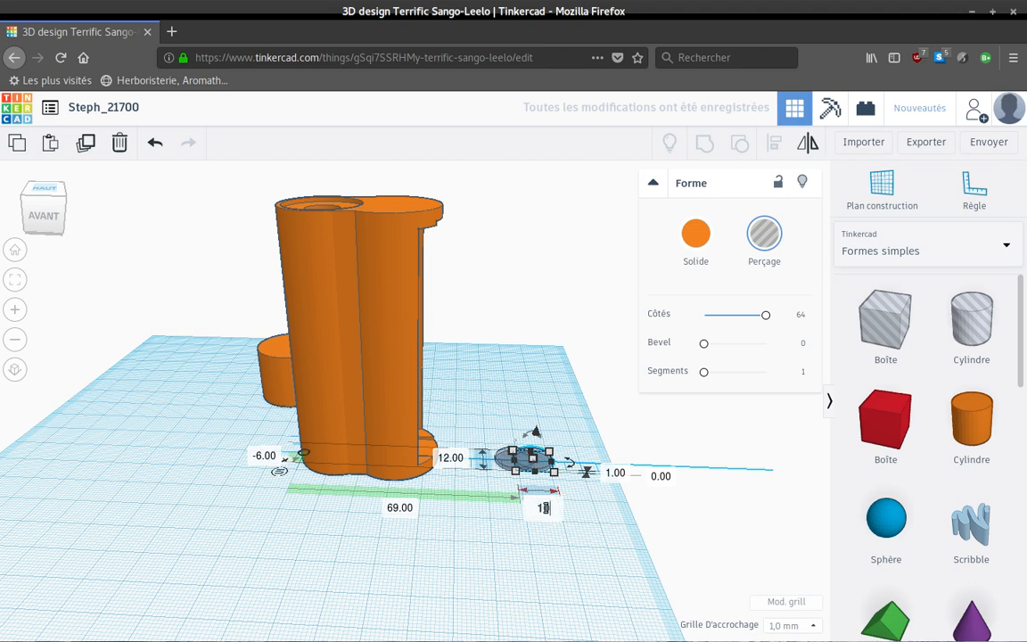
key(Return)
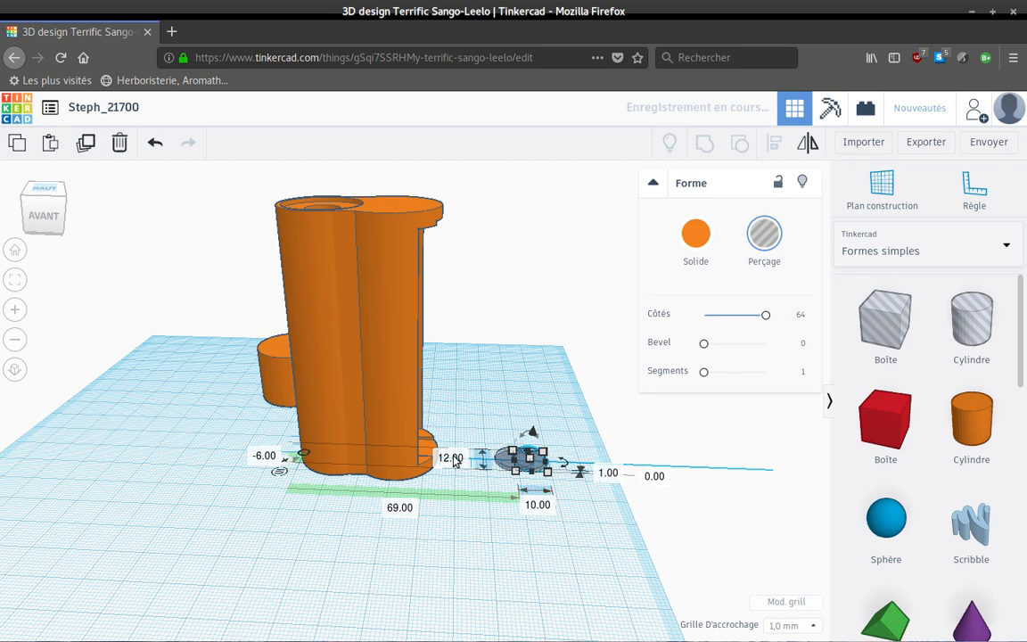
click(453, 457)
text(10)
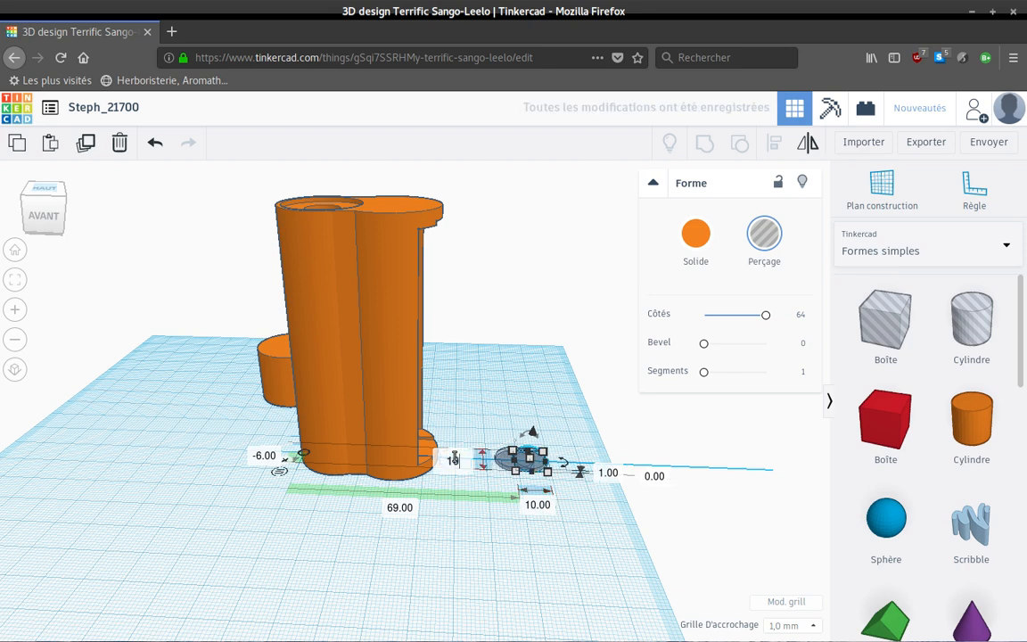
key(Return)
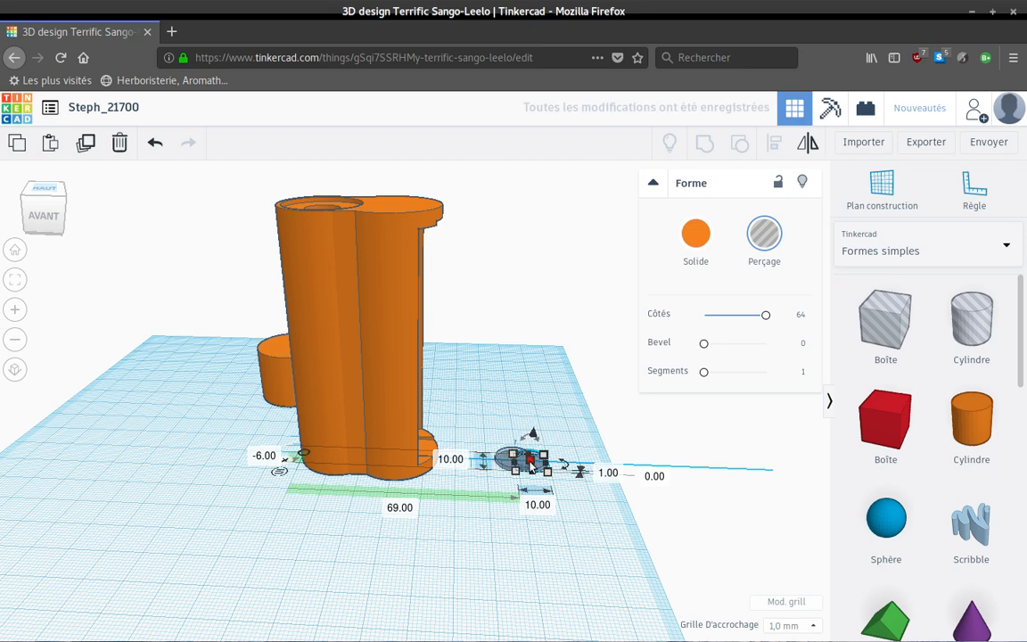
click(653, 478)
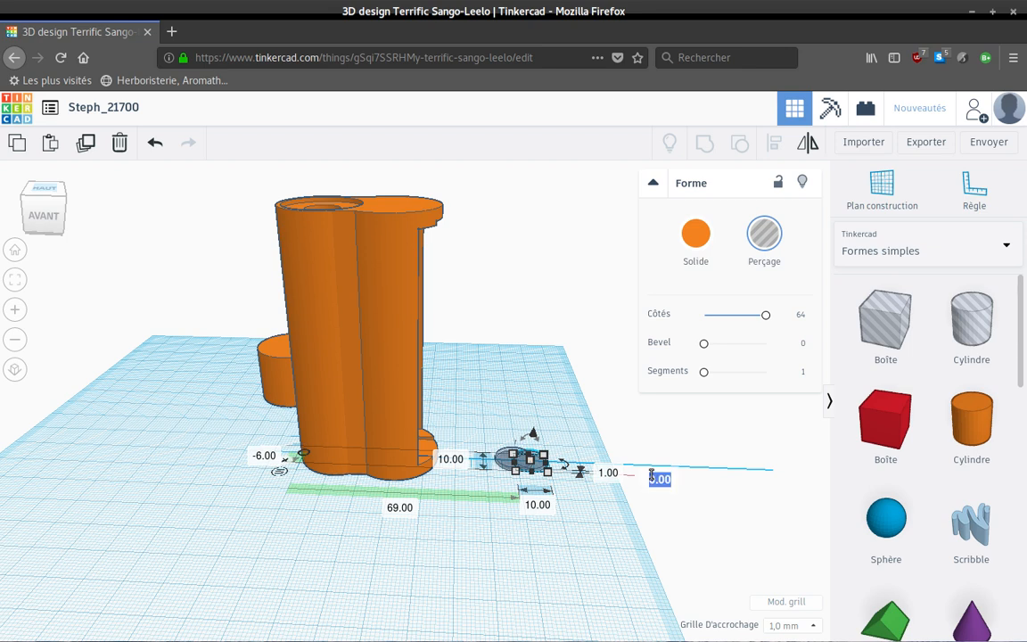
text(3)
key(Return)
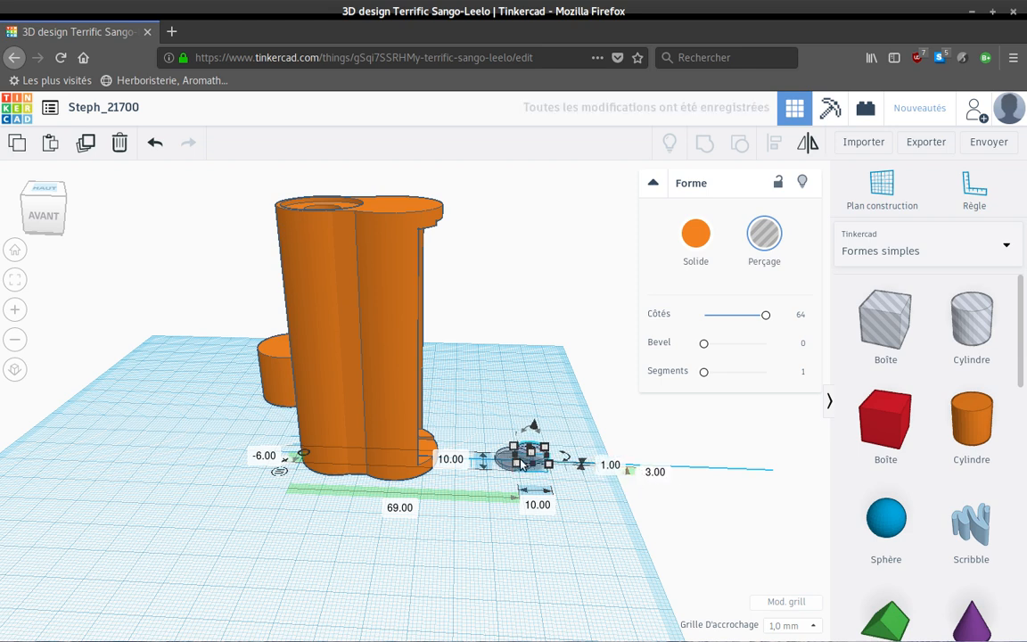
click(661, 471)
key(BackSpace)
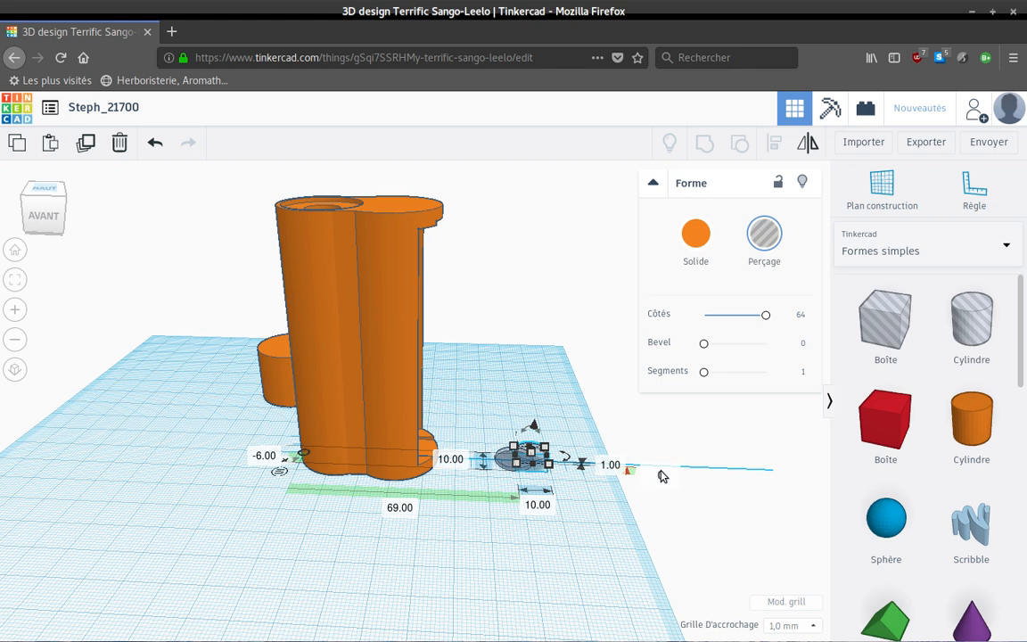
text(1.00)
key(Return)
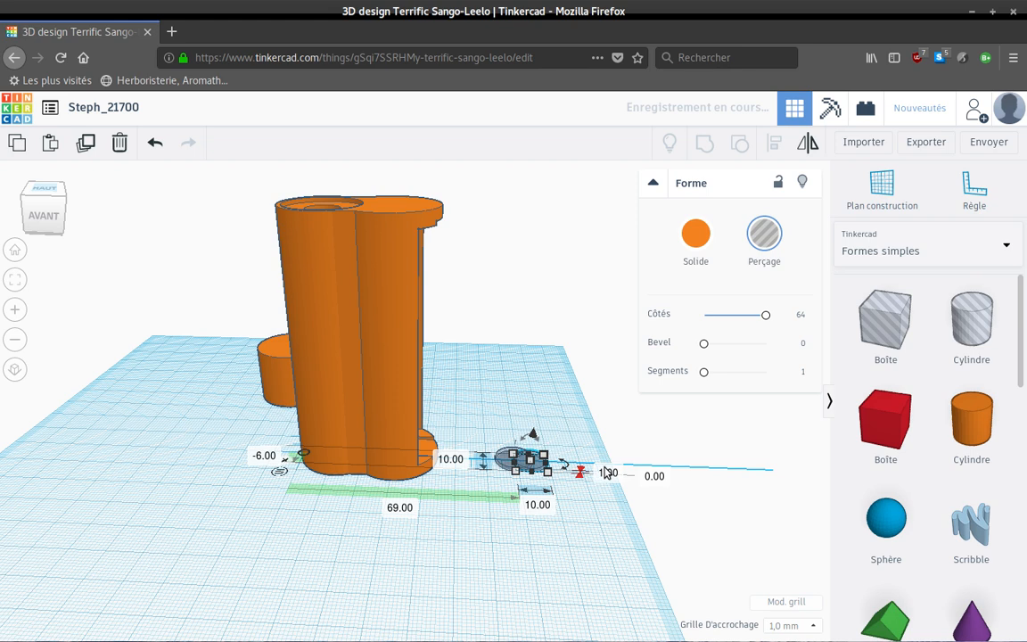
click(606, 473)
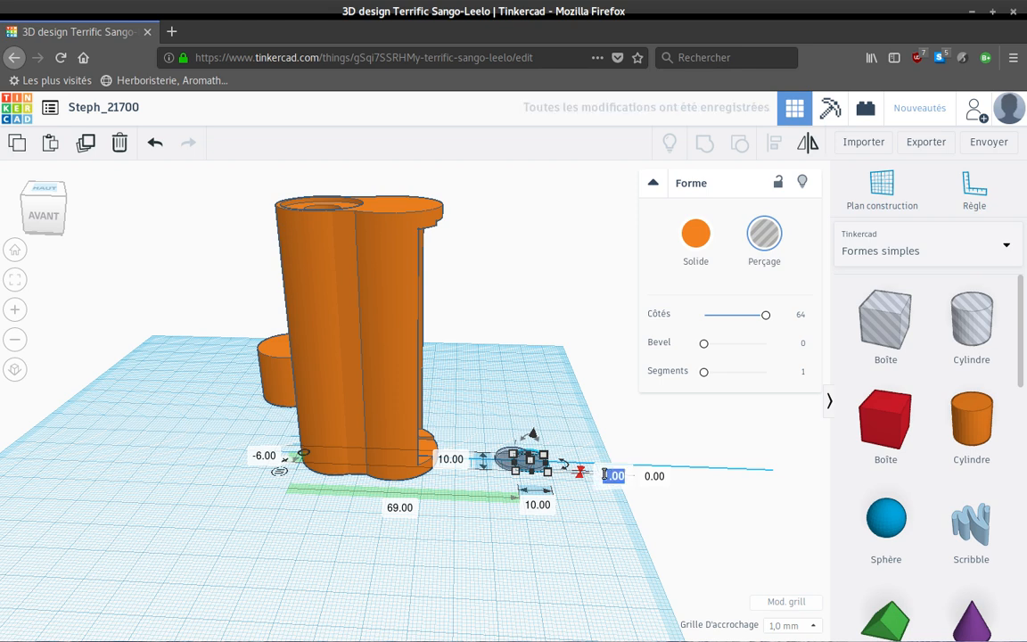
text(3)
key(Return)
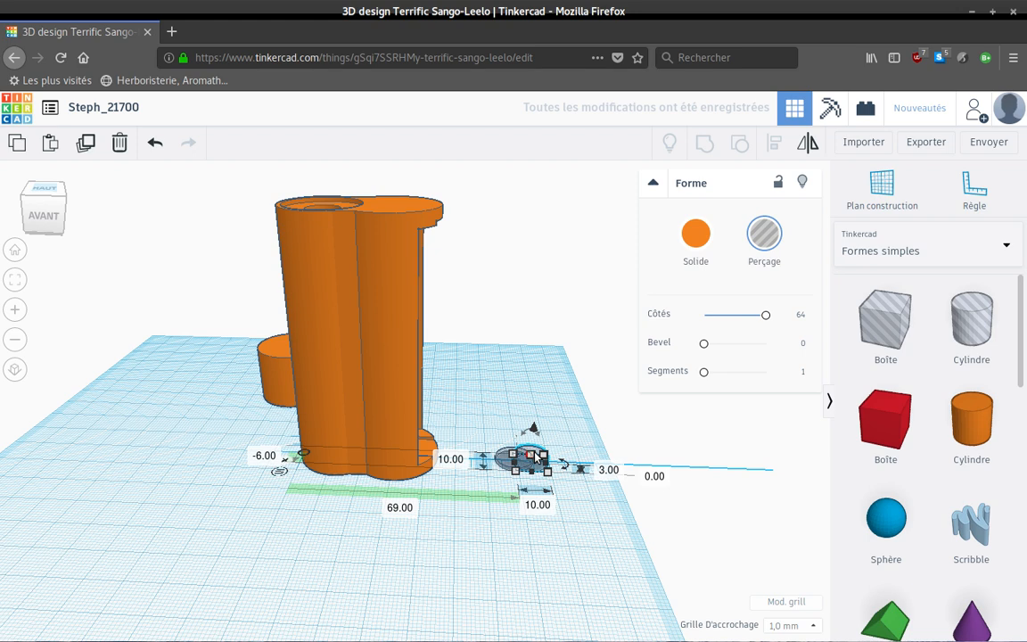
- Set the 10 mm hole cylinder's height to 5 mm and its front-to-back ruler offset to -5 mm
click(609, 470)
text(5)
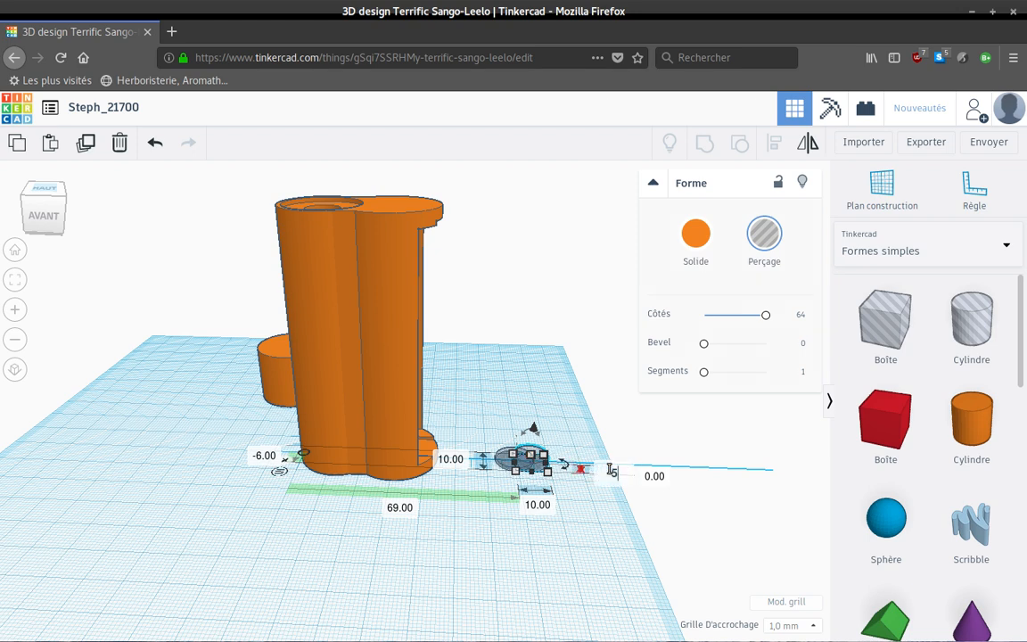
key(Return)
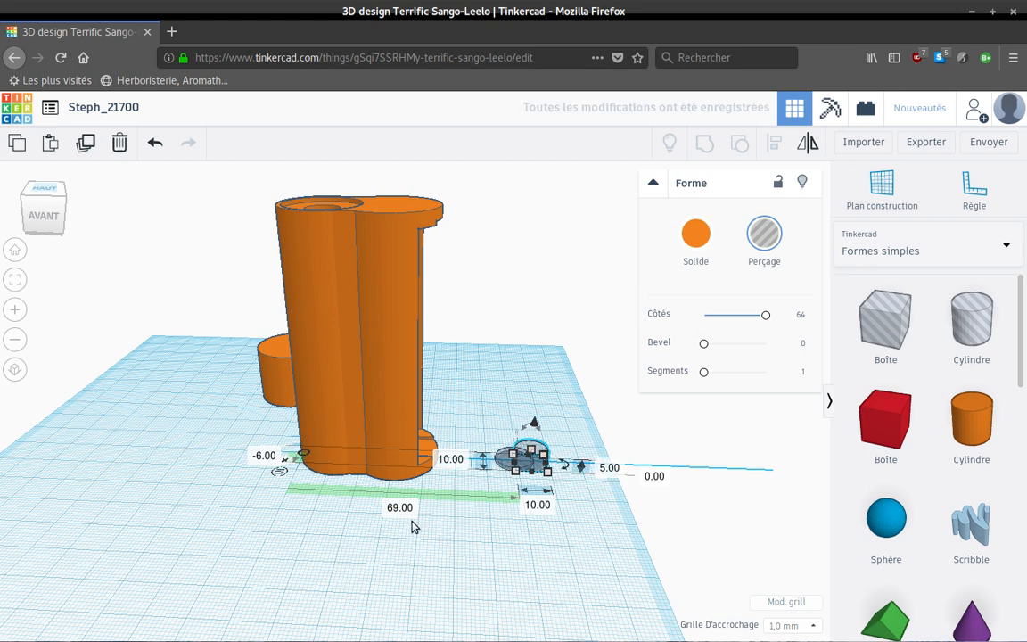
right_drag(418, 576, 192, 413)
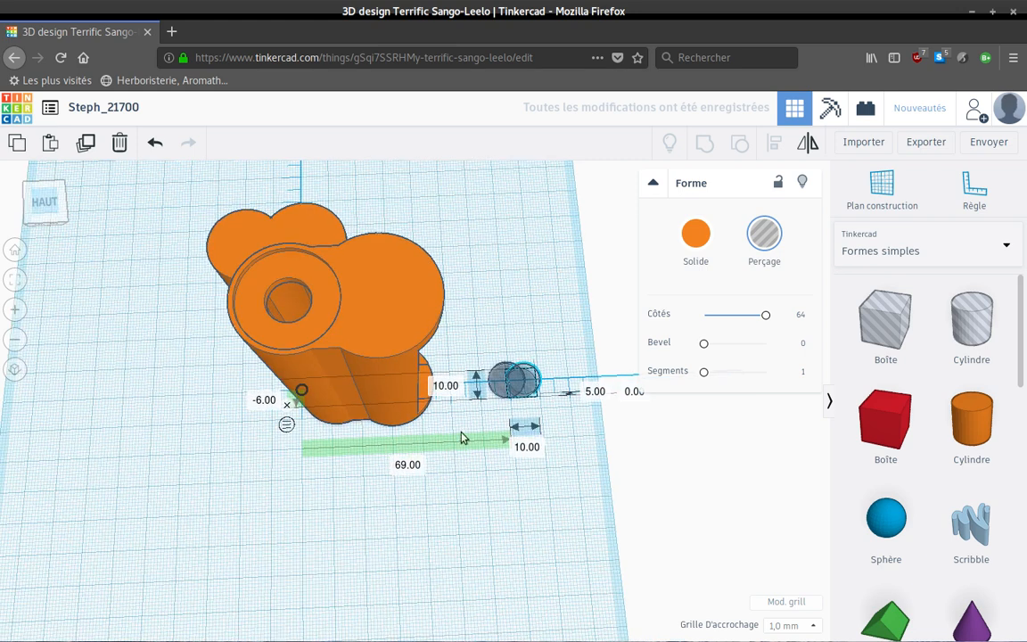
click(264, 400)
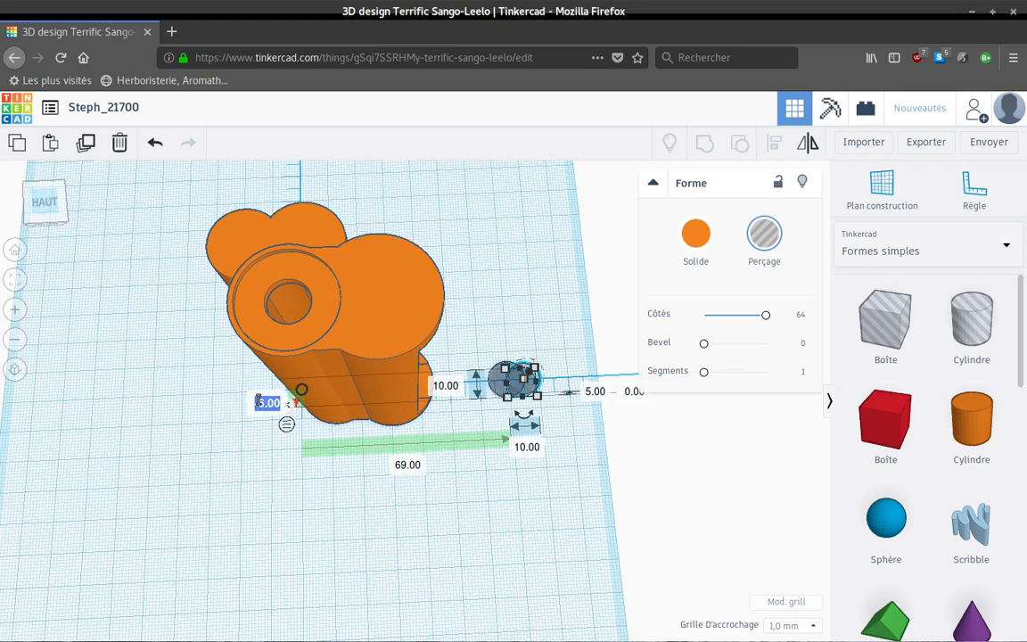
key(BackSpace)
text(-5)
key(Return)
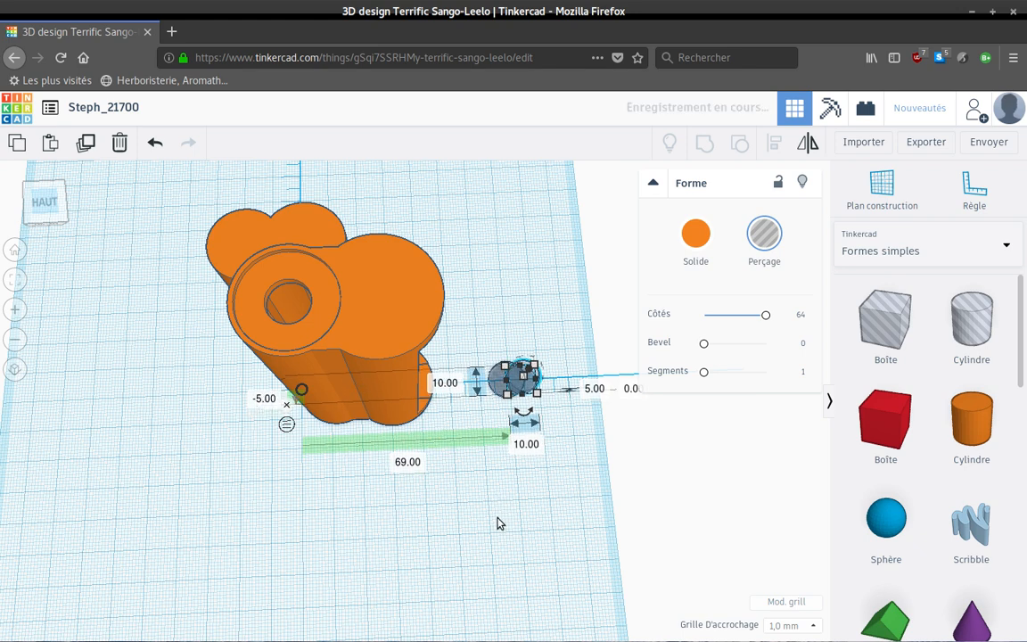
- Set the 12 mm hole cylinder's height to 2 mm
right_drag(494, 509, 493, 455)
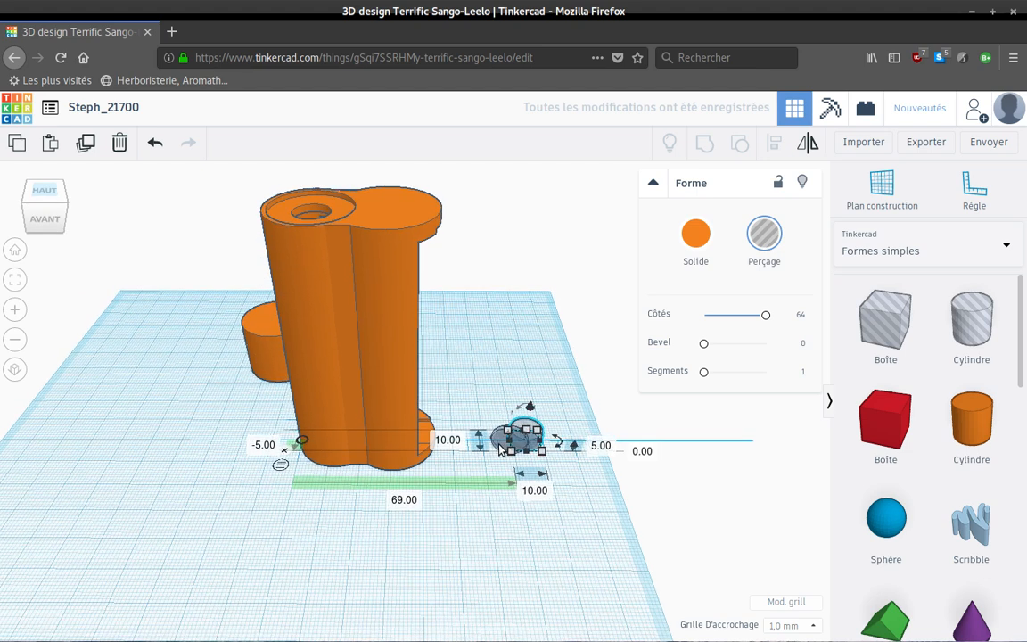
click(502, 448)
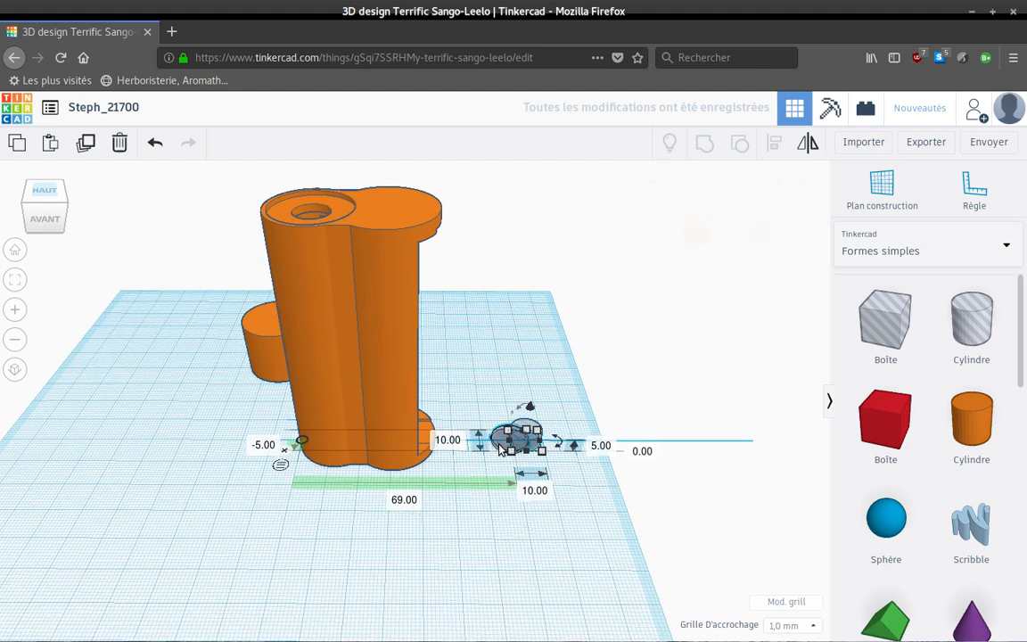
click(588, 453)
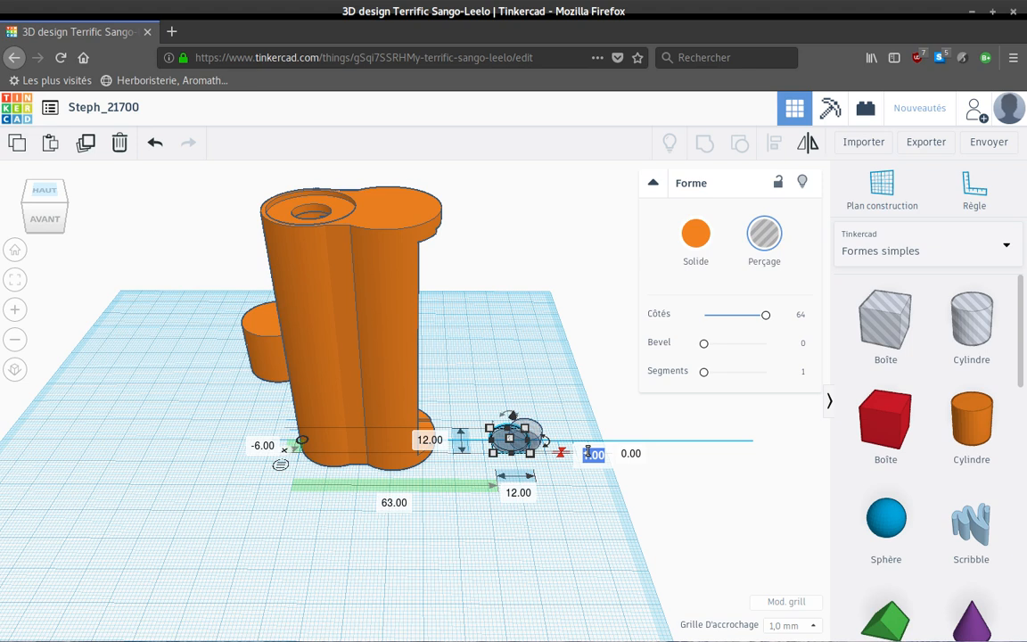
text(2)
key(Return)
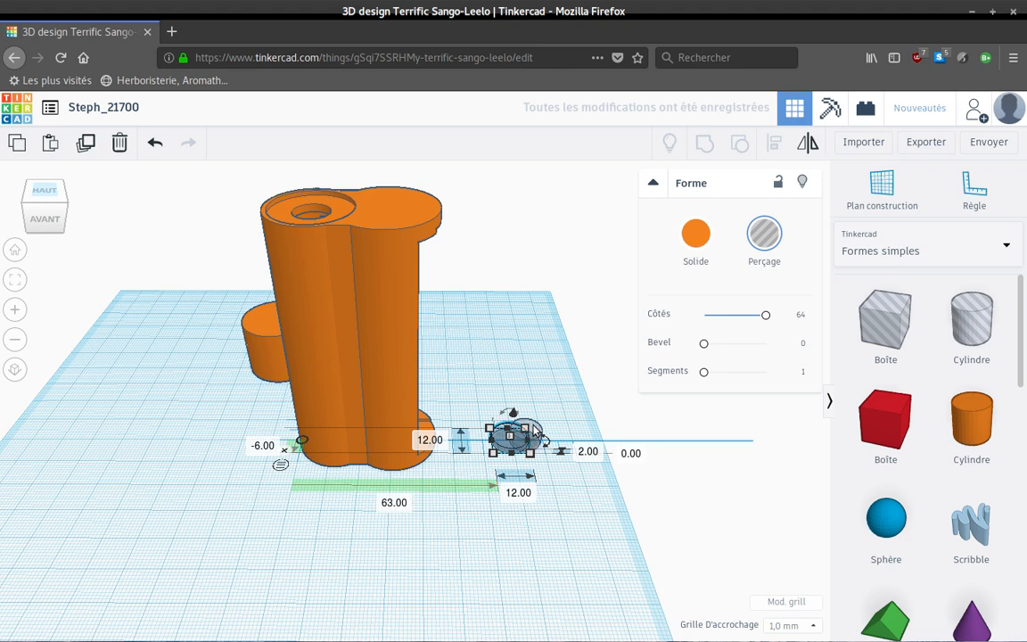
- Set the 10 mm hole cylinder's lateral ruler offset to 64 mm so it is concentric with the 12 mm one
click(533, 426)
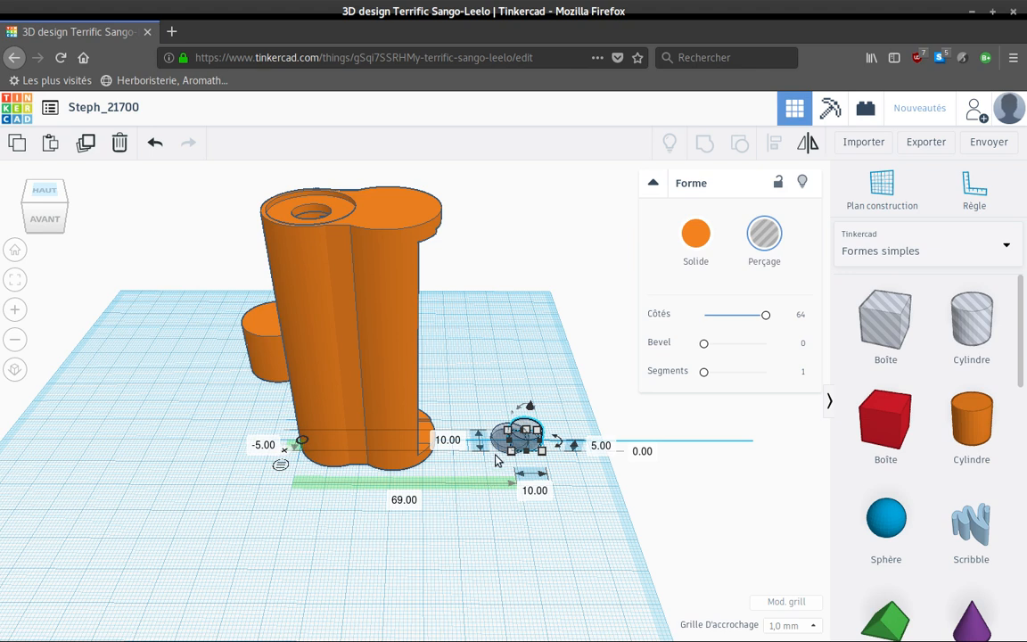
click(497, 473)
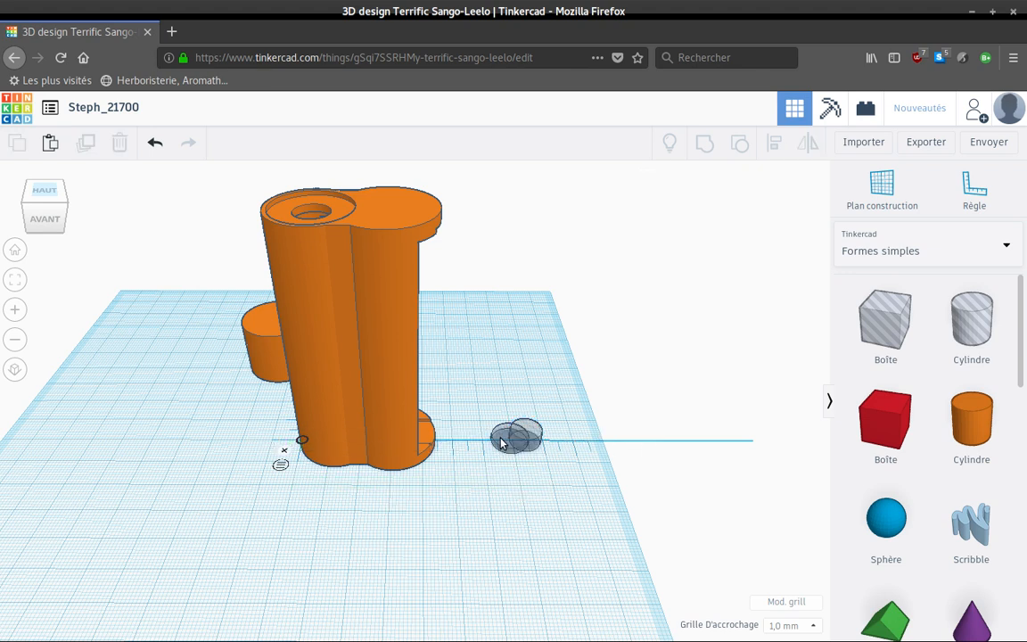
click(502, 442)
click(504, 441)
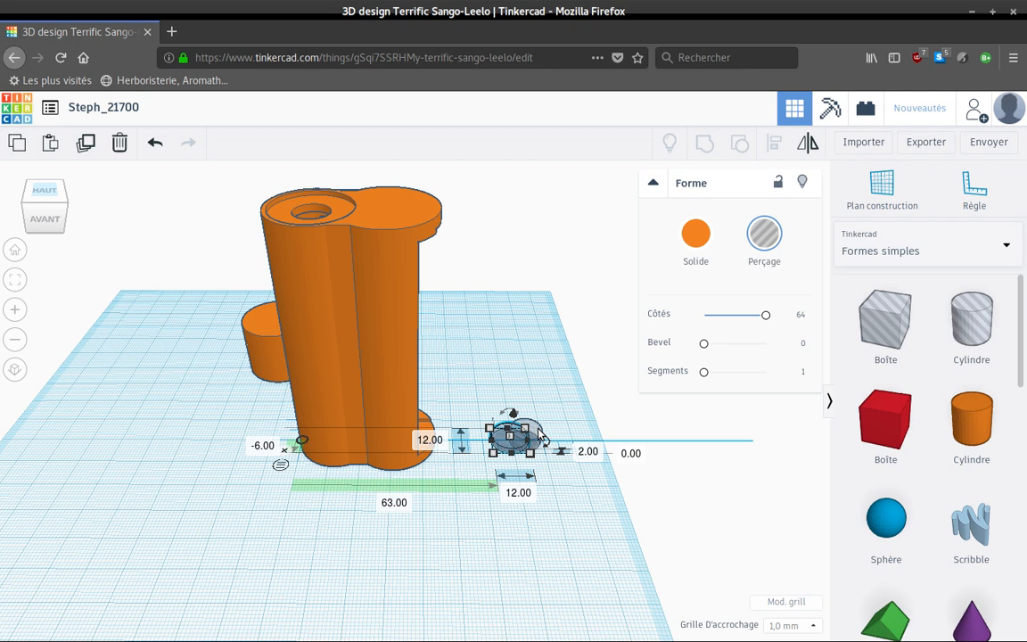
click(540, 433)
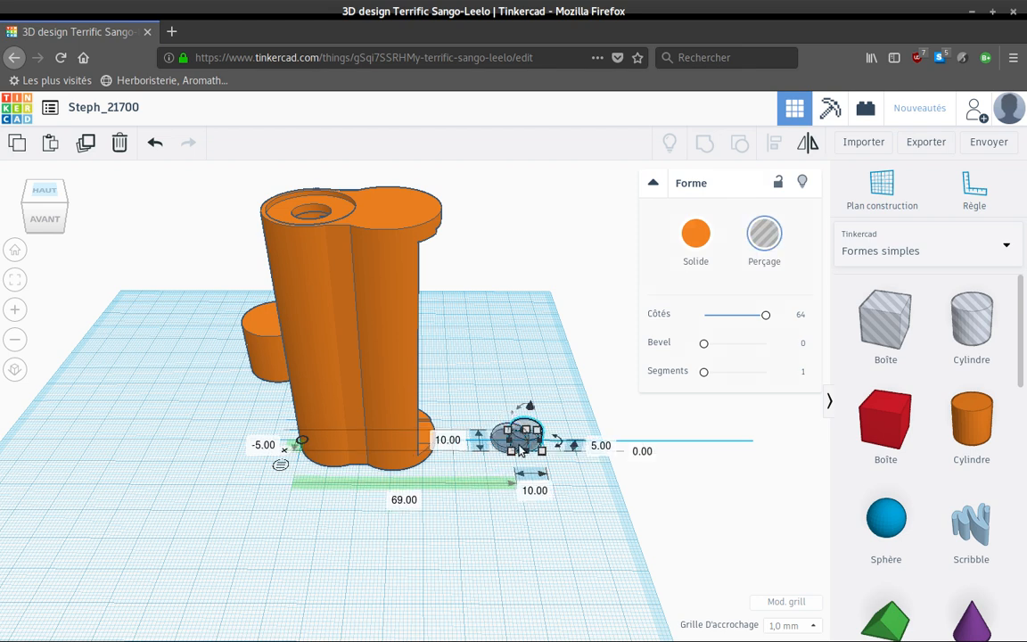
click(406, 501)
text(64)
key(Return)
- Select the concentric 10 mm and 12 mm hole cylinders together and group them into one stepped hole
right_drag(487, 514, 477, 601)
scroll(464, 360, up, 3)
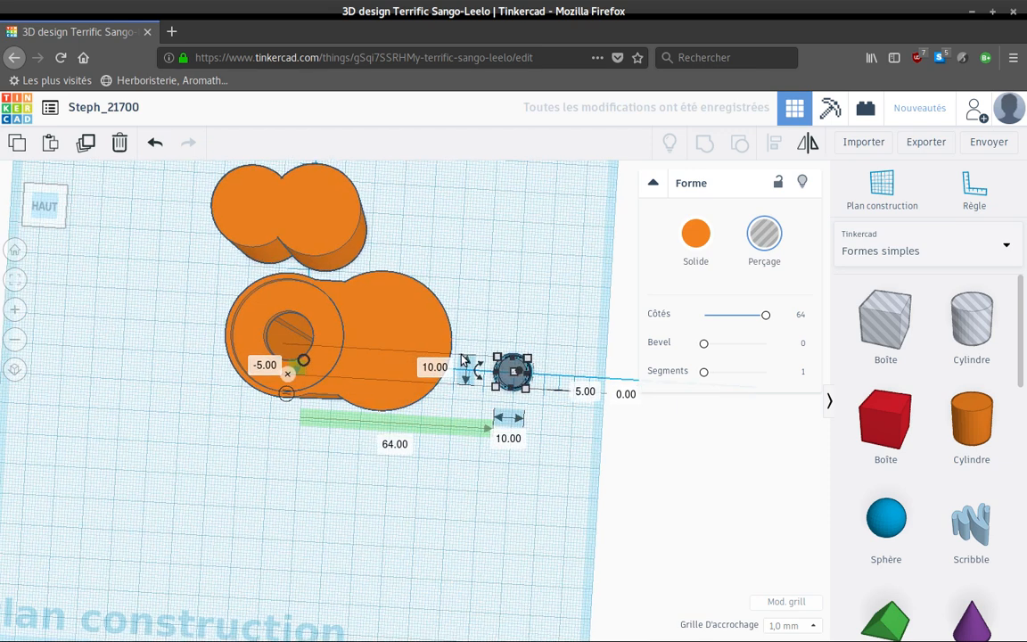
scroll(557, 419, up, 3)
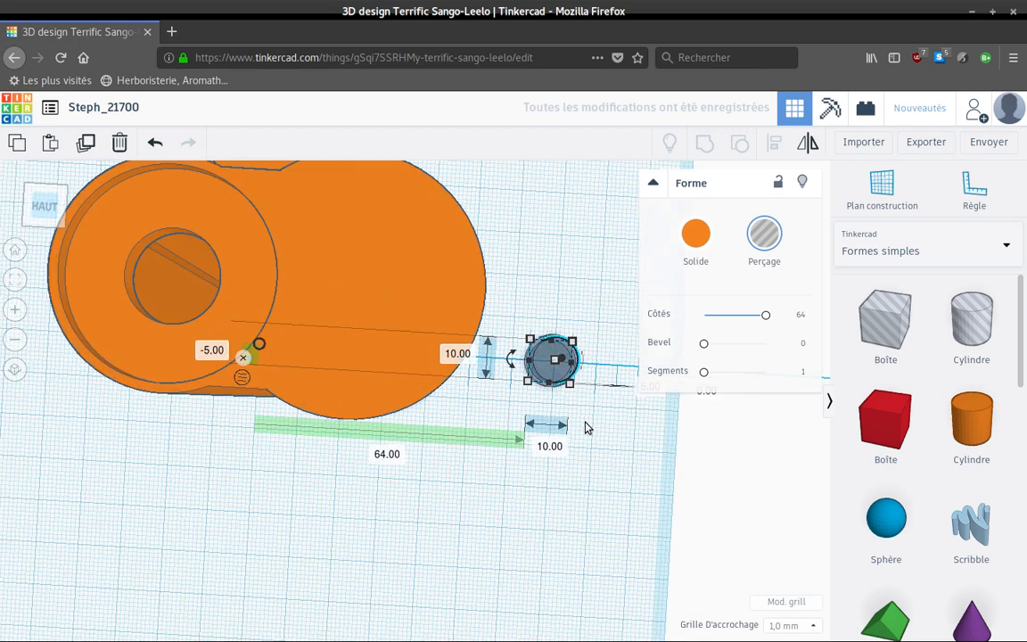
right_drag(472, 412, 365, 327)
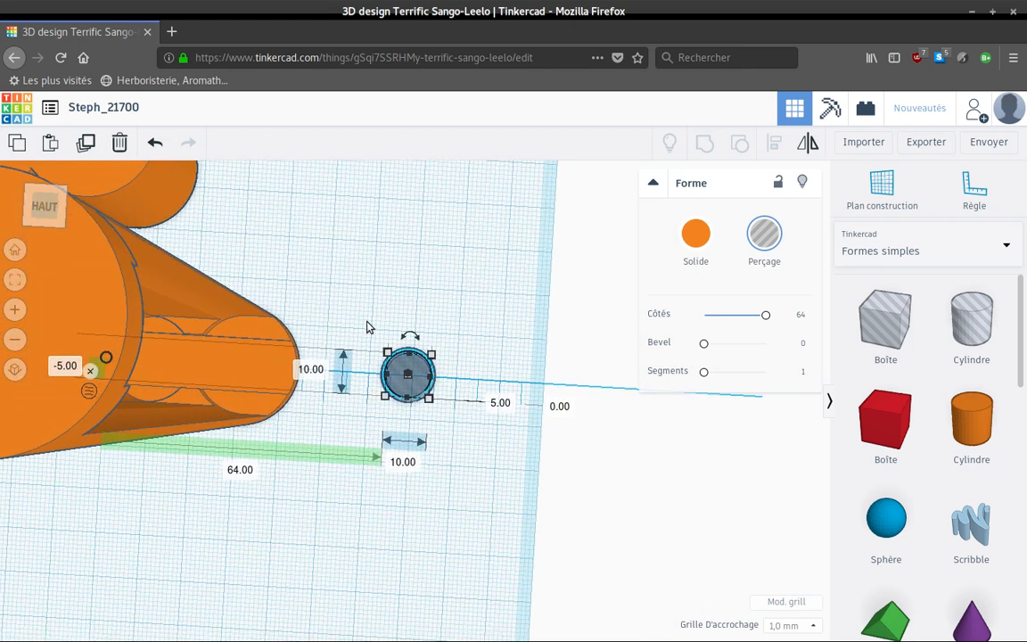
drag(366, 318, 405, 401)
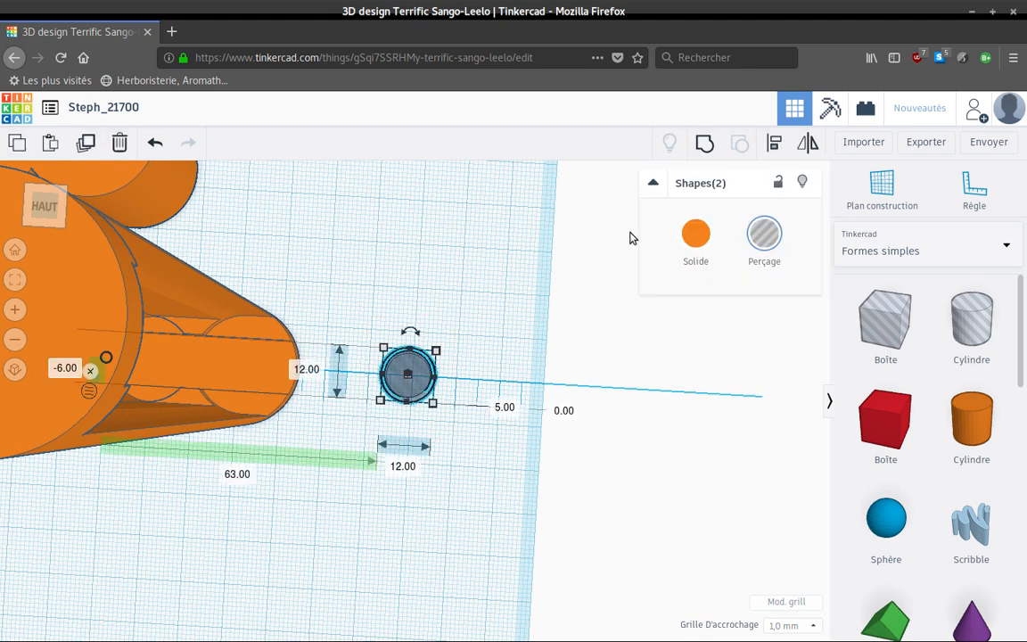
click(705, 144)
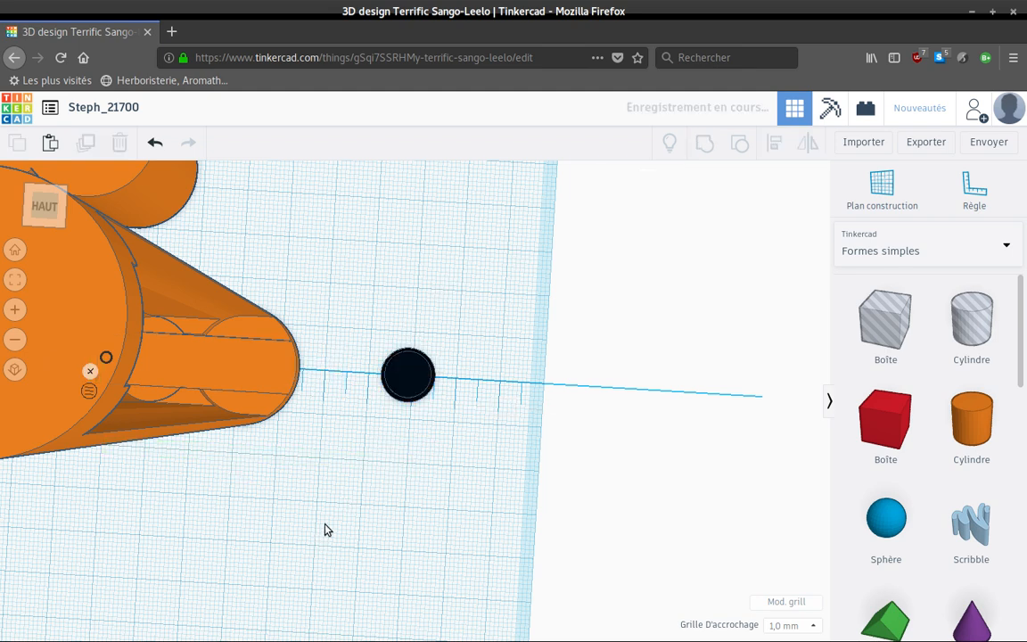
- Rotate the grouped stepped hole 90° so that its axis lies horizontally, with the wider disc facing away from the body
right_drag(354, 530, 383, 431)
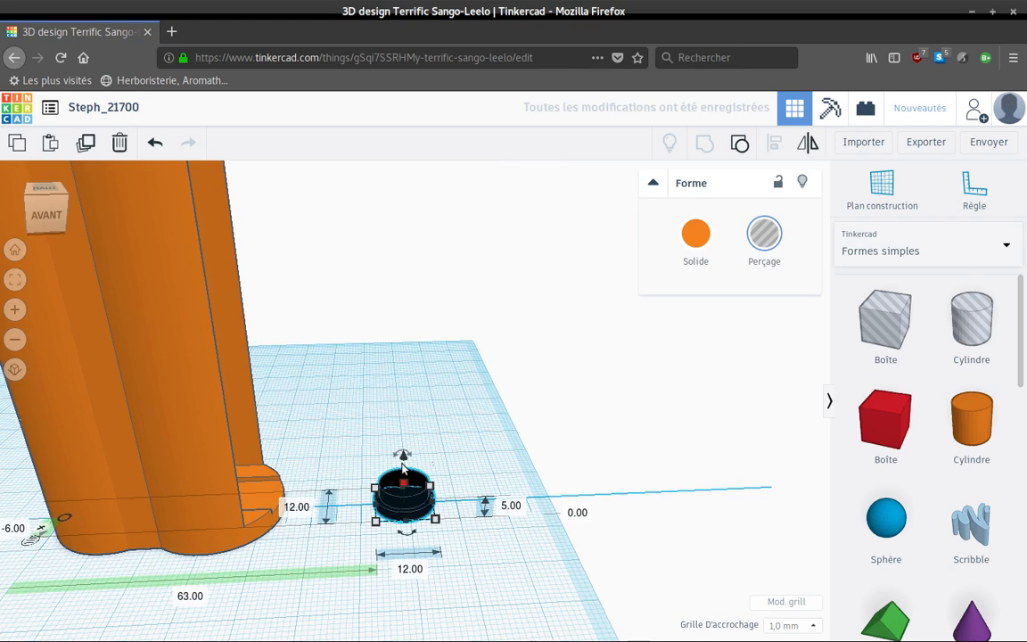
drag(405, 455, 406, 456)
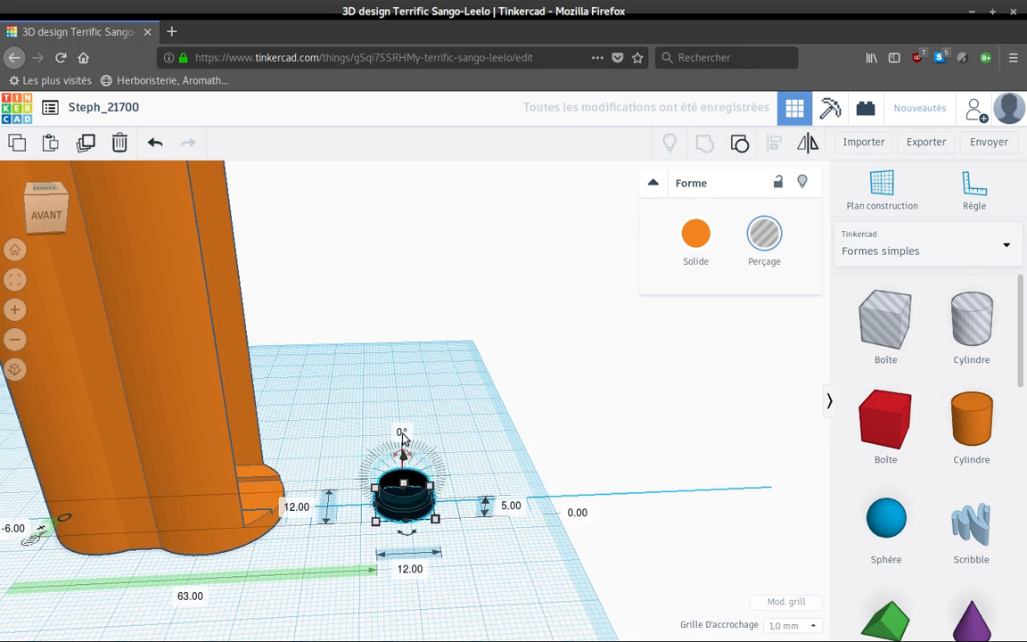
click(401, 438)
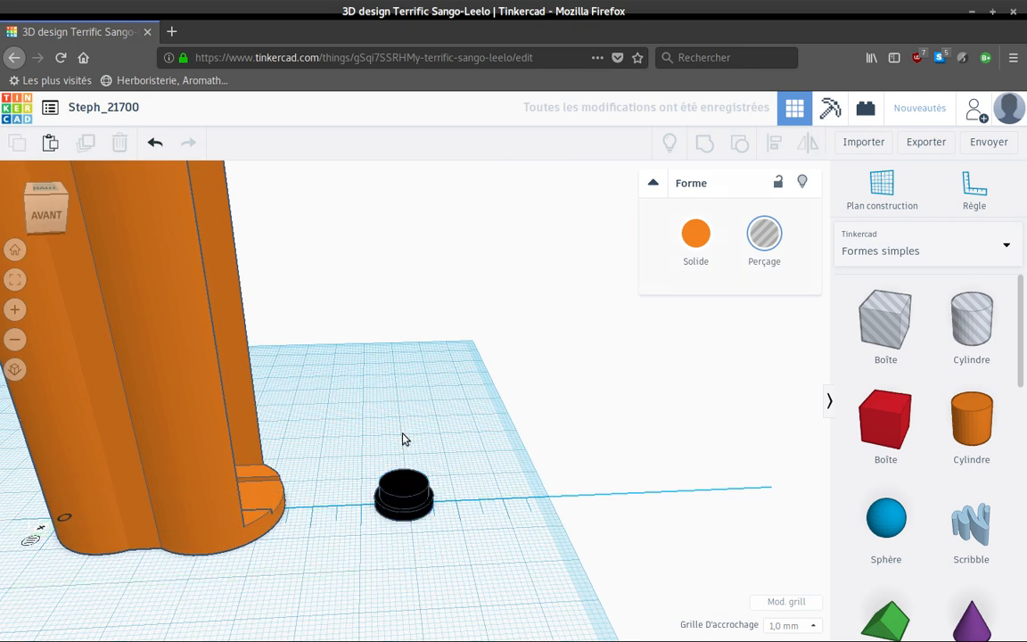
click(397, 494)
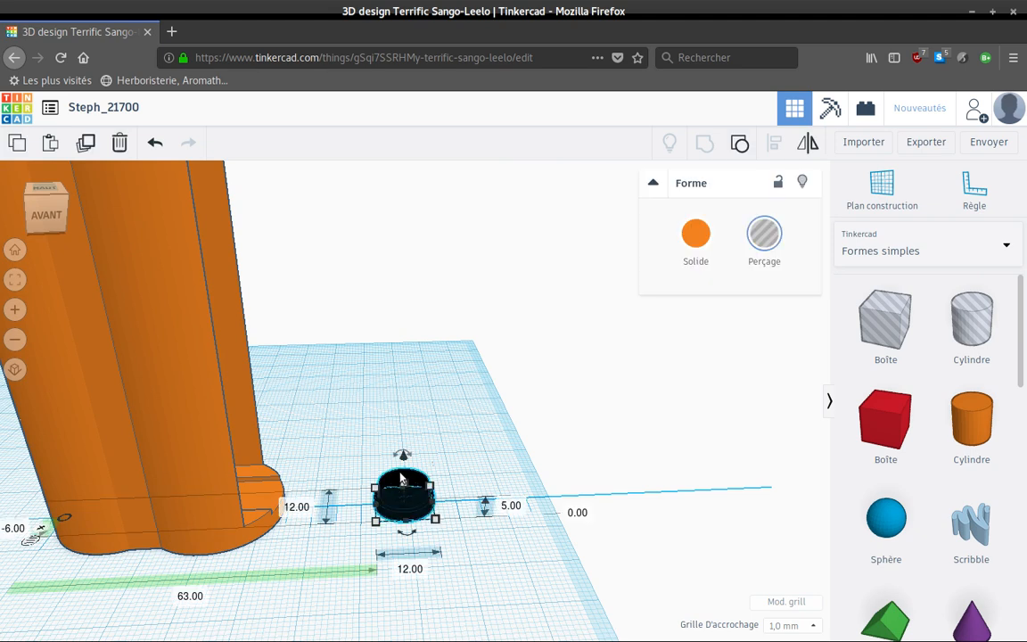
click(401, 453)
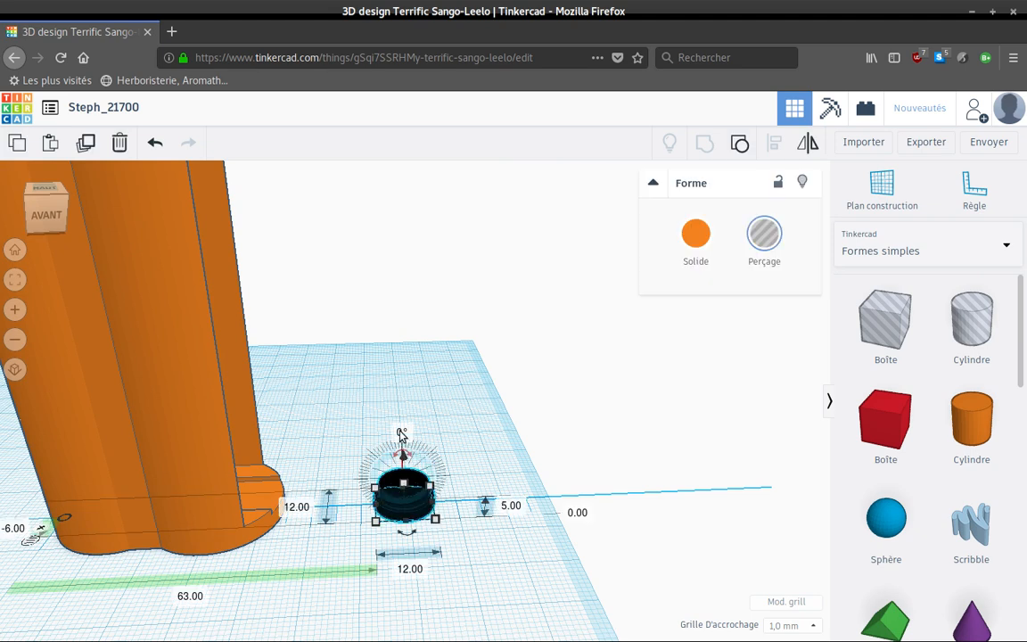
click(401, 435)
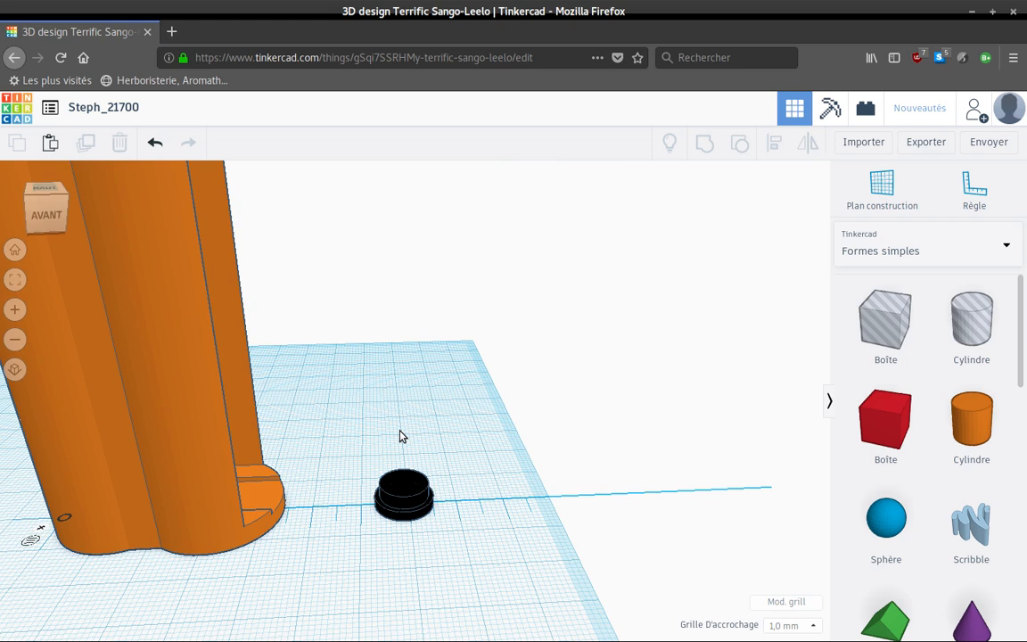
click(379, 491)
scroll(379, 491, up, 2)
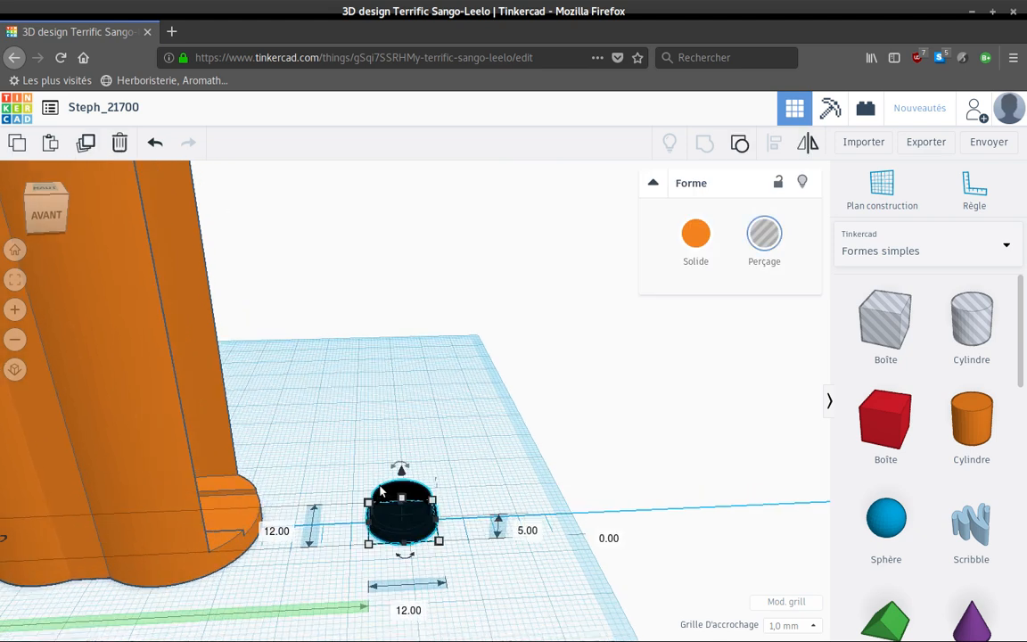
drag(398, 472, 399, 472)
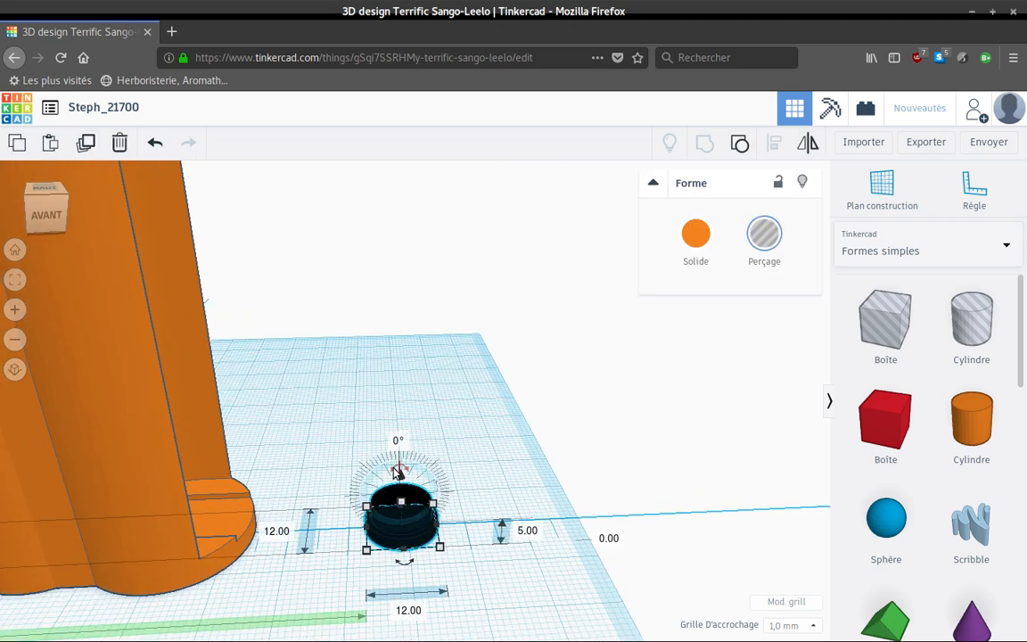
click(398, 441)
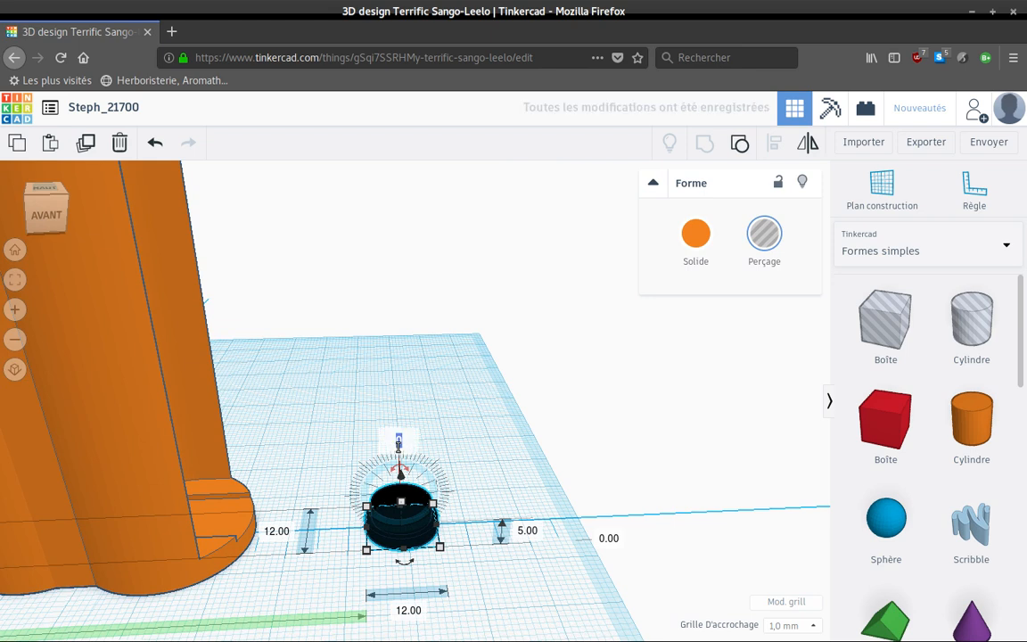
text(90)
key(Return)
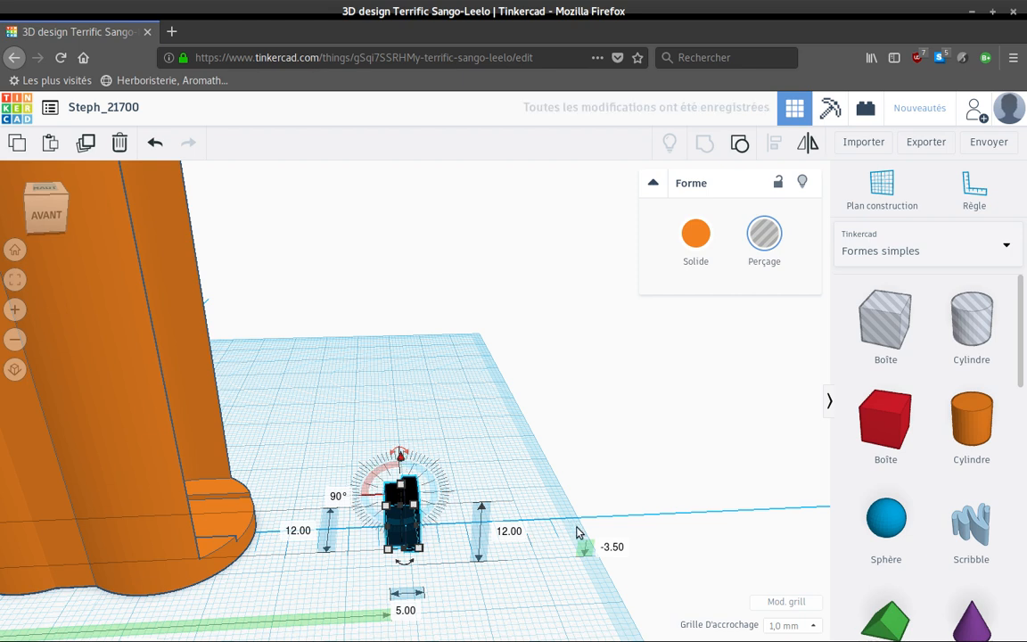
- Raise the rotated stepped hole to an elevation of 55 mm above the workplane
click(584, 553)
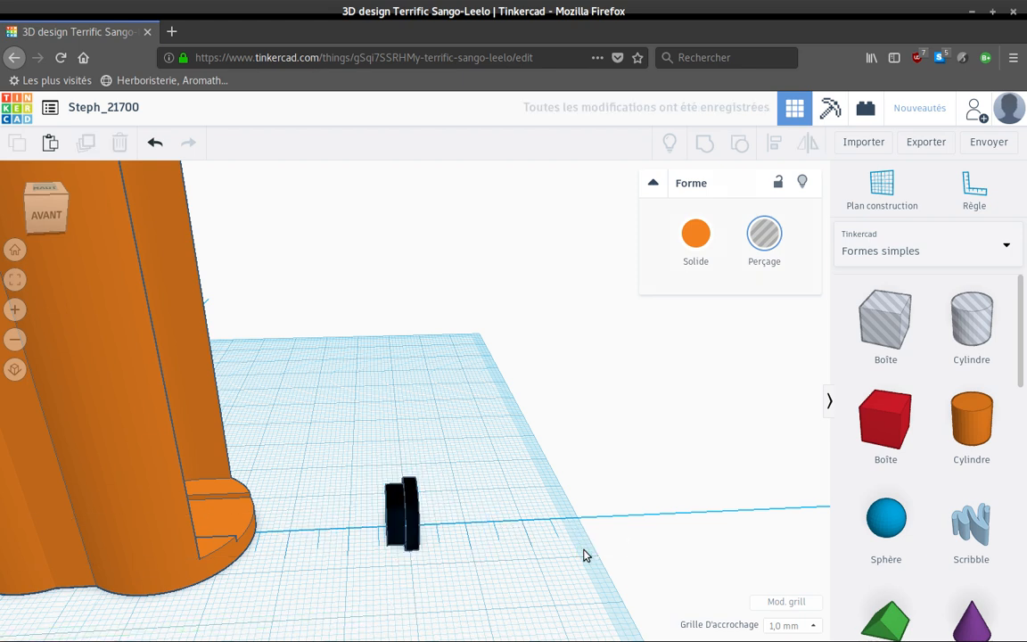
click(415, 510)
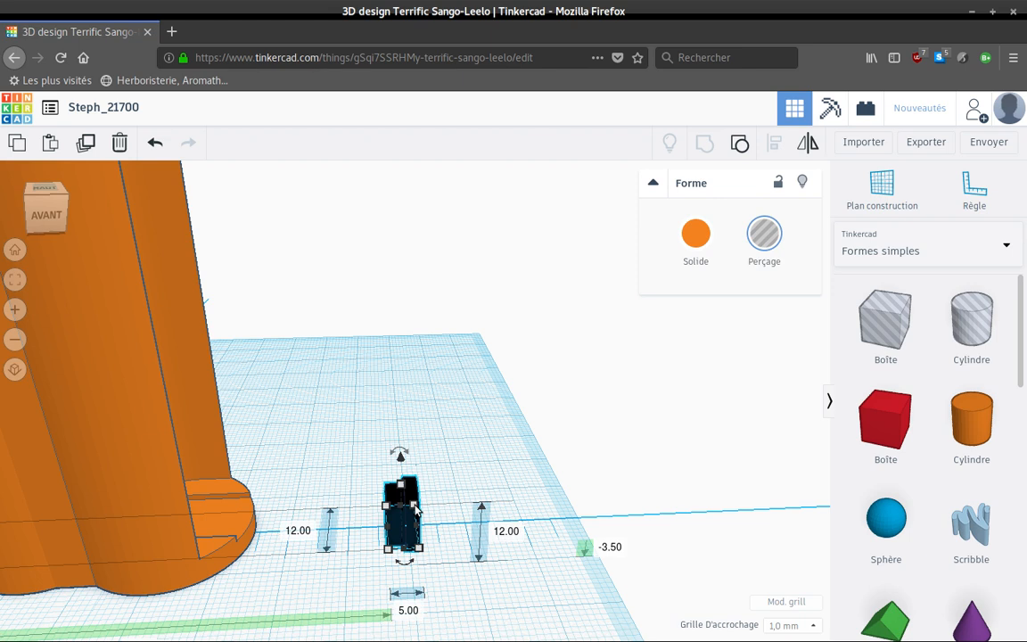
click(608, 548)
text(55)
key(Return)
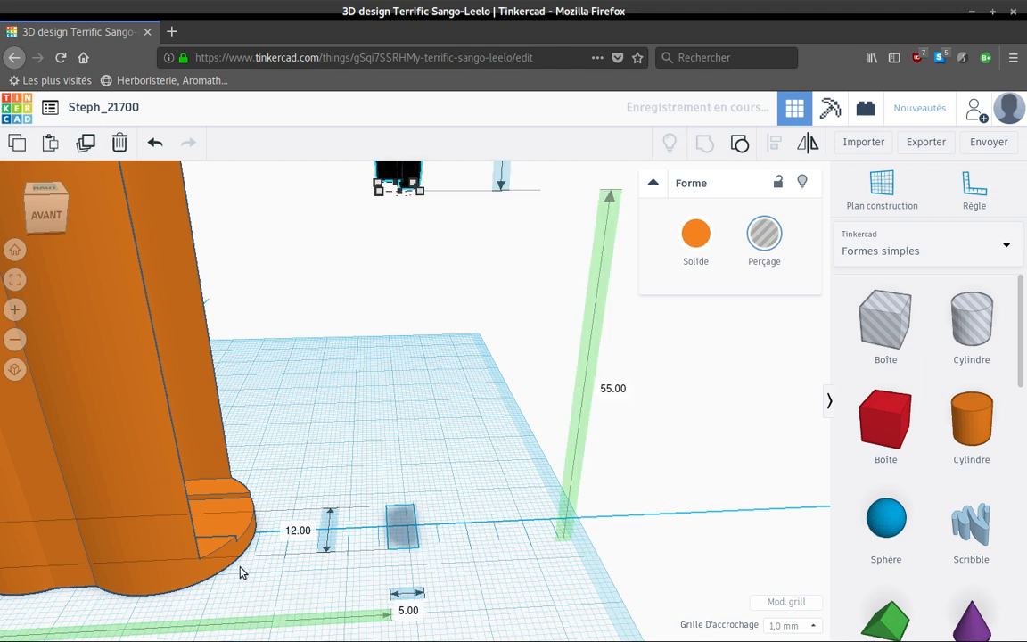
- Set the stepped hole's lateral ruler offset to 0 mm to bring it to the outer wall of the body
middle_drag(283, 590, 297, 545)
scroll(297, 545, down, 5)
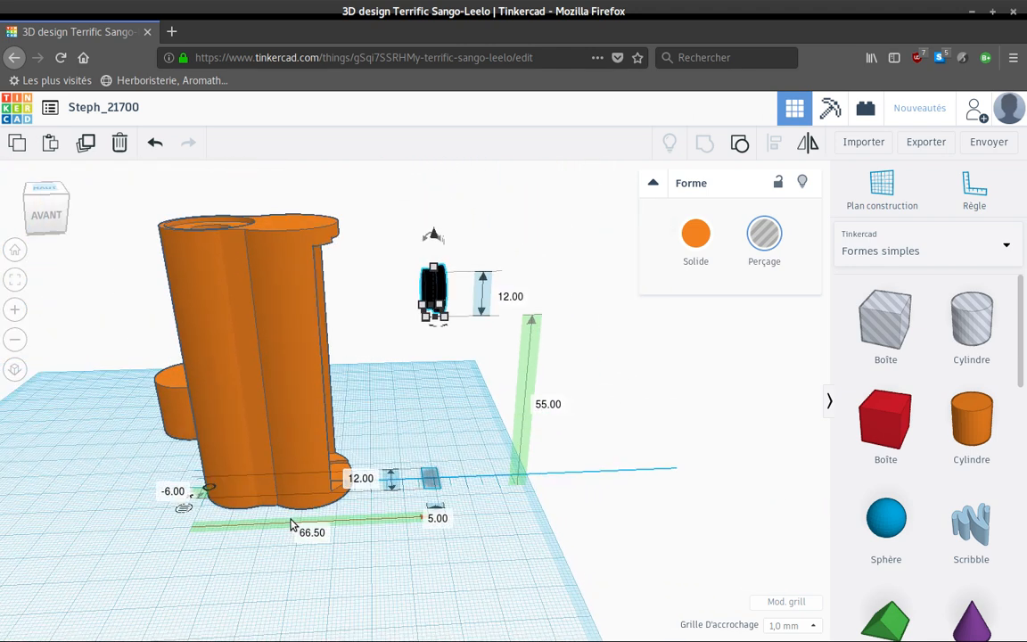
click(312, 533)
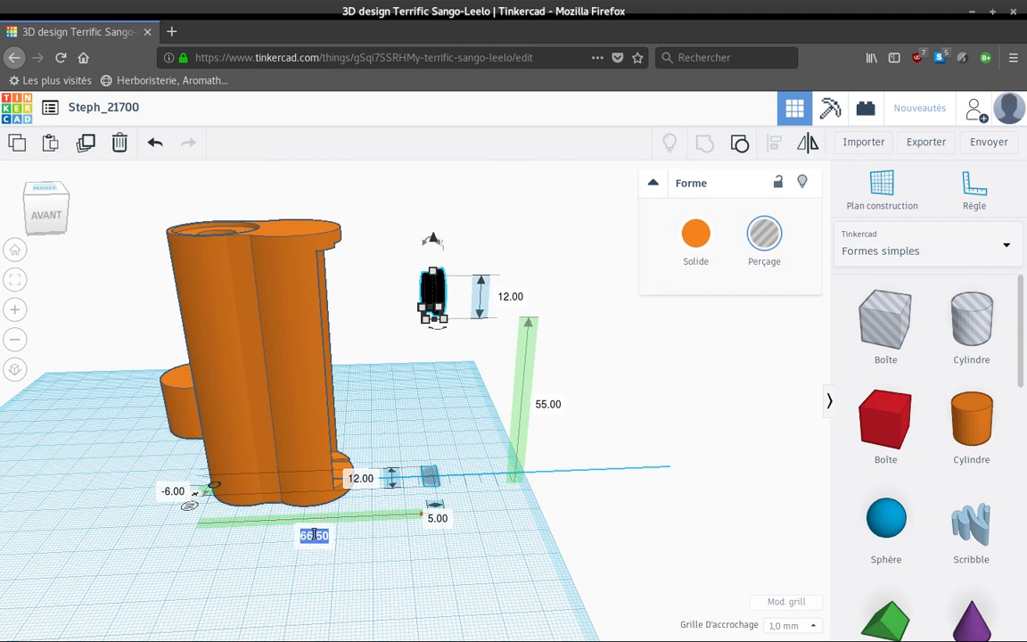
text(0)
key(Return)
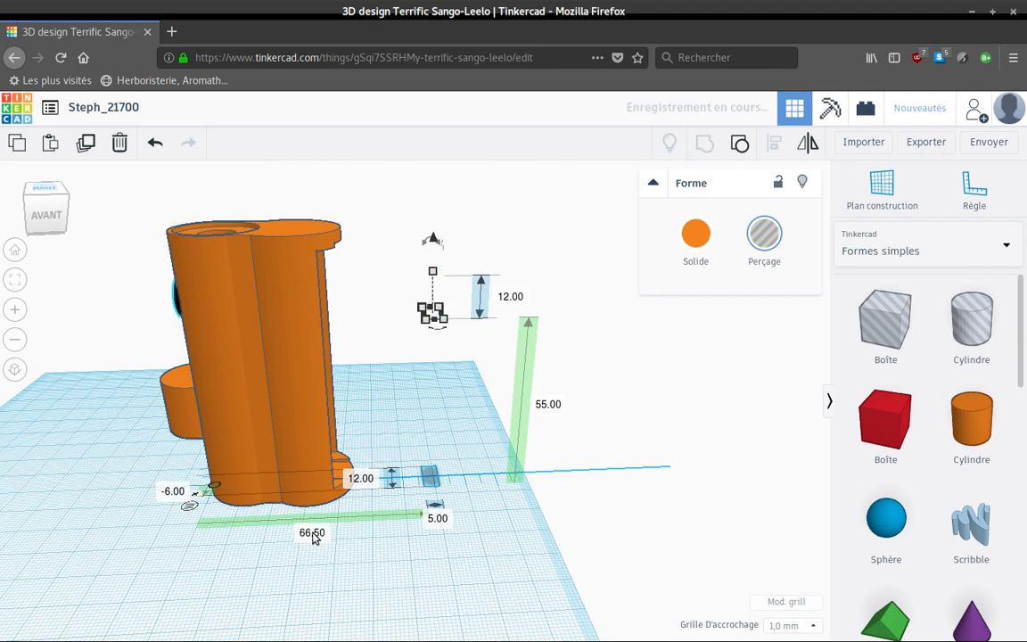
- Set the stepped hole's elevation above the workplane to 60 mm
right_drag(119, 570, 194, 552)
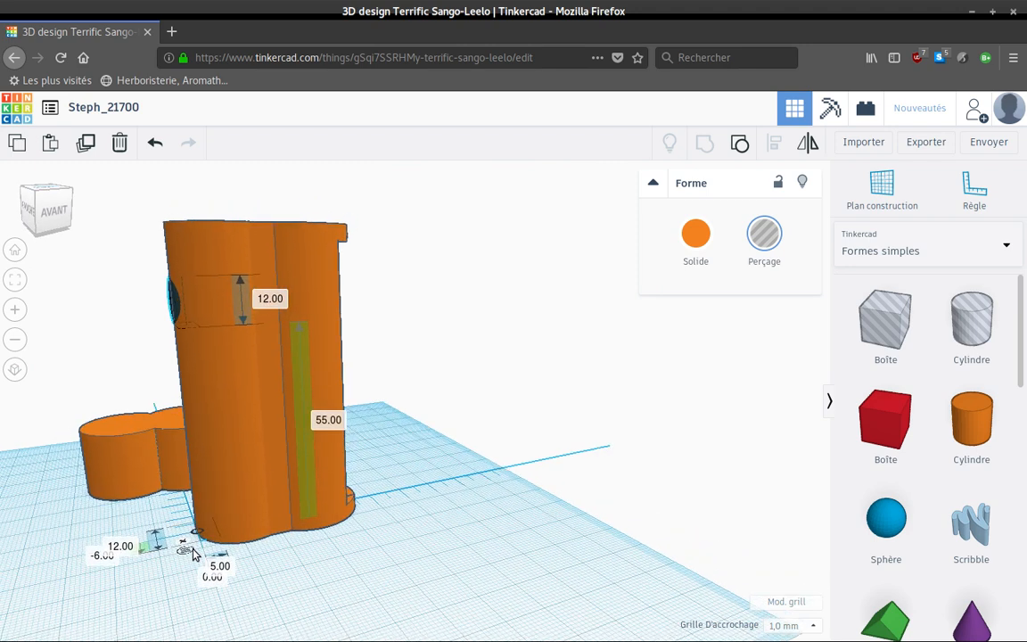
click(196, 284)
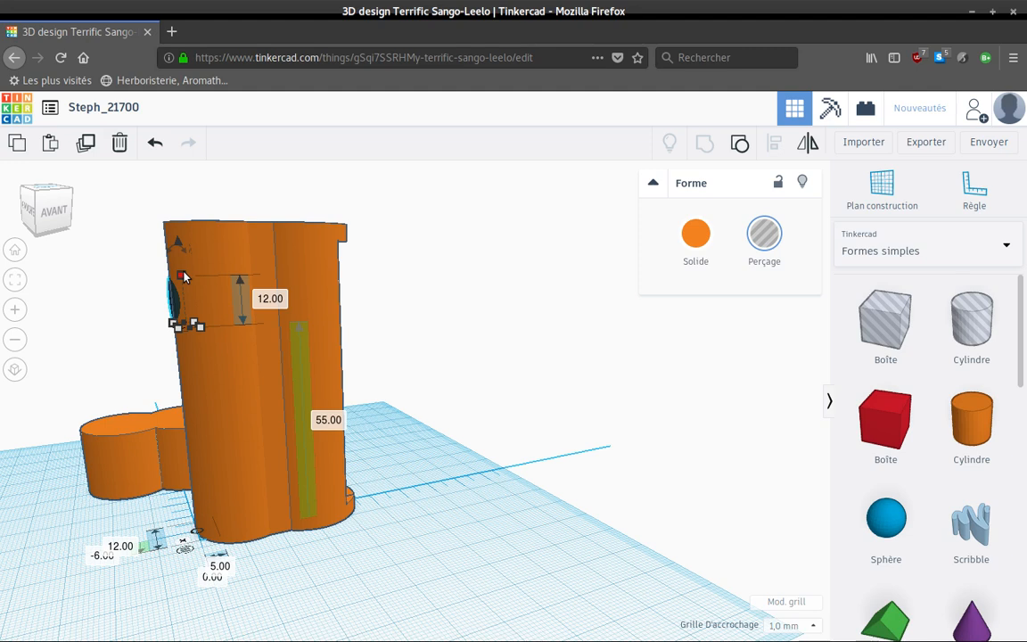
click(330, 420)
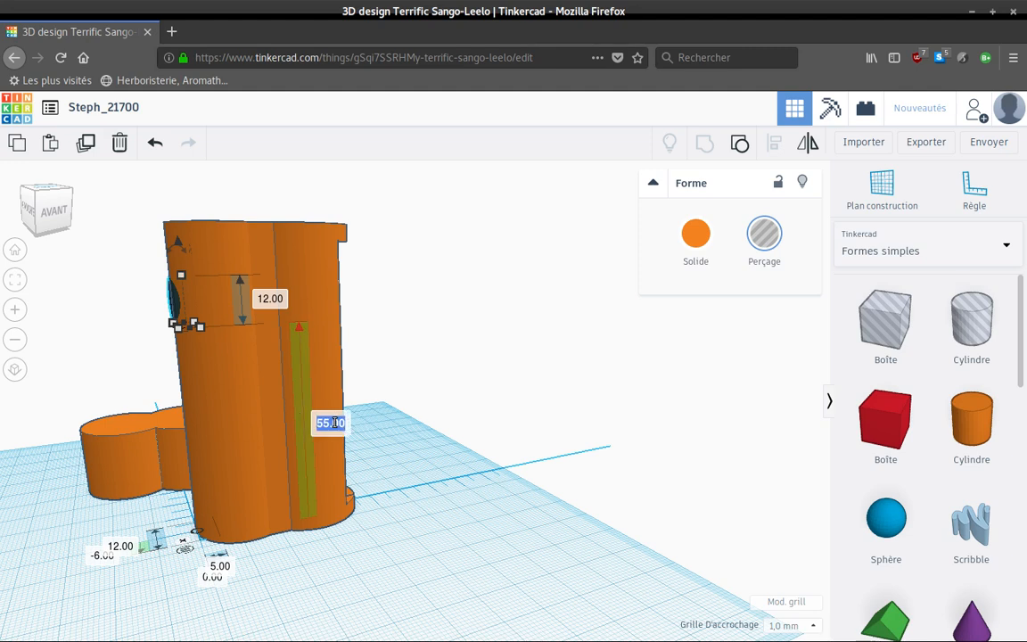
text(60)
key(Return)
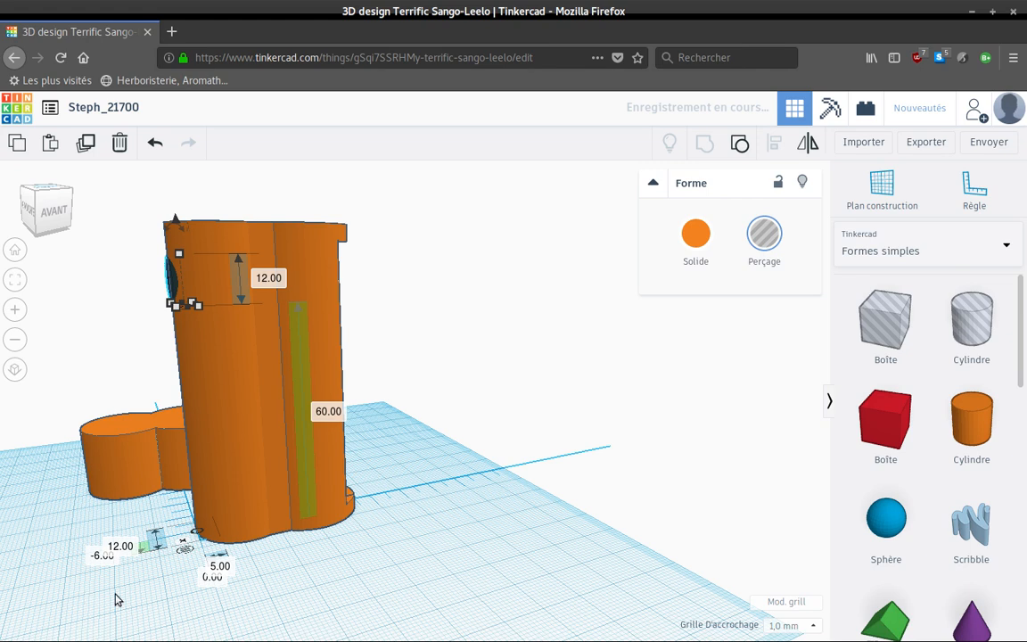
- Inspect the stepped hole through the body's open side and undo the accidental move of the body
right_drag(231, 601, 300, 507)
right_drag(298, 506, 232, 500)
scroll(230, 501, up, 5)
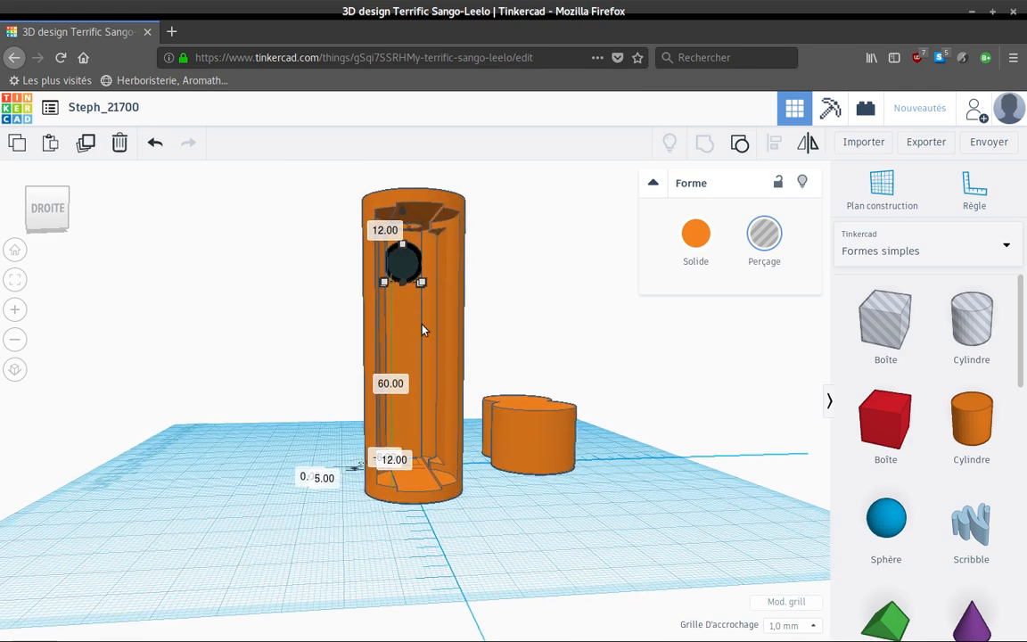
scroll(422, 304, up, 2)
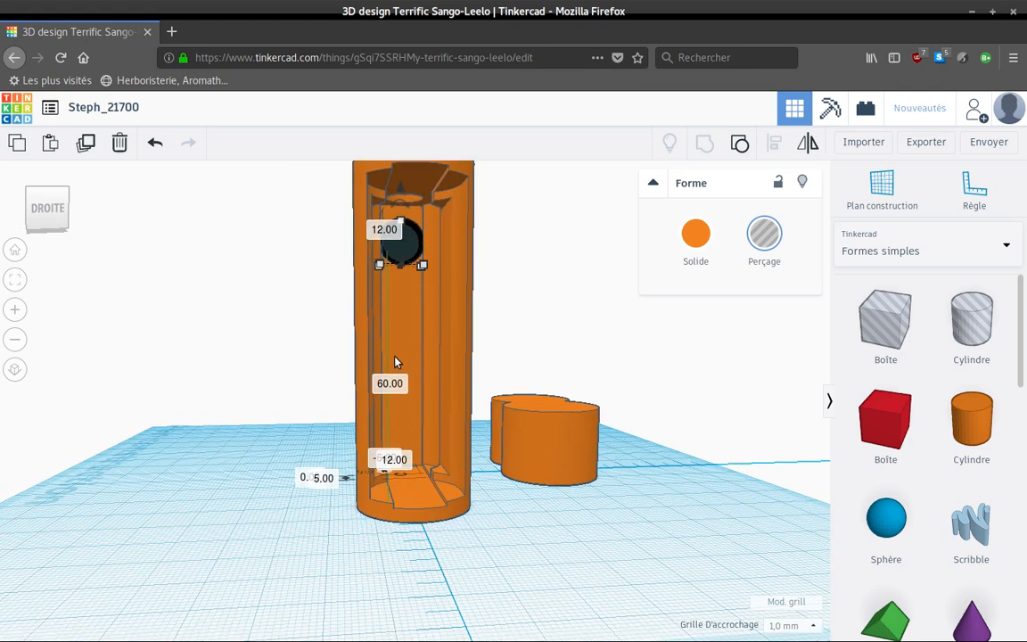
drag(390, 381, 387, 392)
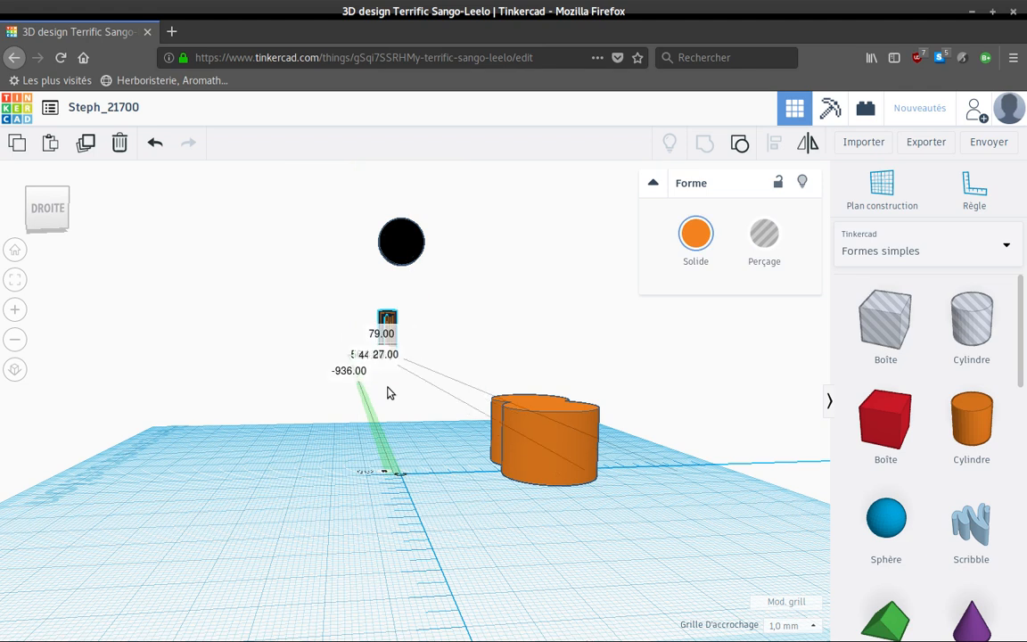
click(155, 145)
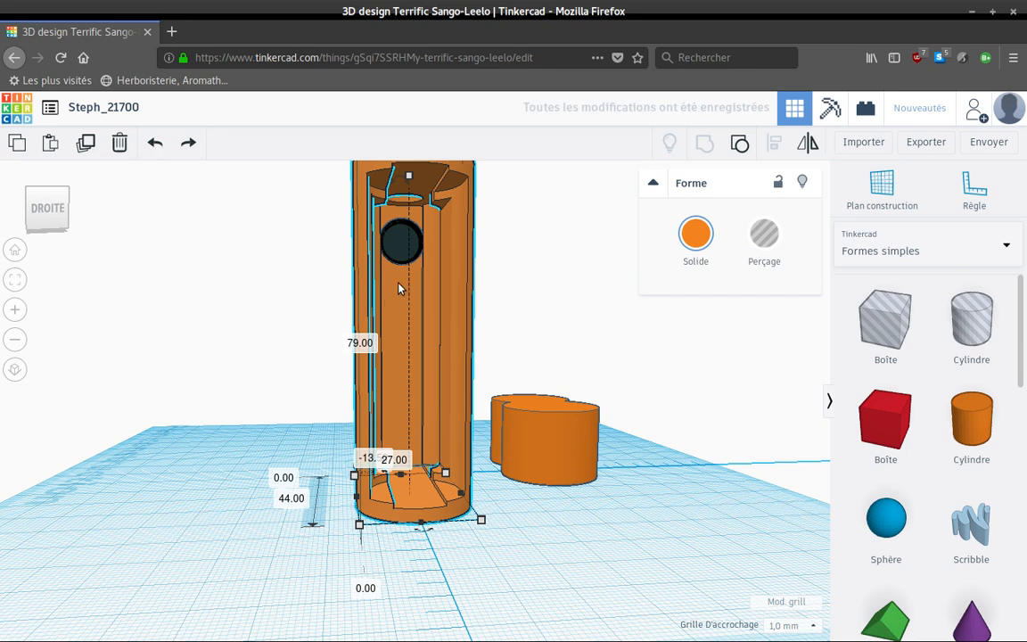
- Nudge the stepped hole further into the body's wall, to a lateral ruler offset of 2.5 mm
right_drag(185, 568, 264, 541)
scroll(263, 541, down, 5)
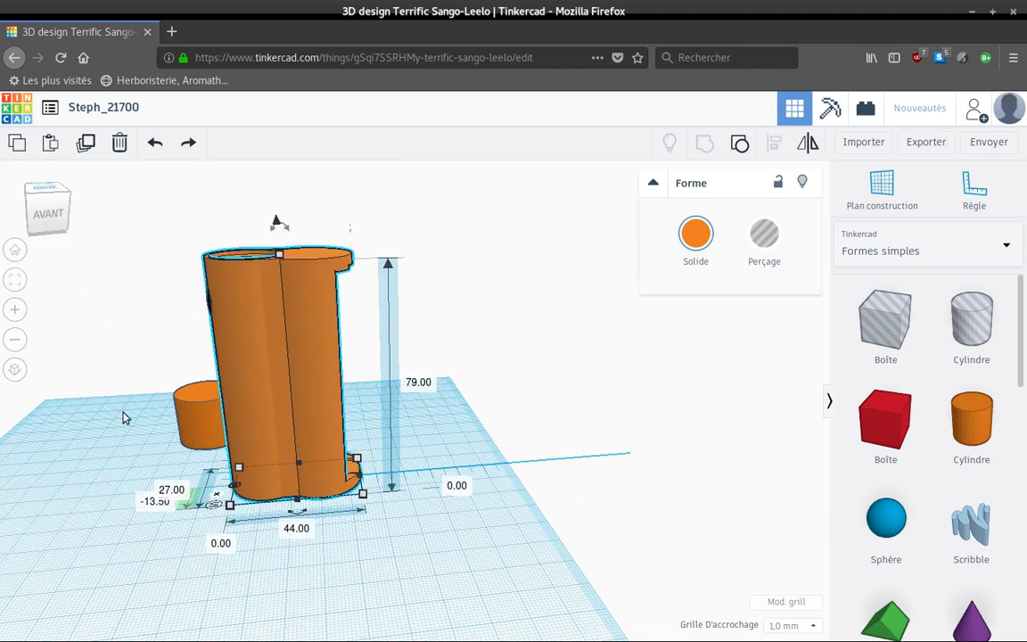
right_drag(105, 515, 171, 381)
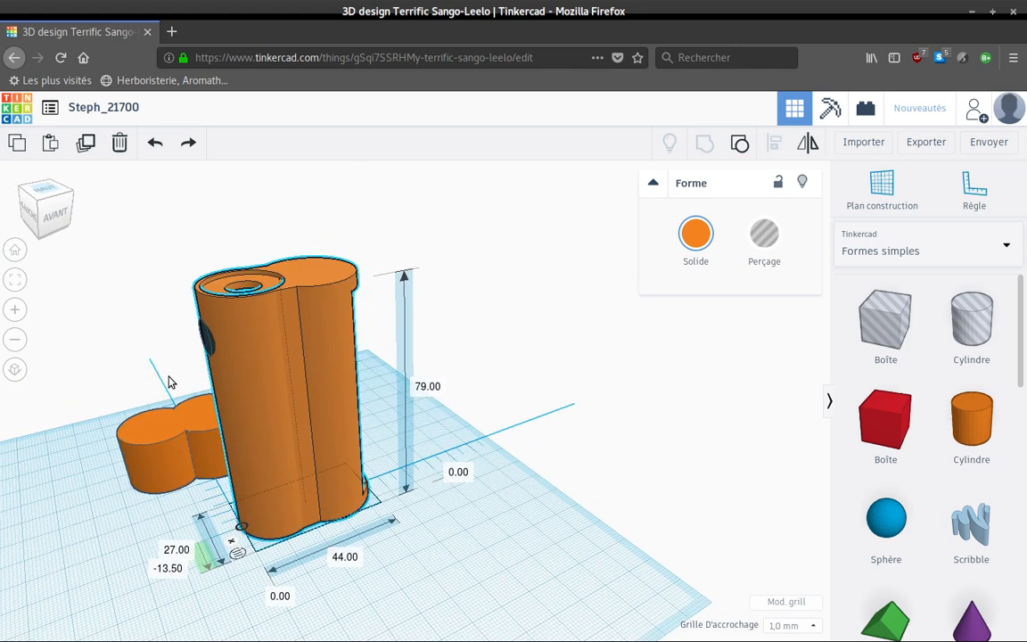
click(207, 340)
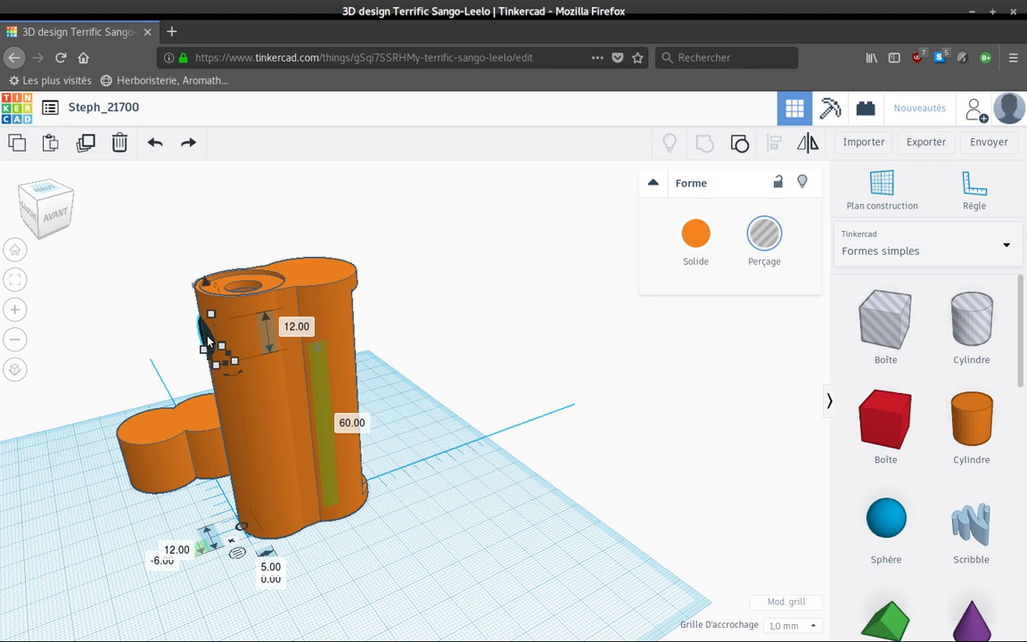
key(Right)
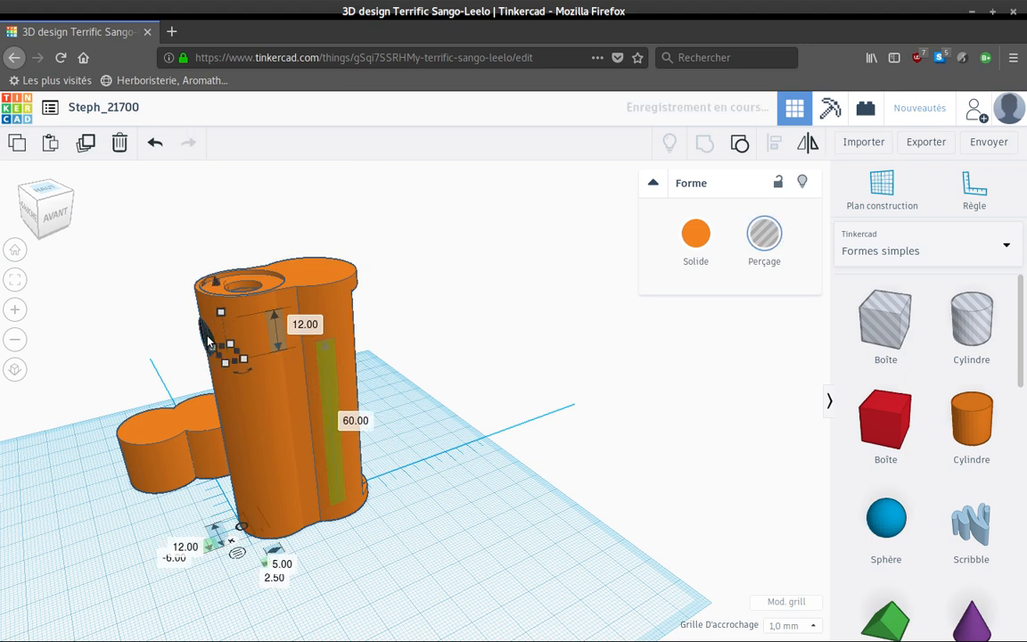
- Select the three overlapping shapes at the tall body, including the stepped hole, and group them to cut the side opening
right_drag(343, 560, 203, 497)
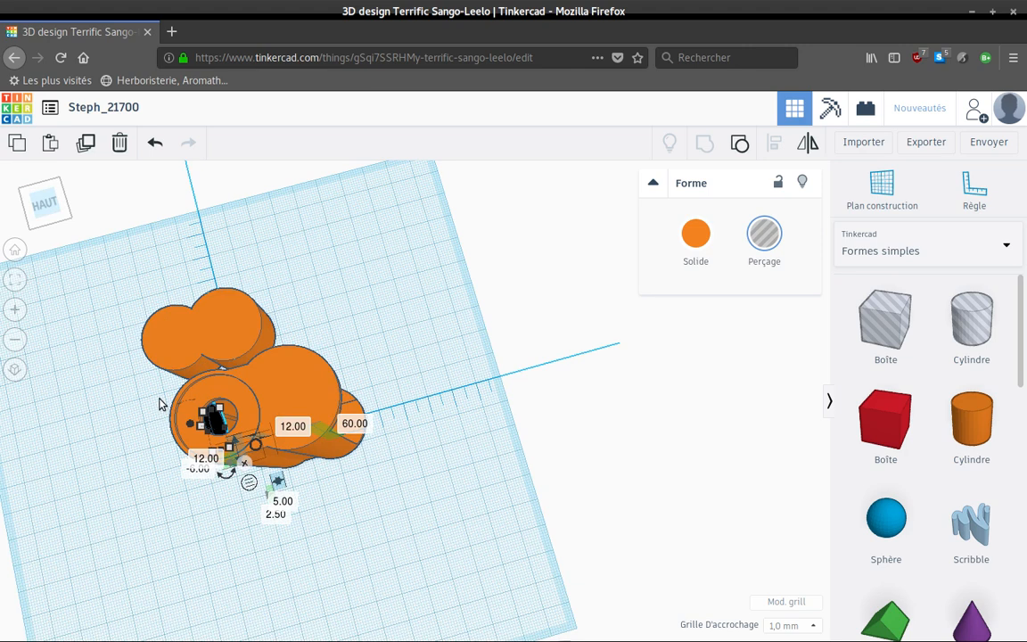
drag(158, 397, 248, 465)
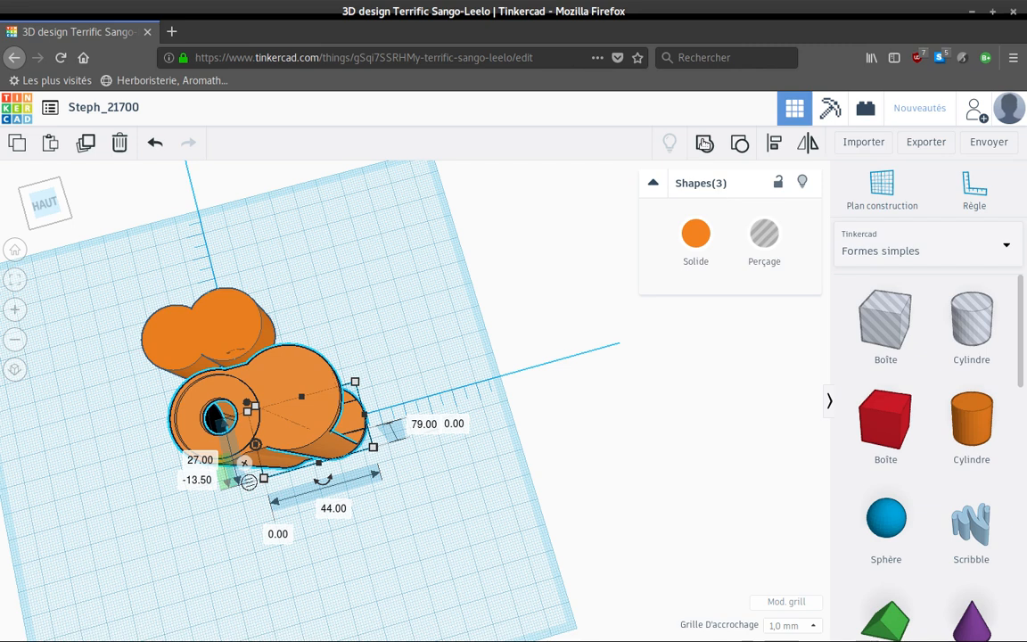
click(129, 482)
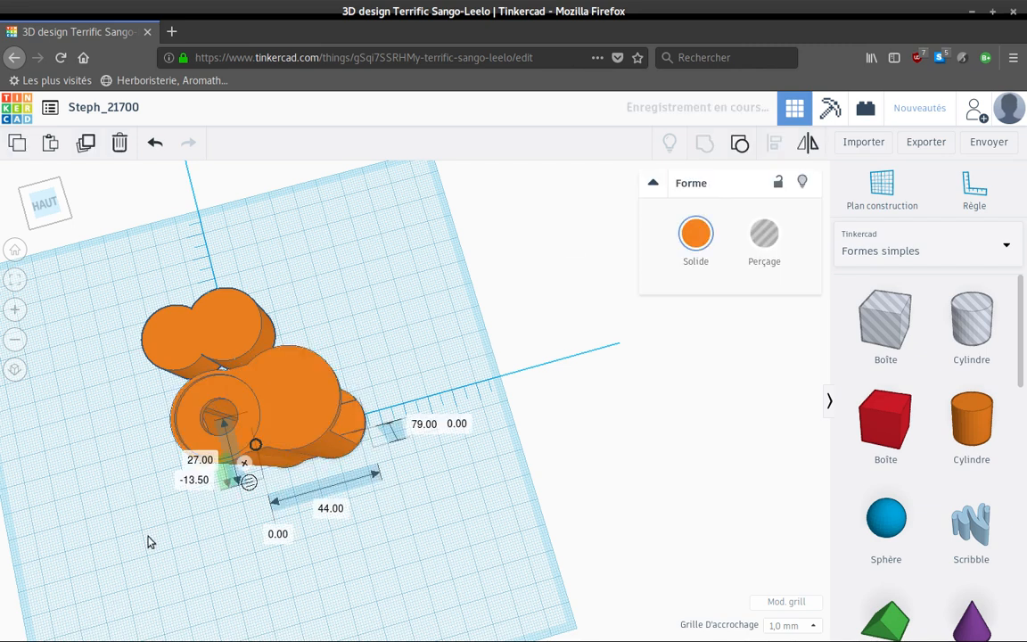
- Inspect the grouped body from its open side, front and top, checking the side hole, end recesses and overall profile
right_drag(316, 515, 81, 417)
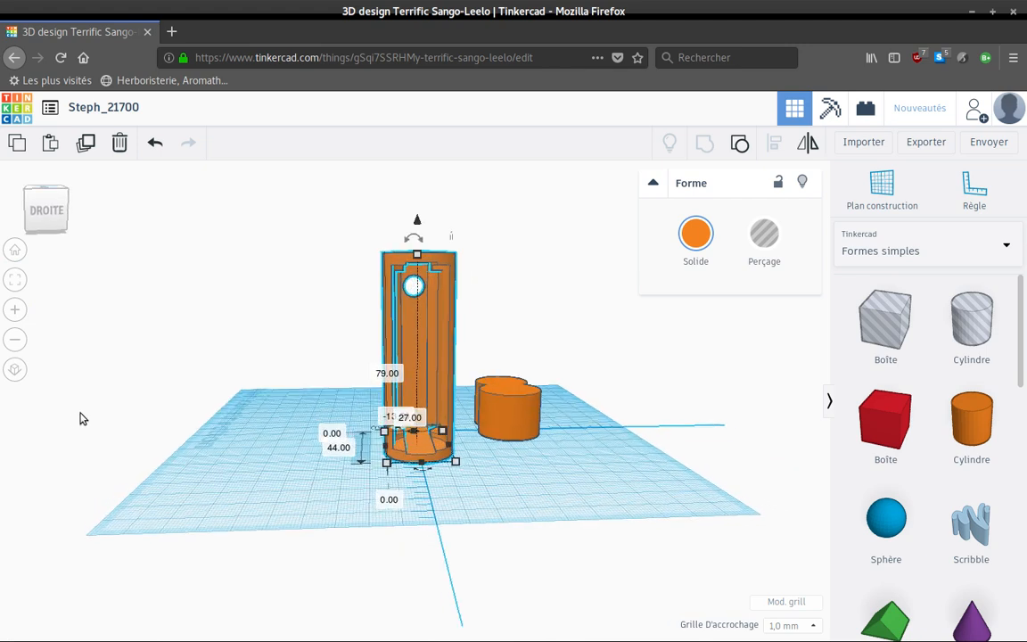
scroll(286, 431, up, 2)
scroll(297, 419, up, 4)
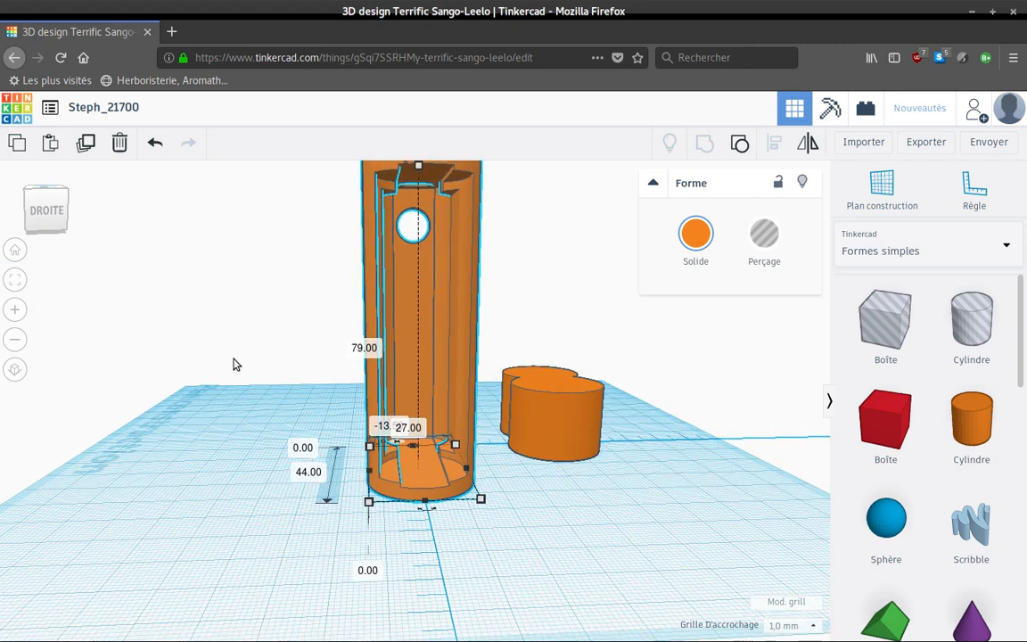
right_drag(279, 404, 280, 428)
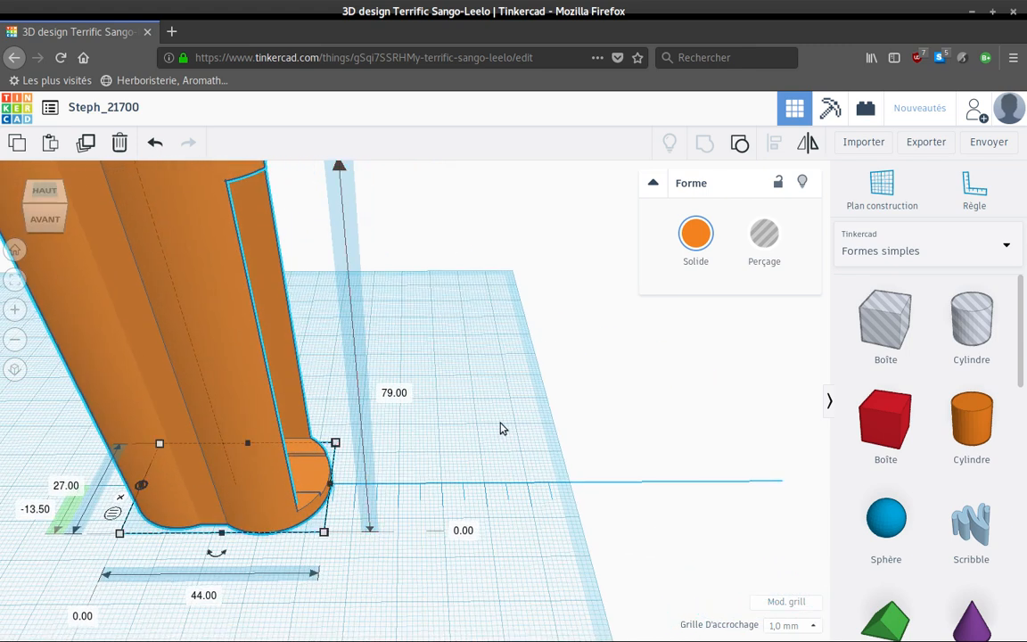
scroll(562, 477, down, 3)
middle_drag(55, 501, 96, 530)
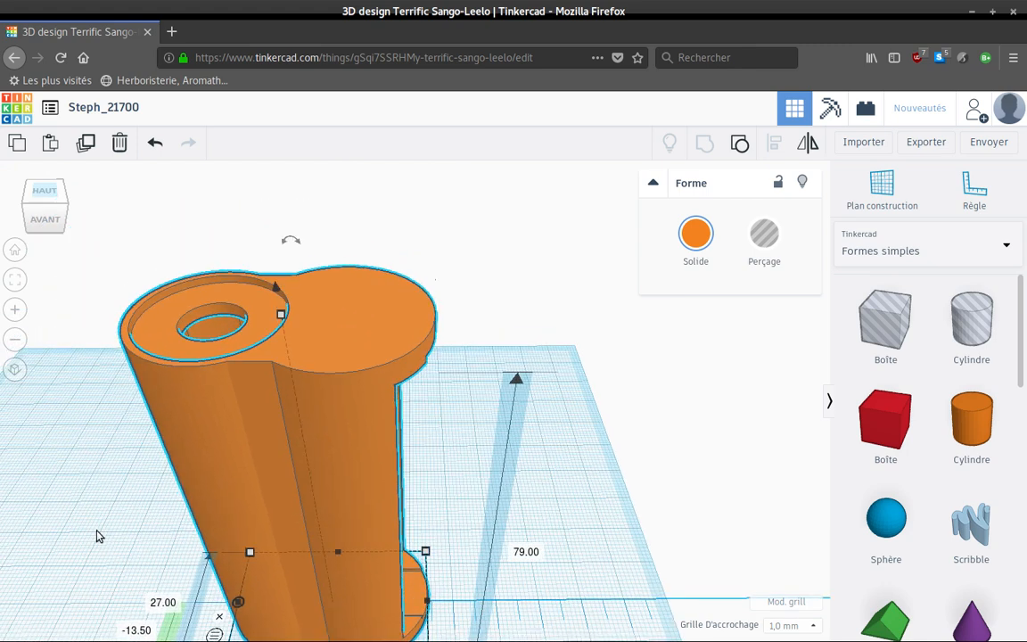
right_drag(96, 530, 83, 471)
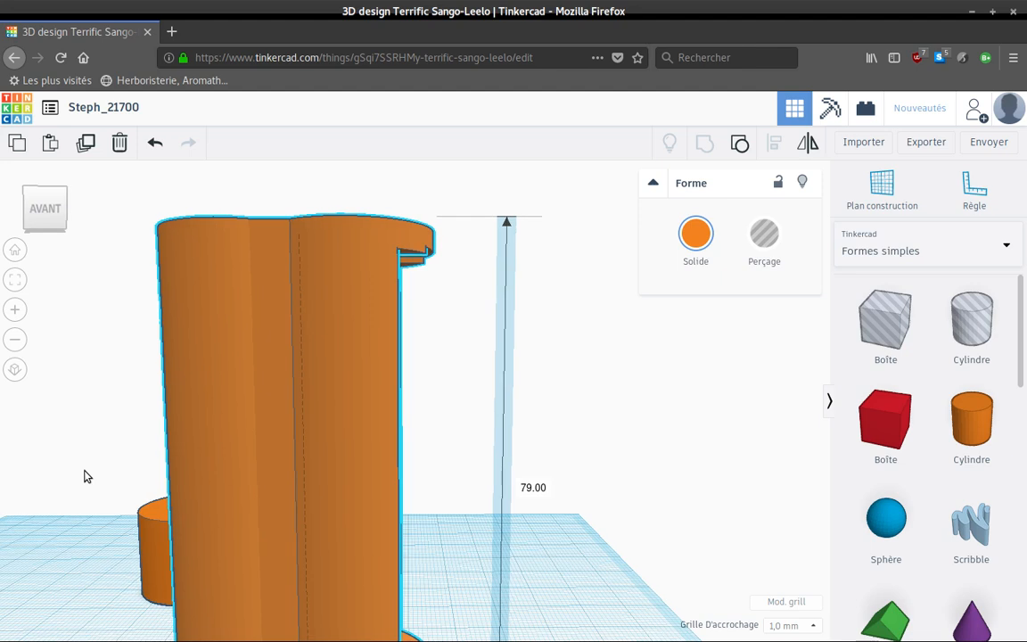
scroll(105, 523, down, 5)
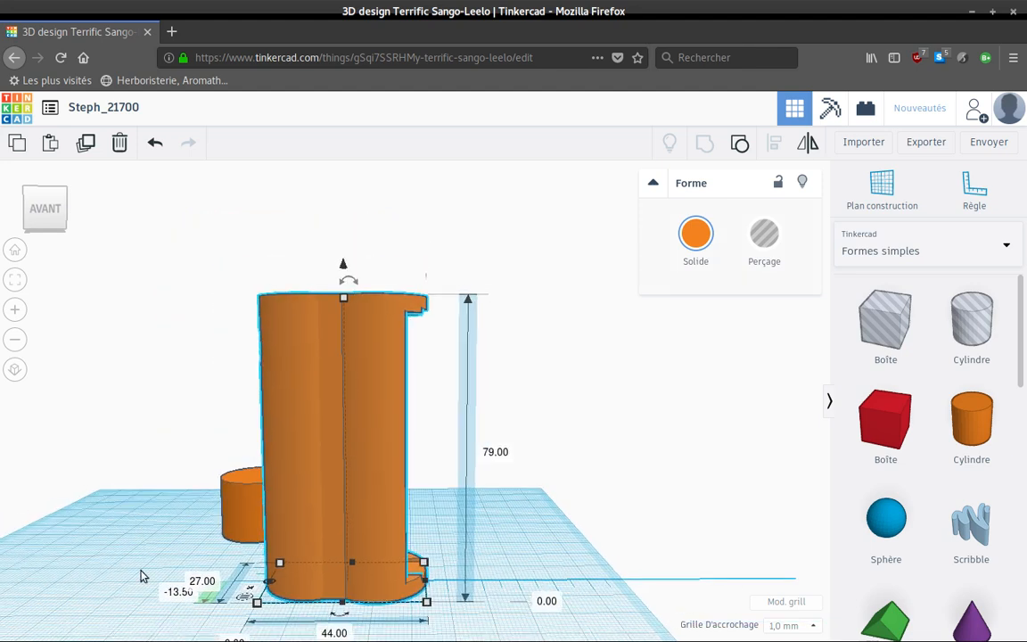
right_drag(142, 575, 115, 518)
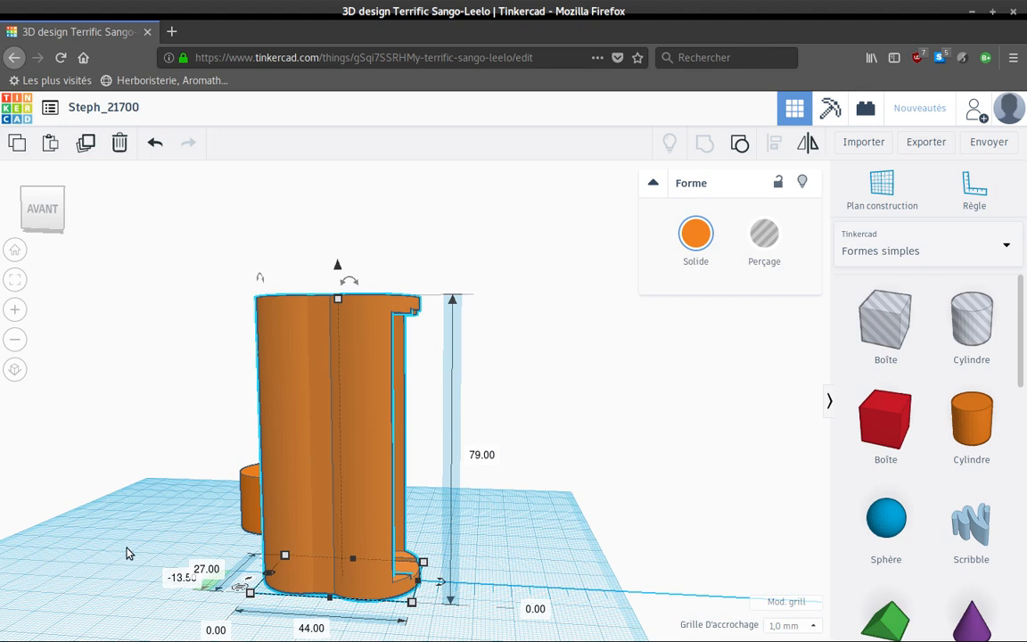